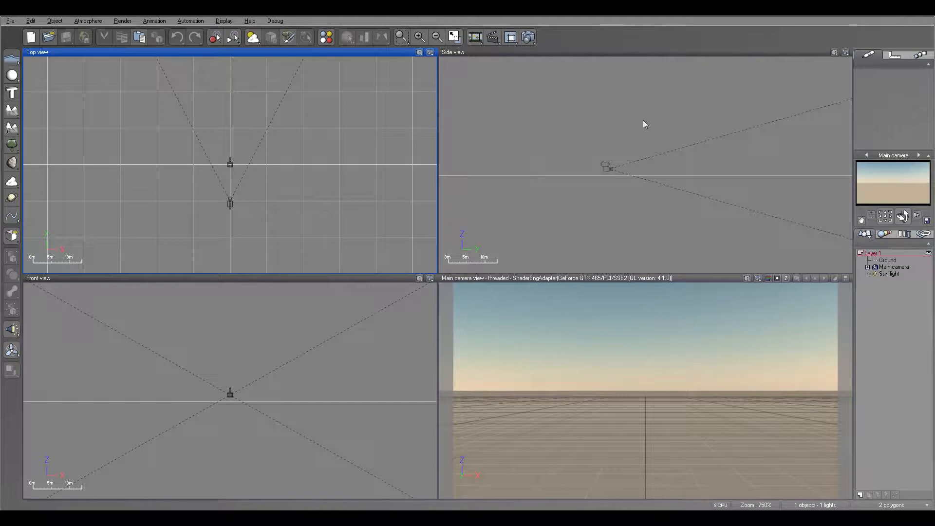
Step: Add a procedural terrain to the scene
{"action": "right_click_drag", "start_coordinate": [650, 111], "coordinate": [625, 160]}
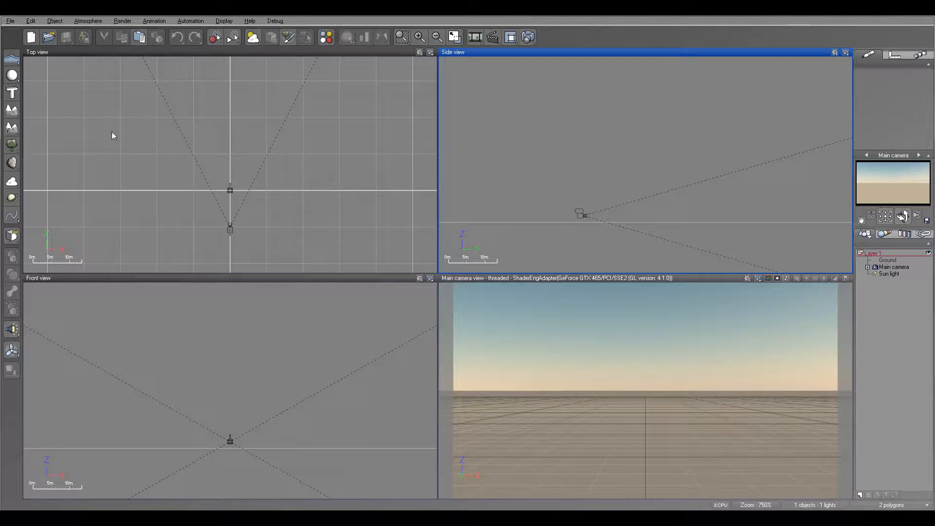
{"action": "left_click", "coordinate": [11, 128]}
{"action": "left_click", "coordinate": [214, 161]}
{"action": "scroll", "coordinate": [212, 161], "scroll_direction": "down", "scroll_amount": 10}
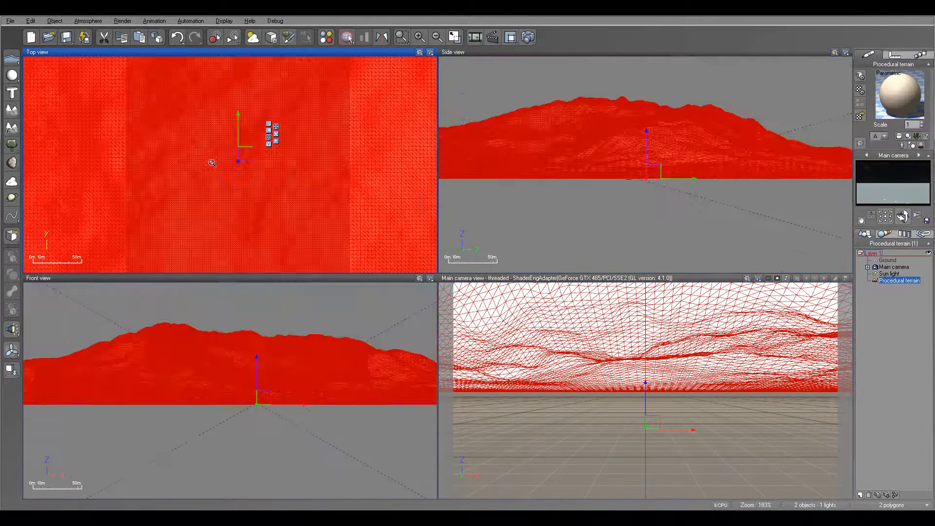
{"action": "scroll", "coordinate": [209, 165], "scroll_direction": "down", "scroll_amount": 2}
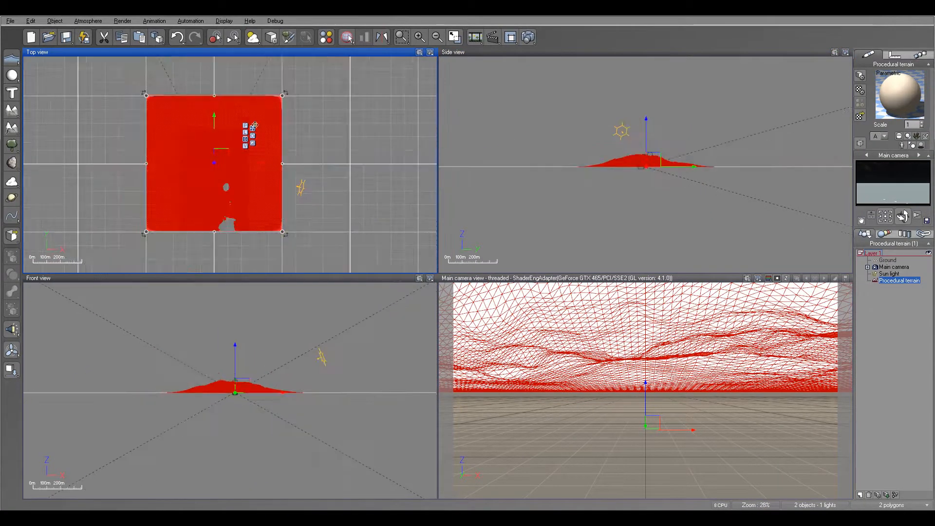
Step: Scale the procedural terrain down proportionally in the top view so it is much smaller relative to the camera's surroundings
{"action": "left_click_drag", "start_coordinate": [286, 95], "coordinate": [193, 176]}
{"action": "scroll", "coordinate": [193, 176], "scroll_direction": "up", "scroll_amount": 4}
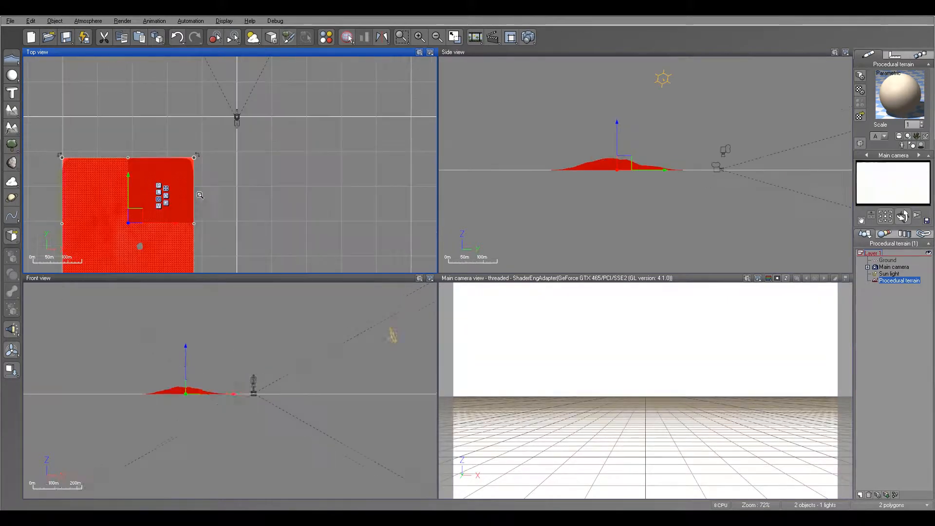
{"action": "left_click_drag", "start_coordinate": [243, 105], "coordinate": [250, 86]}
{"action": "right_click_drag", "start_coordinate": [250, 85], "coordinate": [258, 177]}
Step: Move the terrain in front of the camera in the top view, on the left side of its field of view
{"action": "left_click_drag", "start_coordinate": [180, 132], "coordinate": [294, 160]}
{"action": "scroll", "coordinate": [294, 196], "scroll_direction": "up", "scroll_amount": 4}
{"action": "right_click_drag", "start_coordinate": [315, 160], "coordinate": [292, 199]}
{"action": "left_click_drag", "start_coordinate": [267, 179], "coordinate": [274, 154]}
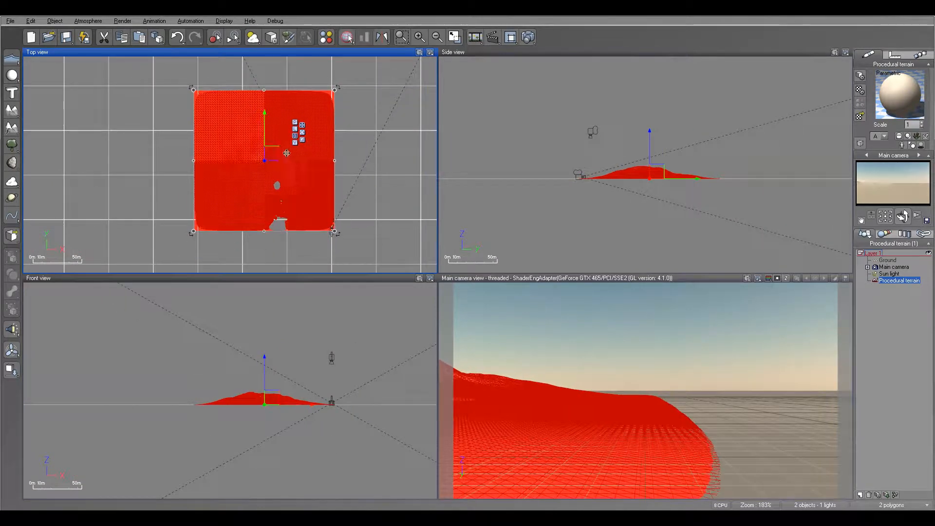
{"action": "left_click_drag", "start_coordinate": [272, 152], "coordinate": [403, 151]}
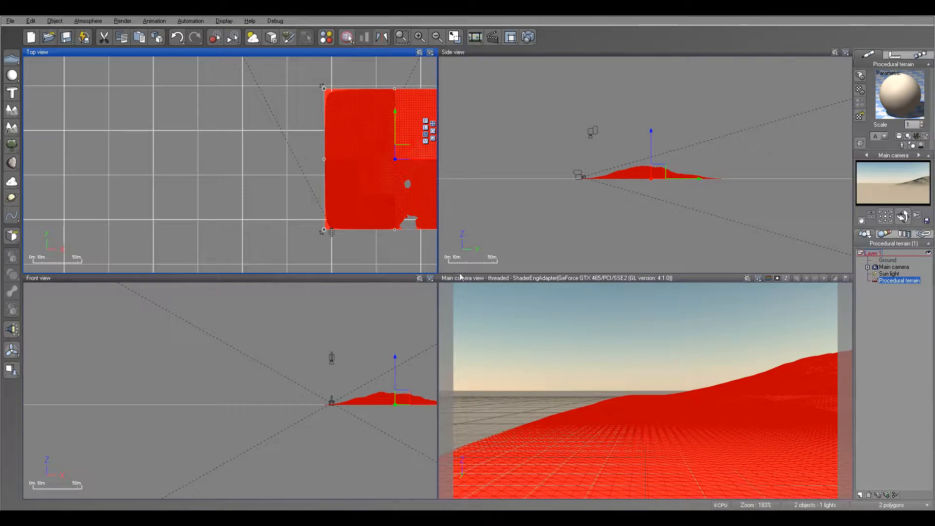
{"action": "left_click_drag", "start_coordinate": [405, 151], "coordinate": [277, 146]}
Step: Replace the terrain's altitude function with the Moon function from the Fractals collection and apply it
{"action": "right_click", "coordinate": [277, 145]}
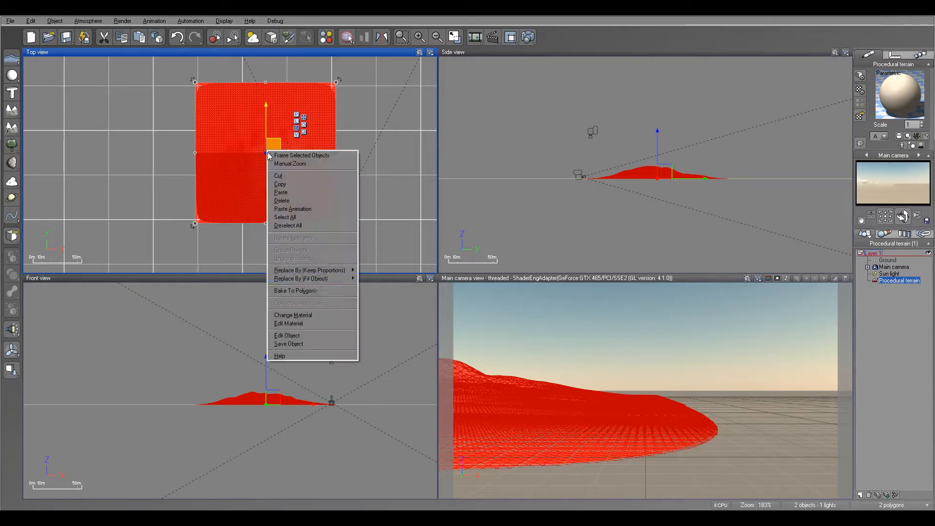
{"action": "left_click", "coordinate": [311, 334]}
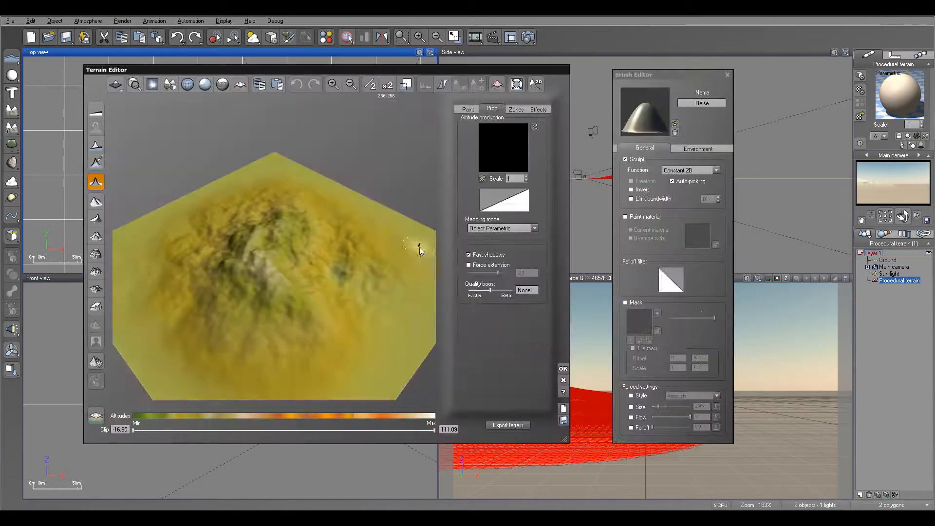
{"action": "mouse_move", "coordinate": [296, 251]}
{"action": "right_mouse_down"}
{"action": "mouse_move", "coordinate": [302, 189]}
{"action": "mouse_move", "coordinate": [303, 241]}
{"action": "right_mouse_up"}
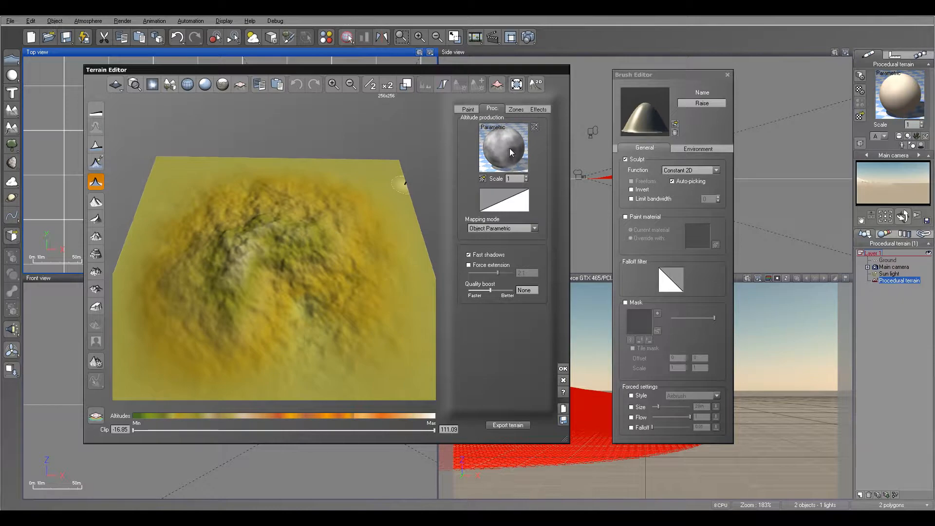
{"action": "left_click", "coordinate": [509, 148]}
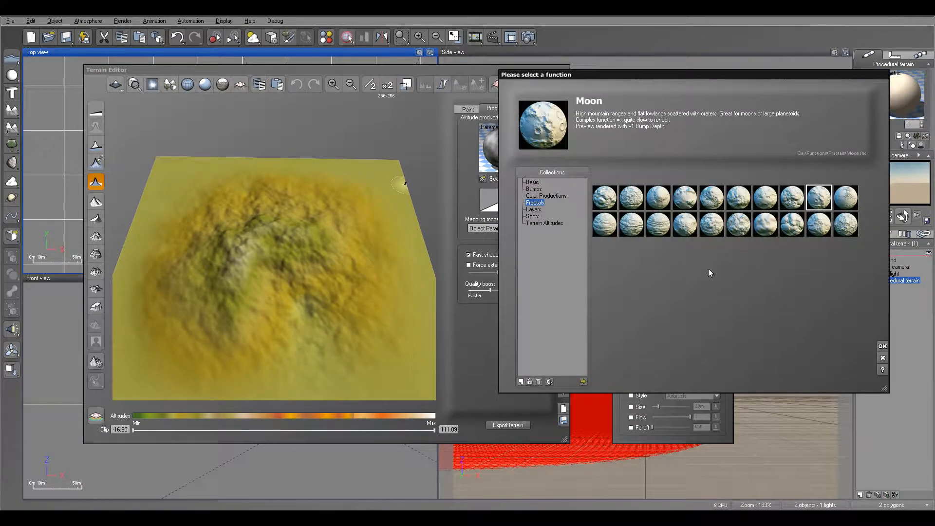
{"action": "left_click", "coordinate": [883, 346]}
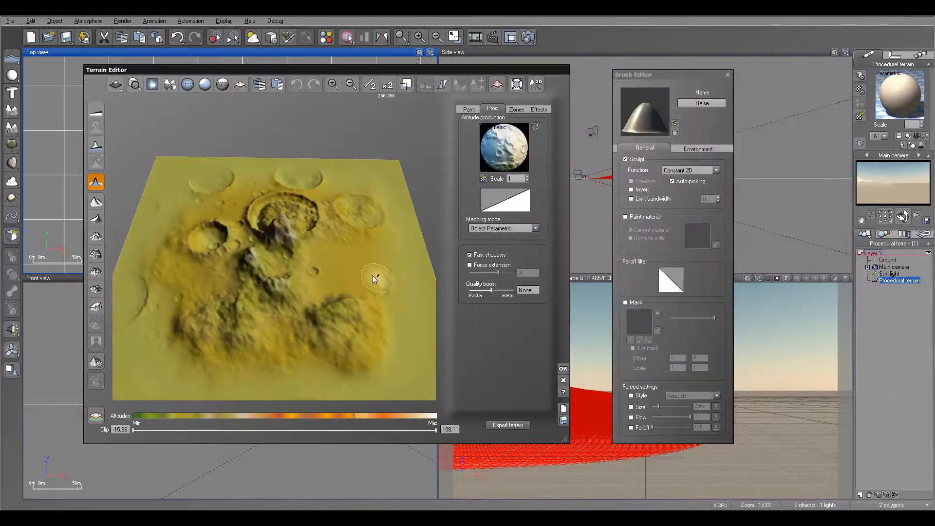
{"action": "right_click_drag", "start_coordinate": [364, 274], "coordinate": [229, 241]}
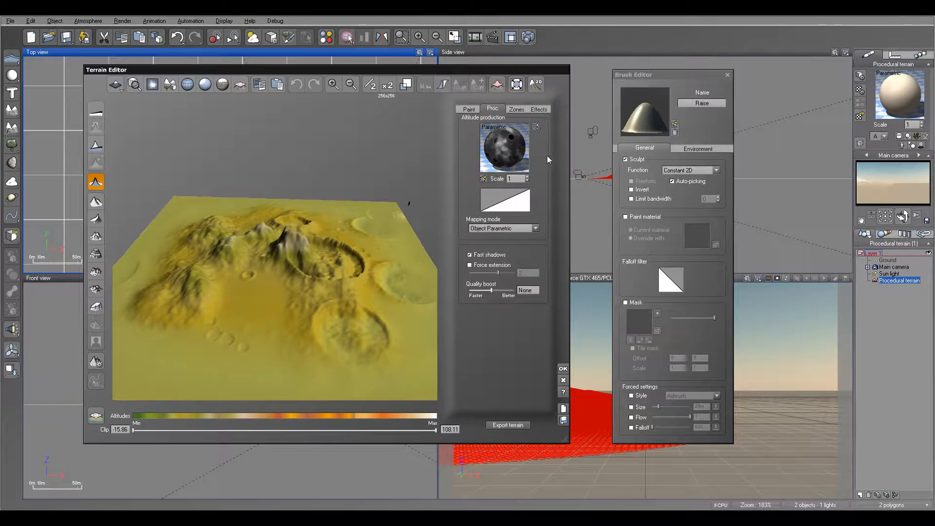
{"action": "left_click", "coordinate": [563, 369]}
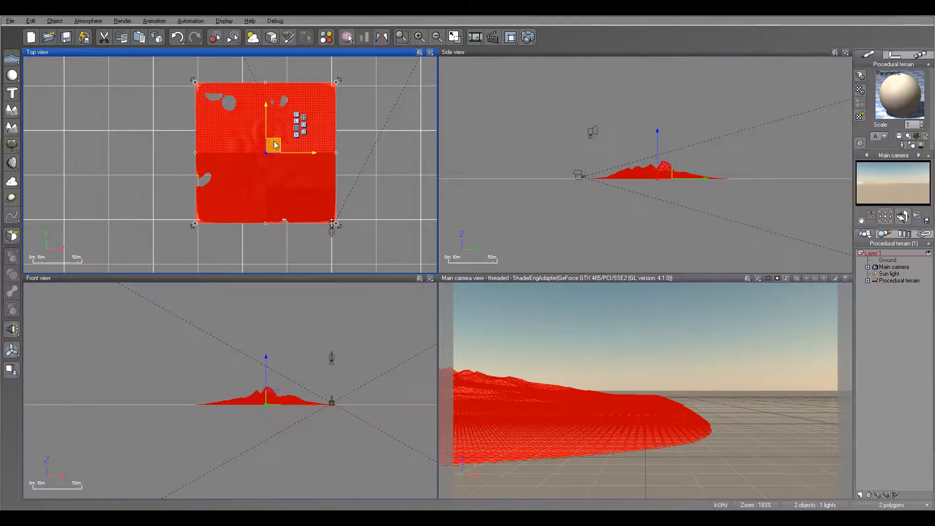
Step: Raise the terrain slightly in the side view so its edges sit above the ground plane
{"action": "scroll", "coordinate": [648, 163], "scroll_direction": "up", "scroll_amount": 5}
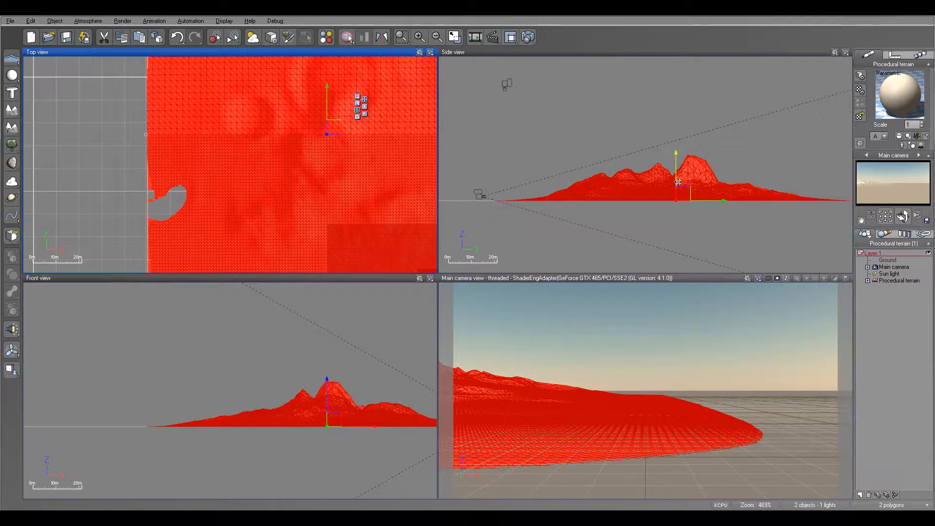
{"action": "left_click", "coordinate": [677, 155]}
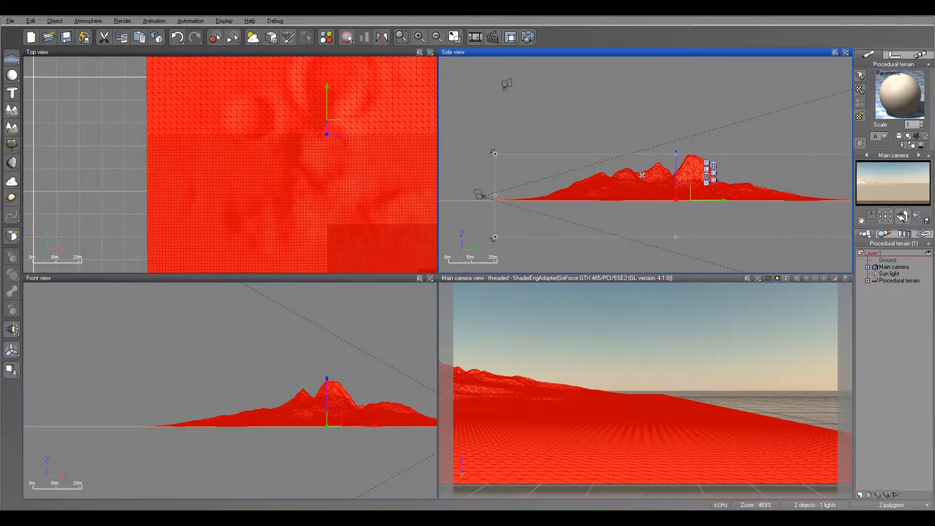
{"action": "right_click", "coordinate": [329, 166]}
{"action": "right_click", "coordinate": [260, 150]}
{"action": "left_click", "coordinate": [197, 175]}
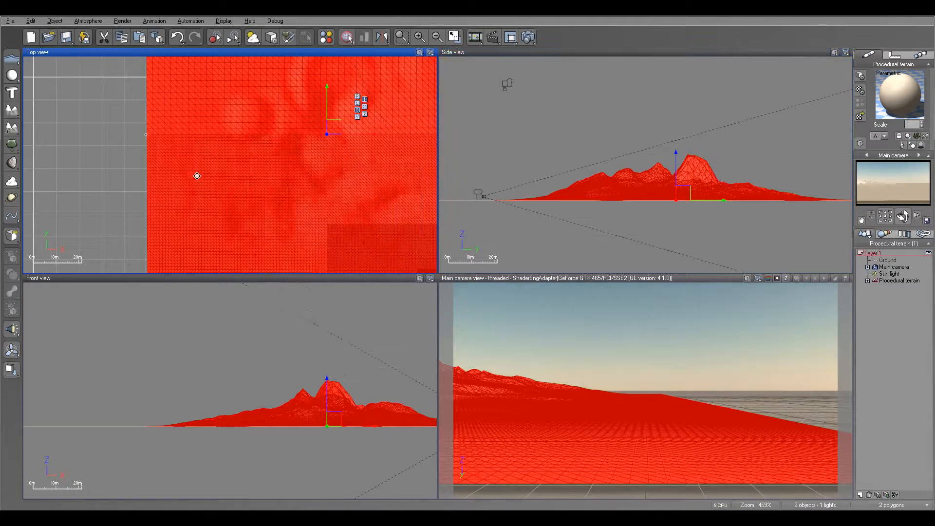
Step: Narrow the terrain to about half its width from its left edge and lengthen it slightly away from the camera
{"action": "scroll", "coordinate": [197, 175], "scroll_direction": "down", "scroll_amount": 5}
{"action": "left_click_drag", "start_coordinate": [179, 162], "coordinate": [254, 164]}
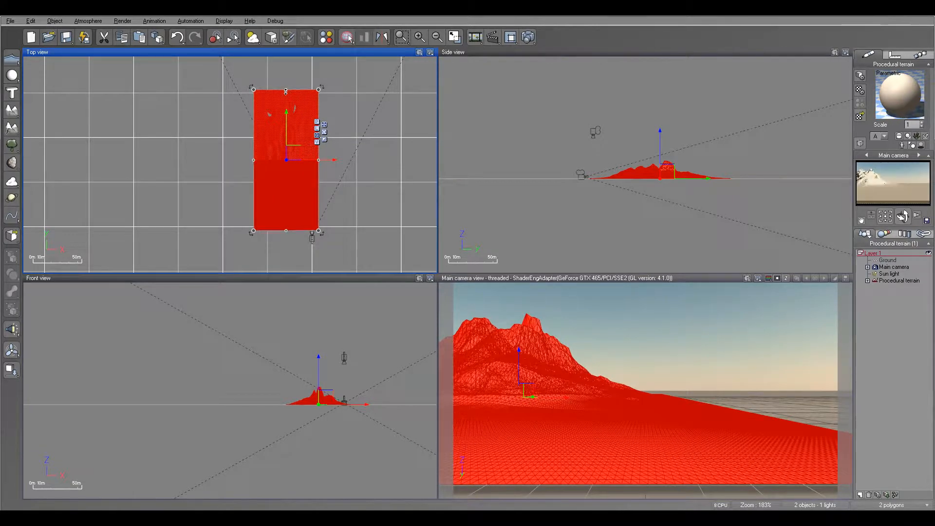
{"action": "left_click_drag", "start_coordinate": [286, 91], "coordinate": [286, 86]}
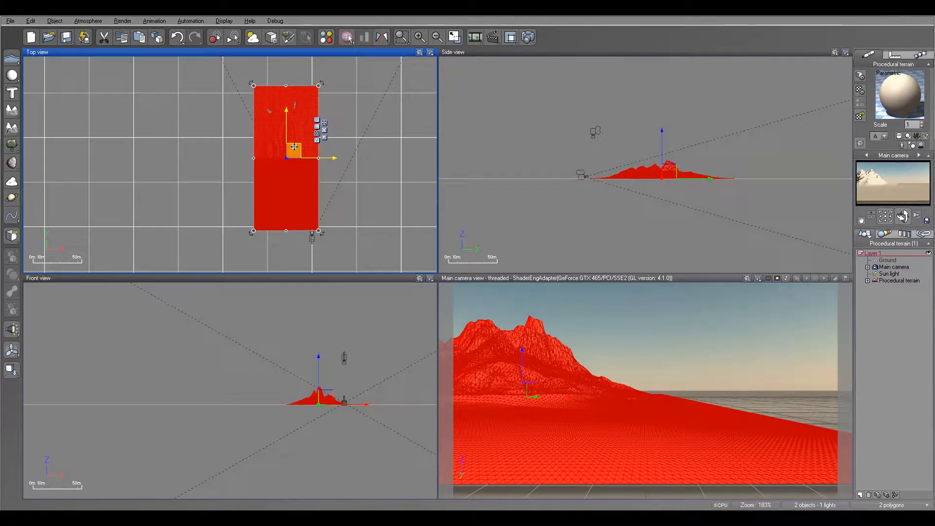
Step: Duplicate the narrowed terrain and place the copy beside it on the right of the camera
{"action": "key", "text": "ctrl+d"}
{"action": "left_click_drag", "start_coordinate": [294, 147], "coordinate": [349, 150]}
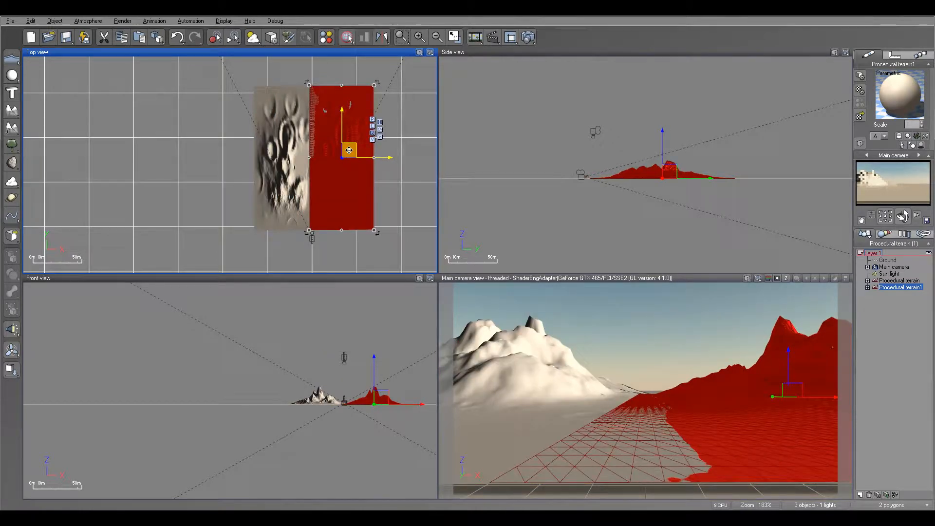
Step: In the copied terrain's altitude function, set the Variable Roughness Fractal wavelength to X 4.1, Y 4.1, Z 4.2
{"action": "right_click", "coordinate": [335, 168]}
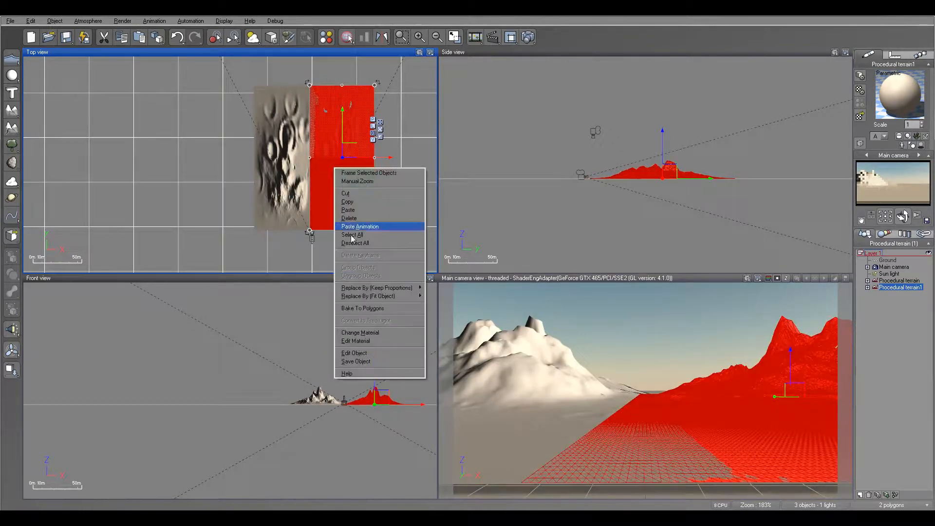
{"action": "left_click", "coordinate": [378, 356]}
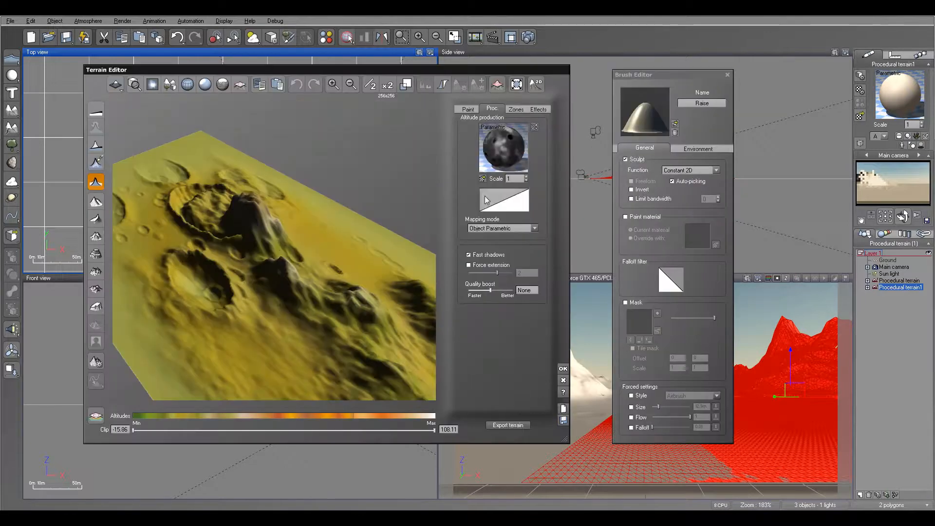
{"action": "right_click", "coordinate": [500, 154]}
{"action": "left_click", "coordinate": [514, 160]}
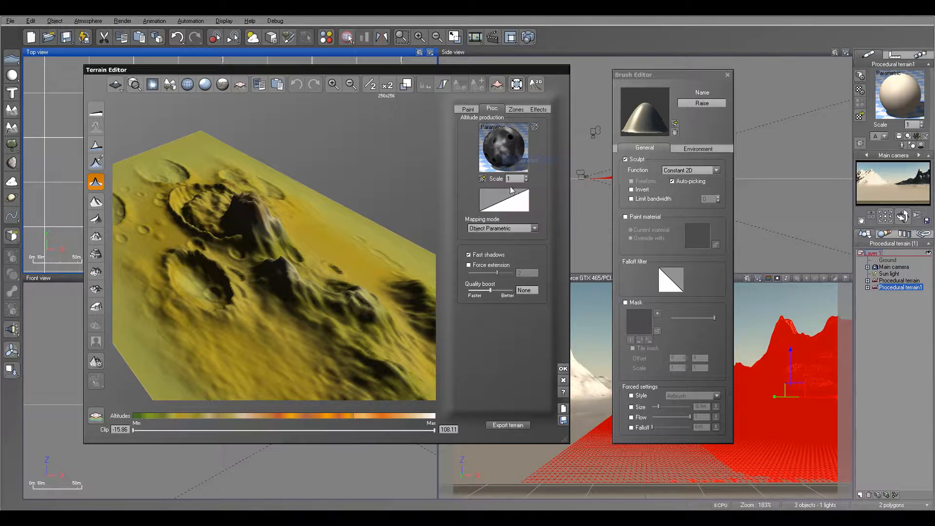
{"action": "left_click_drag", "start_coordinate": [654, 76], "coordinate": [651, 74]}
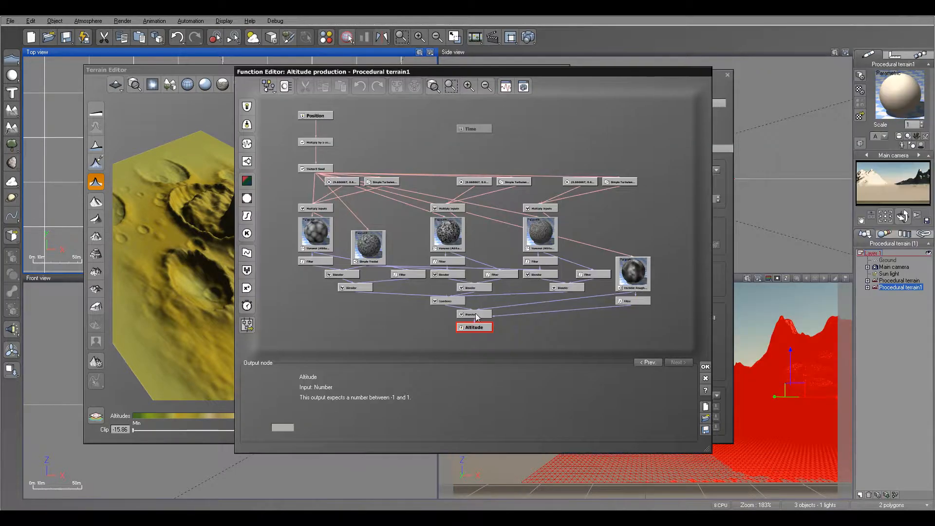
{"action": "left_click", "coordinate": [634, 273]}
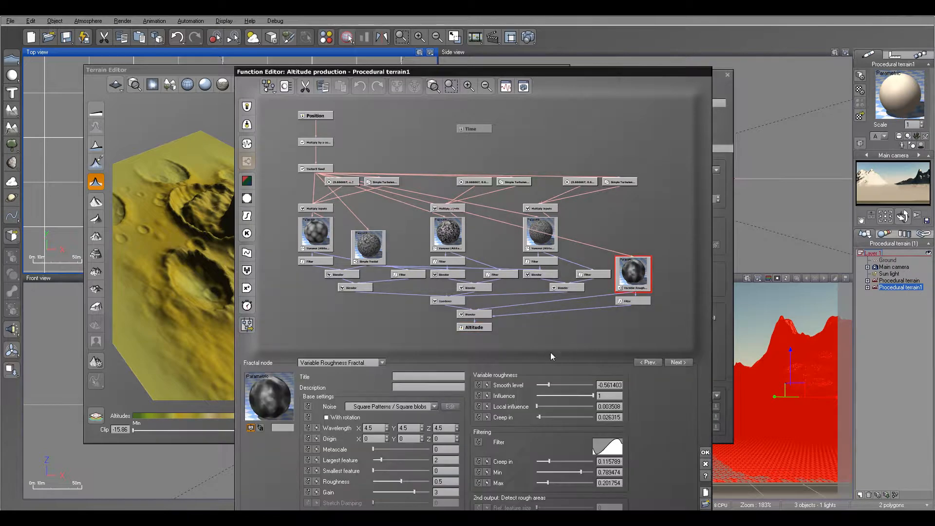
{"action": "left_click_drag", "start_coordinate": [386, 429], "coordinate": [457, 430]}
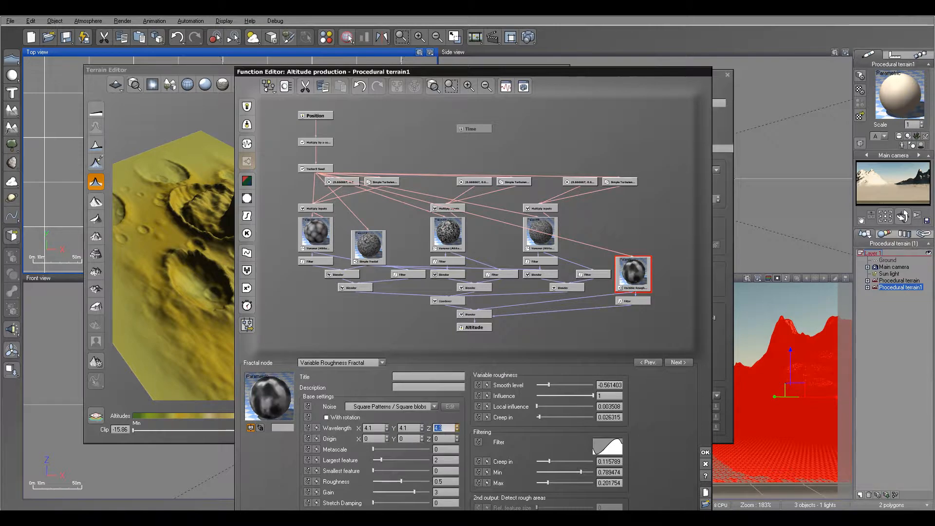
{"action": "left_click_drag", "start_coordinate": [456, 430], "coordinate": [457, 429]}
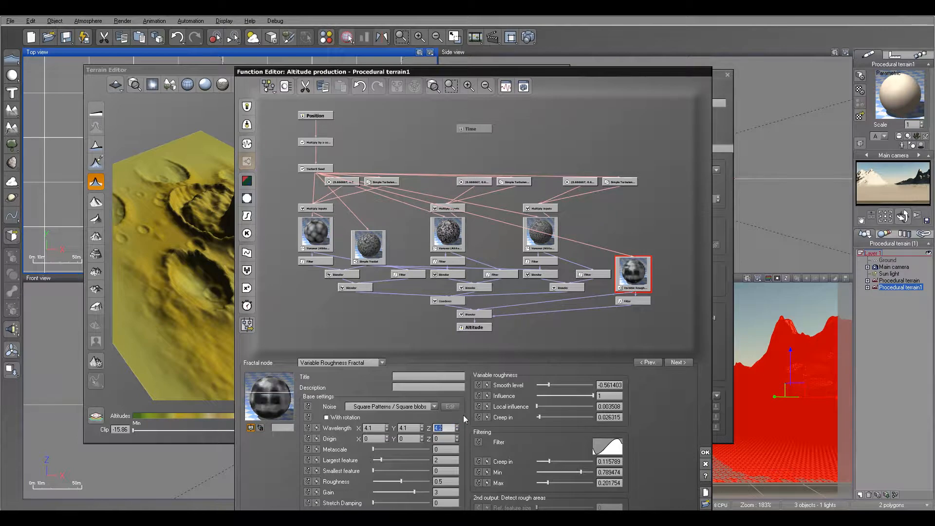
Step: Set the leftmost Voronoi noise node's wavelength to X 1.3 and Y 1.2, adjust Z, and apply the changes to the terrain
{"action": "left_click", "coordinate": [313, 240]}
{"action": "left_click_drag", "start_coordinate": [382, 411], "coordinate": [453, 412]}
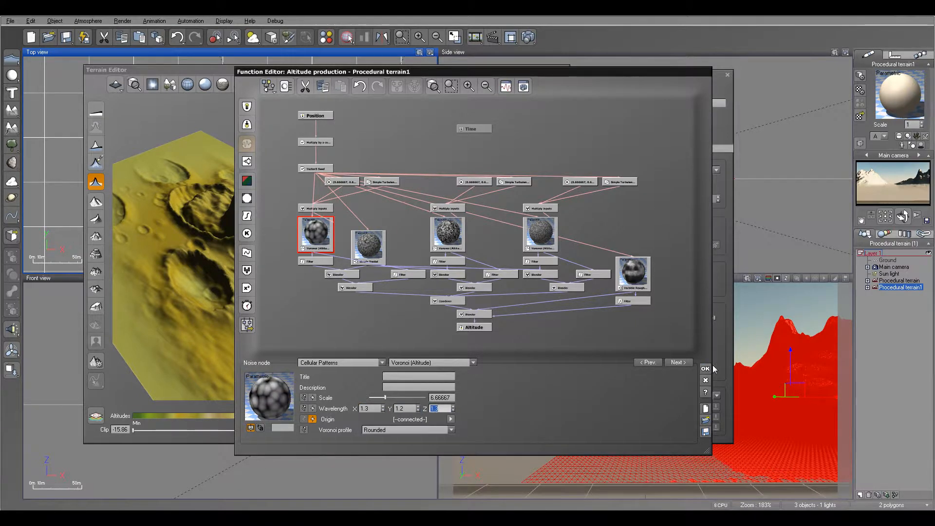
{"action": "left_click", "coordinate": [705, 369]}
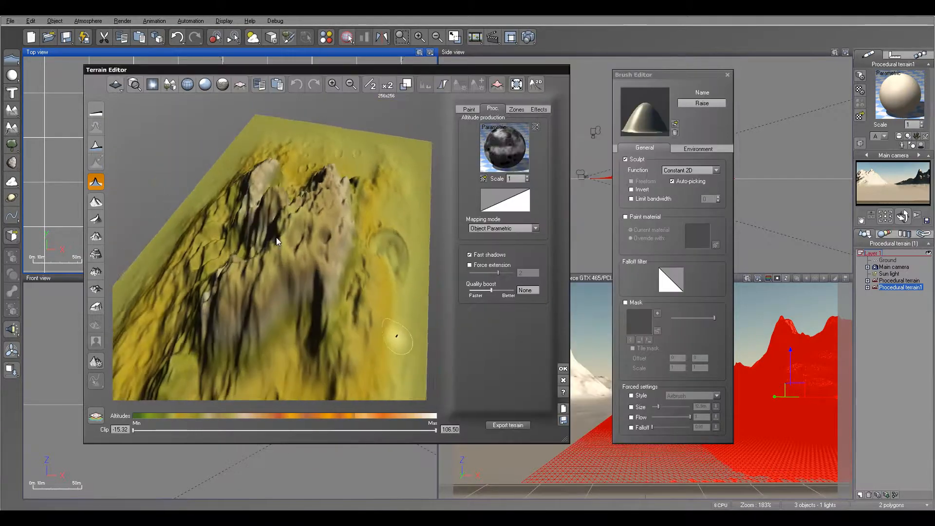
{"action": "left_click", "coordinate": [563, 369]}
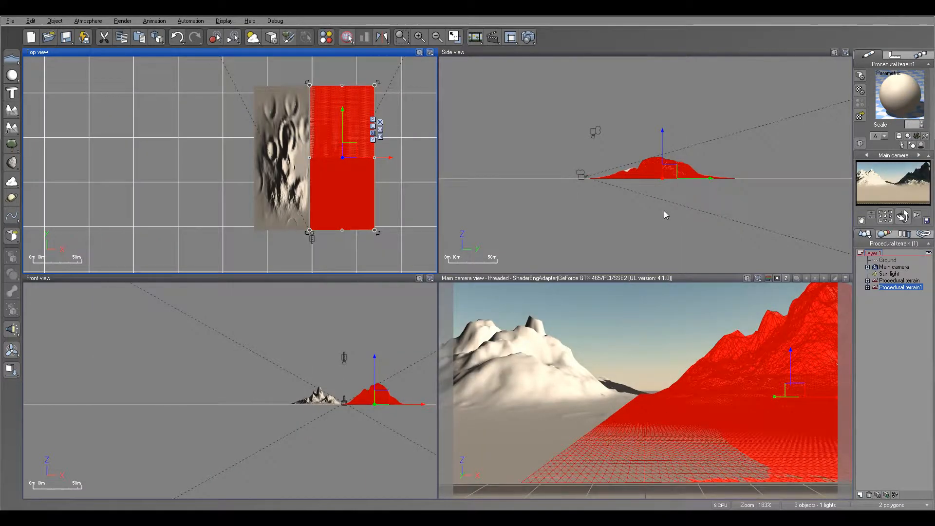
Step: Widen the copied terrain outward from its right edge in the top view
{"action": "left_click", "coordinate": [665, 168]}
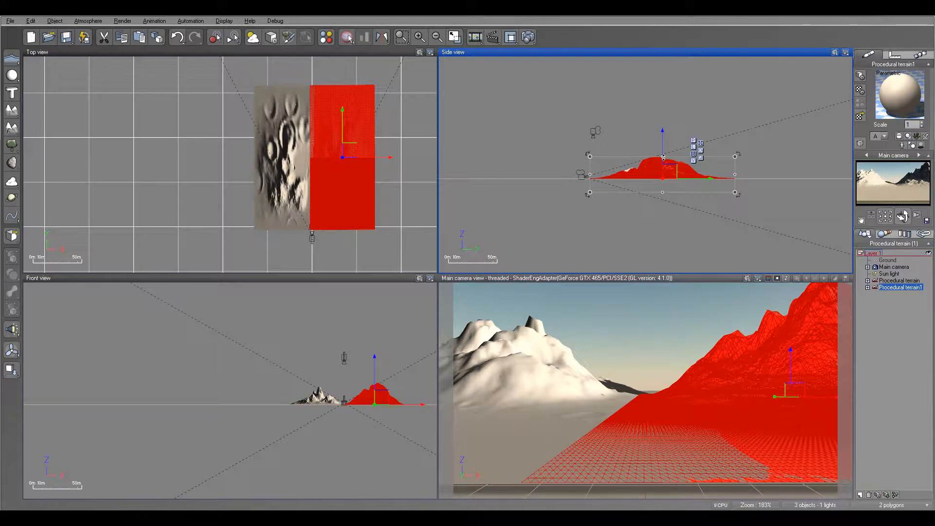
{"action": "left_click", "coordinate": [360, 172]}
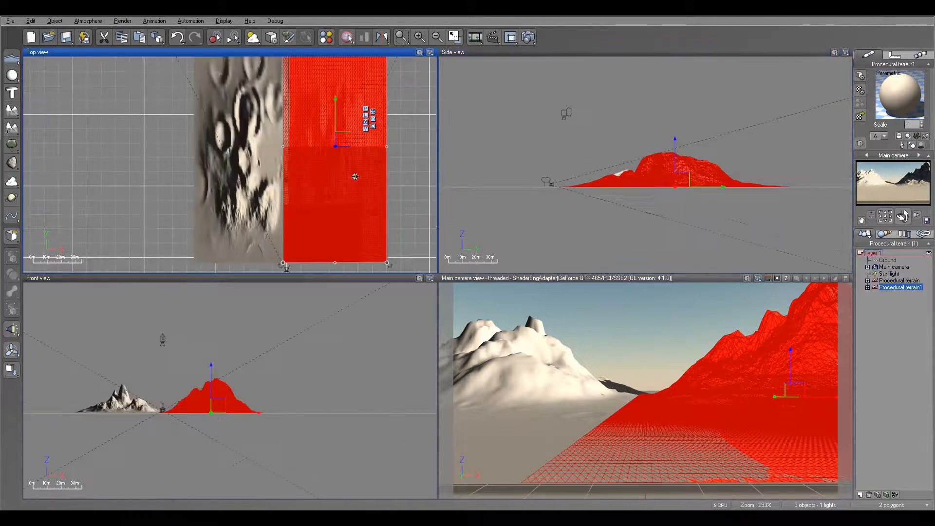
{"action": "left_click_drag", "start_coordinate": [377, 157], "coordinate": [395, 157]}
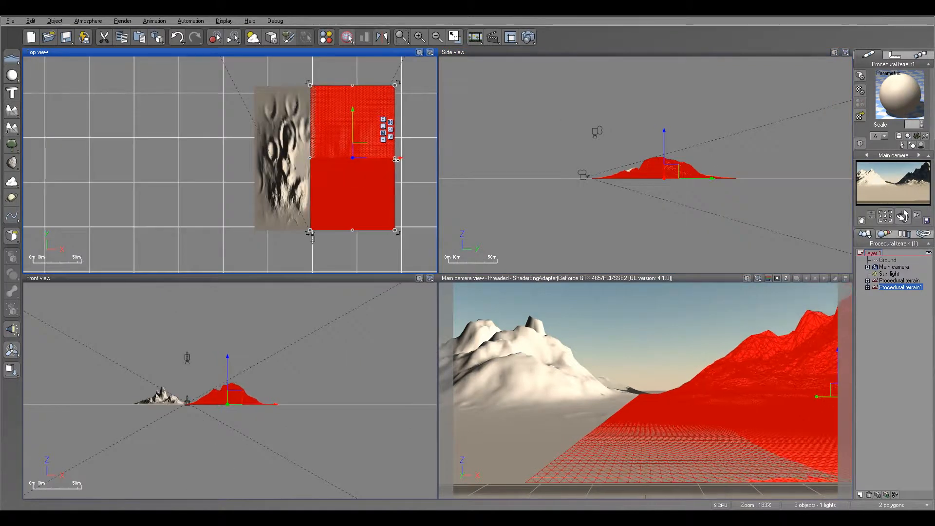
Step: Reduce the copied terrain's height in the side view to roughly match the first terrain, and undo the extra downward shift
{"action": "left_click", "coordinate": [652, 167]}
{"action": "scroll", "coordinate": [653, 167], "scroll_direction": "up", "scroll_amount": 3}
{"action": "left_click_drag", "start_coordinate": [683, 142], "coordinate": [684, 164]}
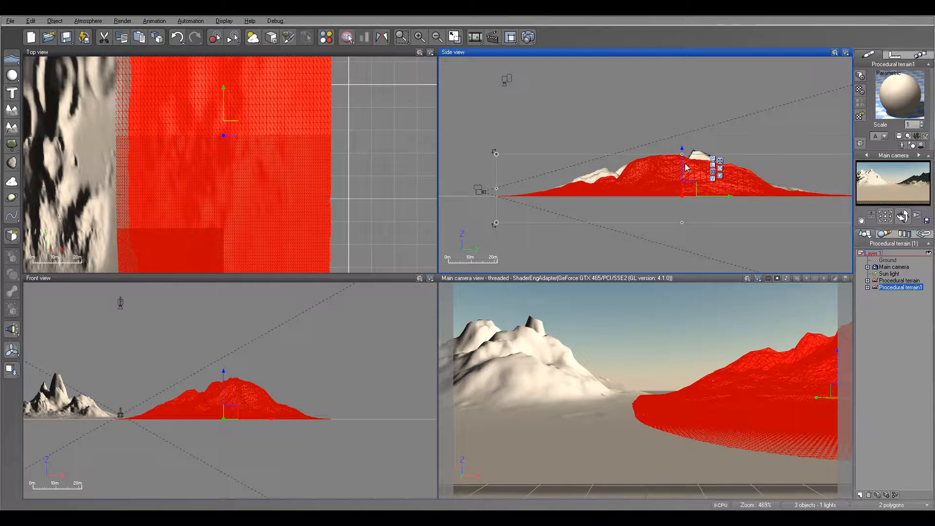
{"action": "key", "text": "ctrl+z"}
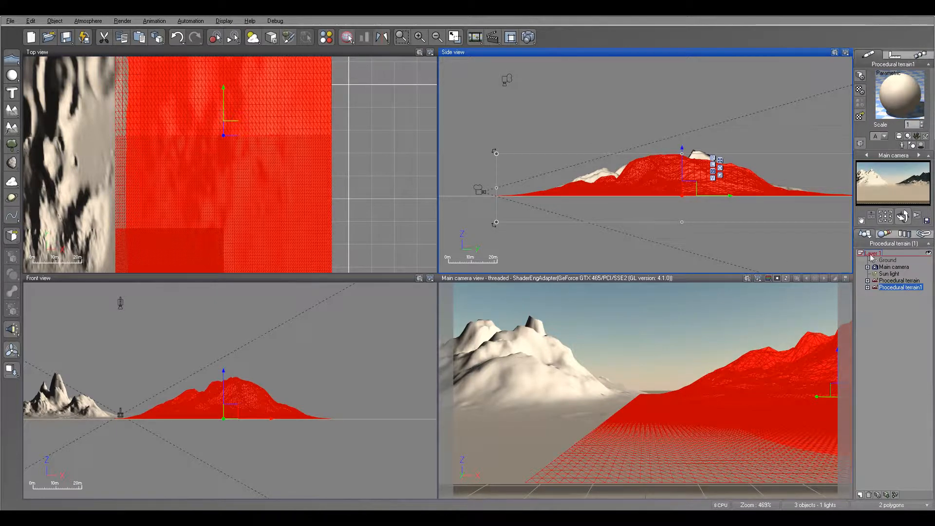
Step: Move the main camera slightly right in the top view and turn its view slightly left to frame the valley
{"action": "left_click", "coordinate": [894, 267]}
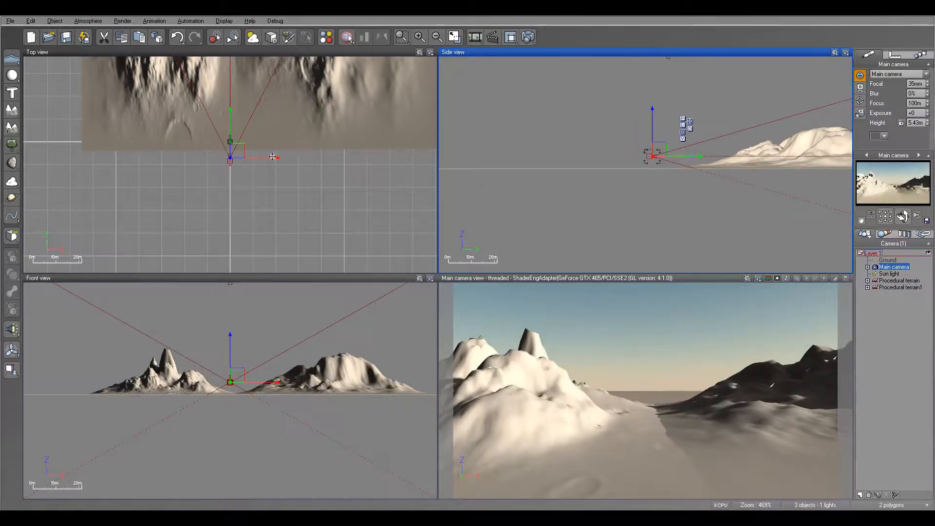
{"action": "left_click_drag", "start_coordinate": [241, 150], "coordinate": [247, 149]}
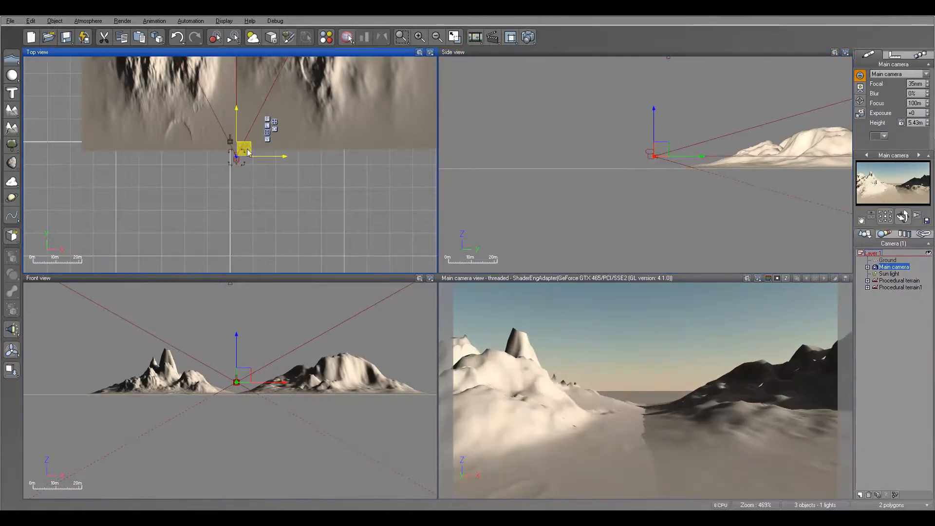
{"action": "left_click_drag", "start_coordinate": [903, 216], "coordinate": [817, 268]}
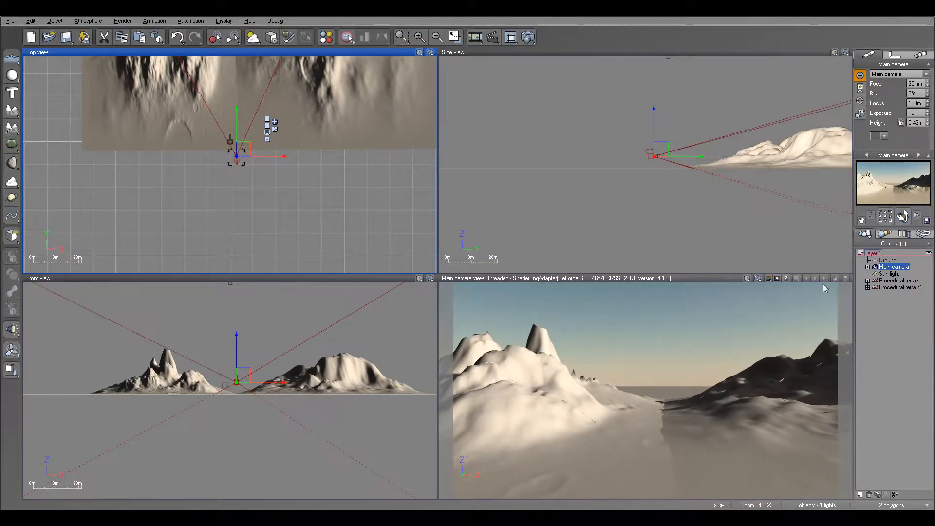
Step: Shorten the first terrain from its camera-facing edge in the top view
{"action": "left_click", "coordinate": [898, 281]}
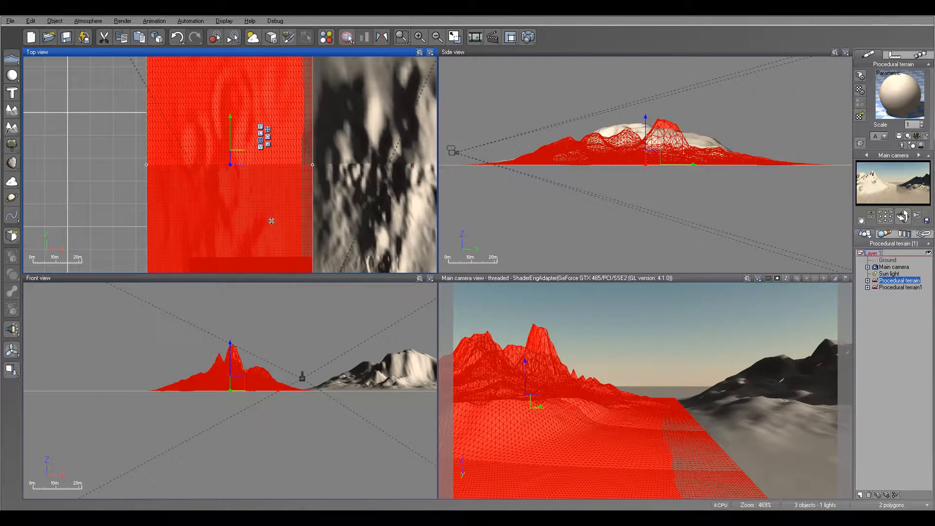
{"action": "right_click", "coordinate": [271, 218]}
{"action": "left_click", "coordinate": [248, 213]}
{"action": "scroll", "coordinate": [247, 210], "scroll_direction": "down", "scroll_amount": 2}
{"action": "scroll", "coordinate": [248, 207], "scroll_direction": "up", "scroll_amount": 1}
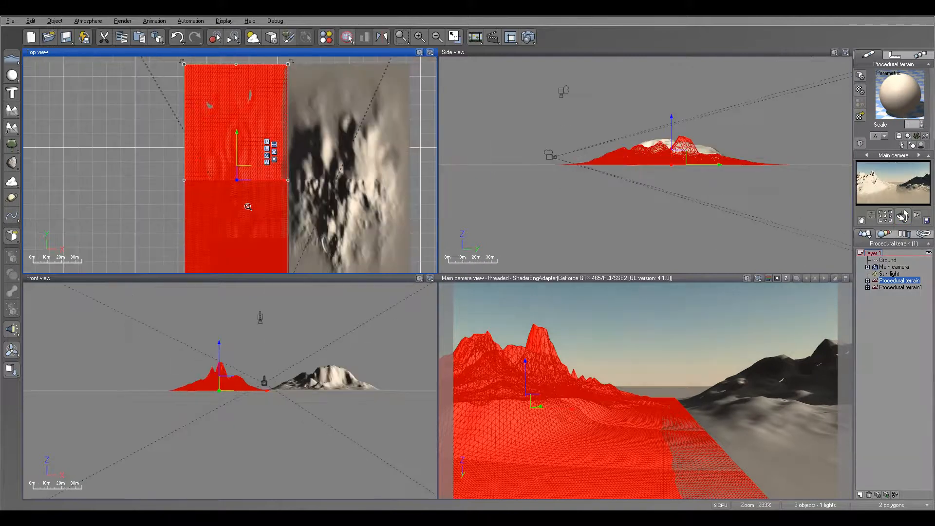
{"action": "scroll", "coordinate": [250, 205], "scroll_direction": "down", "scroll_amount": 1}
{"action": "left_click_drag", "start_coordinate": [242, 263], "coordinate": [241, 219]}
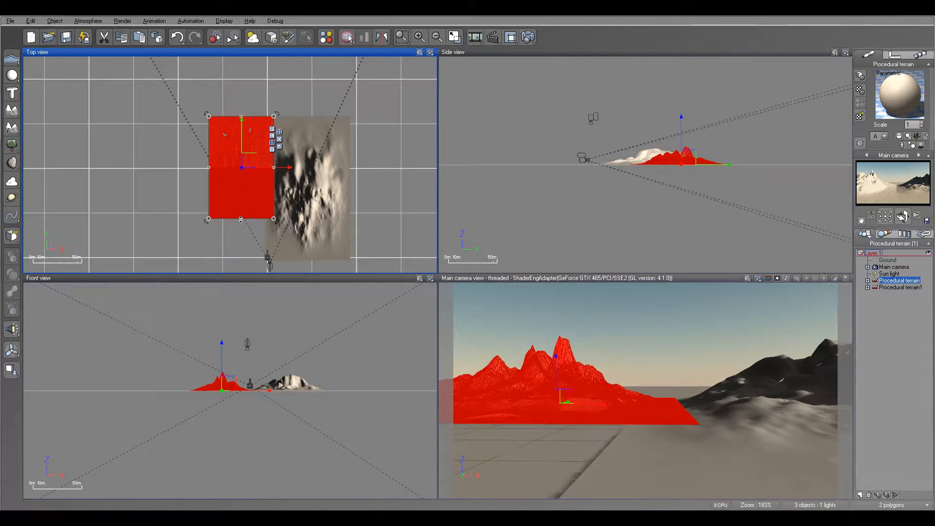
Step: Shorten the copied terrain from its camera-facing edge and trim the first terrain to match its length
{"action": "left_click", "coordinate": [310, 221]}
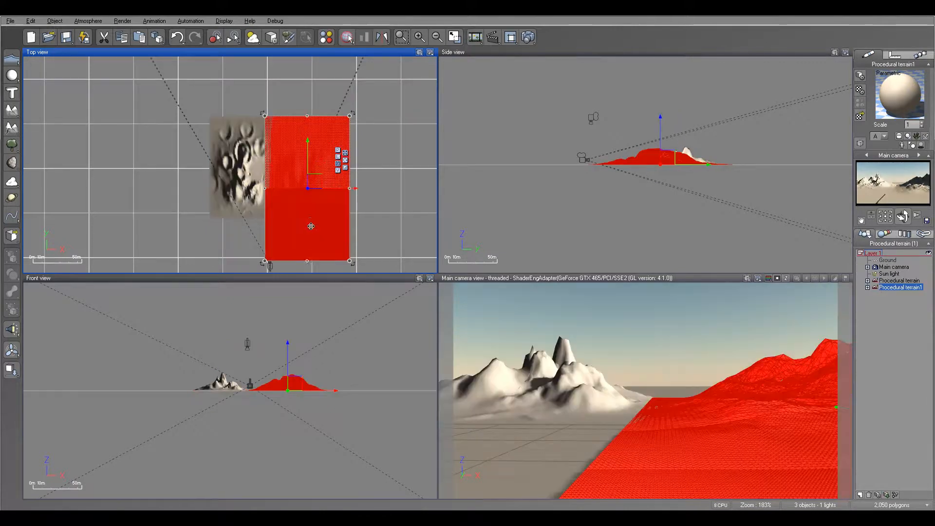
{"action": "left_click_drag", "start_coordinate": [309, 259], "coordinate": [242, 211]}
{"action": "left_click", "coordinate": [242, 211]}
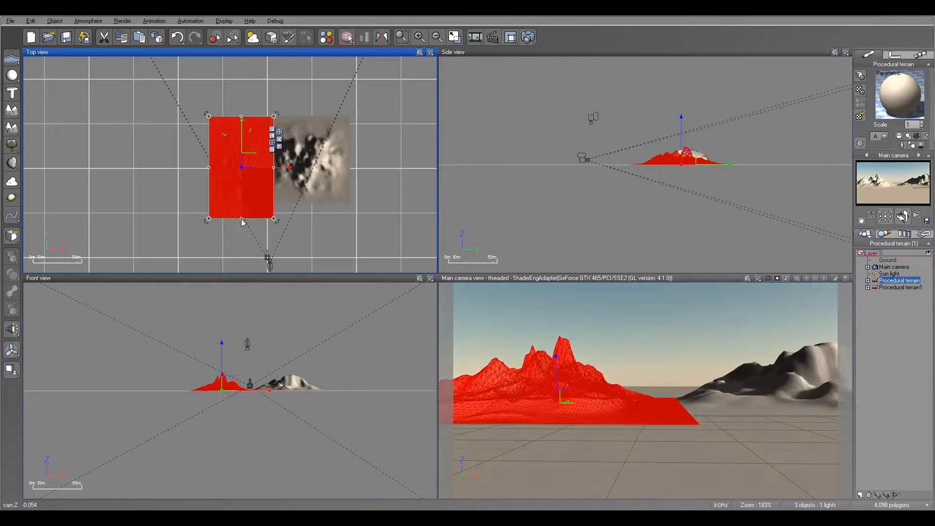
{"action": "left_click_drag", "start_coordinate": [241, 219], "coordinate": [241, 204]}
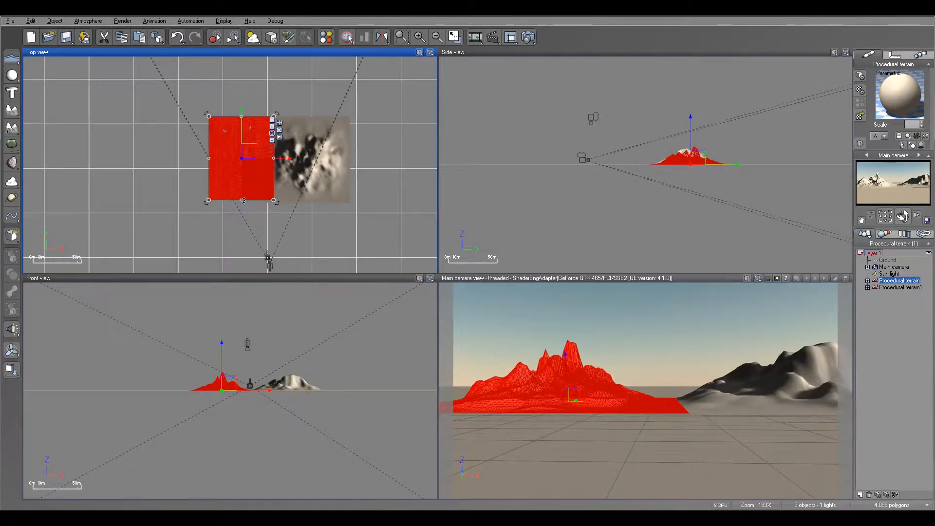
Step: Duplicate the first terrain and place the copy in the right foreground, in front of the right-hand terrain
{"action": "key", "text": "ctrl+d"}
{"action": "left_click_drag", "start_coordinate": [256, 151], "coordinate": [307, 219]}
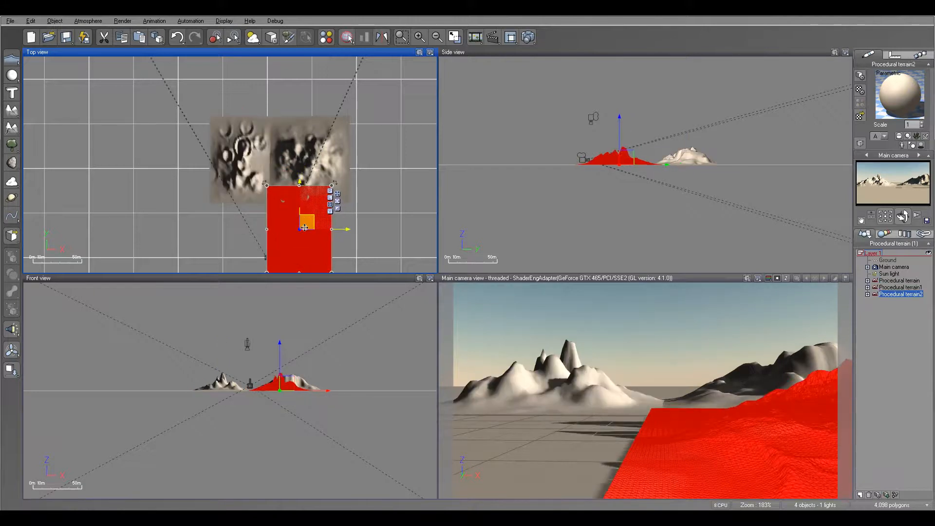
{"action": "scroll", "coordinate": [309, 217], "scroll_direction": "down", "scroll_amount": 3}
{"action": "left_click_drag", "start_coordinate": [300, 253], "coordinate": [283, 251]}
{"action": "left_click_drag", "start_coordinate": [310, 218], "coordinate": [309, 220]}
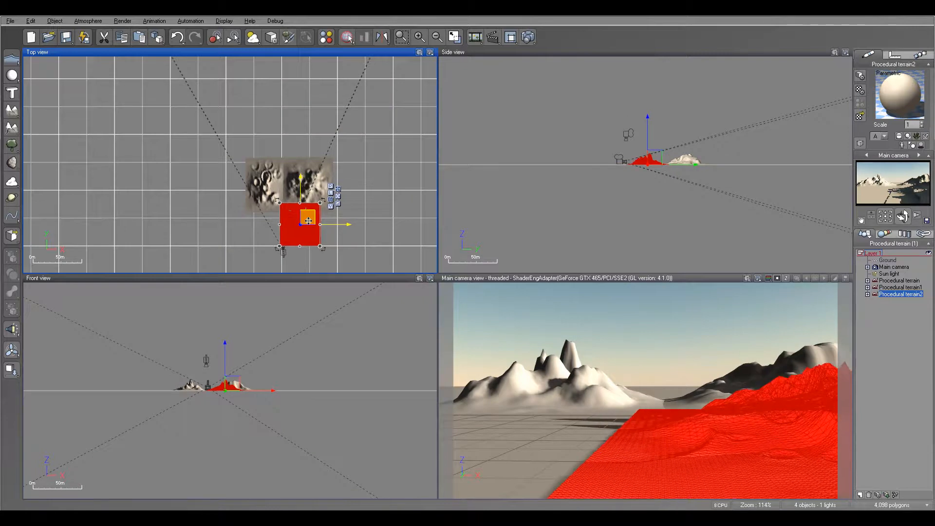
Step: Duplicate the right-hand back terrain into the left foreground and reload the Moon fractal as its altitude function
{"action": "key", "text": "ctrl+d"}
{"action": "left_click_drag", "start_coordinate": [314, 176], "coordinate": [254, 231]}
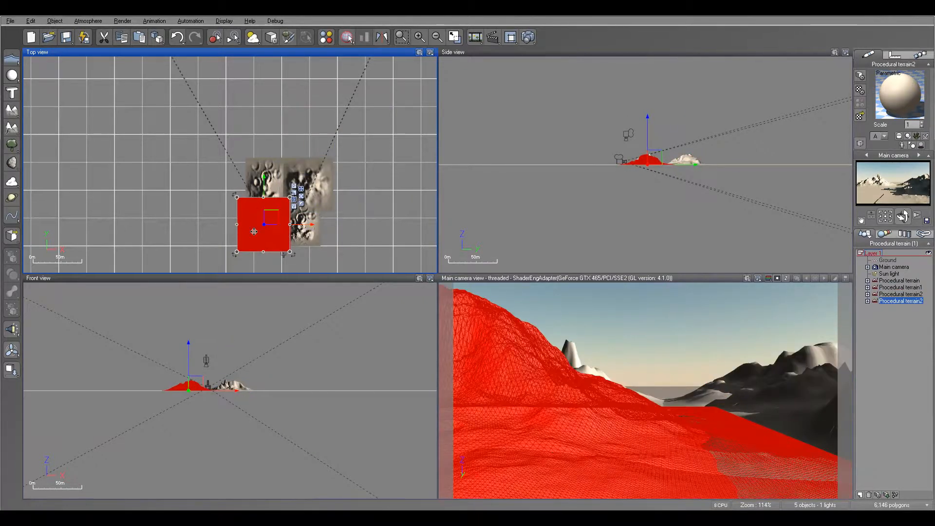
{"action": "right_click", "coordinate": [254, 232]}
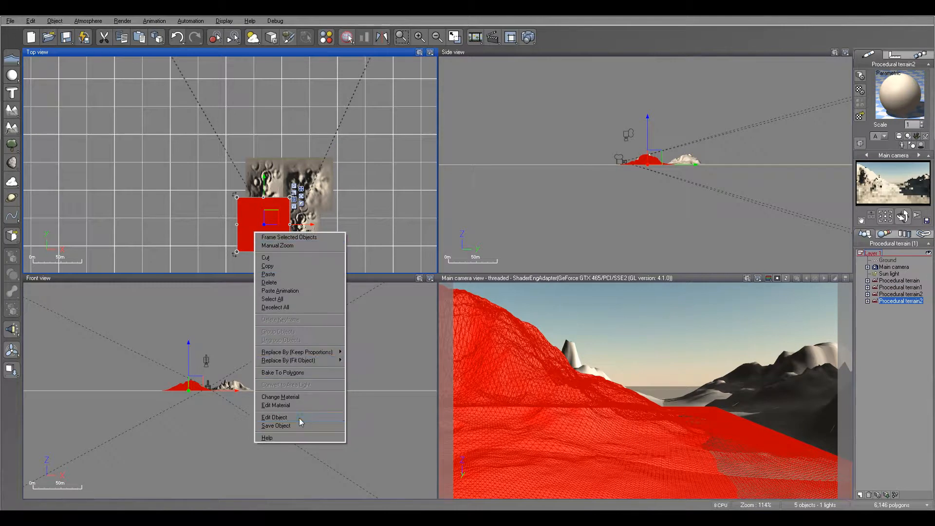
{"action": "left_click", "coordinate": [299, 418]}
{"action": "left_click", "coordinate": [496, 153]}
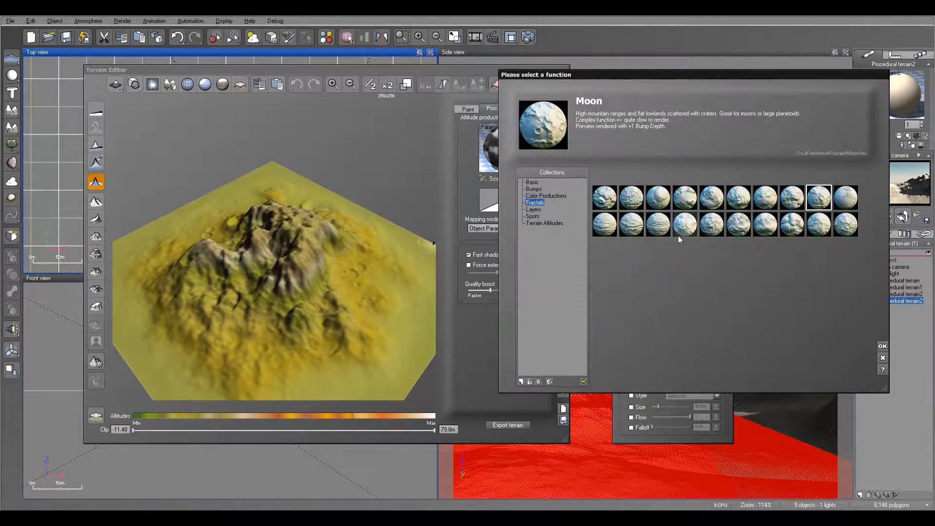
{"action": "left_click", "coordinate": [883, 347]}
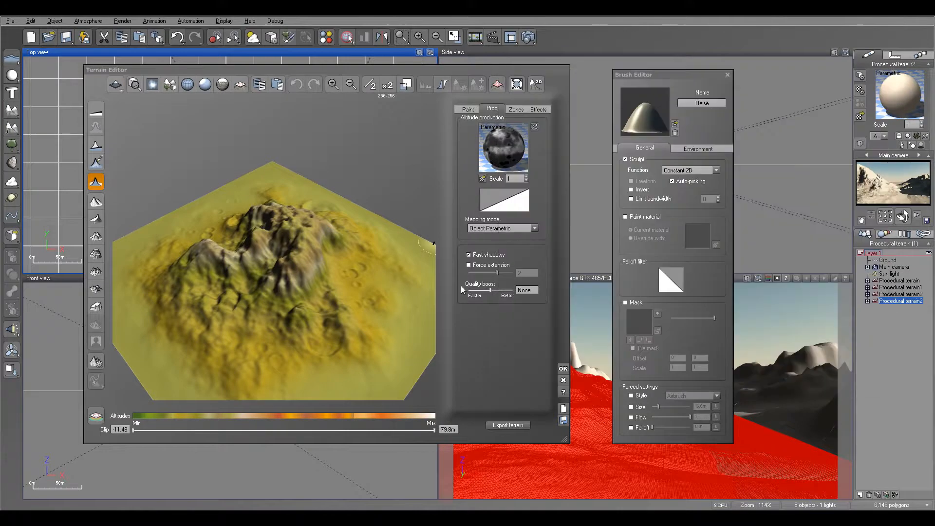
{"action": "right_click_drag", "start_coordinate": [383, 238], "coordinate": [386, 297]}
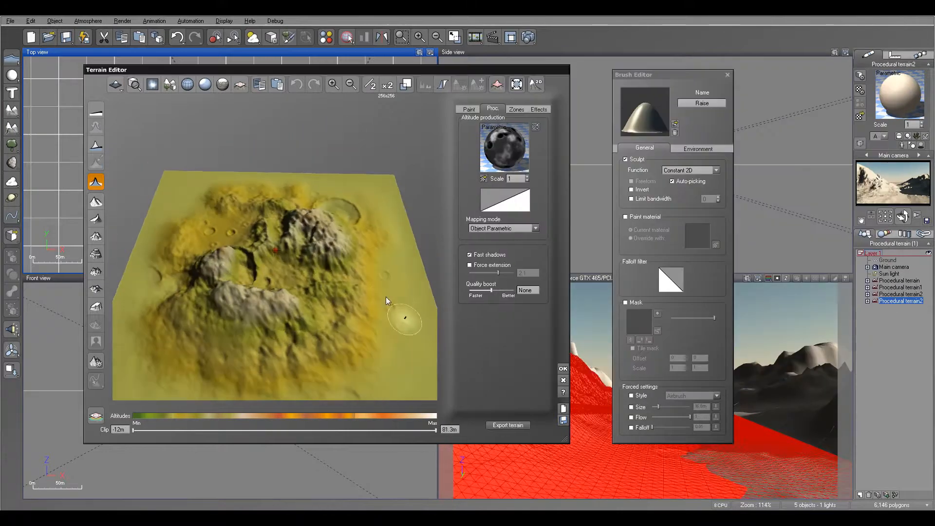
{"action": "left_click", "coordinate": [563, 370]}
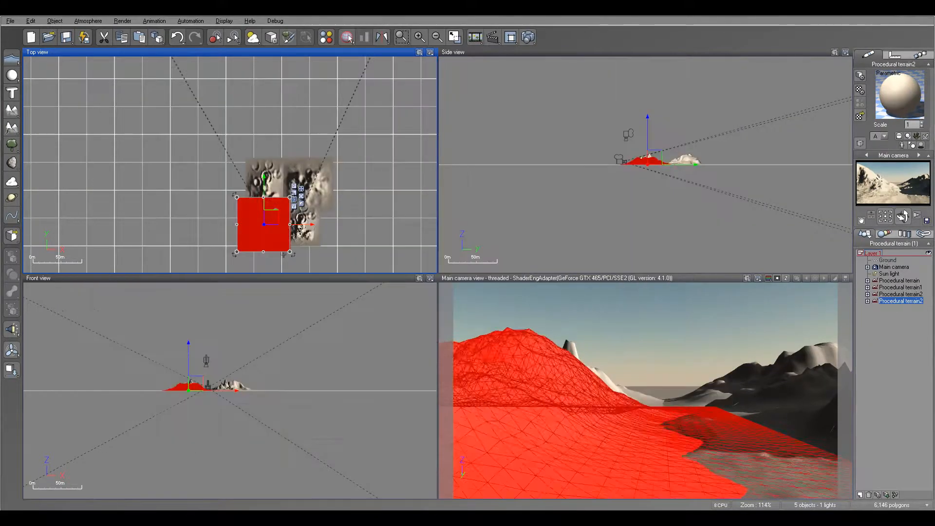
Step: Scale down the left foreground terrain in the top view and fit it in beside the neighbouring terrains
{"action": "scroll", "coordinate": [249, 204], "scroll_direction": "up", "scroll_amount": 2}
{"action": "scroll", "coordinate": [249, 204], "scroll_direction": "down", "scroll_amount": 2}
{"action": "left_click_drag", "start_coordinate": [239, 199], "coordinate": [274, 224]}
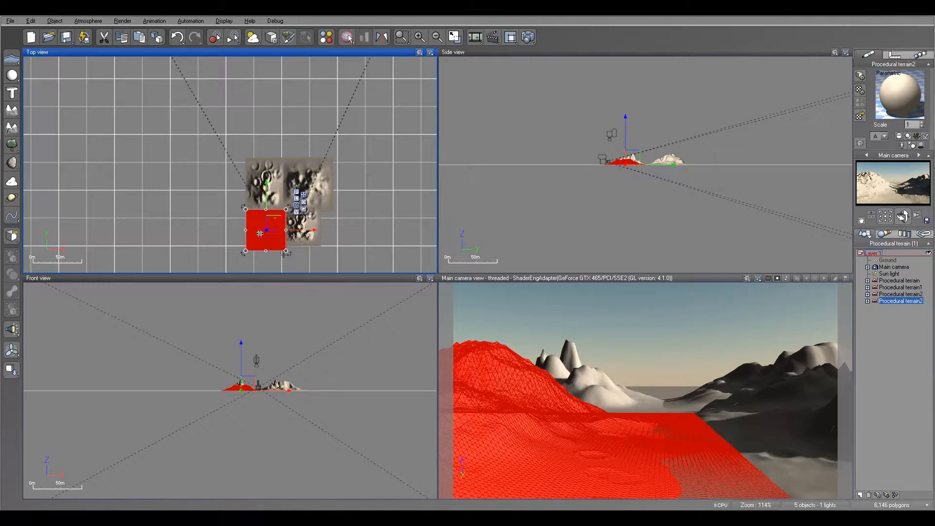
Step: In the left foreground terrain's altitude function, set the Multiply by a constant node to 22.1
{"action": "right_click", "coordinate": [261, 235]}
{"action": "left_click", "coordinate": [304, 420]}
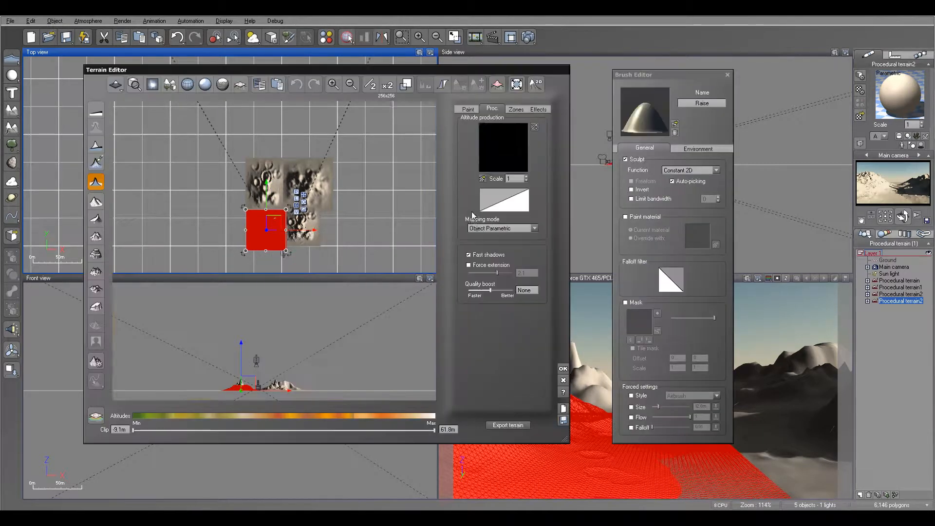
{"action": "right_click", "coordinate": [503, 156]}
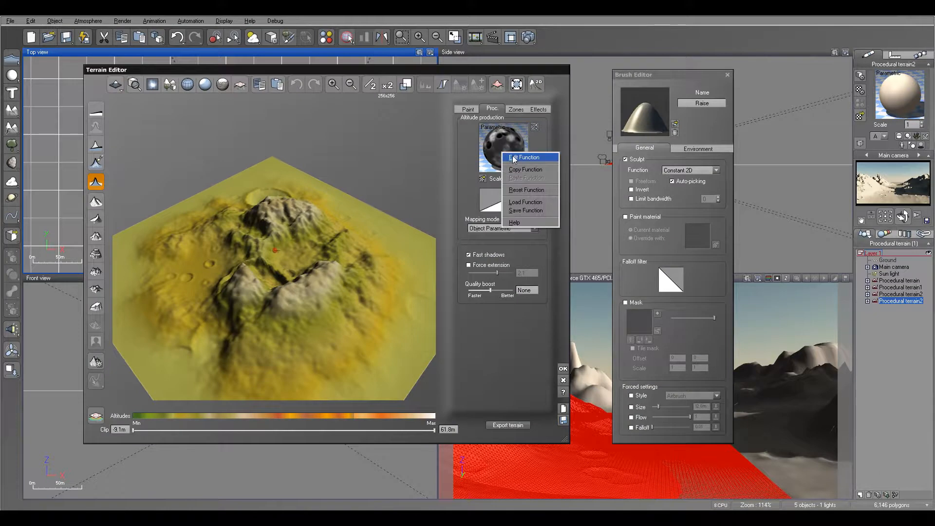
{"action": "left_click", "coordinate": [515, 160]}
{"action": "left_click", "coordinate": [313, 143]}
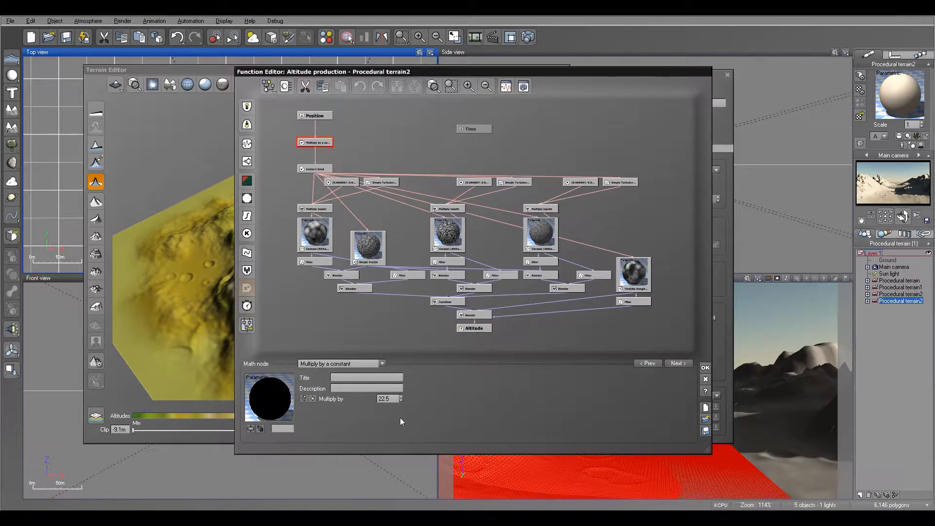
{"action": "left_click", "coordinate": [401, 400]}
{"action": "left_click", "coordinate": [401, 401]}
{"action": "left_click", "coordinate": [401, 401]}
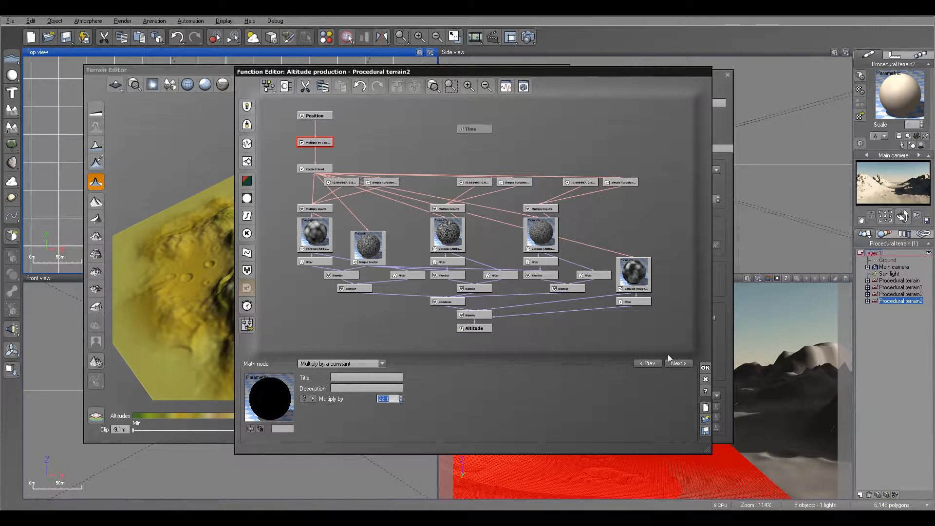
{"action": "left_click", "coordinate": [705, 368]}
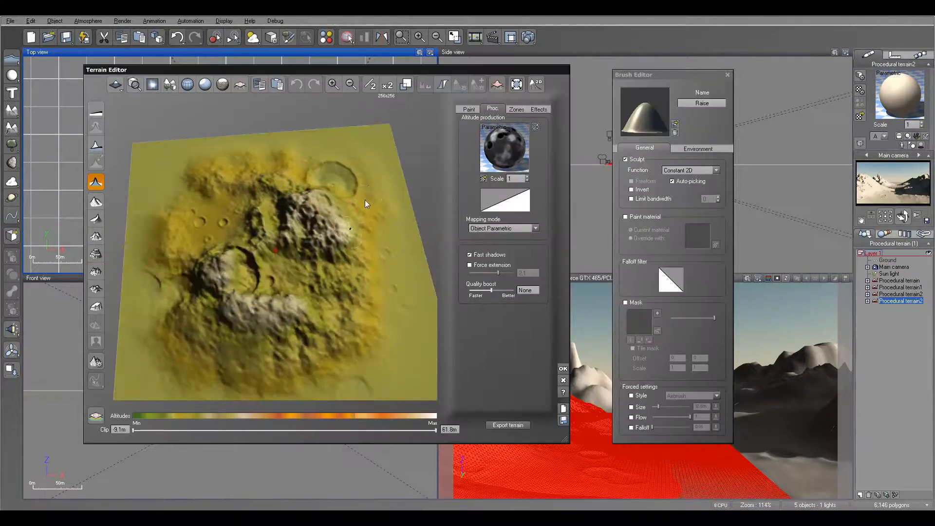
Step: Set the Vector3 Seed node's offset to X 33.2699 and Y 208.181, and apply the changes to the terrain
{"action": "mouse_move", "coordinate": [368, 222]}
{"action": "right_mouse_down"}
{"action": "mouse_move", "coordinate": [356, 184]}
{"action": "mouse_move", "coordinate": [355, 246]}
{"action": "mouse_move", "coordinate": [363, 238]}
{"action": "right_mouse_up"}
{"action": "right_click", "coordinate": [513, 164]}
{"action": "left_click", "coordinate": [530, 163]}
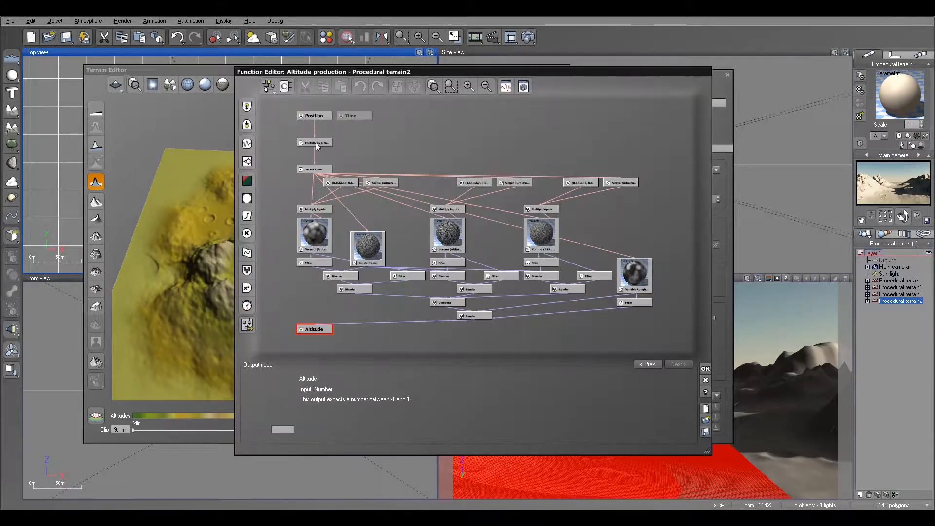
{"action": "left_click", "coordinate": [314, 142]}
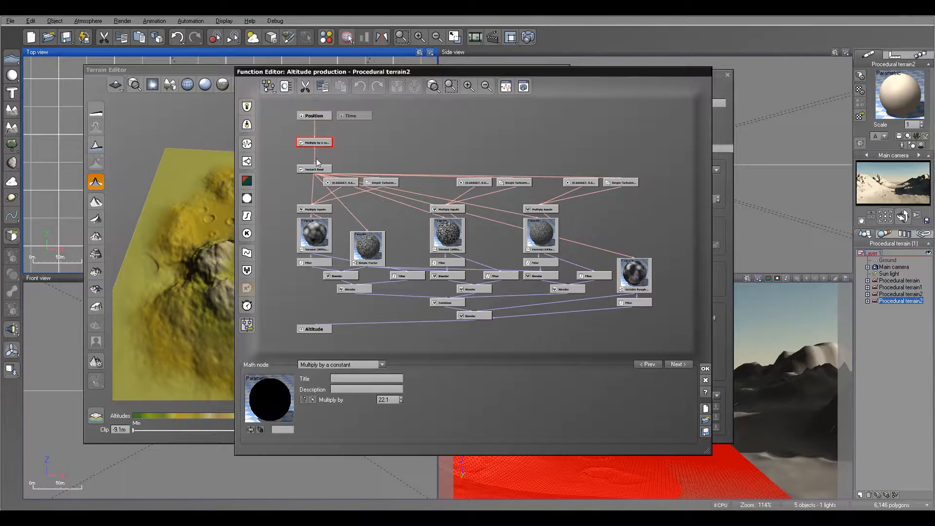
{"action": "left_click_drag", "start_coordinate": [314, 169], "coordinate": [317, 157]}
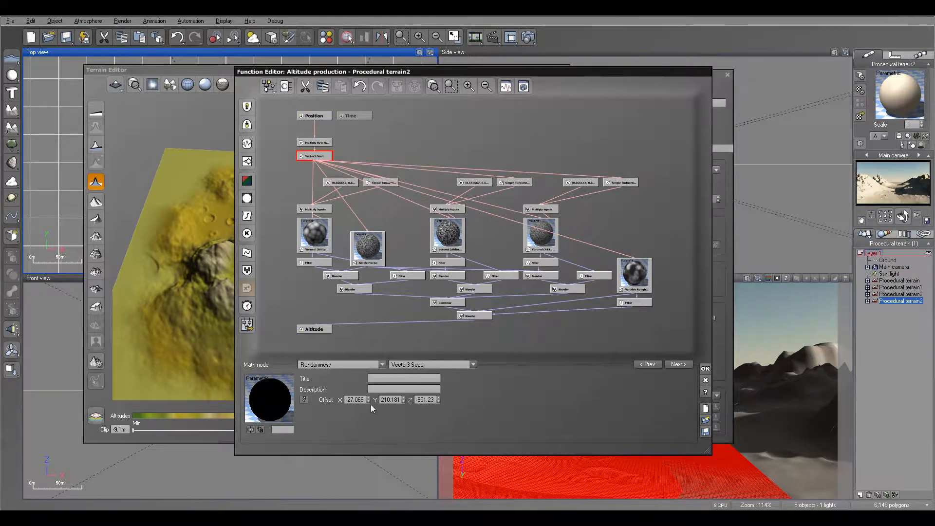
{"action": "left_click_drag", "start_coordinate": [369, 401], "coordinate": [402, 401]}
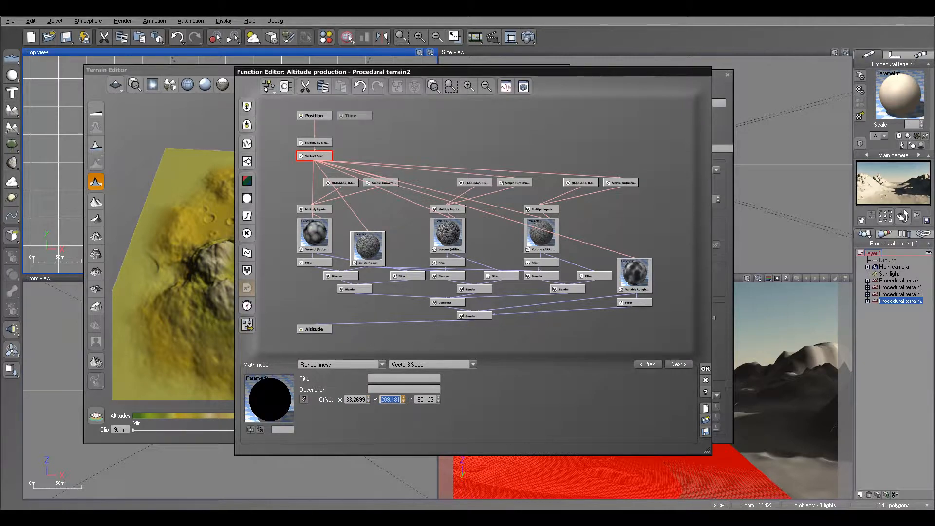
{"action": "left_click", "coordinate": [705, 367]}
{"action": "right_click_drag", "start_coordinate": [282, 221], "coordinate": [340, 245]}
{"action": "left_click", "coordinate": [563, 368]}
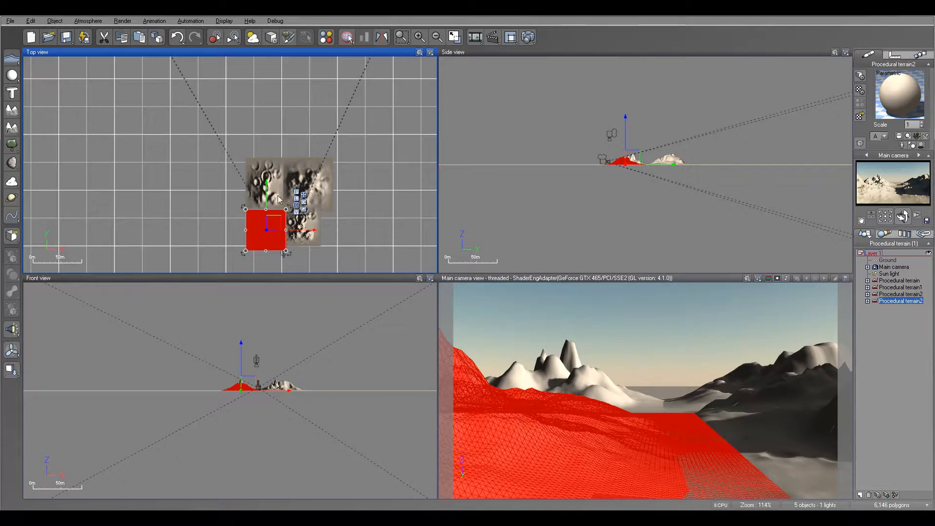
Step: Nudge the left foreground terrain toward the valley in the top view and reduce its height in the side view
{"action": "left_click_drag", "start_coordinate": [273, 219], "coordinate": [275, 218]}
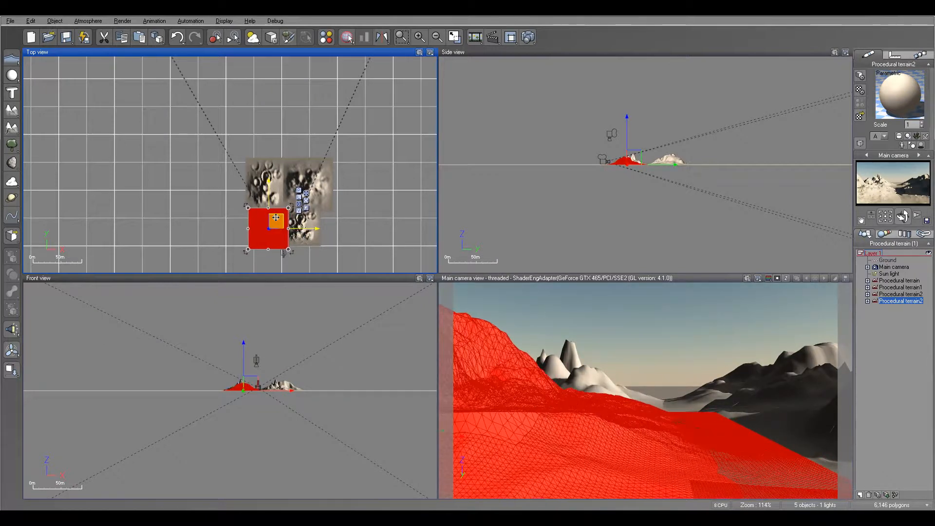
{"action": "scroll", "coordinate": [275, 217], "scroll_direction": "up", "scroll_amount": 5}
{"action": "left_click", "coordinate": [611, 159]}
{"action": "scroll", "coordinate": [606, 164], "scroll_direction": "up", "scroll_amount": 8}
{"action": "left_click_drag", "start_coordinate": [609, 192], "coordinate": [614, 133]}
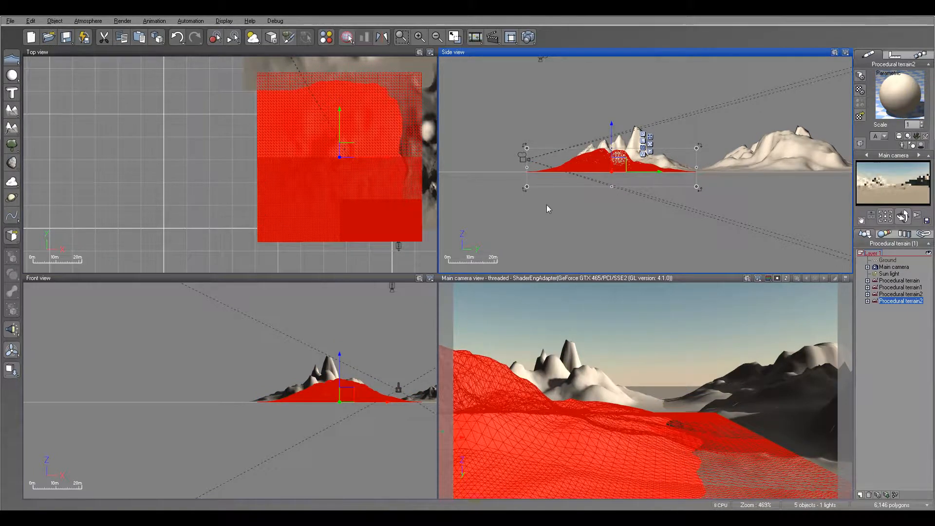
Step: Enlarge and nudge the right foreground terrain in the top view, and straighten its rotation
{"action": "right_click_drag", "start_coordinate": [383, 167], "coordinate": [253, 178]}
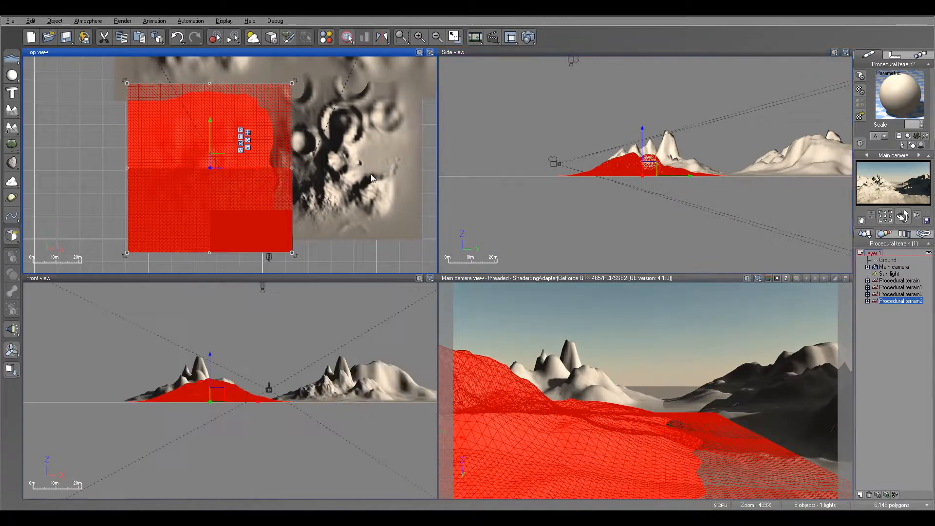
{"action": "left_click", "coordinate": [374, 217]}
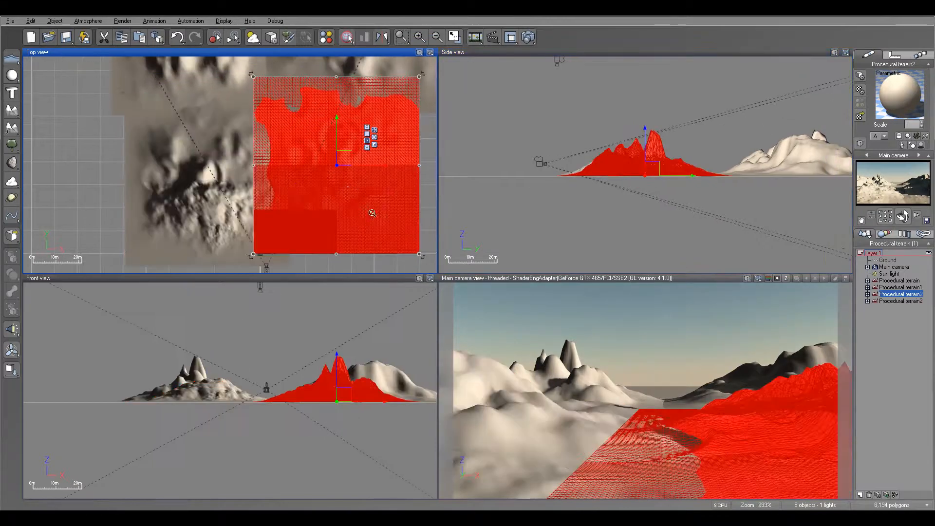
{"action": "scroll", "coordinate": [372, 213], "scroll_direction": "down", "scroll_amount": 2}
{"action": "left_click_drag", "start_coordinate": [405, 242], "coordinate": [367, 164]}
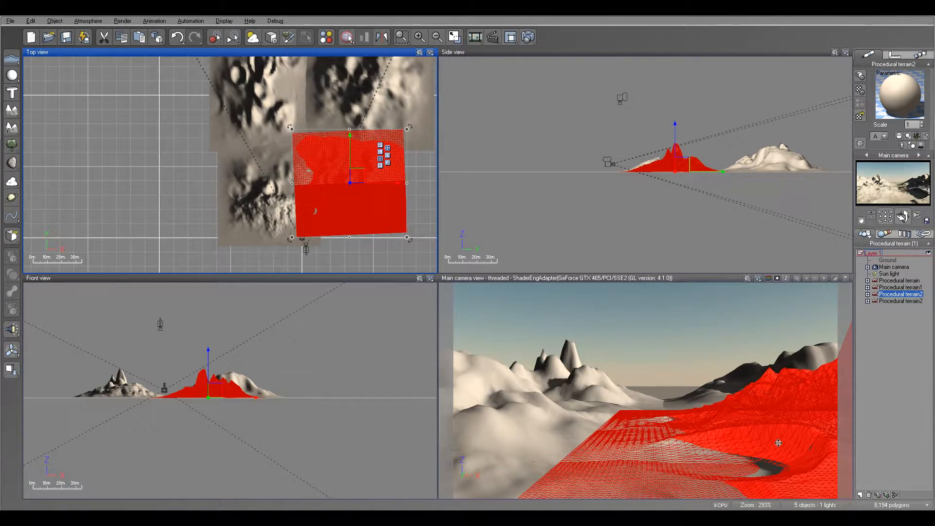
{"action": "left_click_drag", "start_coordinate": [360, 175], "coordinate": [361, 181]}
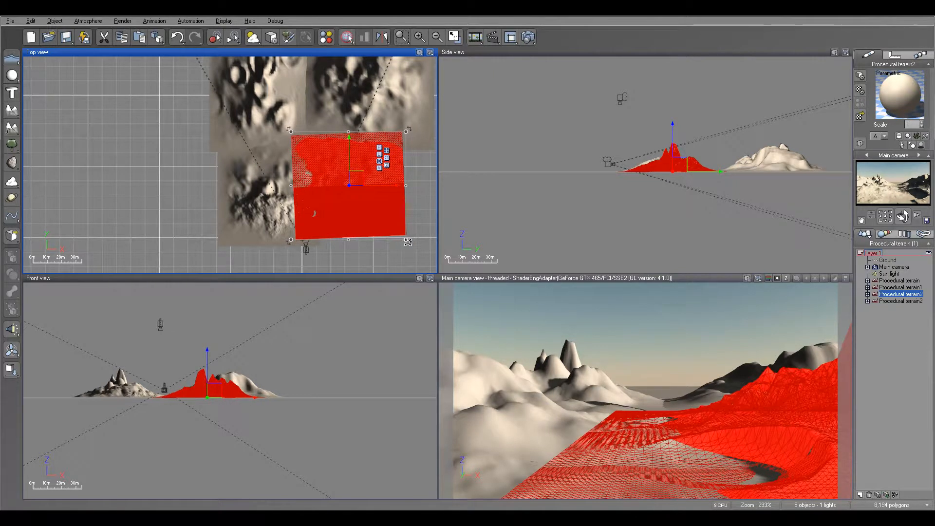
{"action": "left_click_drag", "start_coordinate": [410, 244], "coordinate": [412, 249]}
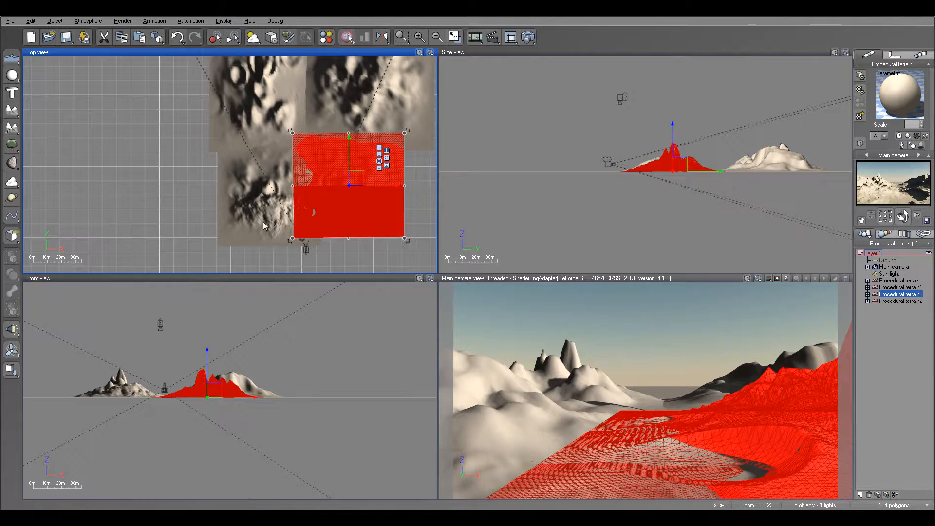
Step: Lower the left foreground terrain slightly in the side view so its outer edges sink below the ground plane
{"action": "left_click", "coordinate": [276, 229]}
{"action": "scroll", "coordinate": [579, 204], "scroll_direction": "up", "scroll_amount": 5}
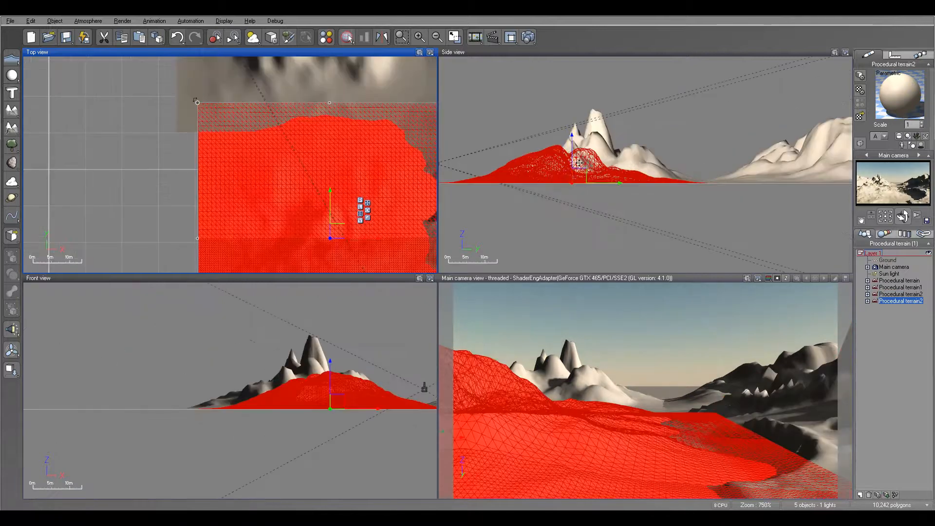
{"action": "left_click_drag", "start_coordinate": [572, 138], "coordinate": [571, 139]}
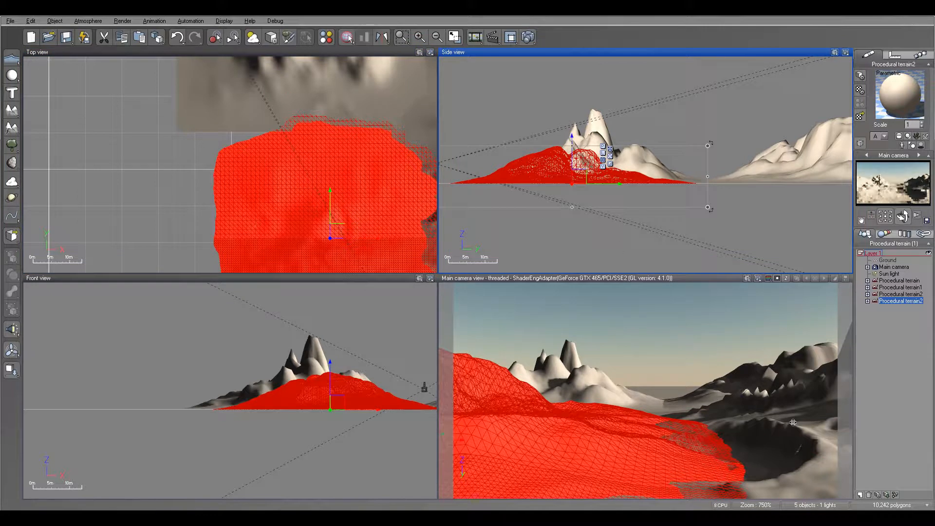
Step: Rotate the left background terrain by roughly 45 degrees in the top view and reposition it closer to the foreground terrains
{"action": "right_click_drag", "start_coordinate": [313, 183], "coordinate": [242, 247]}
{"action": "left_click", "coordinate": [270, 119]}
{"action": "scroll", "coordinate": [278, 120], "scroll_direction": "down", "scroll_amount": 5}
{"action": "right_click_drag", "start_coordinate": [295, 131], "coordinate": [291, 189]}
{"action": "left_click_drag", "start_coordinate": [258, 70], "coordinate": [258, 97]}
{"action": "left_click_drag", "start_coordinate": [317, 213], "coordinate": [255, 188]}
{"action": "left_click_drag", "start_coordinate": [257, 135], "coordinate": [265, 139]}
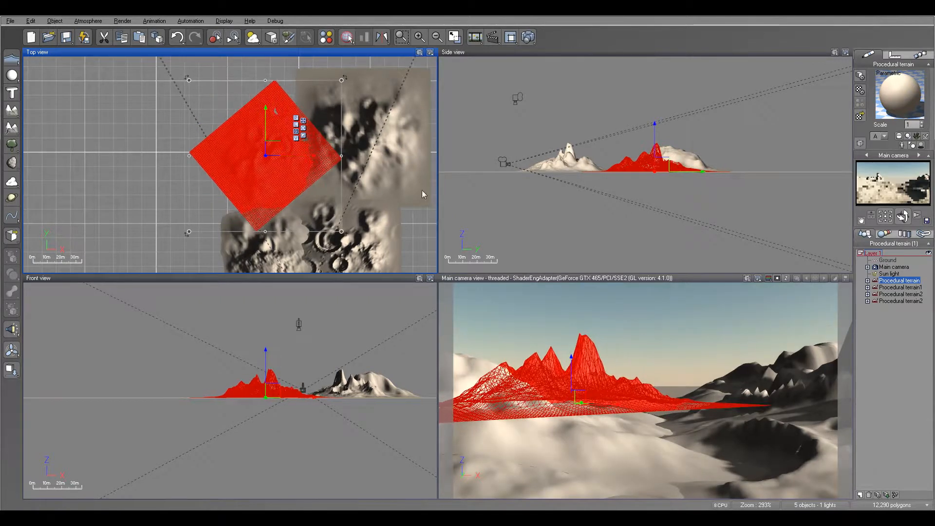
Step: Reload the Moon fractal as the right background terrain's altitude production to generate a new shape, and apply it
{"action": "left_click", "coordinate": [355, 185]}
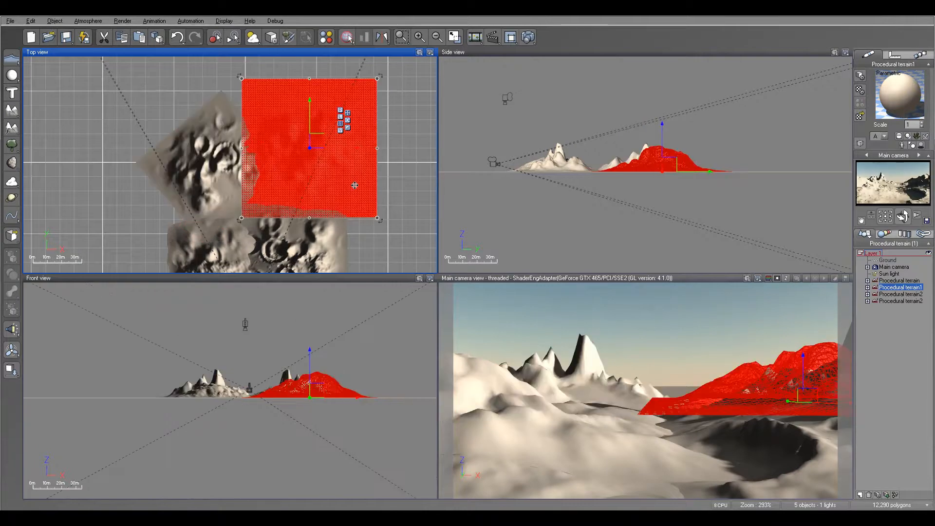
{"action": "scroll", "coordinate": [355, 185], "scroll_direction": "down", "scroll_amount": 2}
{"action": "right_click", "coordinate": [341, 170]}
{"action": "left_click", "coordinate": [363, 355]}
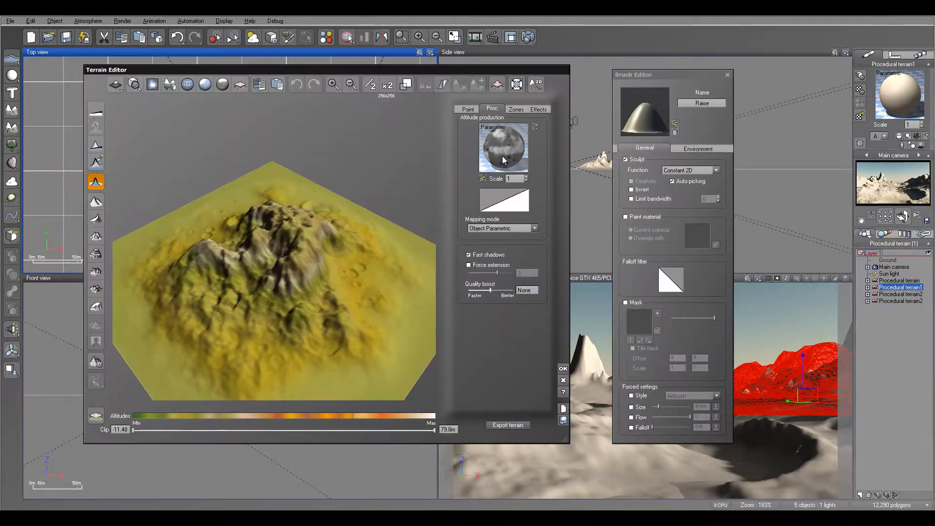
{"action": "left_click", "coordinate": [502, 156]}
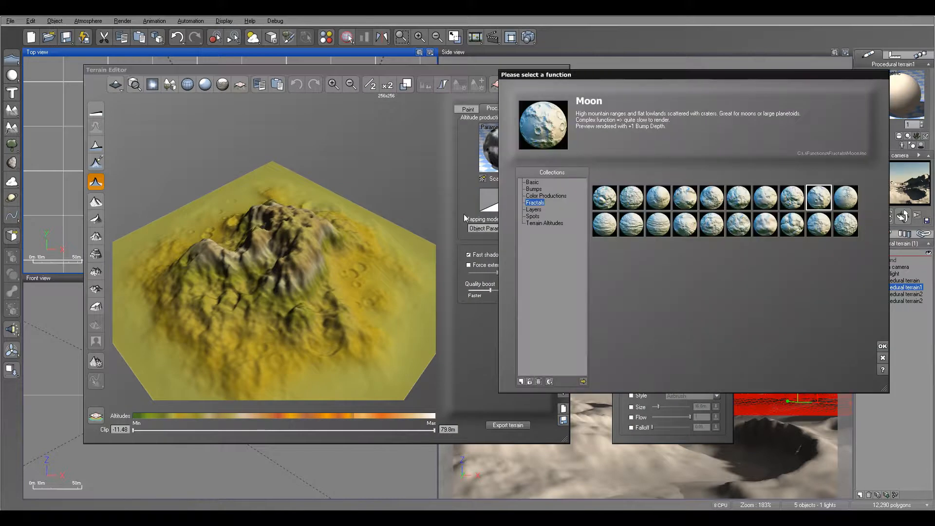
{"action": "left_click", "coordinate": [883, 347]}
{"action": "left_click_drag", "start_coordinate": [394, 203], "coordinate": [294, 189]}
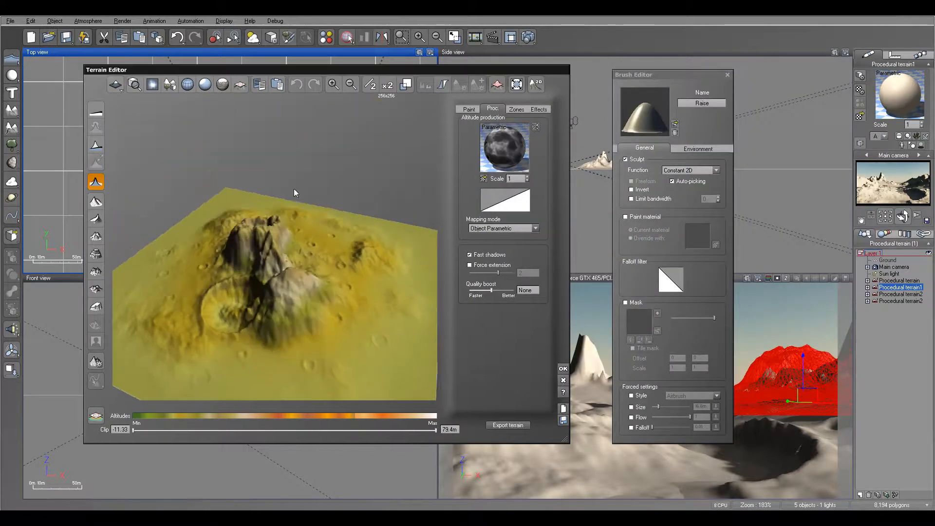
{"action": "left_click", "coordinate": [564, 369]}
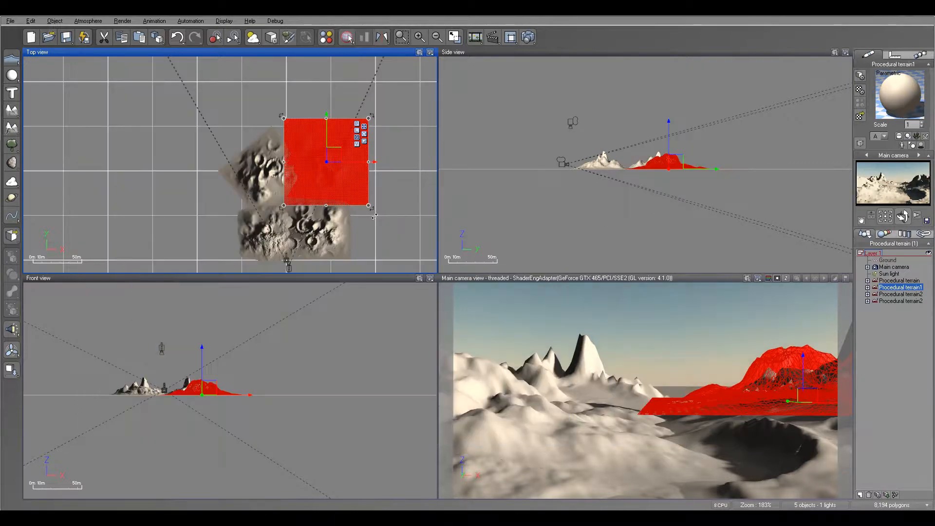
Step: Rotate the right background terrain slightly and shift it toward the valley in the top view, then nudge the left background terrain
{"action": "left_click_drag", "start_coordinate": [375, 216], "coordinate": [328, 152]}
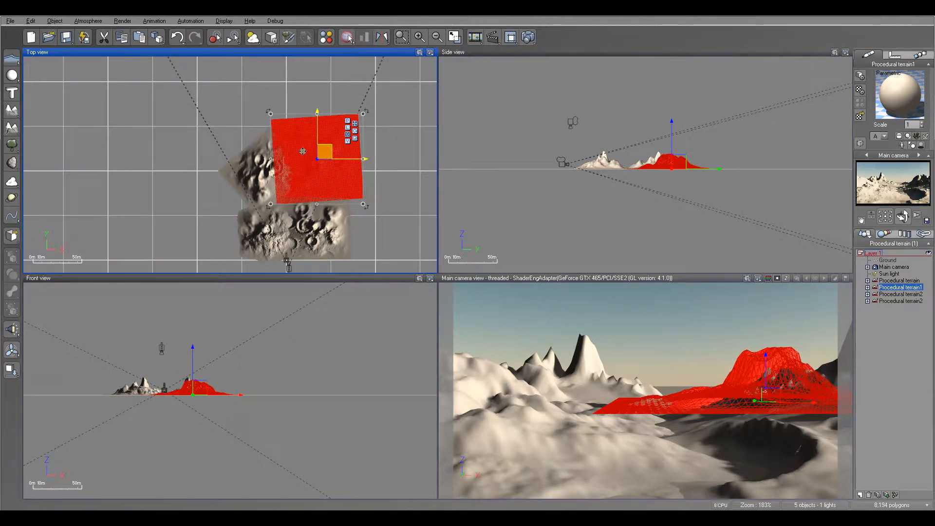
{"action": "left_click", "coordinate": [266, 168]}
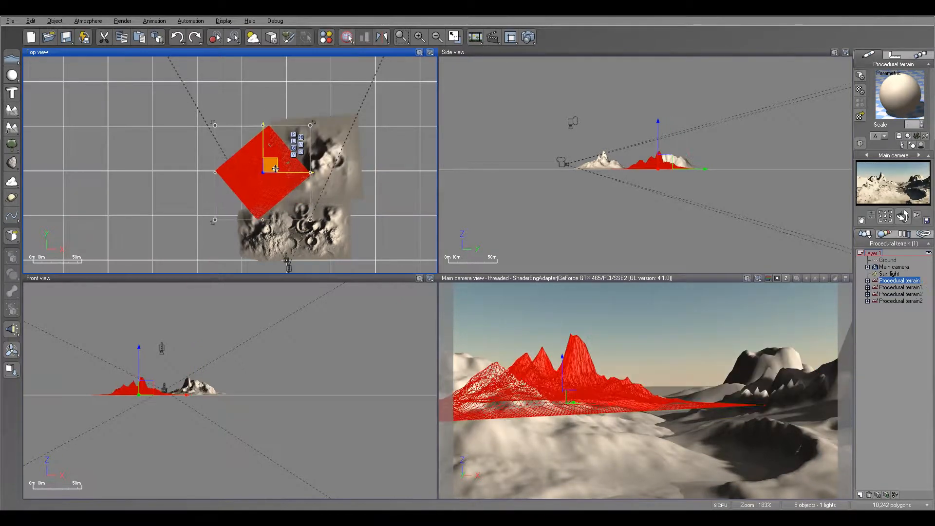
{"action": "left_click_drag", "start_coordinate": [275, 169], "coordinate": [276, 171]}
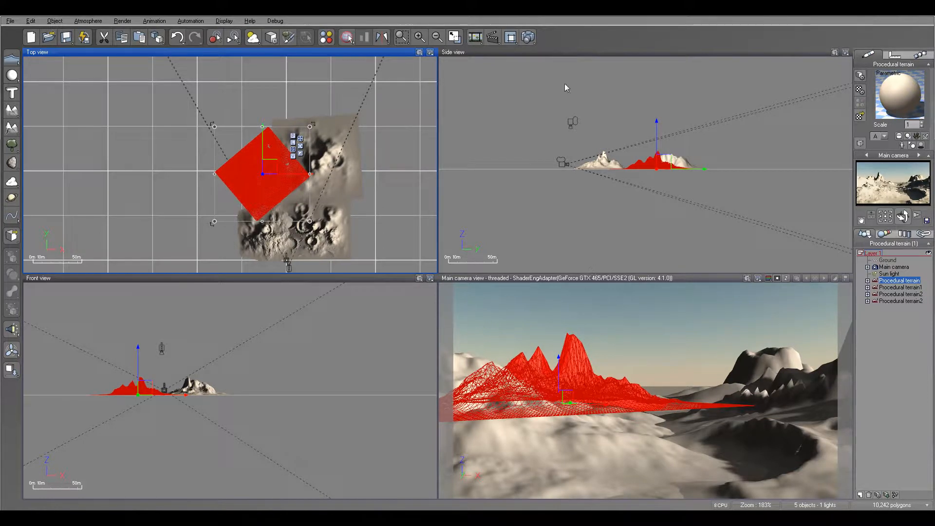
Step: Render the main camera view to check the composition and accept the post render options
{"action": "left_click", "coordinate": [530, 38]}
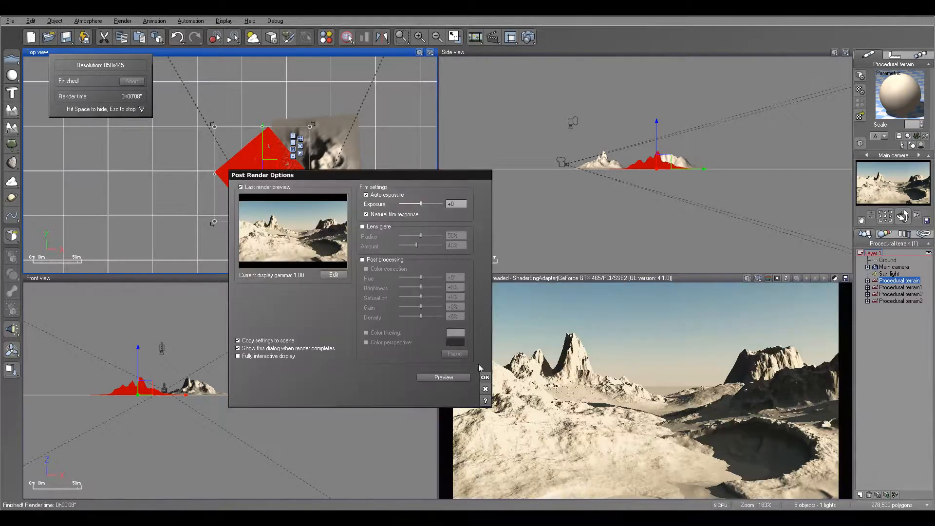
{"action": "left_click", "coordinate": [486, 378]}
{"action": "right_click_drag", "start_coordinate": [328, 126], "coordinate": [269, 136]}
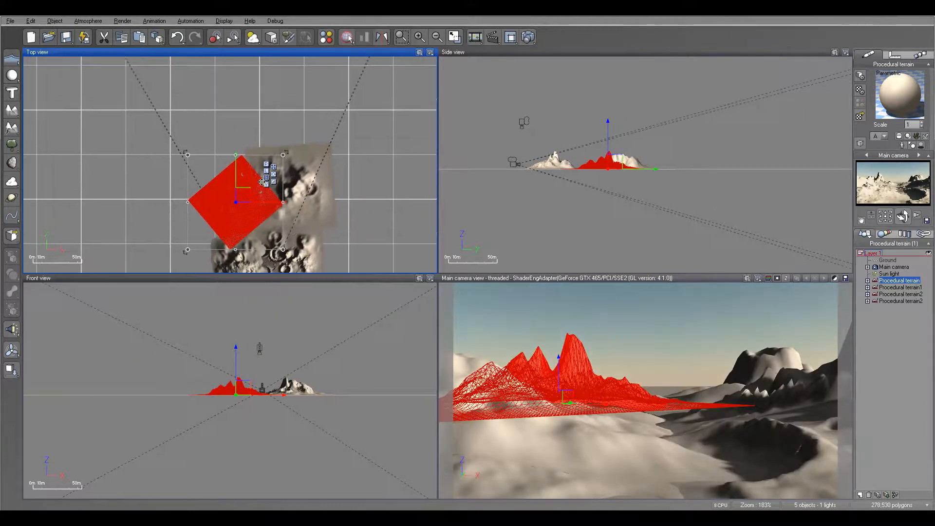
Step: Raise the main camera to a height of about 9.29 m and tilt its view slightly downward
{"action": "left_click", "coordinate": [894, 267]}
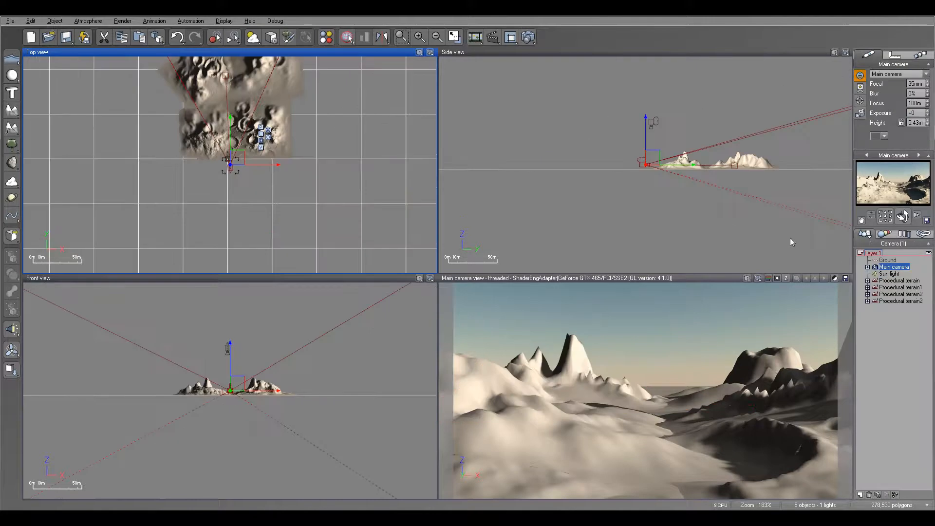
{"action": "left_click_drag", "start_coordinate": [560, 181], "coordinate": [562, 166]}
{"action": "left_click_drag", "start_coordinate": [902, 216], "coordinate": [903, 224]}
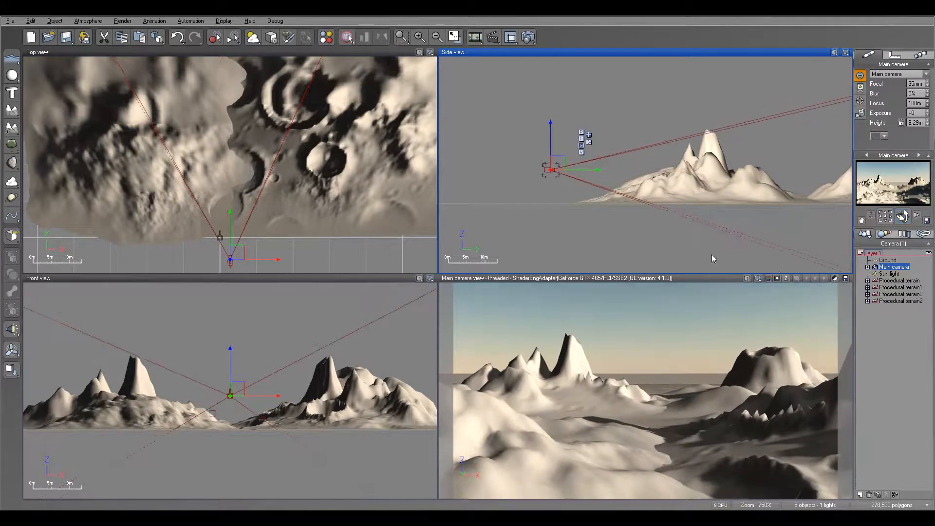
Step: Spread the two background terrains slightly apart in the top view and nudge the left foreground terrain toward them
{"action": "scroll", "coordinate": [349, 178], "scroll_direction": "down", "scroll_amount": 5}
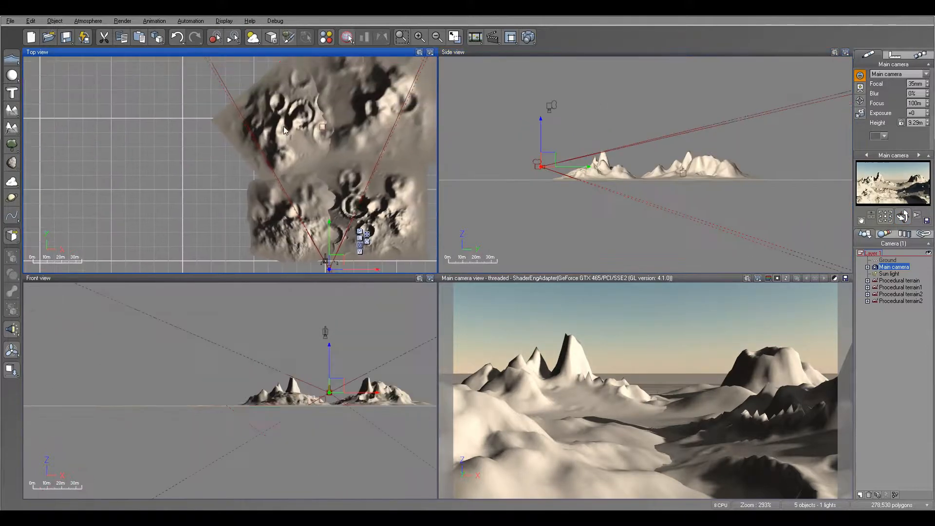
{"action": "left_click", "coordinate": [306, 118]}
{"action": "left_click_drag", "start_coordinate": [300, 118], "coordinate": [290, 122]}
{"action": "left_click", "coordinate": [401, 128]}
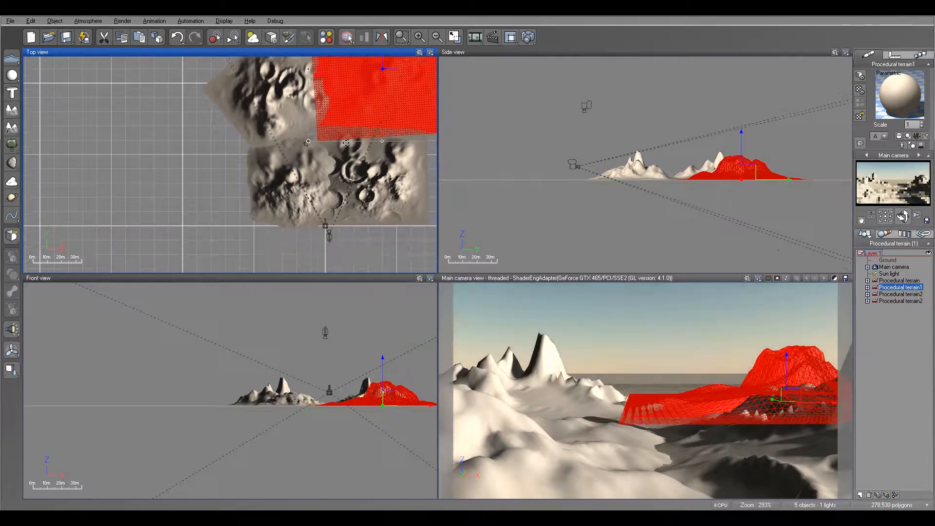
{"action": "left_click", "coordinate": [321, 170]}
{"action": "left_click_drag", "start_coordinate": [309, 178], "coordinate": [306, 170]}
Step: Scale down and reposition the right foreground terrain in the top view, and render the scene to check it
{"action": "left_click", "coordinate": [385, 182]}
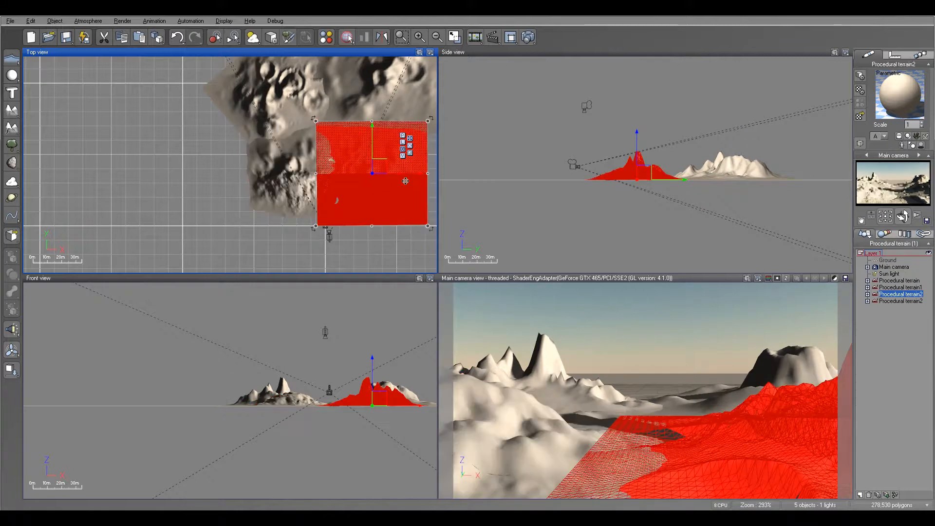
{"action": "left_click_drag", "start_coordinate": [419, 219], "coordinate": [406, 207]}
{"action": "left_click_drag", "start_coordinate": [370, 163], "coordinate": [370, 166]}
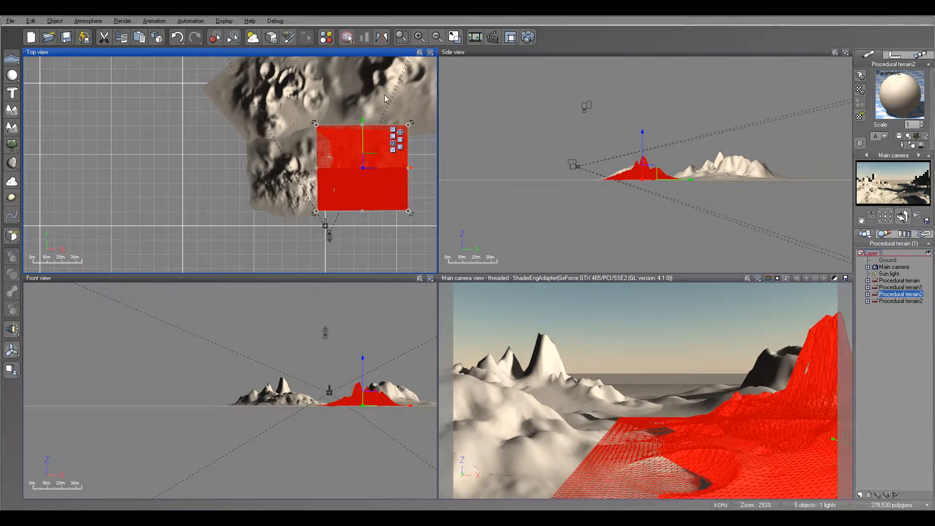
{"action": "left_click", "coordinate": [528, 38]}
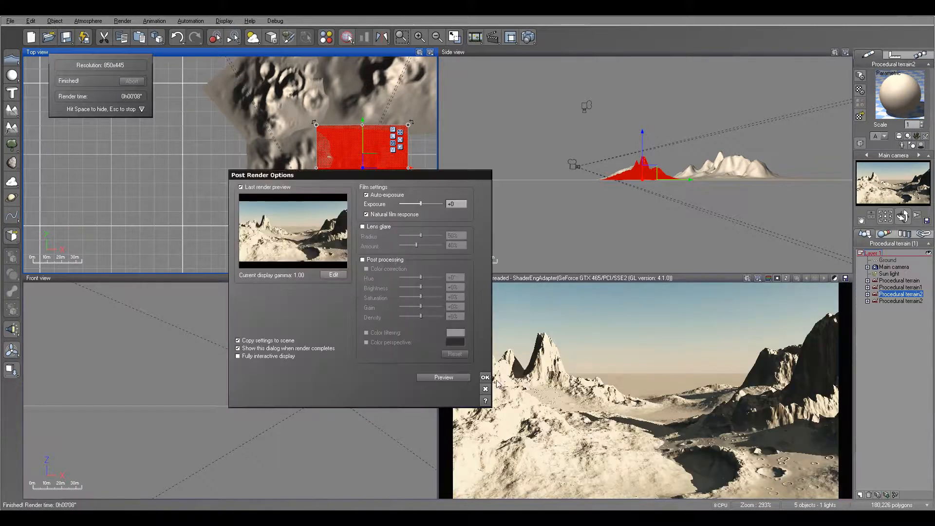
{"action": "left_click", "coordinate": [485, 378]}
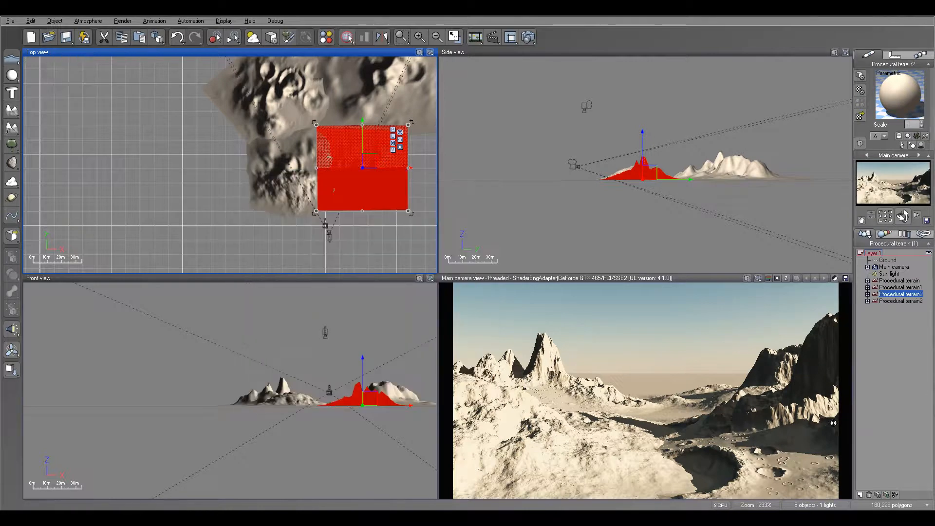
Step: Rotate the left foreground terrain, shift it slightly outward from the valley in the top view, and render the scene again
{"action": "left_click", "coordinate": [289, 186]}
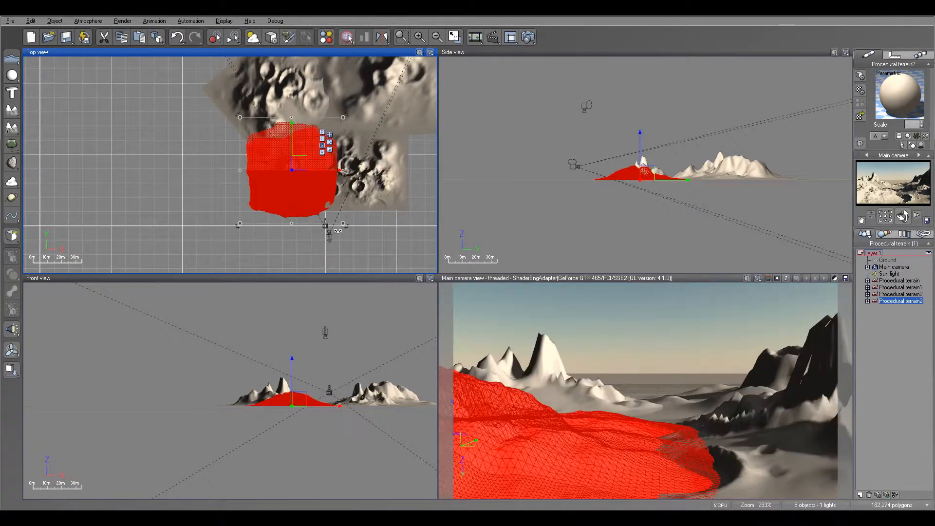
{"action": "left_click_drag", "start_coordinate": [345, 226], "coordinate": [244, 216]}
{"action": "left_click_drag", "start_coordinate": [242, 201], "coordinate": [244, 202]}
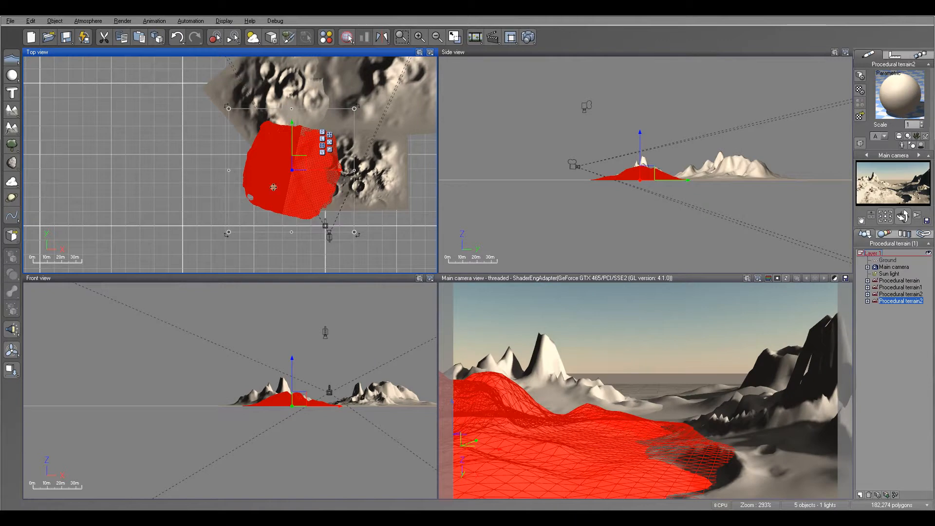
{"action": "left_click_drag", "start_coordinate": [299, 163], "coordinate": [294, 163]}
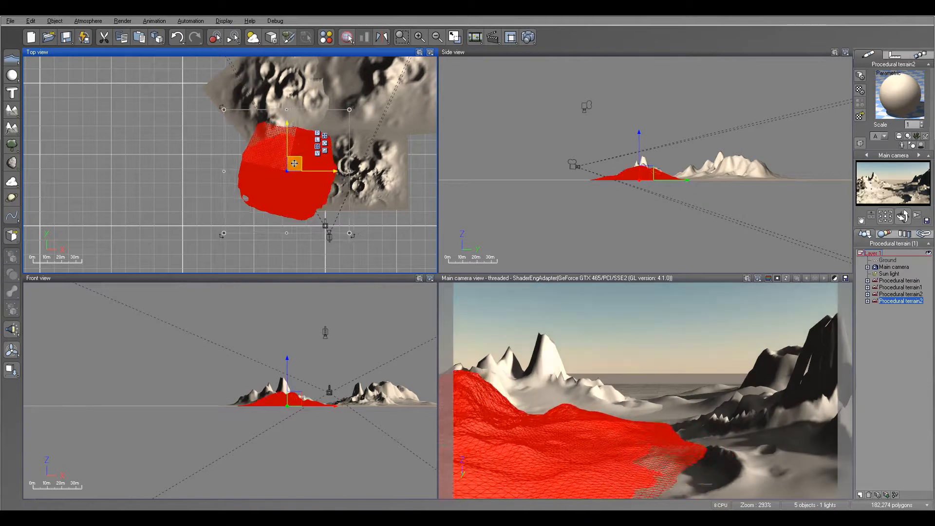
{"action": "left_click", "coordinate": [527, 36]}
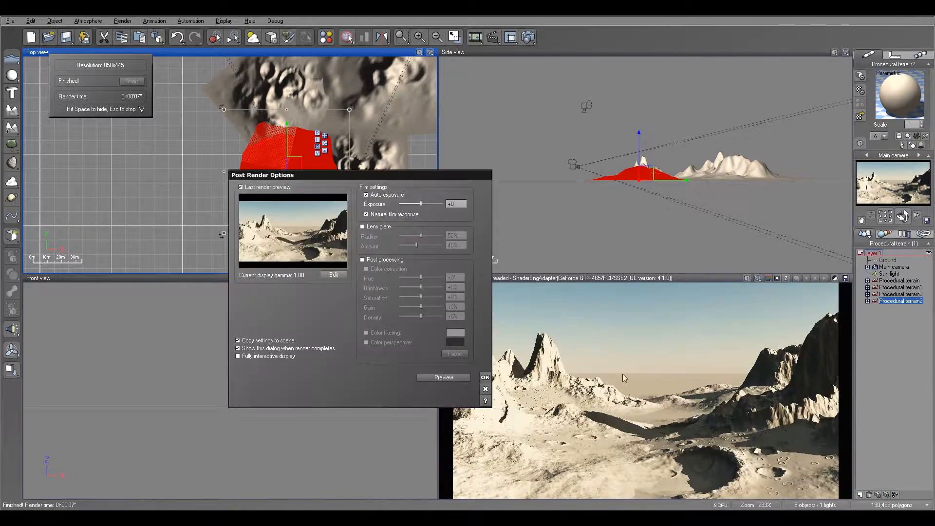
{"action": "left_click", "coordinate": [485, 379]}
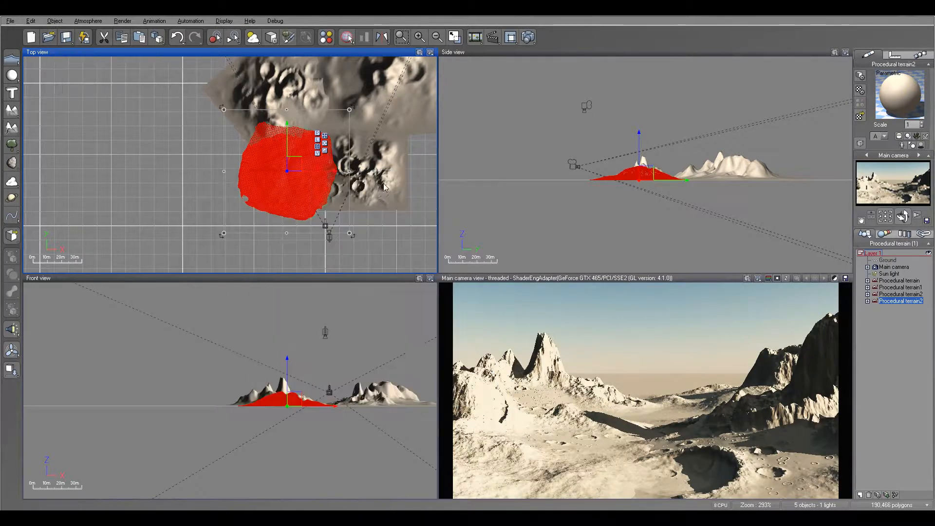
Step: Add another procedural terrain, scale it down and place it behind the background terrains in the top view
{"action": "scroll", "coordinate": [364, 177], "scroll_direction": "down", "scroll_amount": 5}
{"action": "right_click_drag", "start_coordinate": [364, 177], "coordinate": [345, 226]}
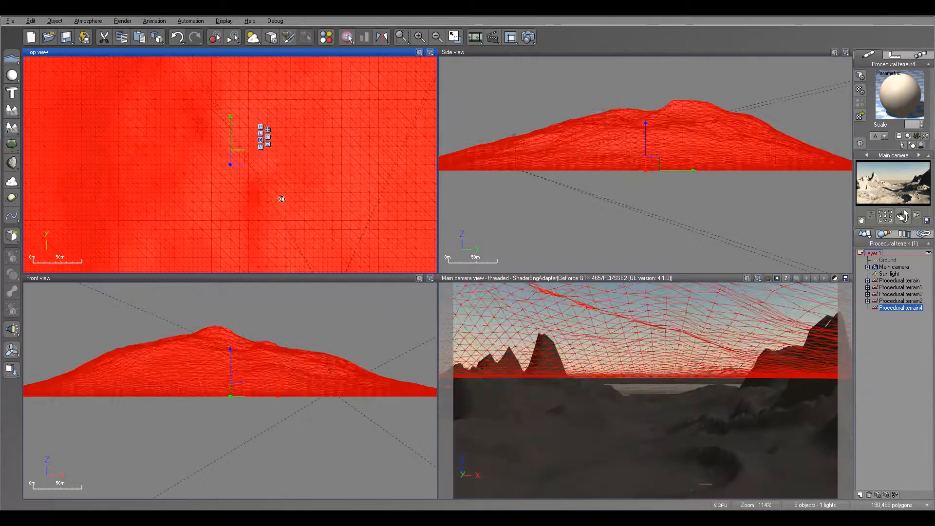
{"action": "right_click_drag", "start_coordinate": [256, 197], "coordinate": [321, 161]}
{"action": "scroll", "coordinate": [321, 160], "scroll_direction": "down", "scroll_amount": 5}
{"action": "scroll", "coordinate": [320, 159], "scroll_direction": "down", "scroll_amount": 3}
{"action": "left_click_drag", "start_coordinate": [384, 84], "coordinate": [336, 134]}
{"action": "left_click_drag", "start_coordinate": [296, 167], "coordinate": [351, 113]}
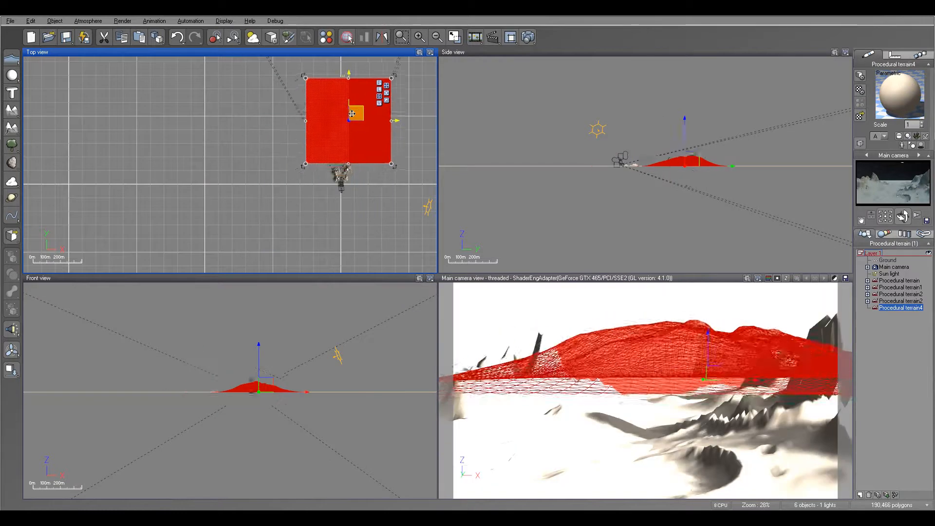
{"action": "scroll", "coordinate": [353, 115], "scroll_direction": "up", "scroll_amount": 6}
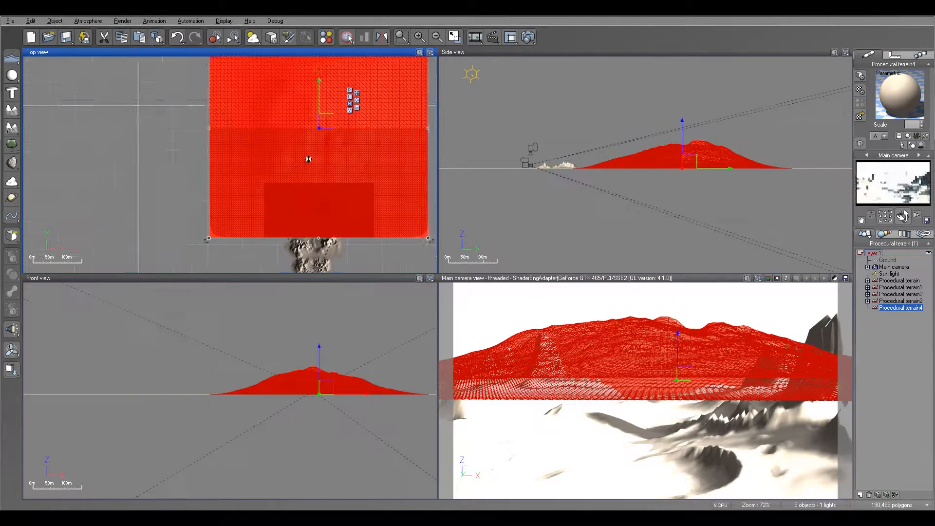
{"action": "scroll", "coordinate": [308, 159], "scroll_direction": "down", "scroll_amount": 3}
{"action": "left_click_drag", "start_coordinate": [246, 72], "coordinate": [313, 162]}
Step: Edit the new distant terrain and set its altitude production to the Moon fractal function
{"action": "right_click", "coordinate": [288, 162]}
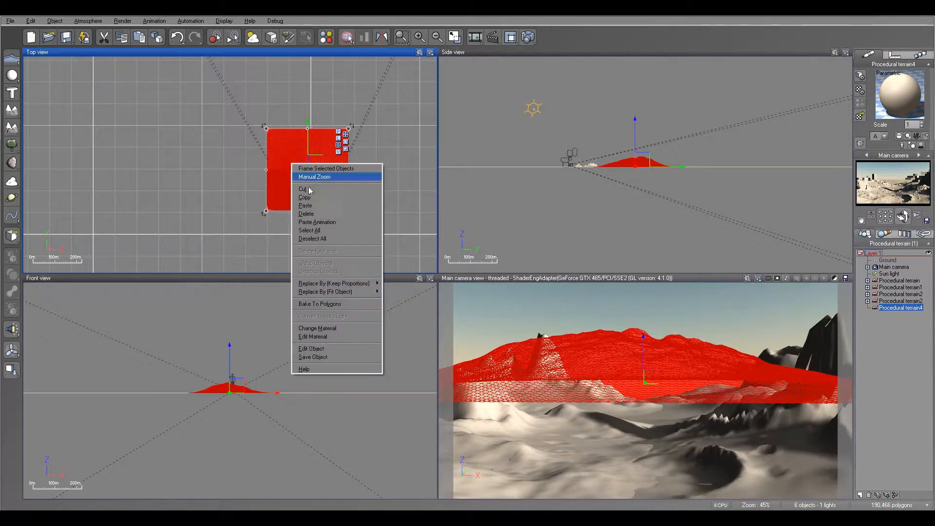
{"action": "left_click", "coordinate": [340, 349]}
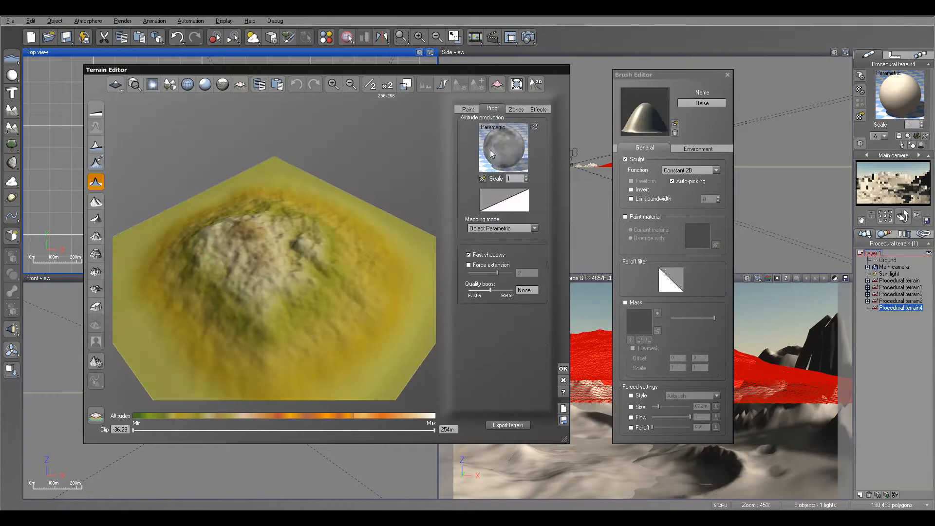
{"action": "left_click", "coordinate": [491, 154]}
{"action": "left_click", "coordinate": [882, 346]}
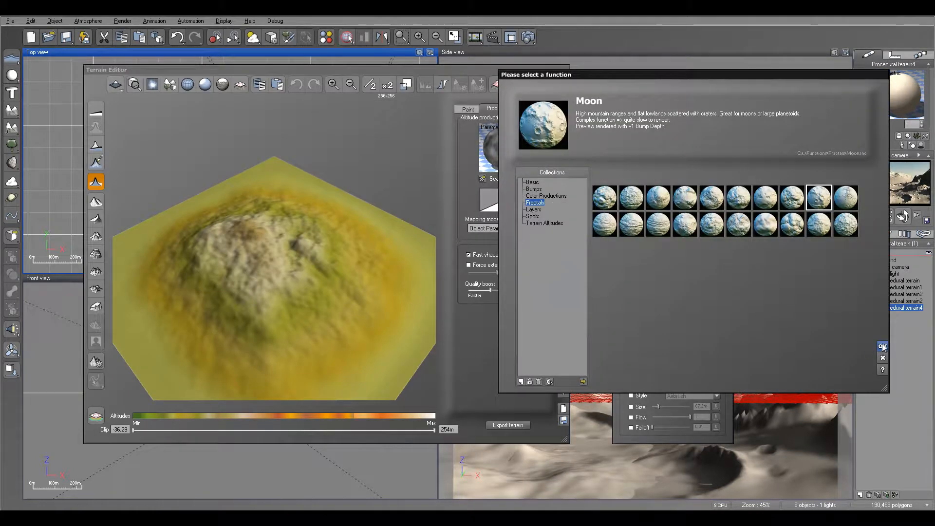
{"action": "left_click_drag", "start_coordinate": [379, 204], "coordinate": [230, 236]}
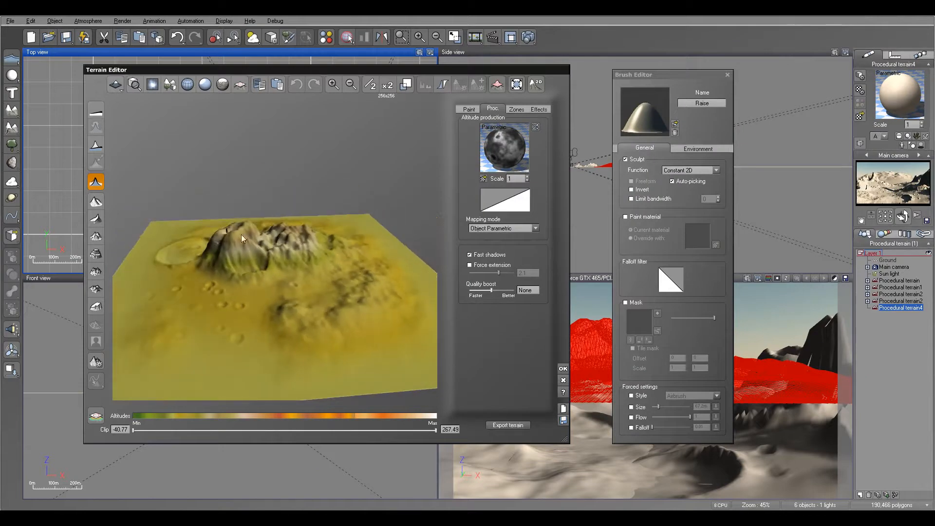
Step: Open the distant terrain's altitude function and reduce the Variable Roughness Fractal's roughness to about 0.39 and gain to about 1.36
{"action": "right_click", "coordinate": [509, 148]}
{"action": "left_click", "coordinate": [530, 153]}
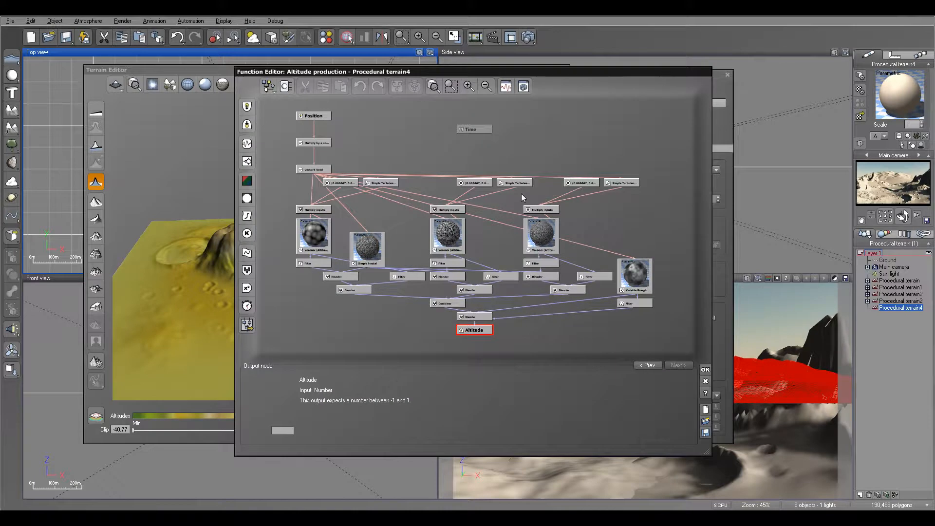
{"action": "left_click_drag", "start_coordinate": [636, 275], "coordinate": [635, 236]}
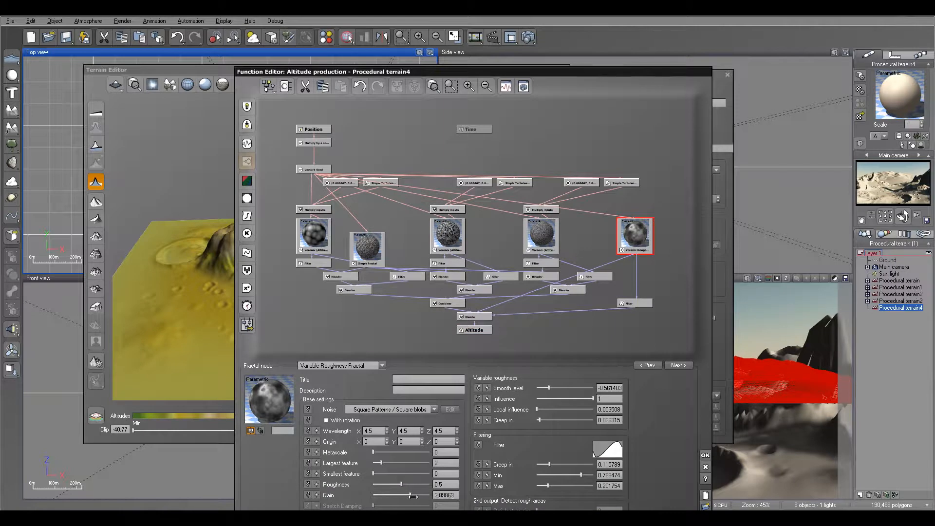
{"action": "left_click_drag", "start_coordinate": [401, 484], "coordinate": [394, 484]}
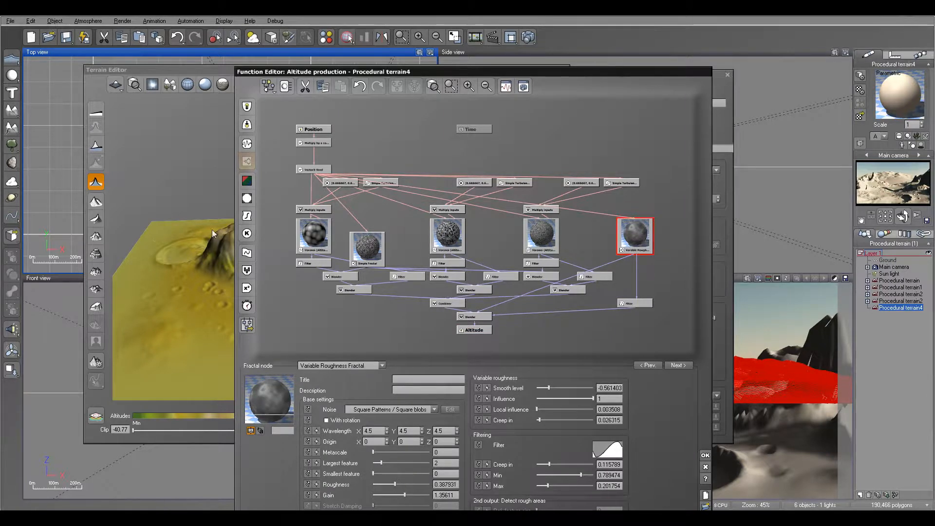
{"action": "left_click_drag", "start_coordinate": [349, 72], "coordinate": [456, 40]}
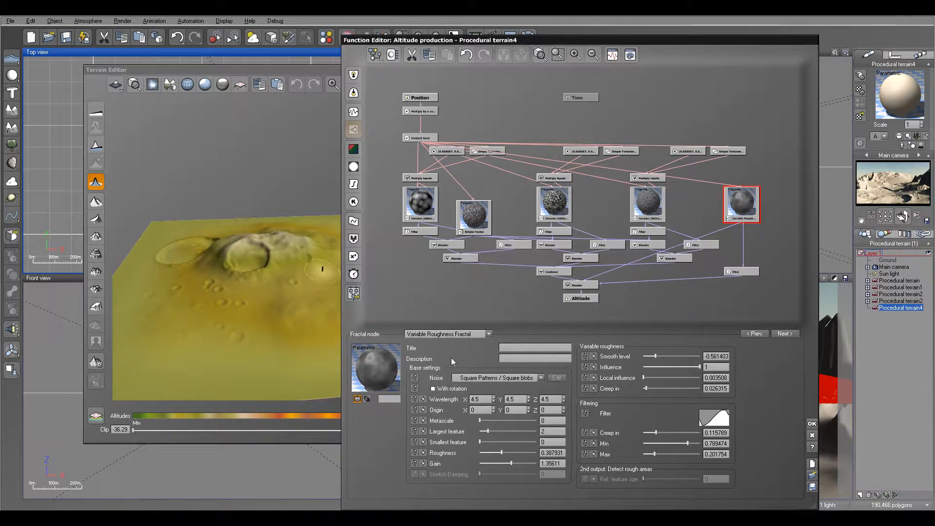
Step: Flatten the distant terrain by lowering the Variable Roughness Fractal's roughness to about 0.034 and gain to about 0.147, and accept the function
{"action": "left_click", "coordinate": [580, 286]}
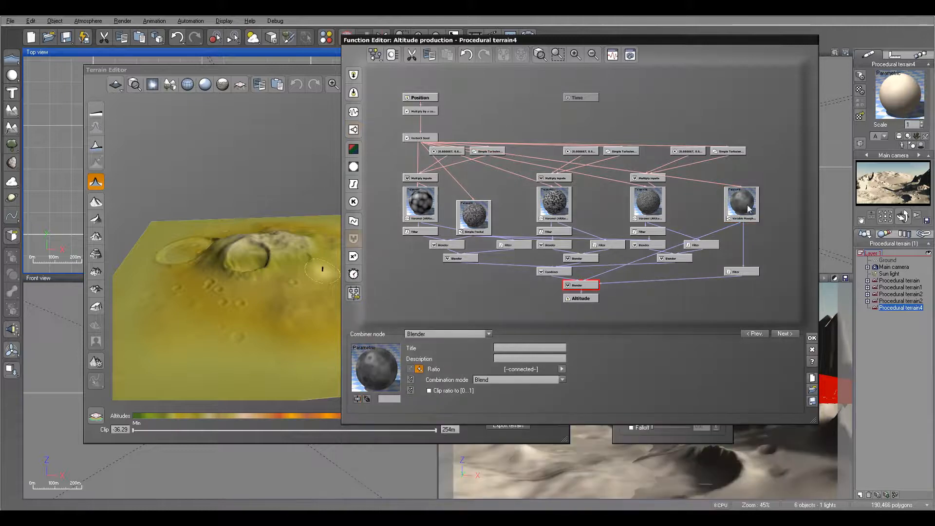
{"action": "left_click_drag", "start_coordinate": [749, 209], "coordinate": [742, 195]}
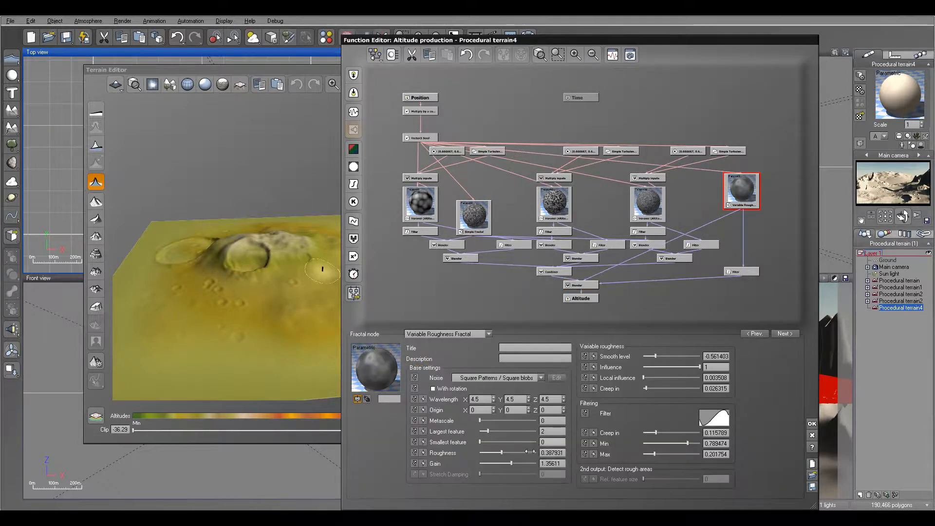
{"action": "left_click_drag", "start_coordinate": [511, 463], "coordinate": [495, 469]}
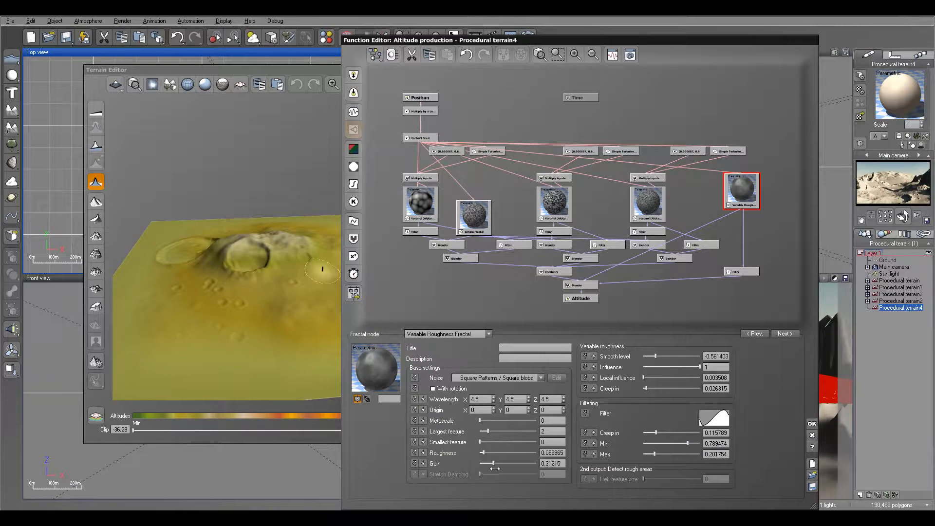
{"action": "left_click", "coordinate": [279, 153]}
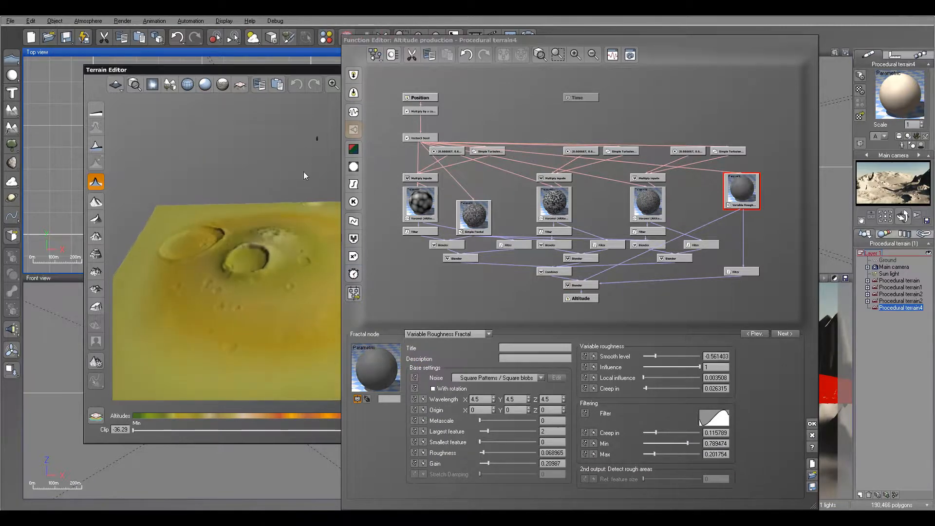
{"action": "left_click", "coordinate": [494, 460]}
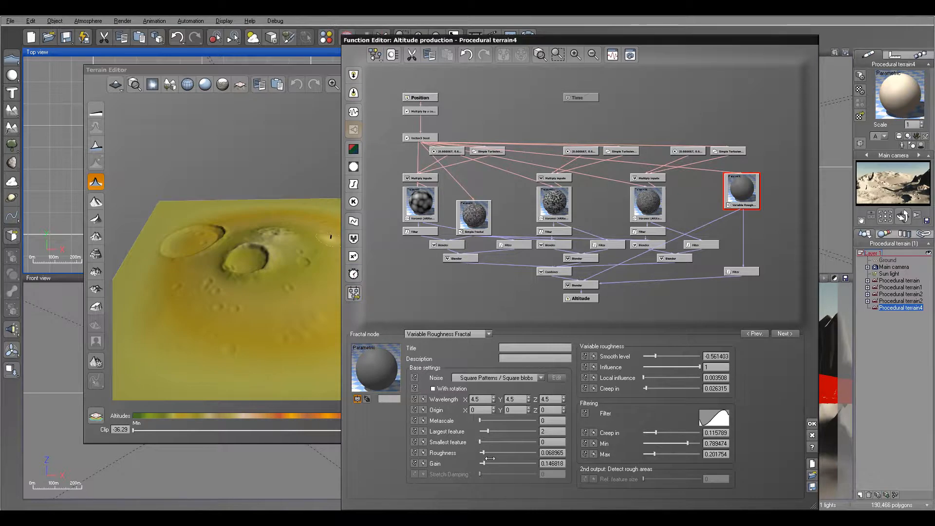
{"action": "left_click_drag", "start_coordinate": [489, 460], "coordinate": [484, 460]}
{"action": "left_click", "coordinate": [265, 139]}
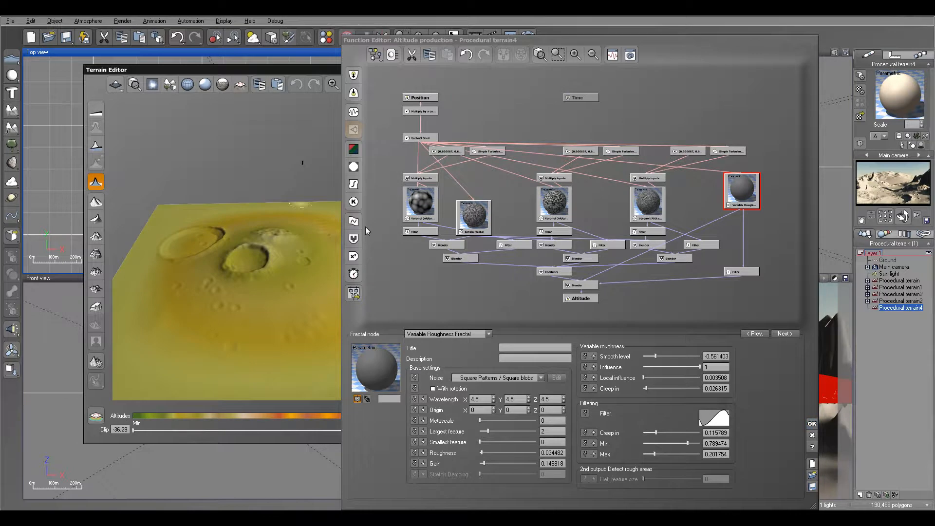
{"action": "left_click", "coordinate": [812, 425]}
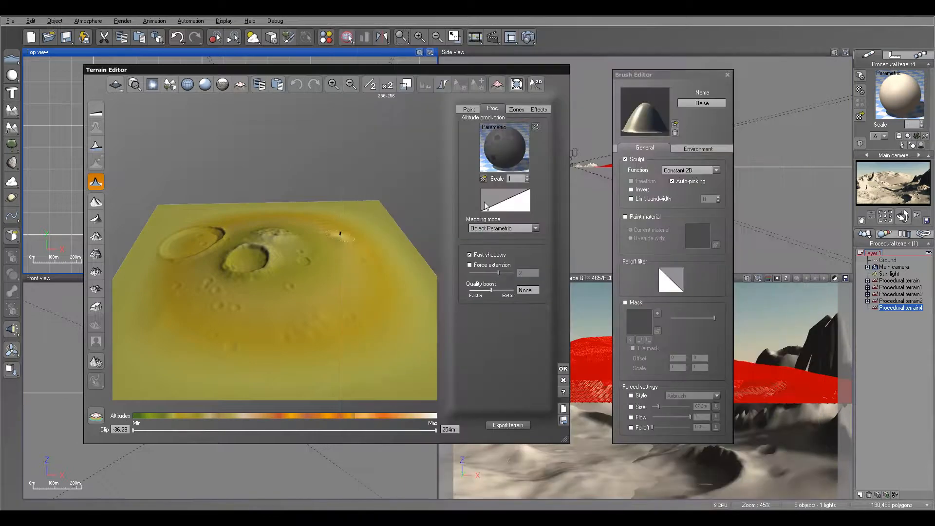
Step: Reduce the altitude production scale to 0.4 for smaller, denser craters, and accept the terrain edits
{"action": "left_click", "coordinate": [527, 181]}
{"action": "left_click", "coordinate": [527, 181]}
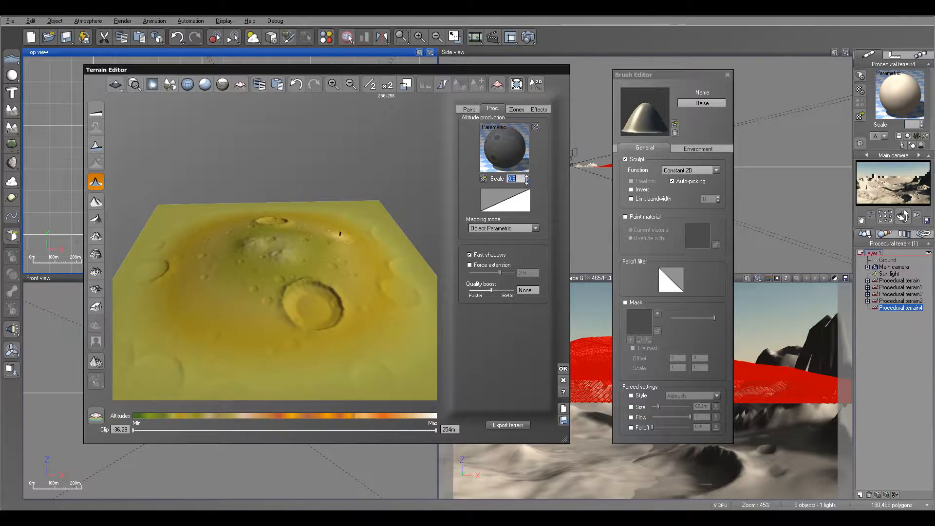
{"action": "left_click", "coordinate": [527, 182]}
{"action": "left_click", "coordinate": [527, 181]}
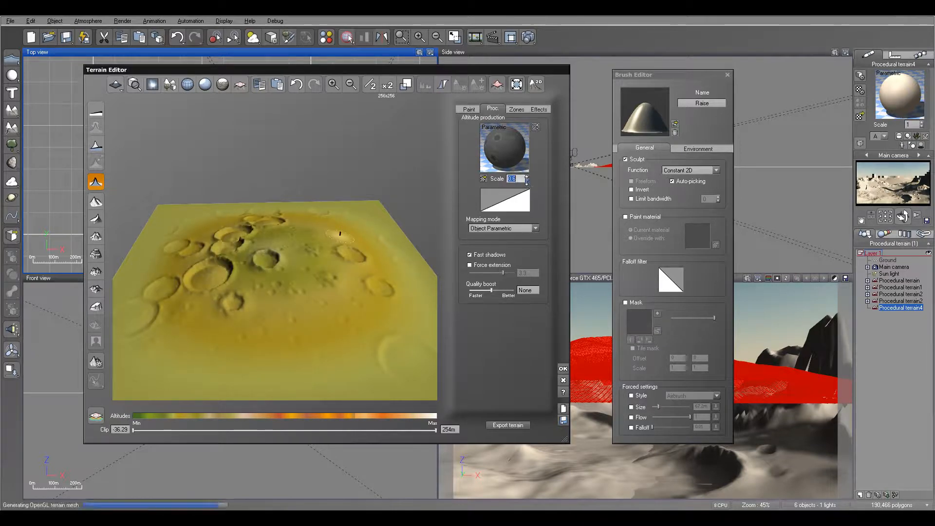
{"action": "left_click", "coordinate": [527, 182]}
{"action": "left_click", "coordinate": [526, 181]}
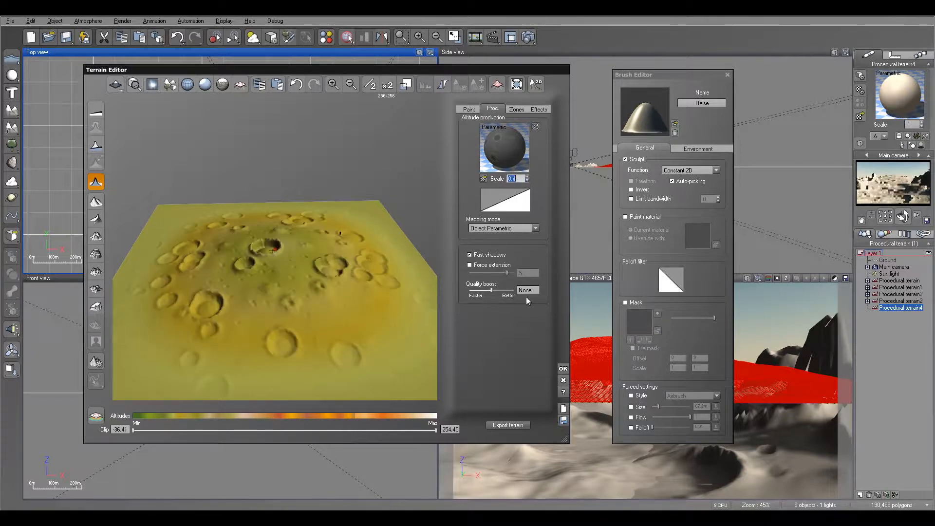
{"action": "left_click", "coordinate": [563, 370]}
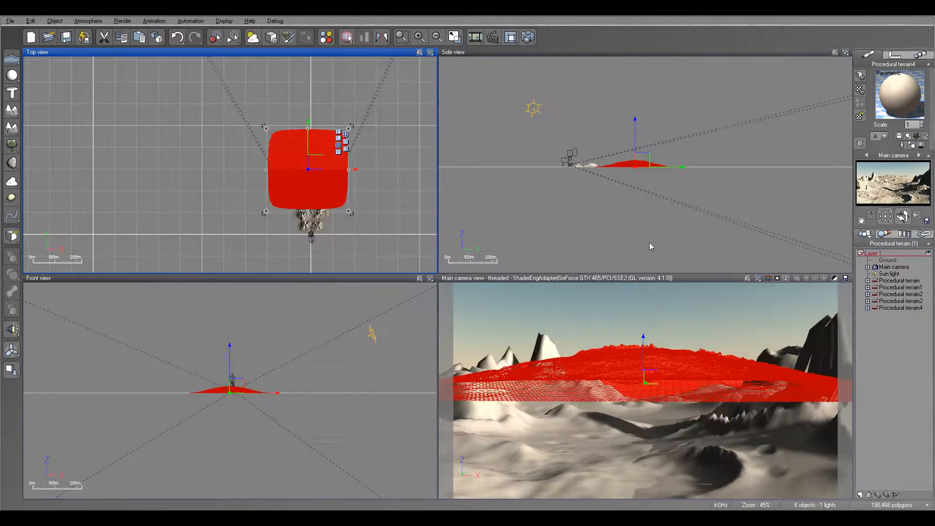
Step: Flatten the distant terrain vertically in the side view and lower it to ground level
{"action": "left_click", "coordinate": [635, 158]}
{"action": "scroll", "coordinate": [634, 165], "scroll_direction": "up", "scroll_amount": 5}
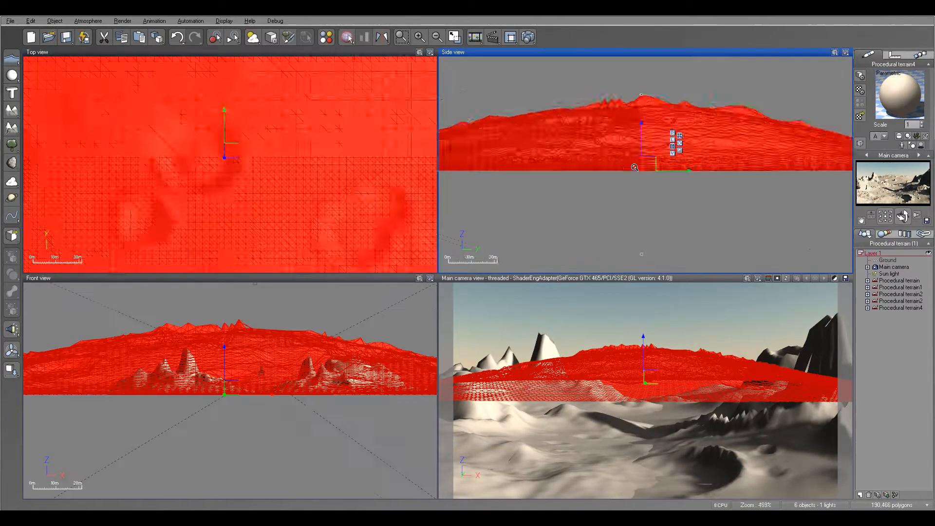
{"action": "scroll", "coordinate": [634, 167], "scroll_direction": "down", "scroll_amount": 2}
{"action": "left_click_drag", "start_coordinate": [639, 201], "coordinate": [640, 156]}
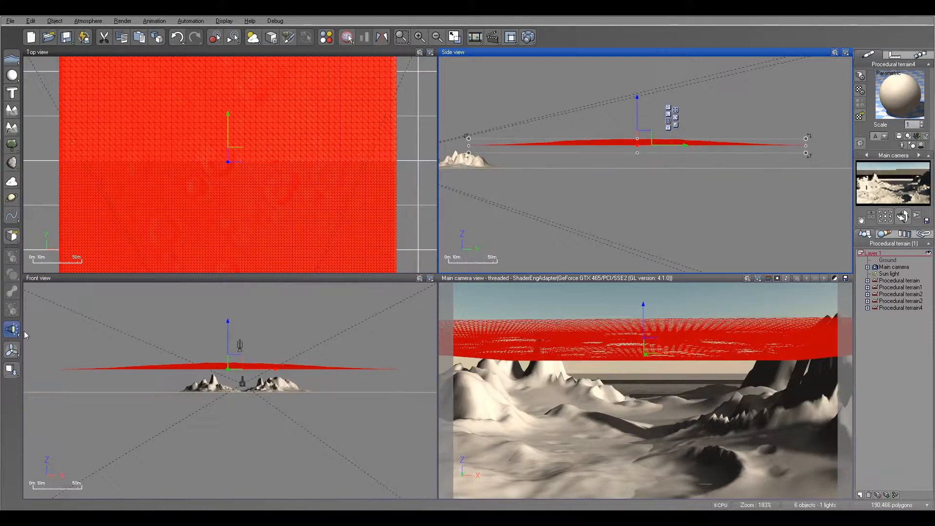
{"action": "left_click_drag", "start_coordinate": [638, 105], "coordinate": [639, 127]}
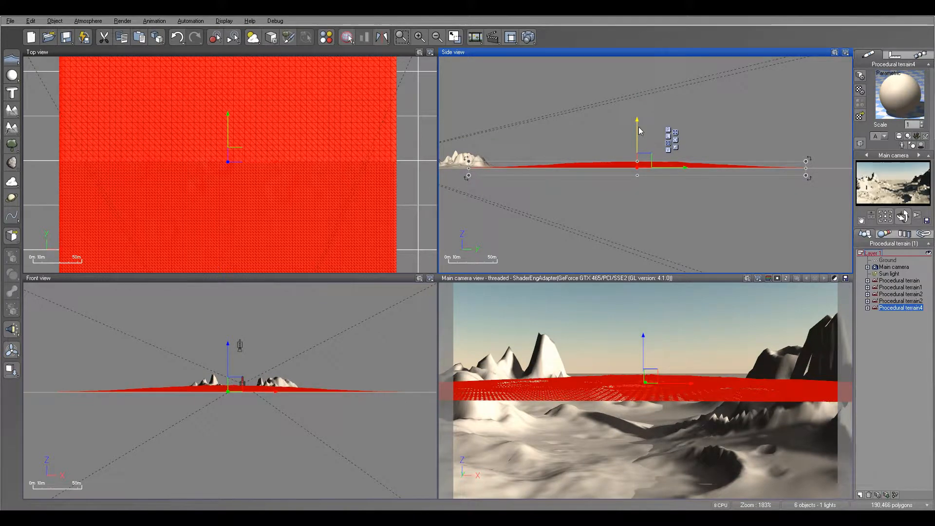
Step: Render the scene to screen at 800x450 to check the flattened distant terrain
{"action": "left_click", "coordinate": [529, 38]}
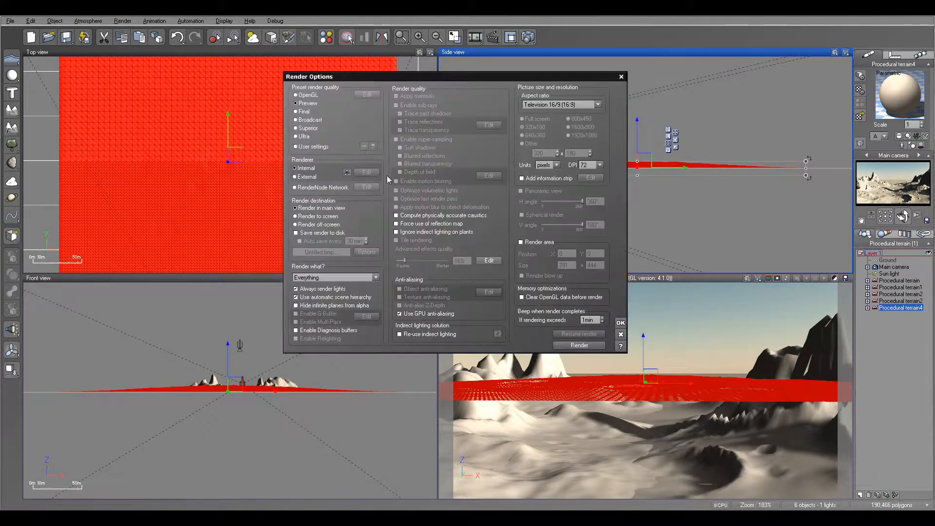
{"action": "left_click", "coordinate": [328, 217]}
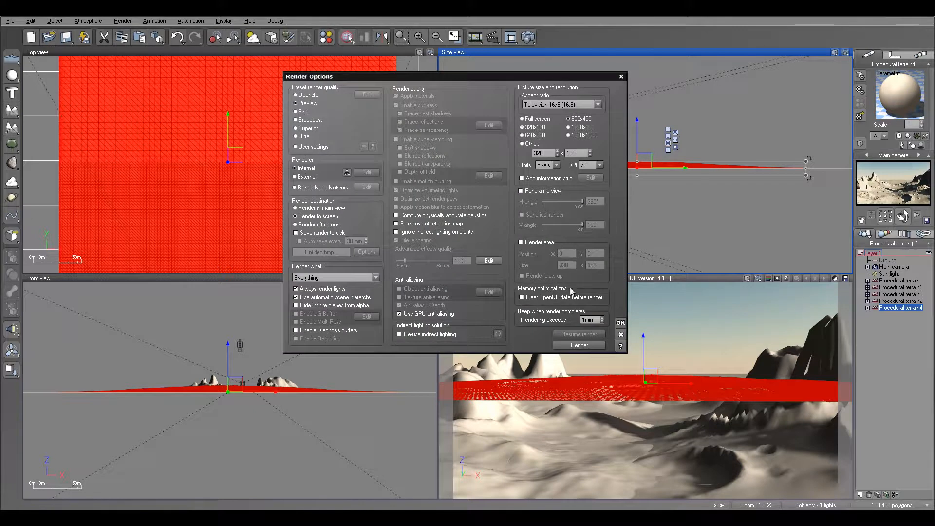
{"action": "left_click", "coordinate": [579, 345]}
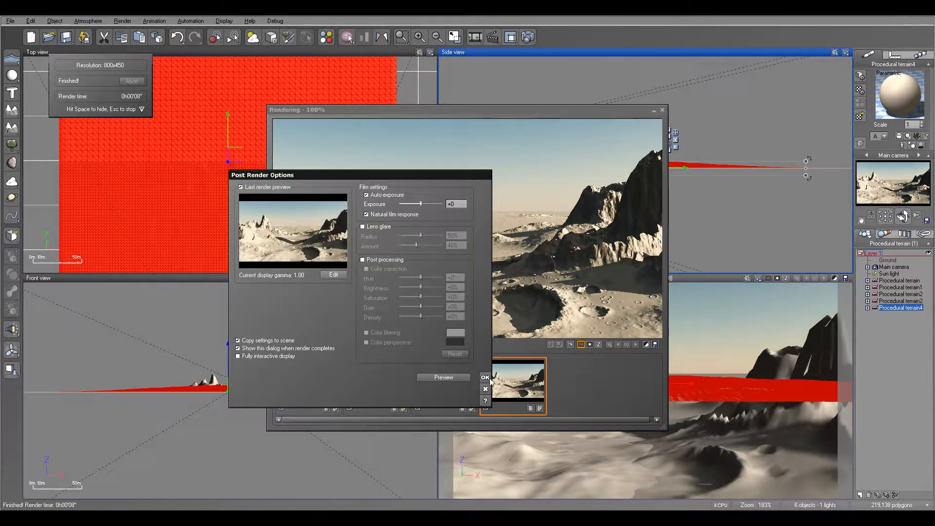
{"action": "left_click", "coordinate": [485, 377]}
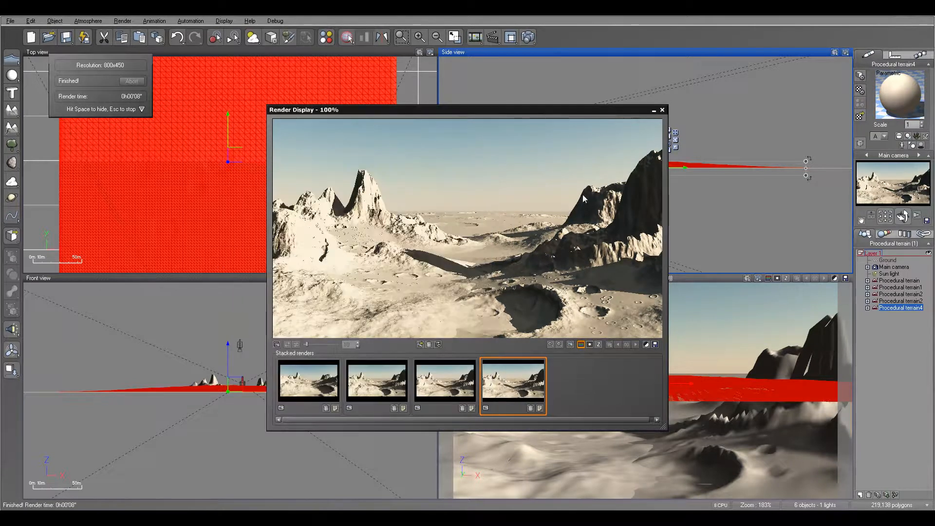
{"action": "left_click", "coordinate": [662, 110]}
Step: Add another procedural terrain, stretch it into a wide band and place it far behind the flat cratered terrain in the top view
{"action": "scroll", "coordinate": [337, 208], "scroll_direction": "down", "scroll_amount": 6}
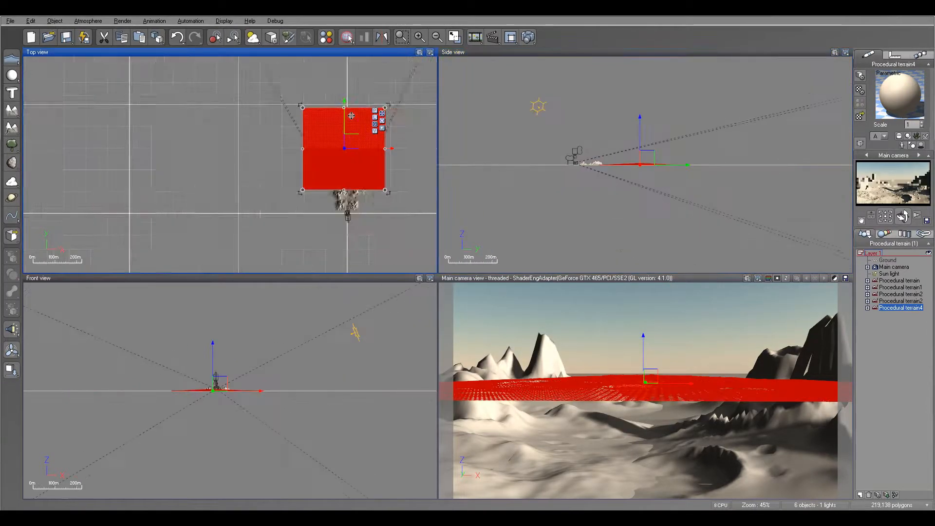
{"action": "left_click", "coordinate": [14, 131]}
{"action": "left_click_drag", "start_coordinate": [235, 152], "coordinate": [198, 119]}
{"action": "scroll", "coordinate": [198, 119], "scroll_direction": "down", "scroll_amount": 2}
{"action": "right_click_drag", "start_coordinate": [197, 60], "coordinate": [229, 102]}
{"action": "left_click_drag", "start_coordinate": [229, 97], "coordinate": [371, 176]}
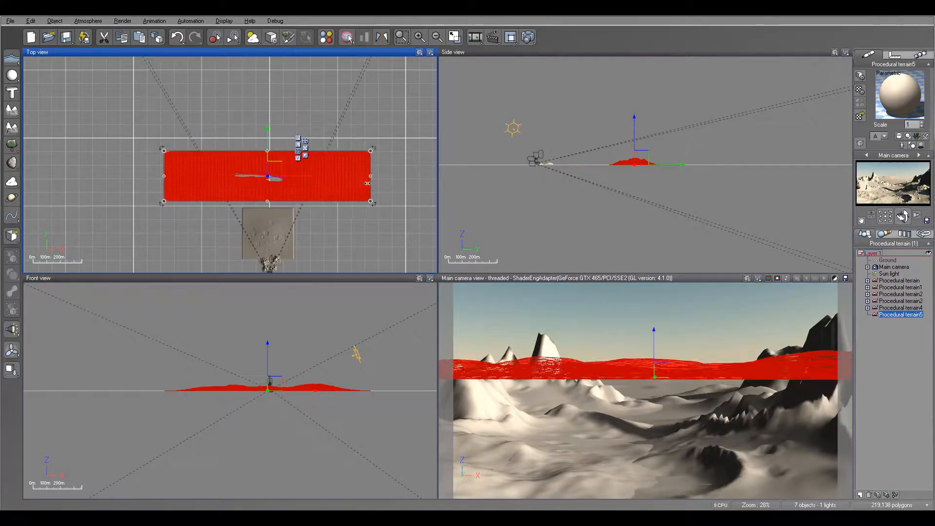
{"action": "left_click_drag", "start_coordinate": [274, 167], "coordinate": [277, 130]}
{"action": "left_click_drag", "start_coordinate": [271, 163], "coordinate": [269, 174]}
Step: Render the scene to check the wide background terrain, and close the render display
{"action": "left_click", "coordinate": [529, 41]}
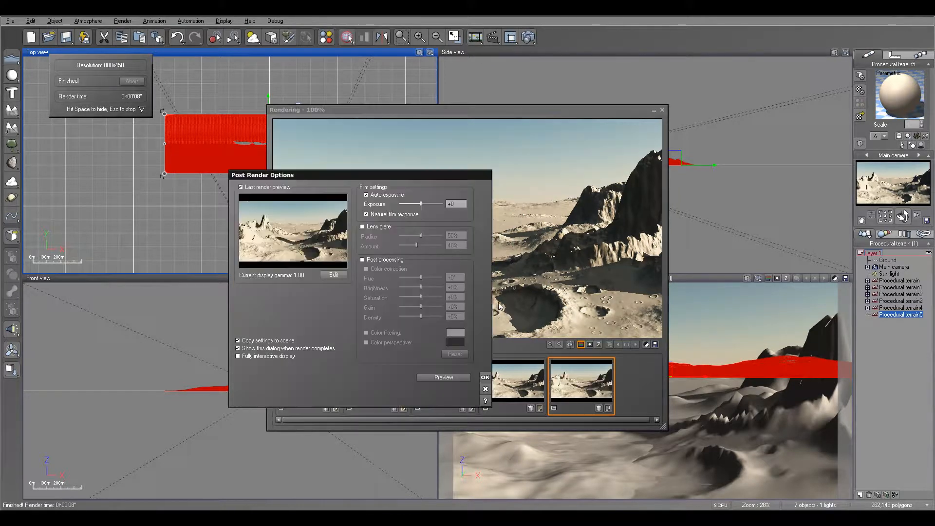
{"action": "left_click", "coordinate": [485, 377]}
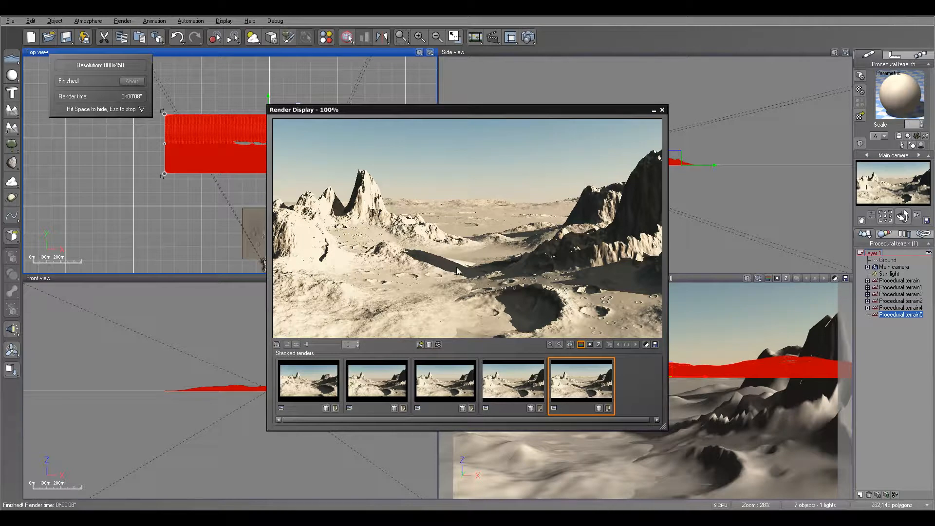
{"action": "left_click", "coordinate": [662, 110]}
Step: Open the left foreground terrain for editing and bring up its altitude production function
{"action": "scroll", "coordinate": [250, 129], "scroll_direction": "up", "scroll_amount": 6}
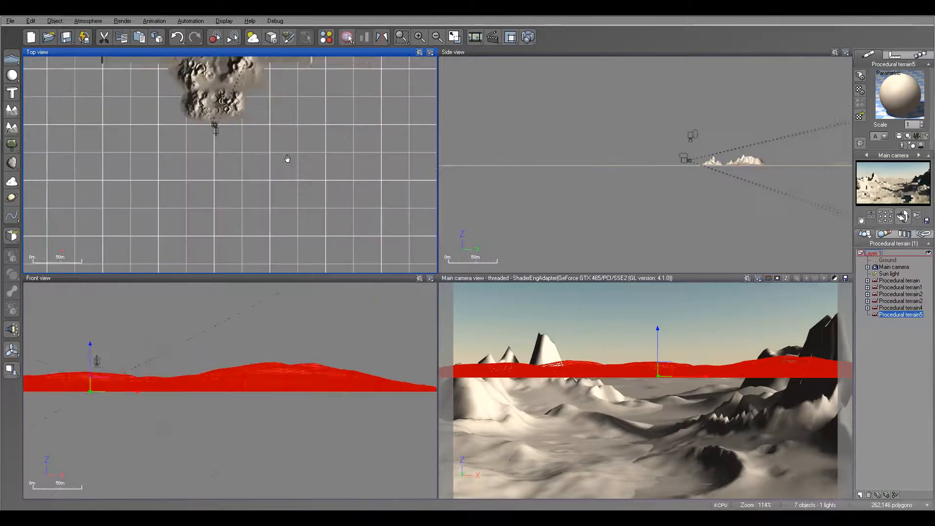
{"action": "right_click_drag", "start_coordinate": [249, 129], "coordinate": [345, 223]}
{"action": "left_click", "coordinate": [284, 193]}
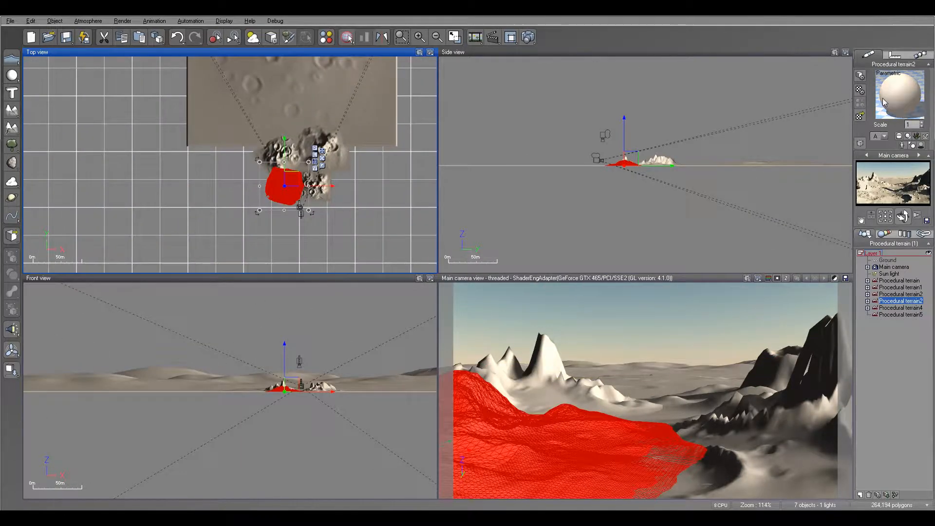
{"action": "right_click", "coordinate": [888, 302]}
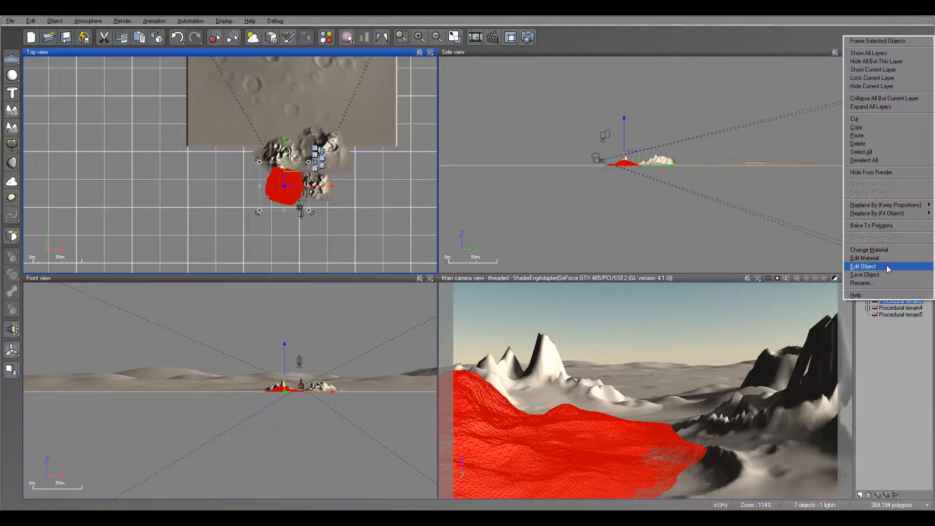
{"action": "right_click", "coordinate": [287, 199]}
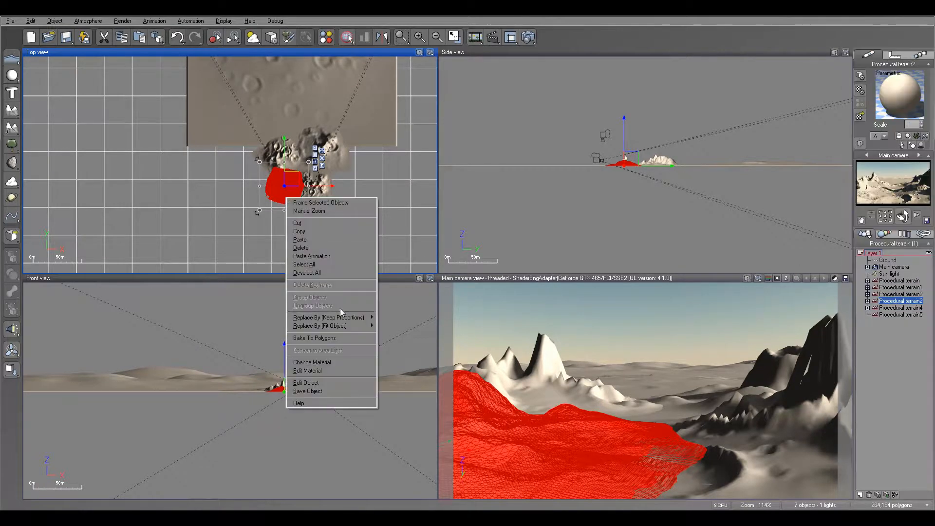
{"action": "left_click", "coordinate": [333, 383]}
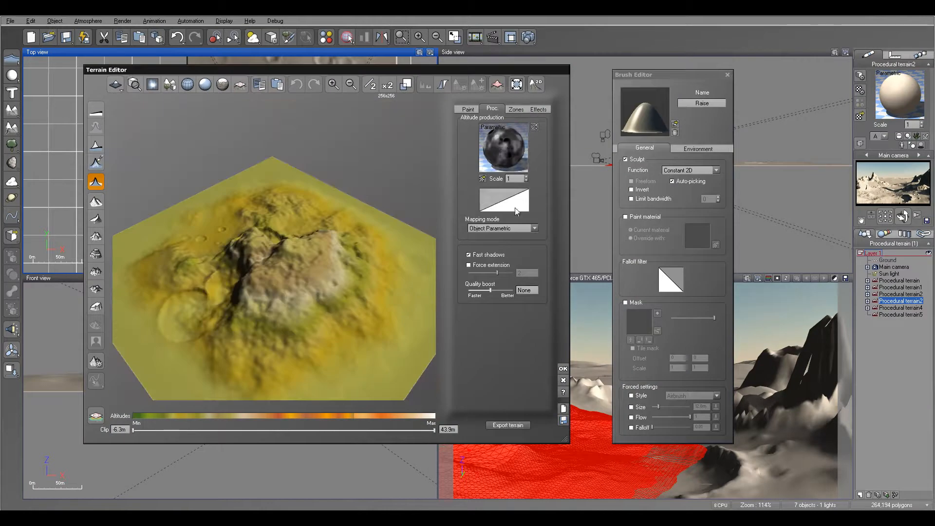
{"action": "right_click", "coordinate": [509, 149]}
{"action": "left_click", "coordinate": [524, 153]}
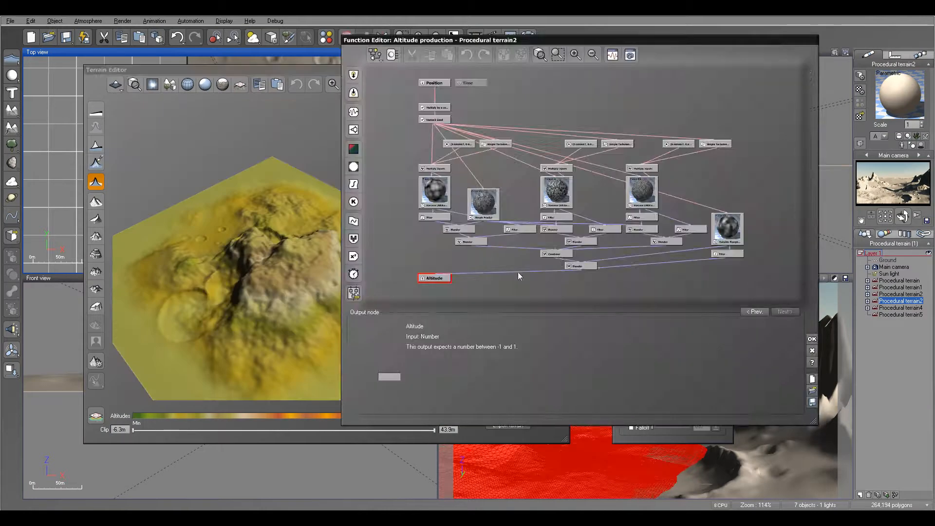
{"action": "left_click", "coordinate": [569, 228]}
{"action": "left_click_drag", "start_coordinate": [572, 262], "coordinate": [536, 248]}
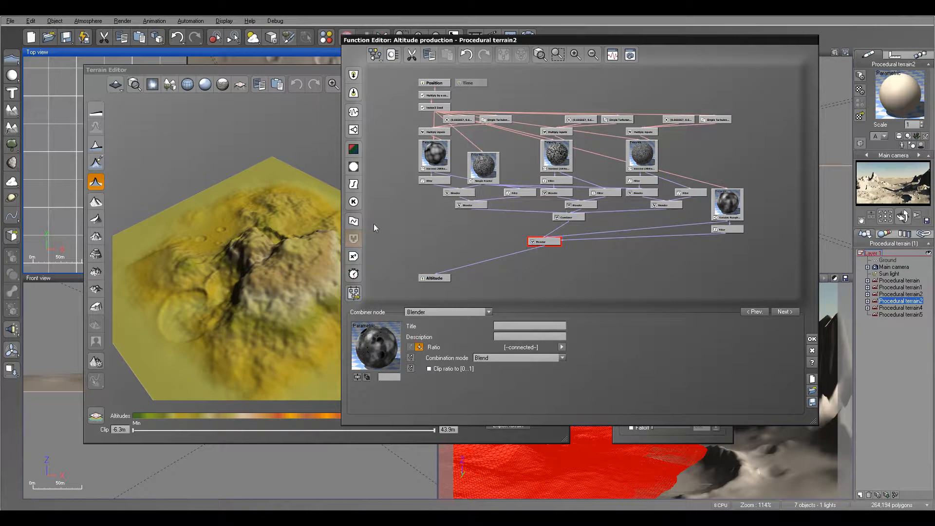
{"action": "left_click", "coordinate": [436, 227]}
{"action": "left_click", "coordinate": [355, 93]}
{"action": "left_click", "coordinate": [379, 101]}
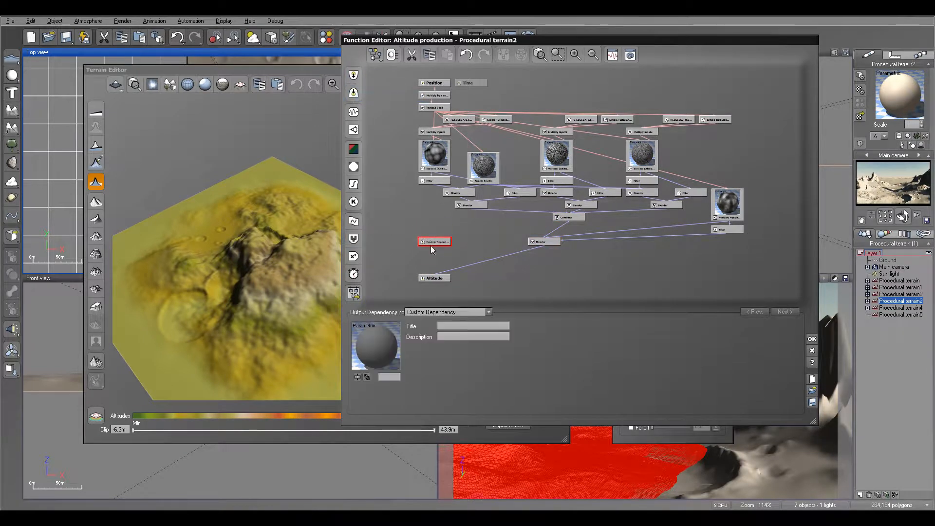
{"action": "left_click", "coordinate": [464, 326]}
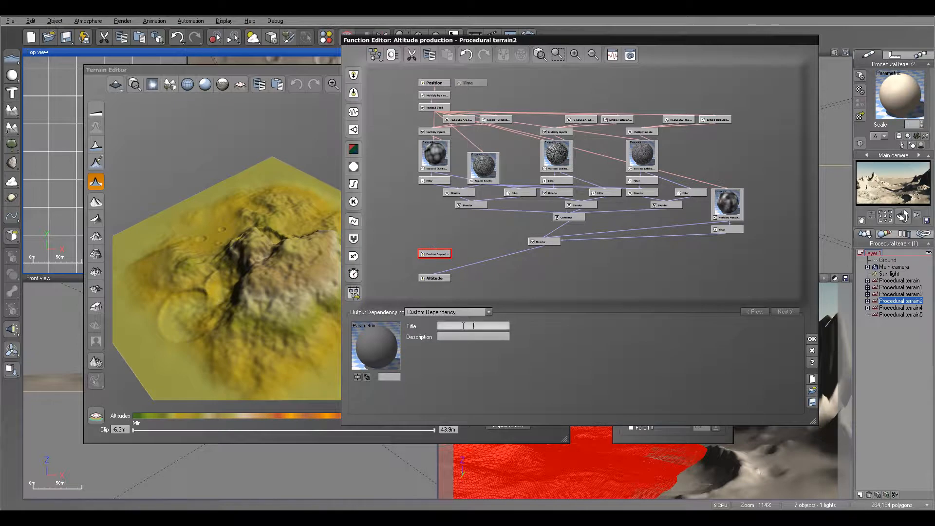
{"action": "left_click_drag", "start_coordinate": [438, 245], "coordinate": [544, 244]}
{"action": "left_click_drag", "start_coordinate": [433, 250], "coordinate": [544, 244]}
{"action": "left_click", "coordinate": [425, 254]}
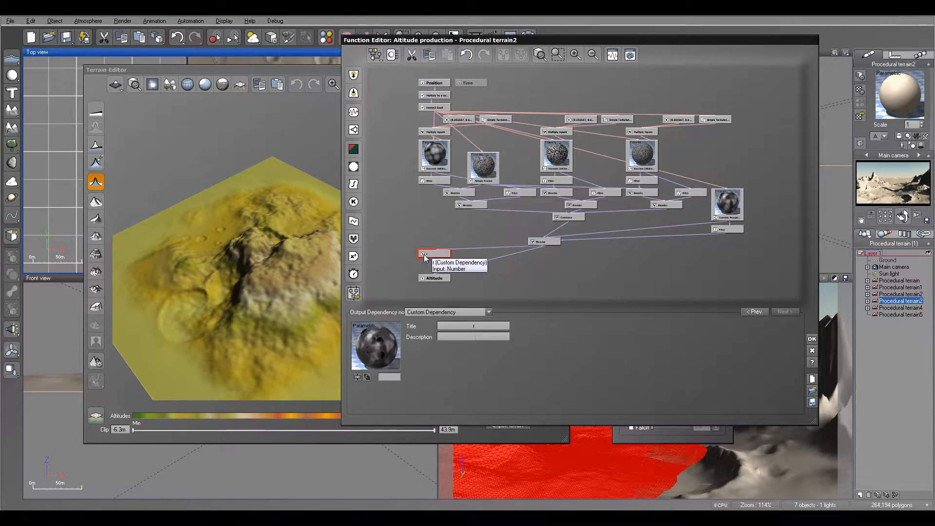
{"action": "left_click", "coordinate": [541, 242]}
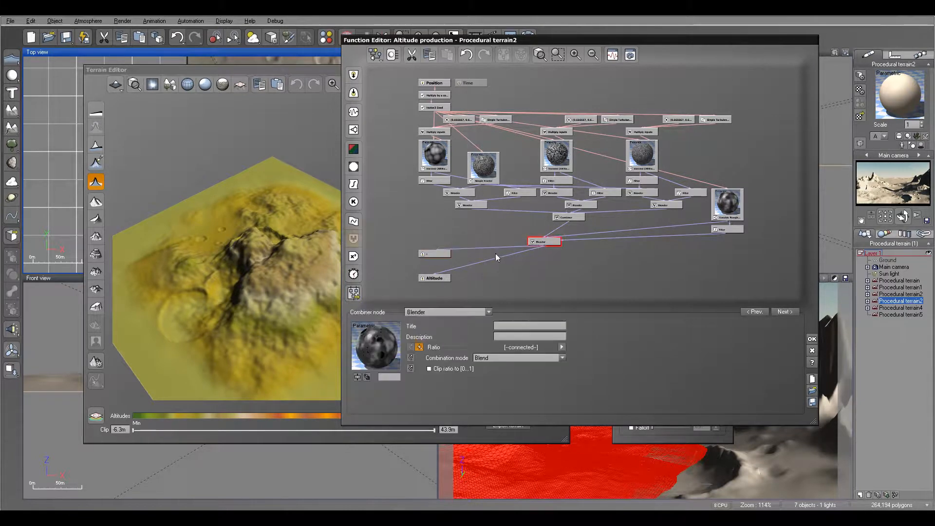
{"action": "left_click_drag", "start_coordinate": [426, 210], "coordinate": [446, 226]}
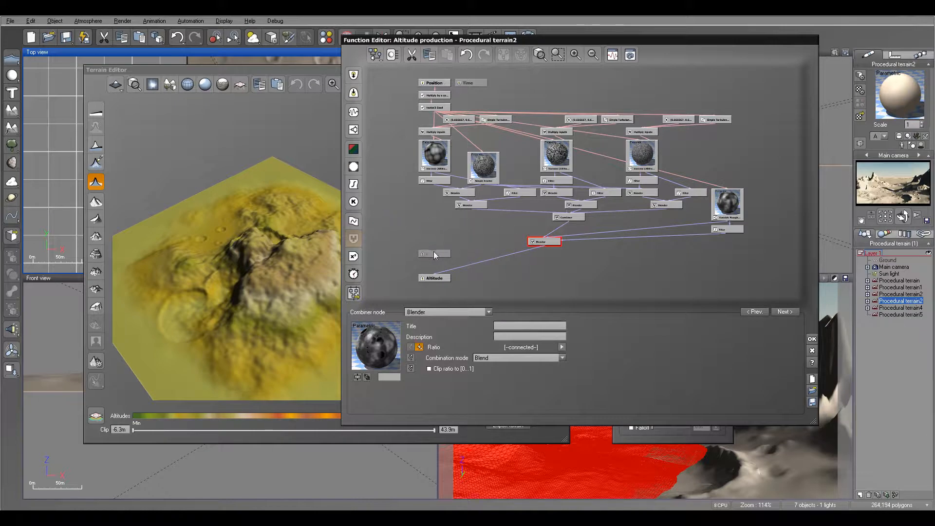
{"action": "left_click_drag", "start_coordinate": [571, 214], "coordinate": [587, 225]}
{"action": "left_click", "coordinate": [653, 204]}
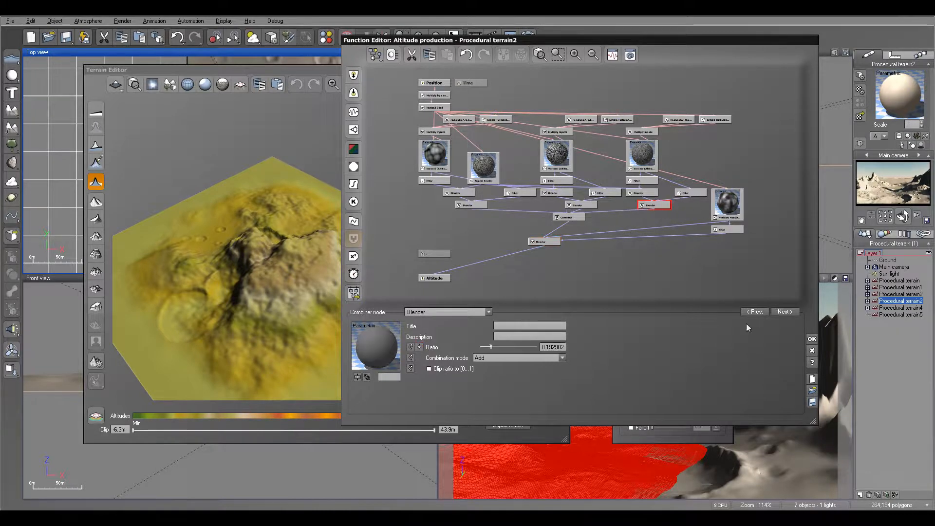
{"action": "left_click", "coordinate": [812, 351]}
Step: Reopen the terrain's altitude production function and add a Custom Dependency output beside the rightmost Filter node, titled "Terrain r"
{"action": "right_click", "coordinate": [500, 157]}
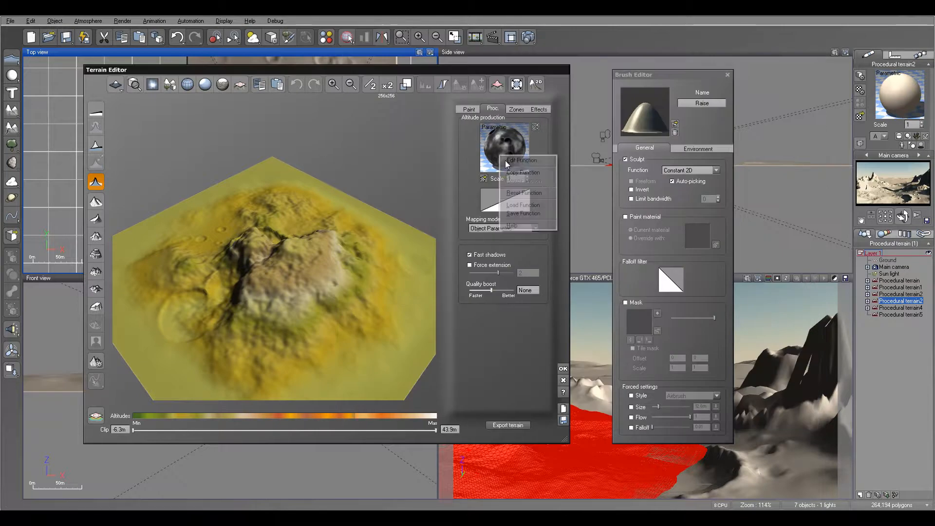
{"action": "left_click", "coordinate": [525, 164]}
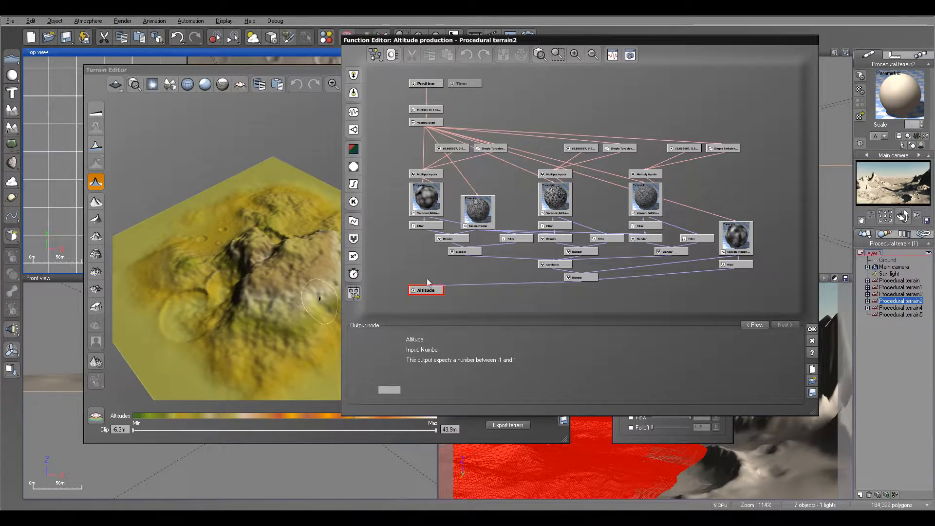
{"action": "left_click", "coordinate": [697, 290]}
{"action": "left_click", "coordinate": [354, 92]}
{"action": "left_click", "coordinate": [391, 99]}
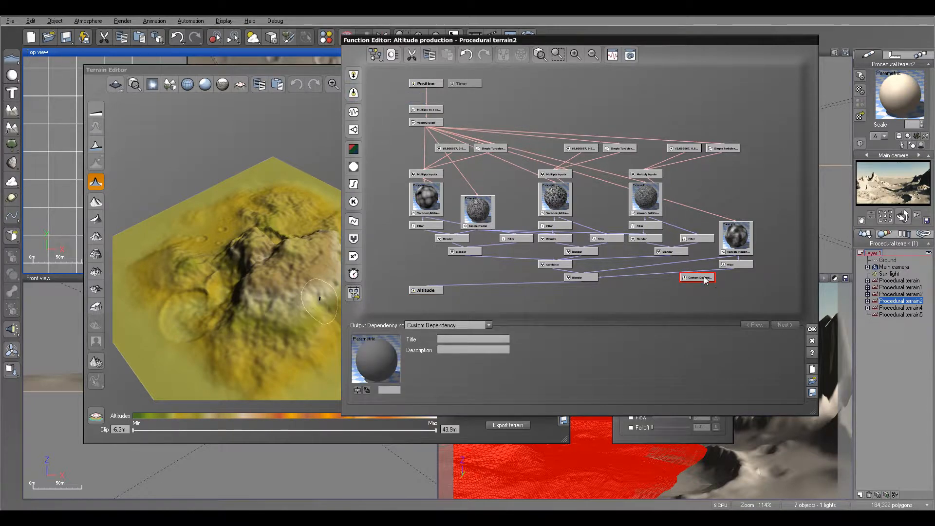
{"action": "left_click_drag", "start_coordinate": [705, 268], "coordinate": [674, 282]}
{"action": "left_click", "coordinate": [763, 267]}
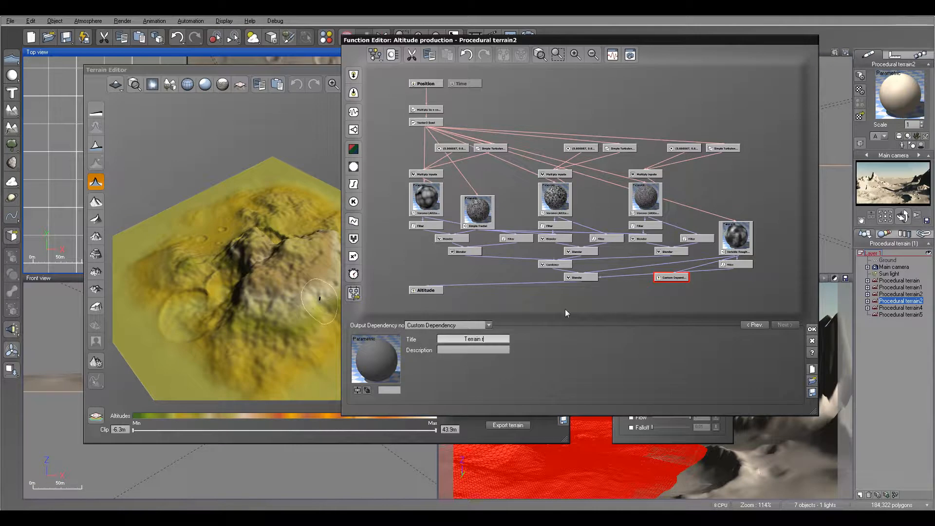
Step: Add a second Custom Dependency output above the Altitude node, connect and title it, and accept the function and terrain changes
{"action": "left_click", "coordinate": [396, 263]}
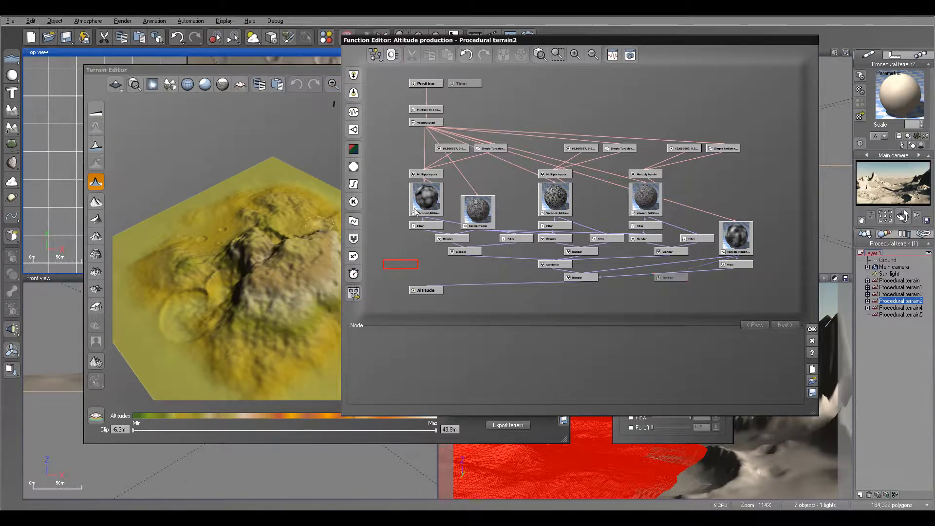
{"action": "left_click", "coordinate": [354, 92]}
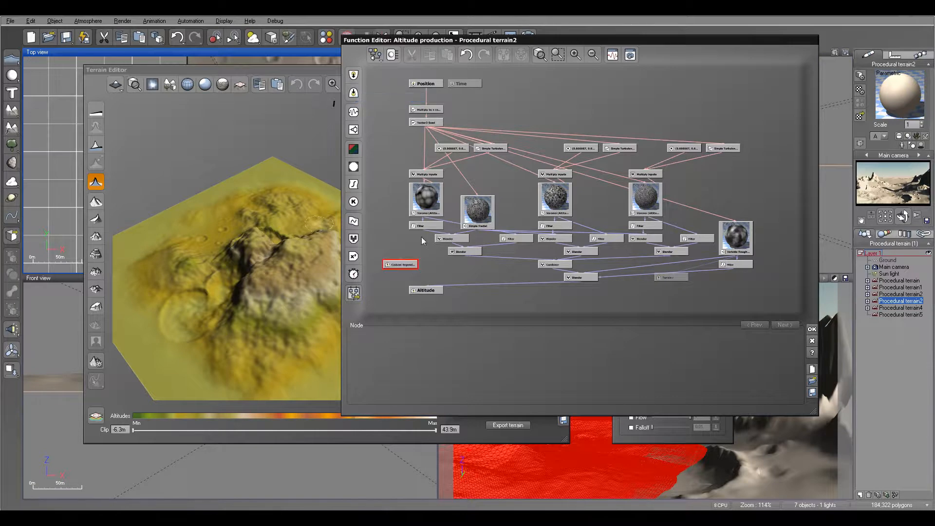
{"action": "left_click_drag", "start_coordinate": [396, 266], "coordinate": [554, 269]}
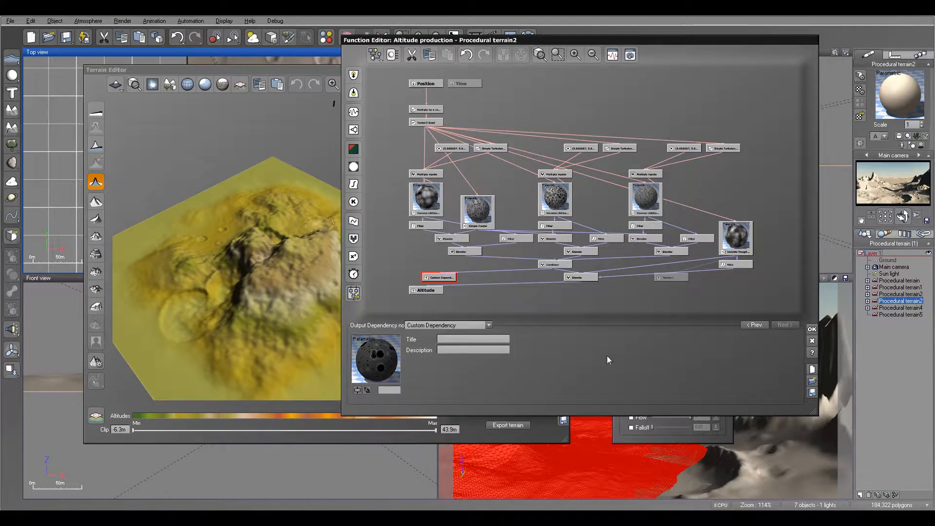
{"action": "left_click", "coordinate": [501, 338]}
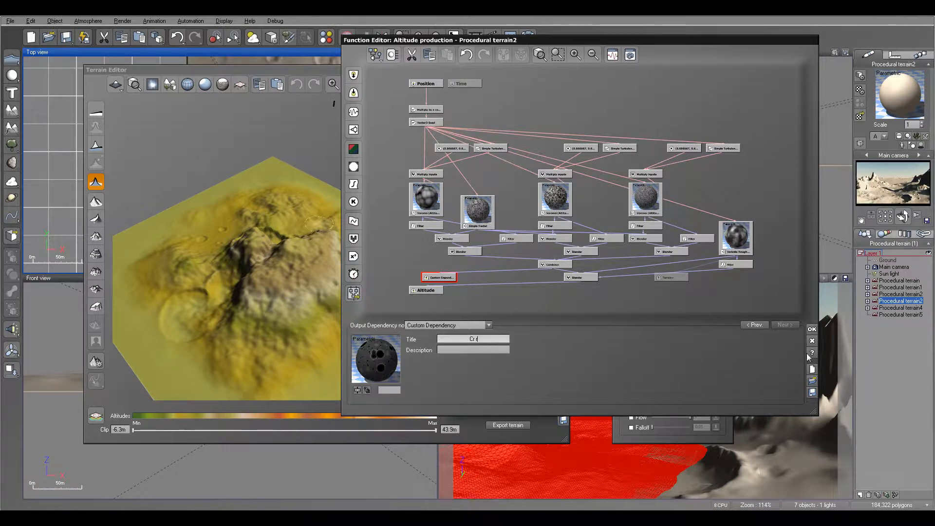
{"action": "left_click", "coordinate": [811, 330]}
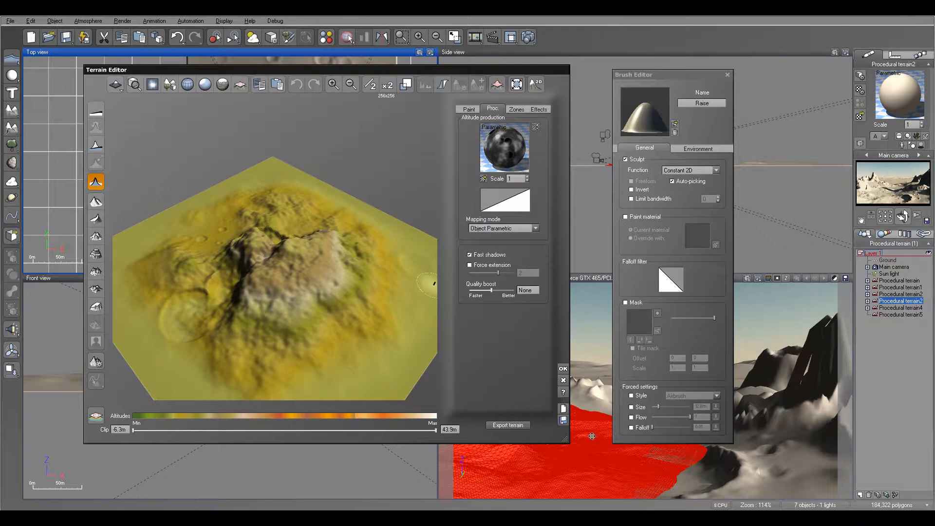
{"action": "left_click", "coordinate": [560, 368]}
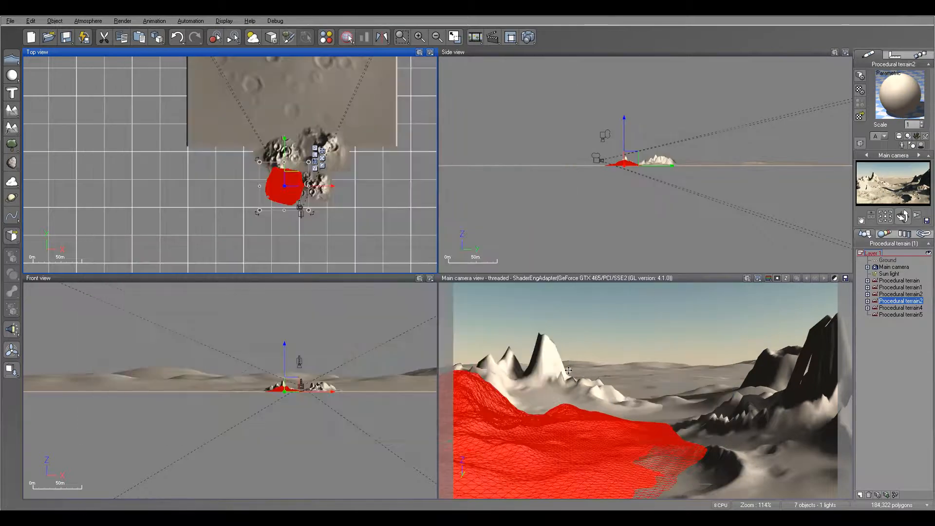
Step: Open the foreground terrain's material and assign the SandStone color map from the Rocks and Grass collection to its color production
{"action": "double_click", "coordinate": [896, 92]}
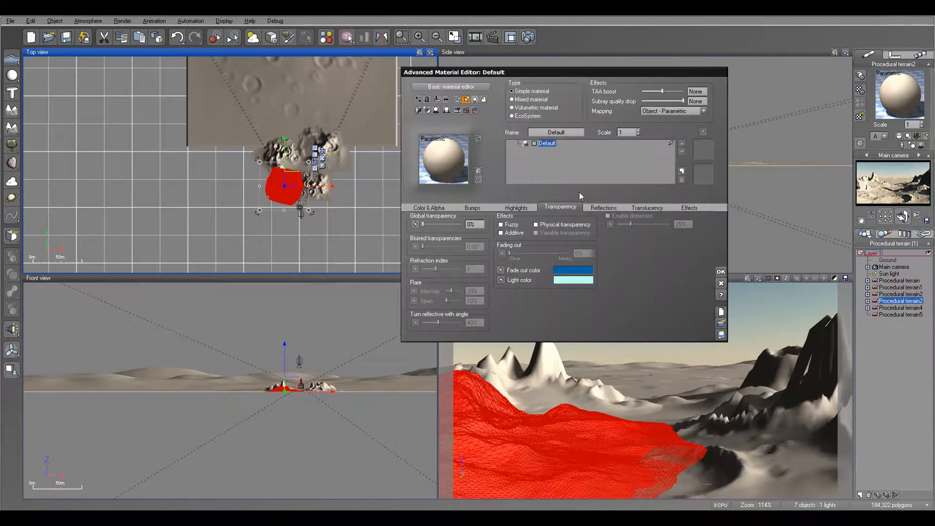
{"action": "left_click_drag", "start_coordinate": [579, 70], "coordinate": [482, 97]}
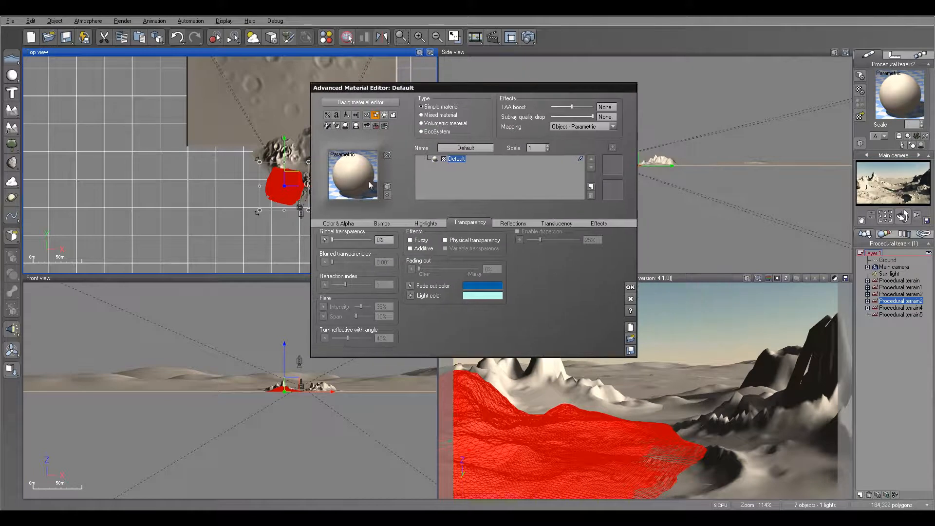
{"action": "left_click", "coordinate": [339, 224]}
{"action": "left_click", "coordinate": [393, 267]}
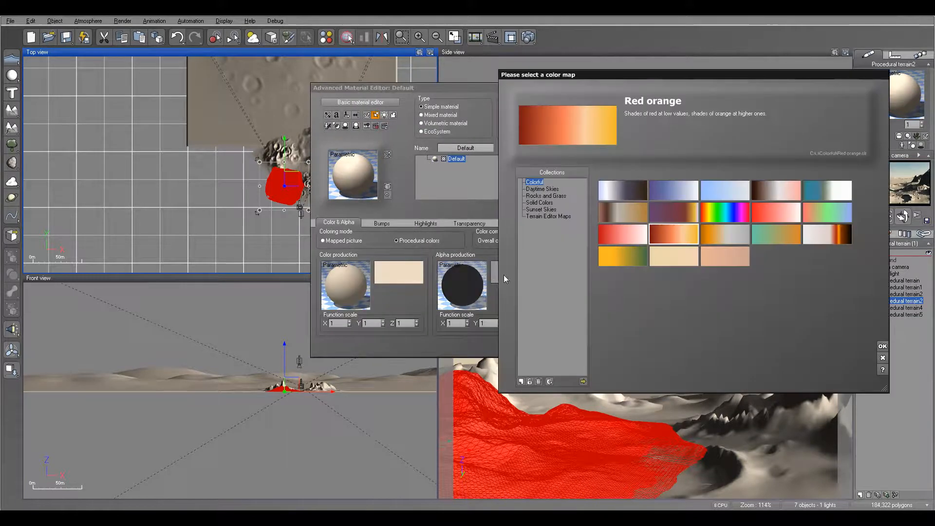
{"action": "left_click", "coordinate": [538, 196]}
{"action": "left_click", "coordinate": [772, 301]}
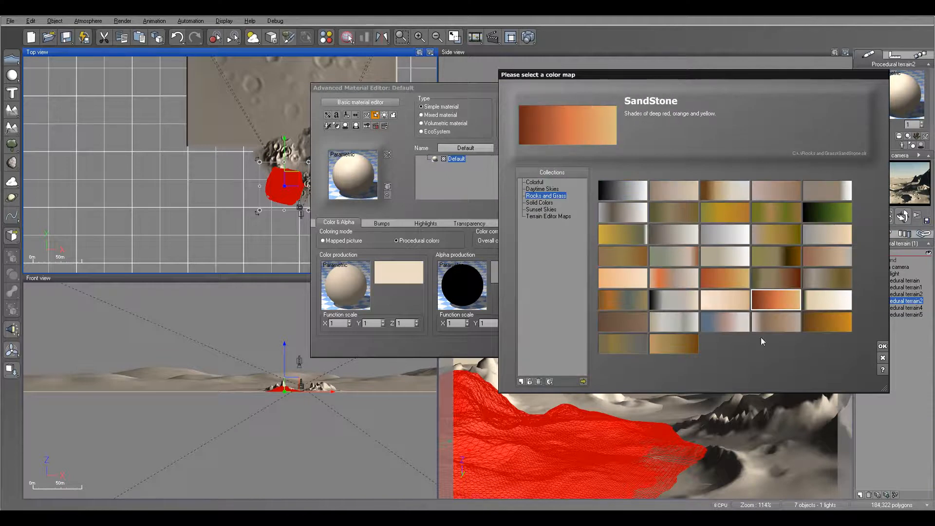
{"action": "left_click", "coordinate": [882, 346]}
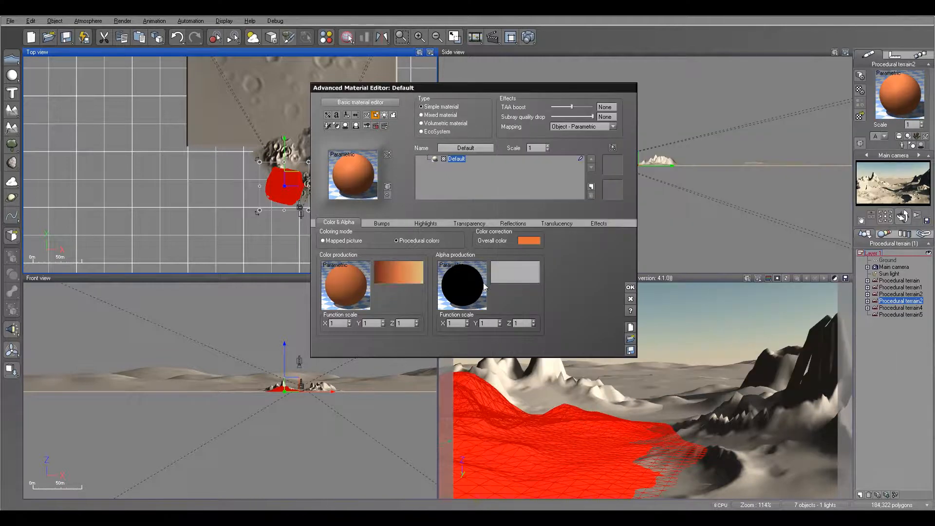
Step: Edit the color production function and add an External Dependency input set to the Terrain r output of the selected Procedural terrain2
{"action": "right_click", "coordinate": [340, 275]}
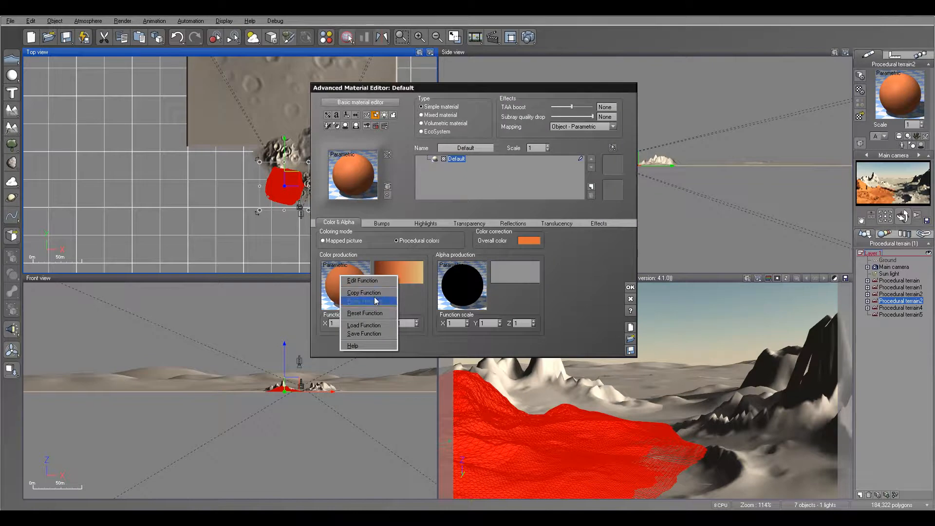
{"action": "left_click", "coordinate": [363, 280]}
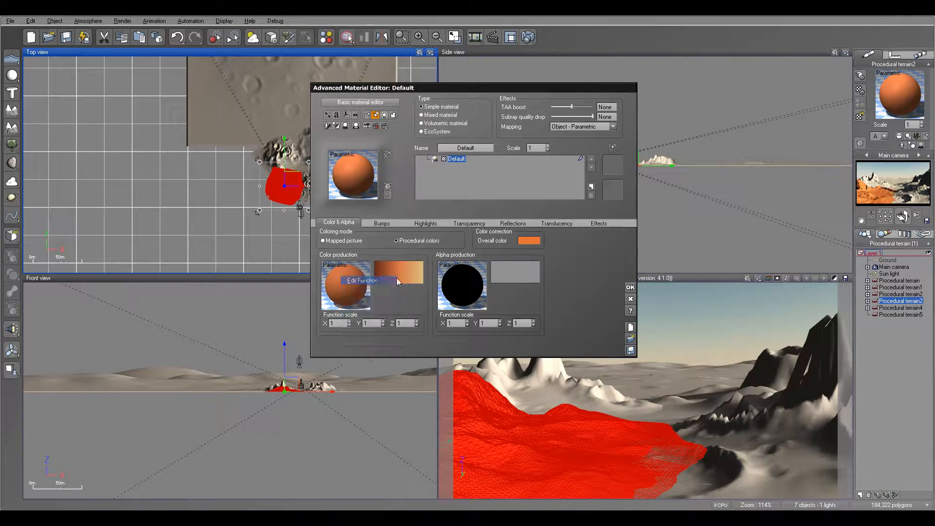
{"action": "left_click", "coordinate": [439, 257]}
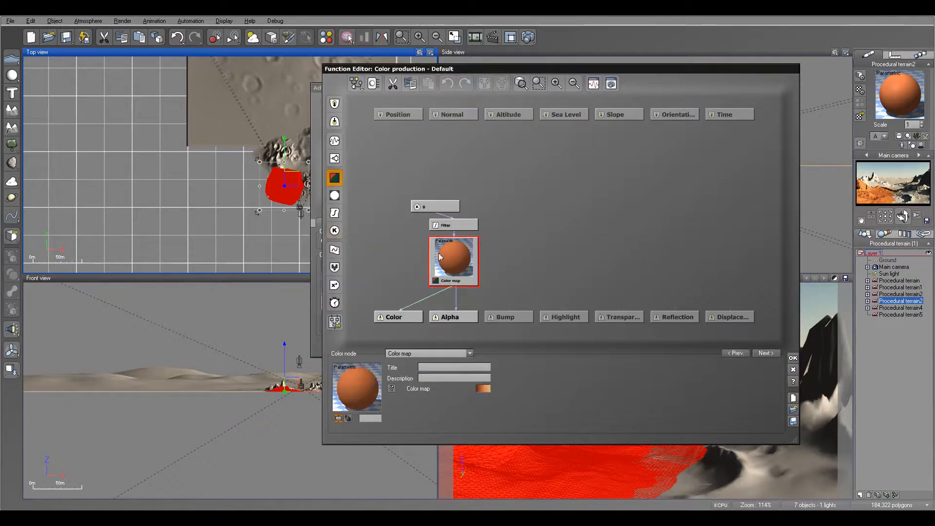
{"action": "left_click", "coordinate": [377, 172]}
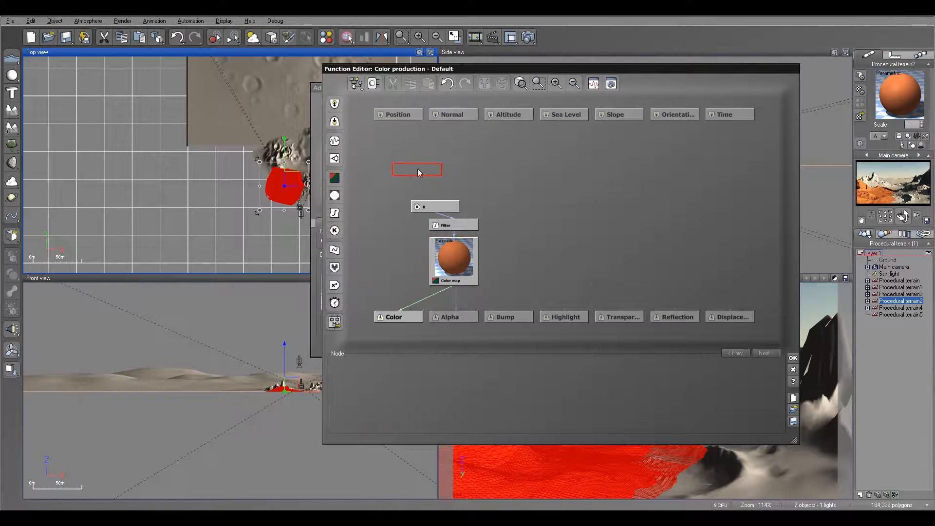
{"action": "left_click", "coordinate": [335, 104]}
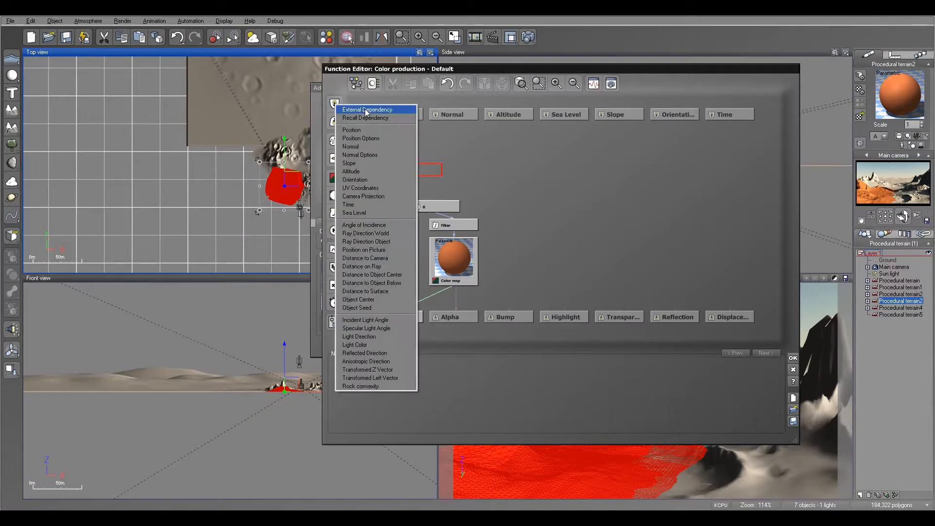
{"action": "left_click", "coordinate": [367, 109]}
{"action": "left_click", "coordinate": [487, 389]}
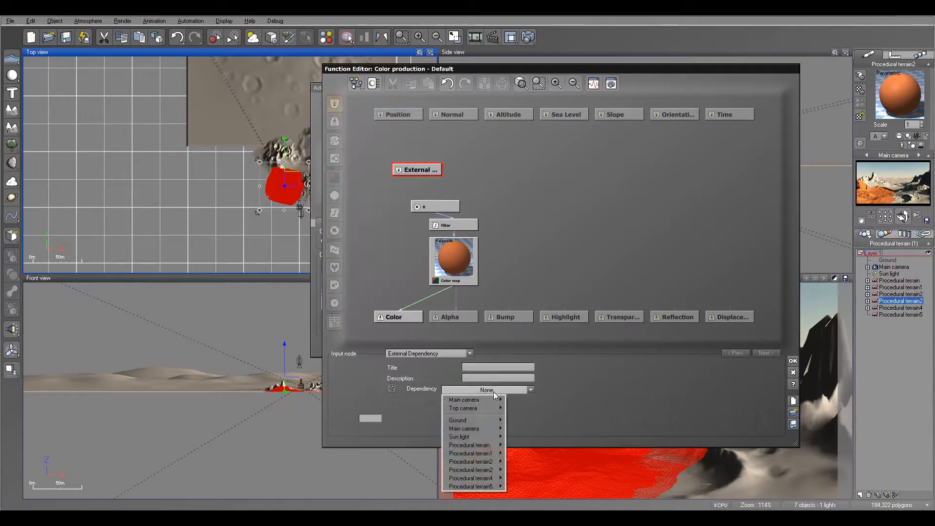
{"action": "mouse_move", "coordinate": [497, 470]}
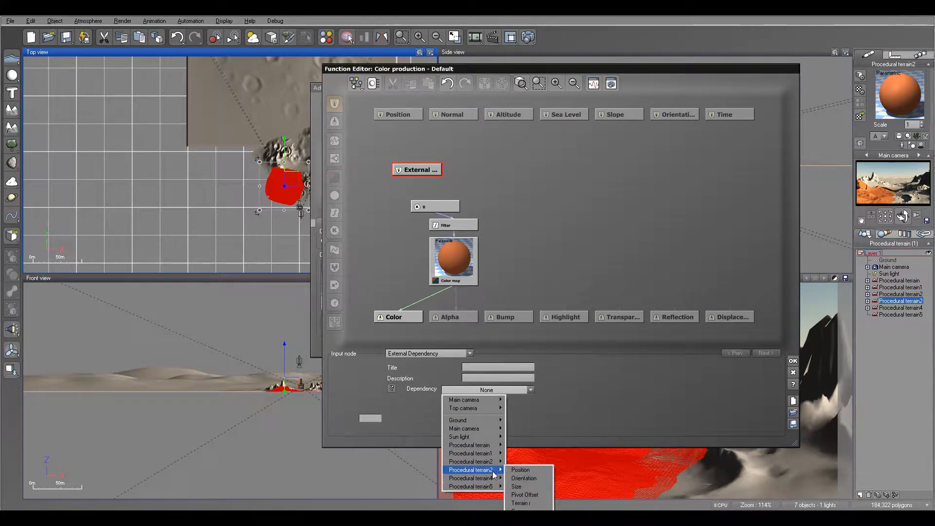
{"action": "left_click", "coordinate": [523, 502]}
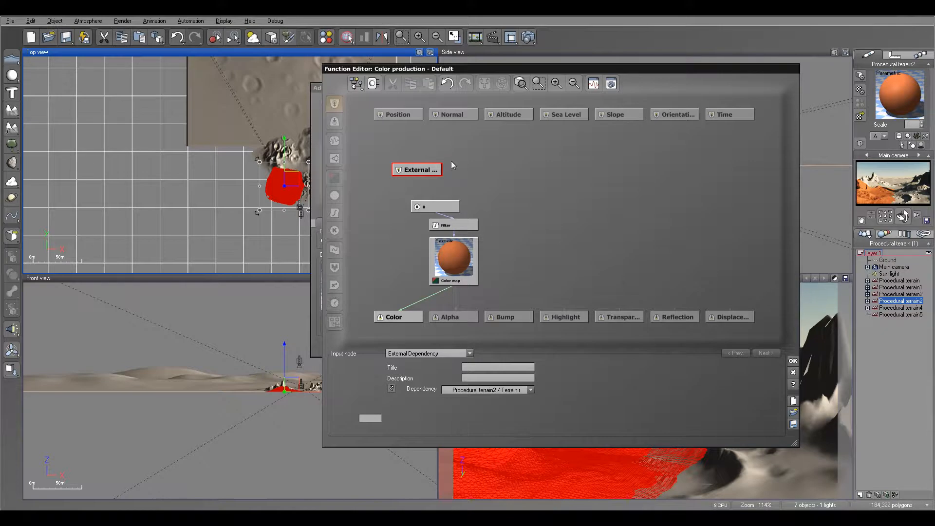
Step: Delete the constant node feeding the Filter and connect the External Dependency to the Filter in its place
{"action": "left_click", "coordinate": [443, 205]}
{"action": "key", "text": "Delete"}
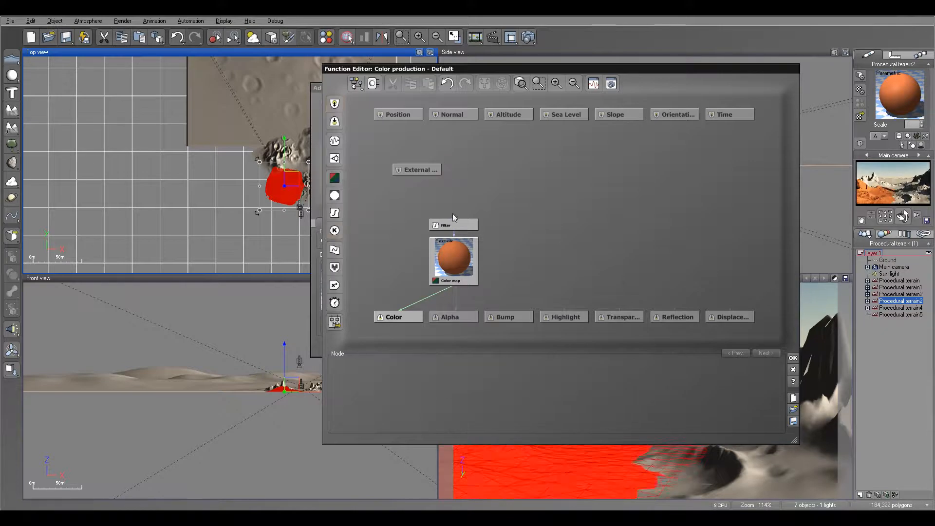
{"action": "left_click_drag", "start_coordinate": [456, 220], "coordinate": [417, 174]}
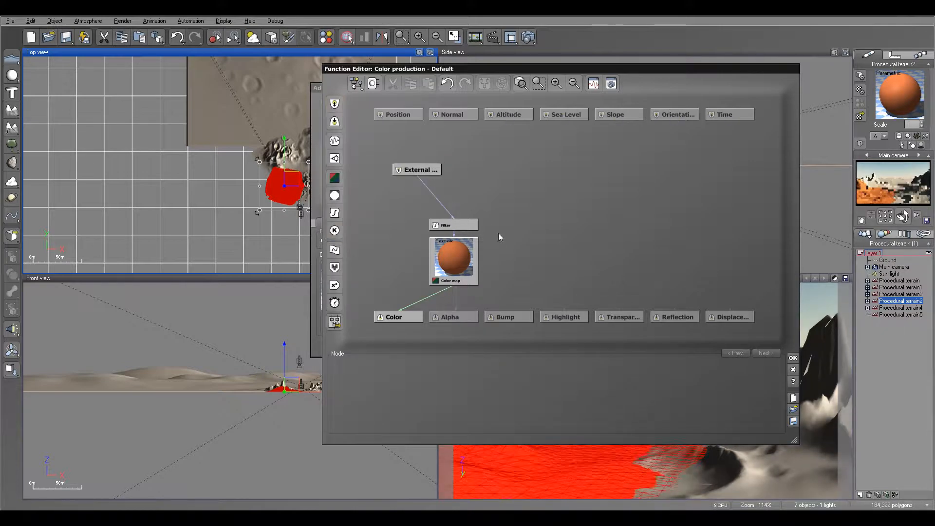
Step: Render the scene to check the sandstone coloring on the foreground terrain, accept the post render options and close the render display
{"action": "left_click", "coordinate": [528, 37]}
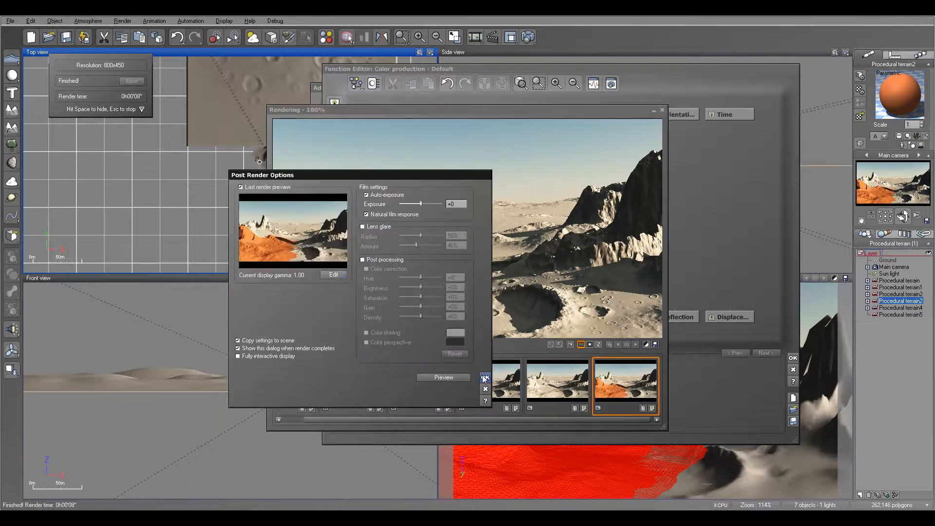
{"action": "left_click", "coordinate": [484, 378]}
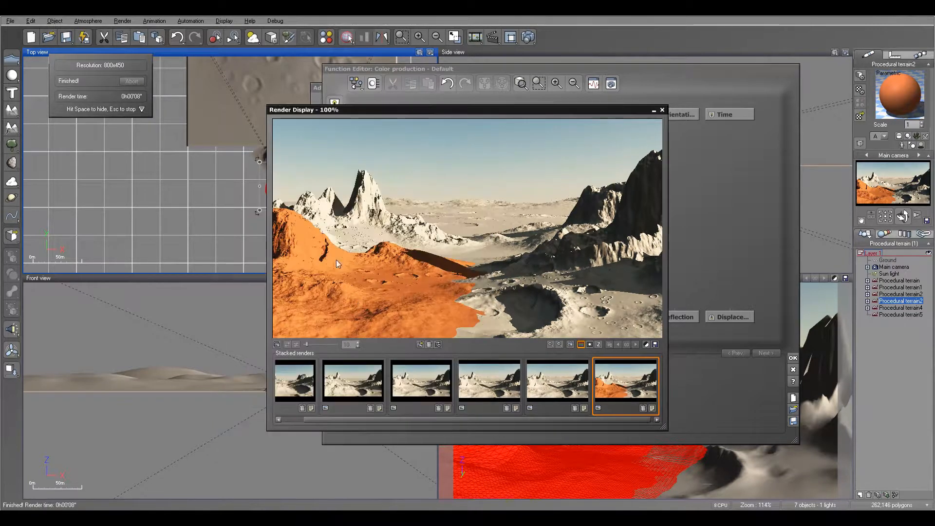
{"action": "left_click", "coordinate": [661, 110]}
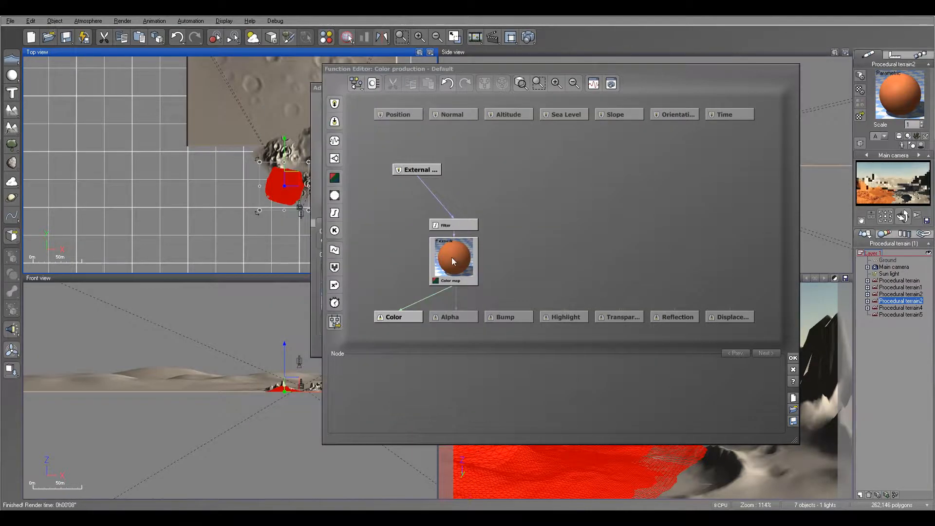
Step: Open the curve of the Filter feeding the color map and add keypoints at about (-0.04, -0.47) and (0.51, 0.74)
{"action": "left_click_drag", "start_coordinate": [456, 256], "coordinate": [437, 238]}
{"action": "left_click", "coordinate": [444, 207]}
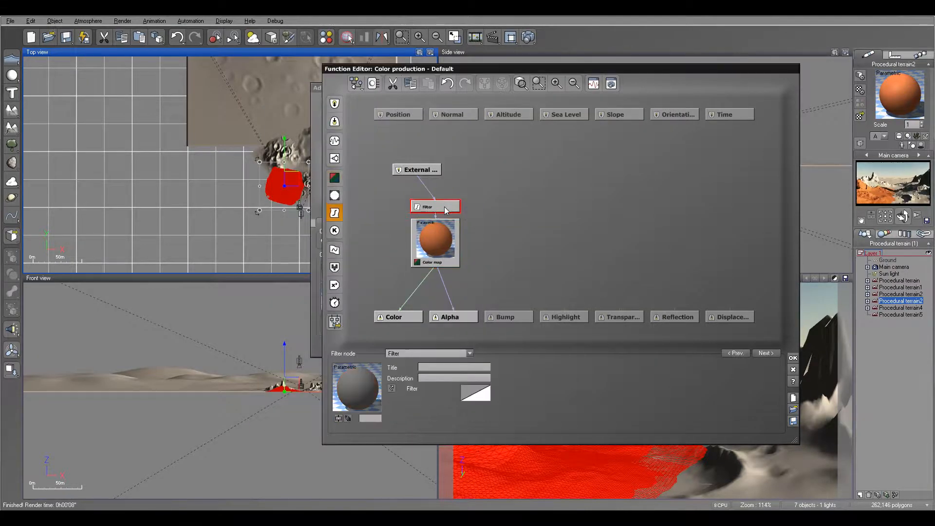
{"action": "left_click", "coordinate": [482, 396]}
{"action": "left_click", "coordinate": [497, 402]}
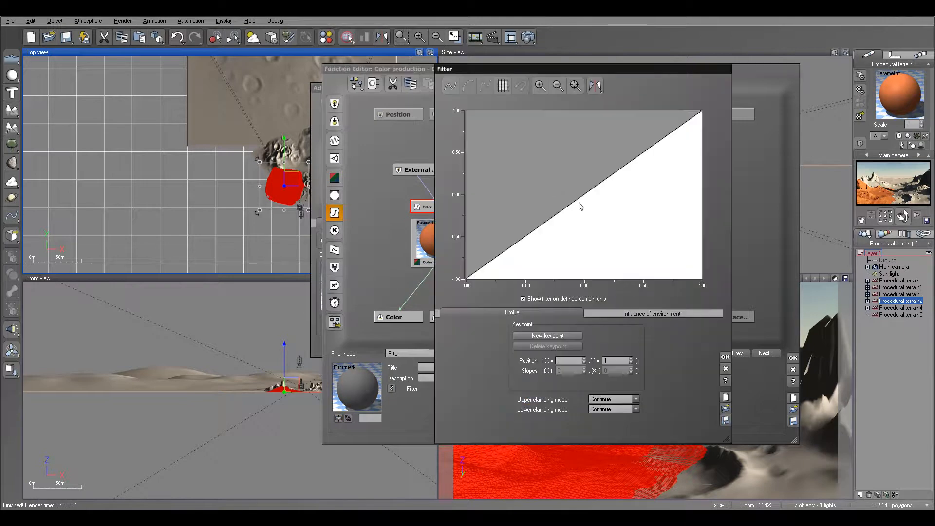
{"action": "left_click_drag", "start_coordinate": [563, 214], "coordinate": [579, 234]}
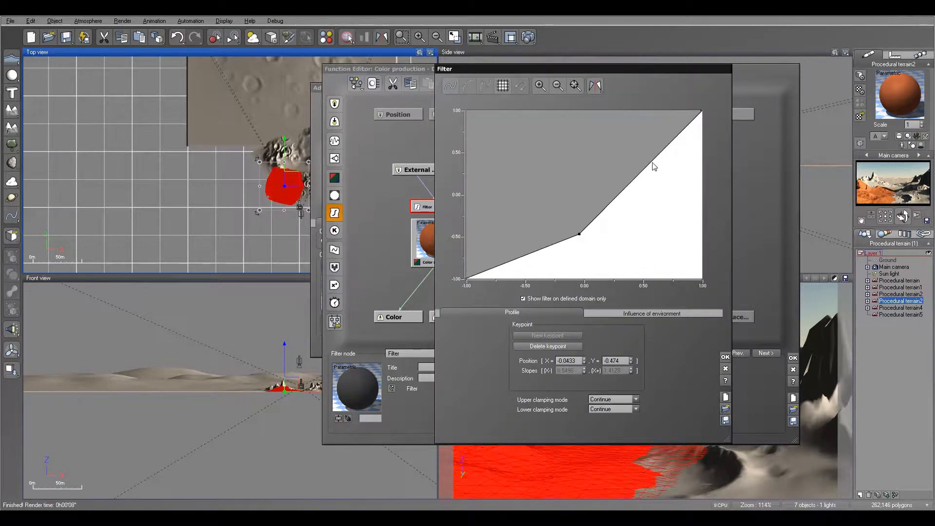
{"action": "left_click_drag", "start_coordinate": [654, 166], "coordinate": [645, 132]}
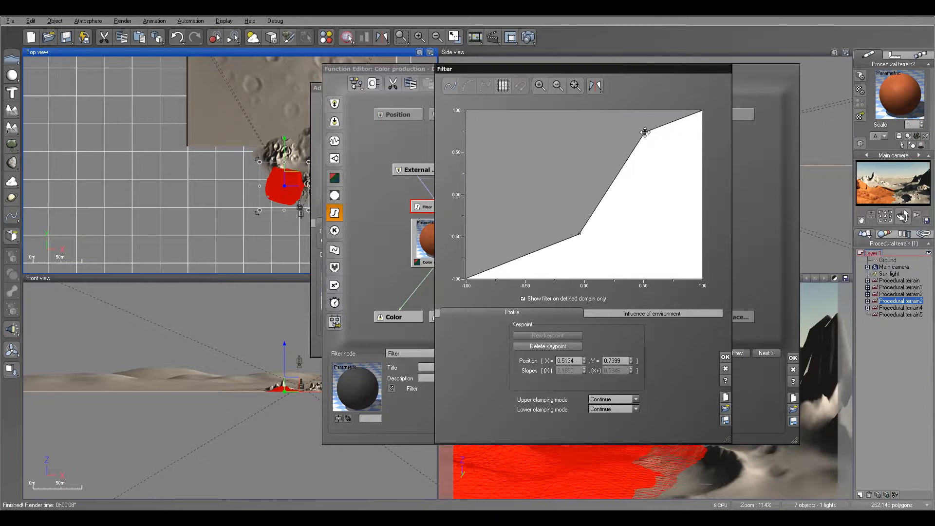
Step: Move the lower keypoint to about (-0.23, -0.53) and the upper one to about (0.36, 0.88), accepting the filter and color function
{"action": "left_click", "coordinate": [578, 235]}
{"action": "left_click_drag", "start_coordinate": [578, 234], "coordinate": [561, 253]}
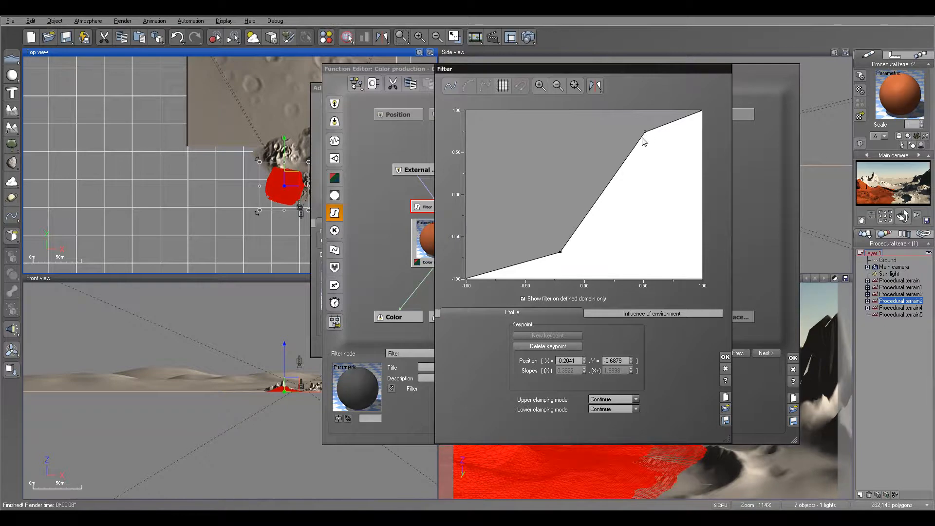
{"action": "left_click_drag", "start_coordinate": [561, 252], "coordinate": [557, 238]}
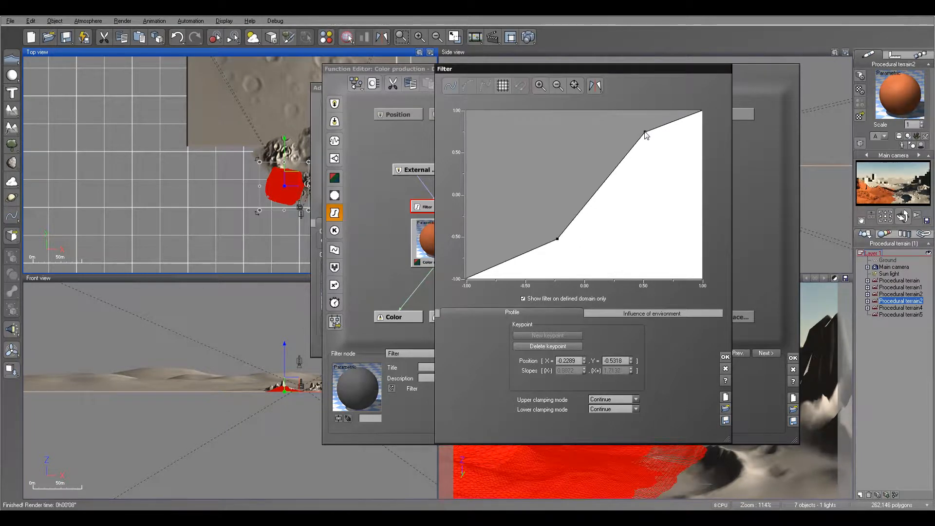
{"action": "left_click_drag", "start_coordinate": [645, 131], "coordinate": [628, 120]}
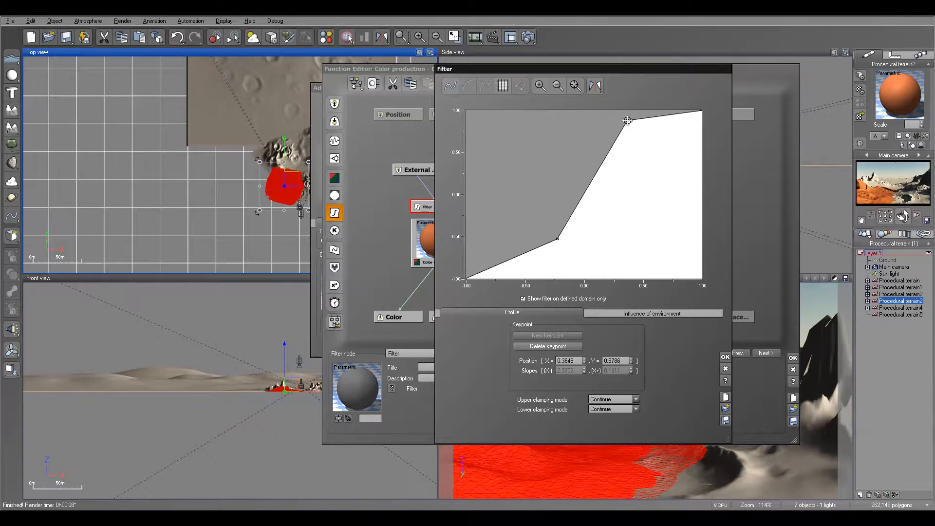
{"action": "left_click", "coordinate": [725, 358]}
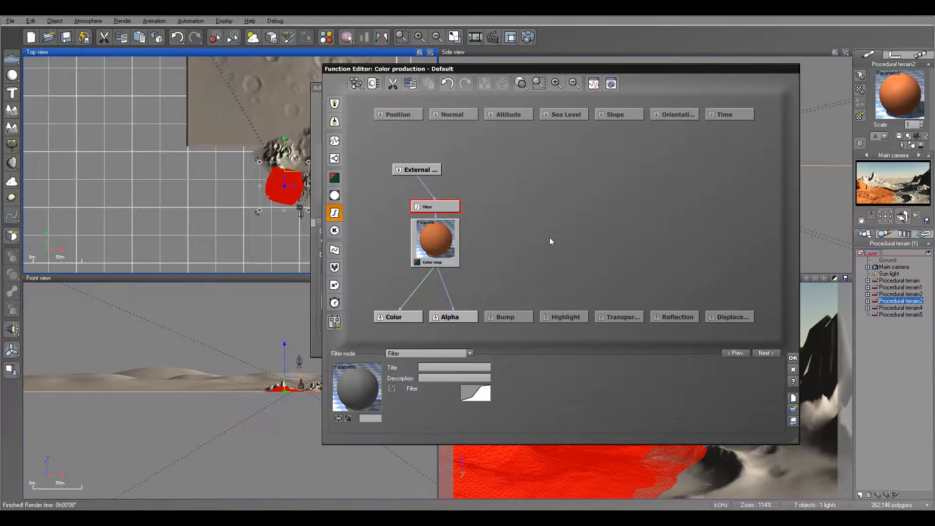
{"action": "left_click", "coordinate": [793, 356]}
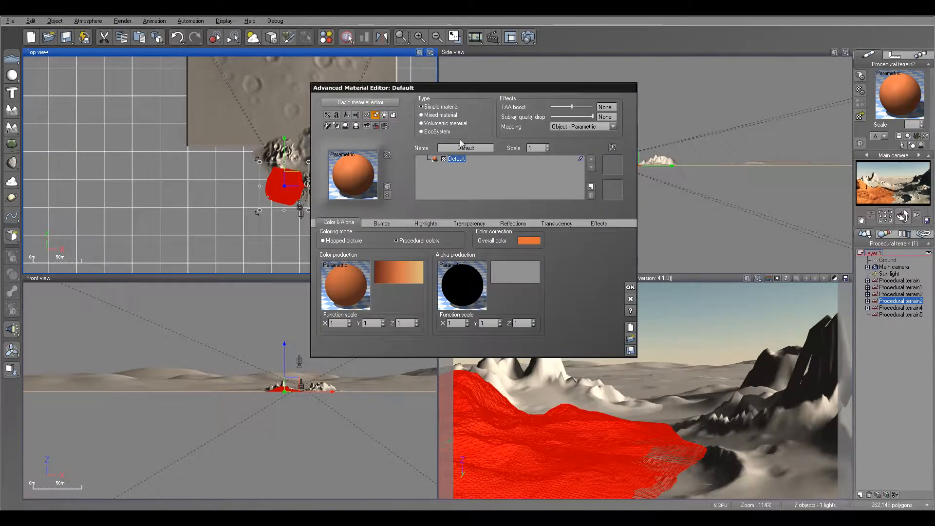
Step: Load the Default material from the Rocks collection and assign the SandStone color map to its upper layer's color production
{"action": "left_click", "coordinate": [630, 338]}
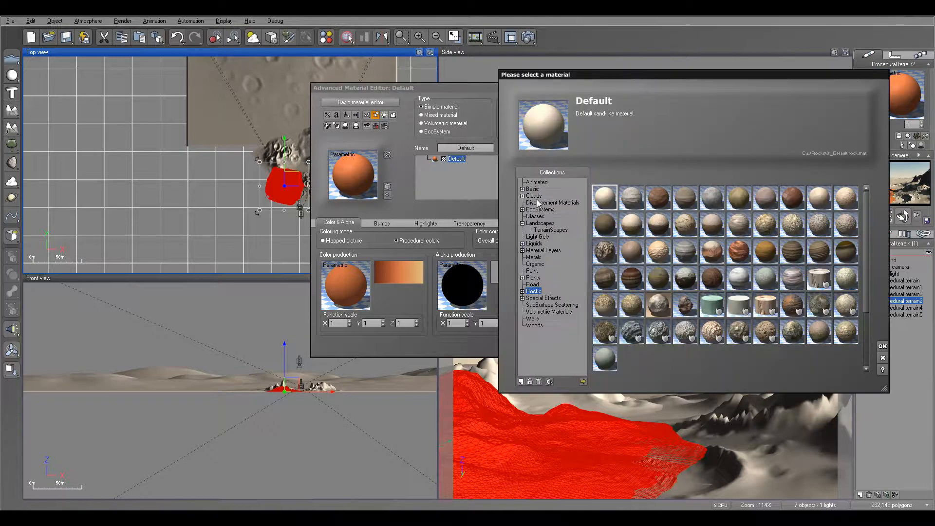
{"action": "left_click", "coordinate": [883, 347]}
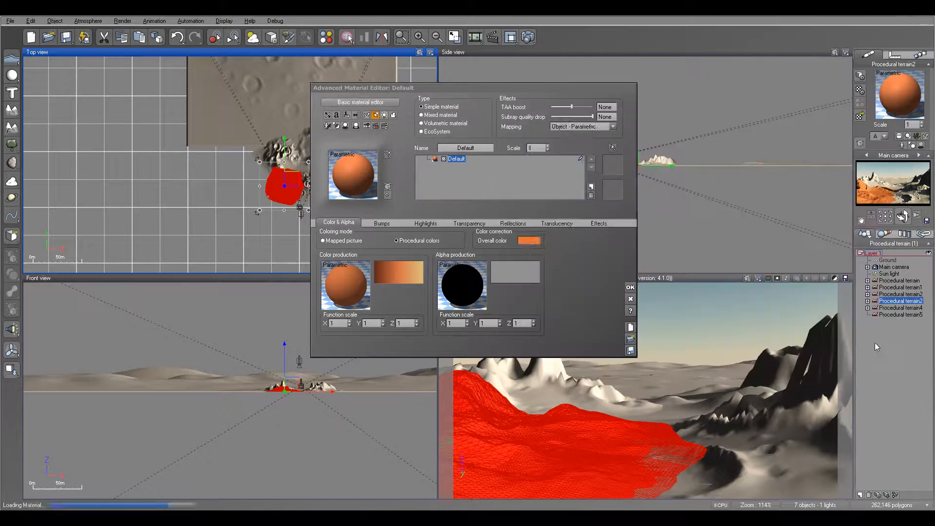
{"action": "left_click", "coordinate": [385, 273]}
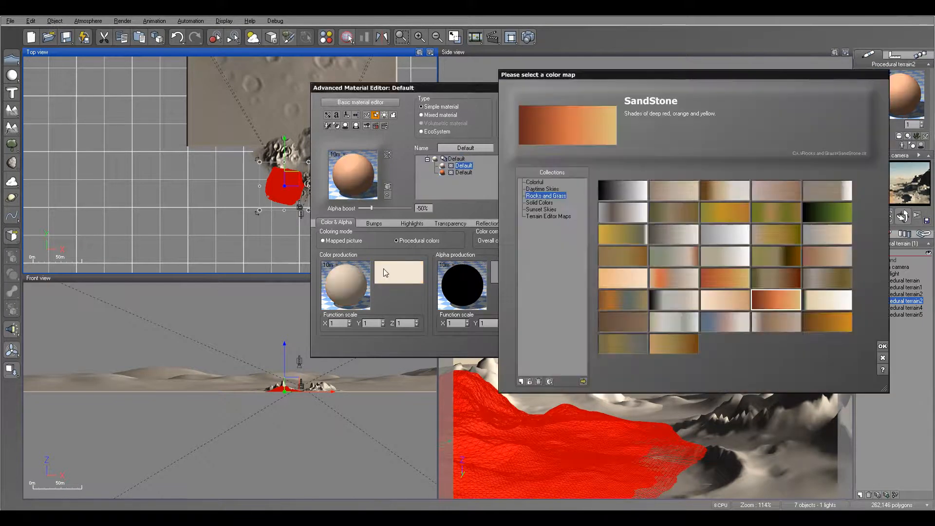
{"action": "left_click", "coordinate": [883, 347]}
Step: Edit the sandstone color map, moving the orange middle keycolor to about 0.77 and the dark starting keycolor to the gradient's middle
{"action": "right_click", "coordinate": [418, 276]}
{"action": "left_click", "coordinate": [422, 271]}
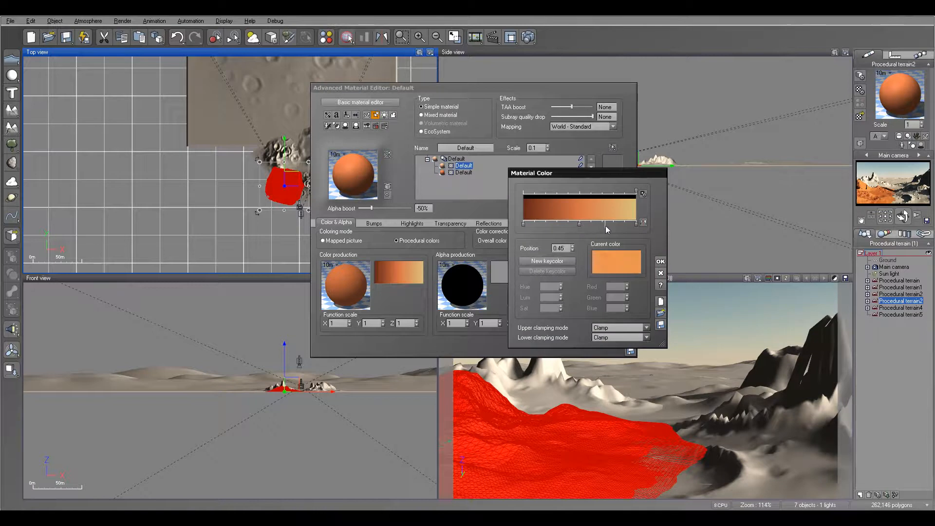
{"action": "left_click_drag", "start_coordinate": [579, 224], "coordinate": [620, 224]}
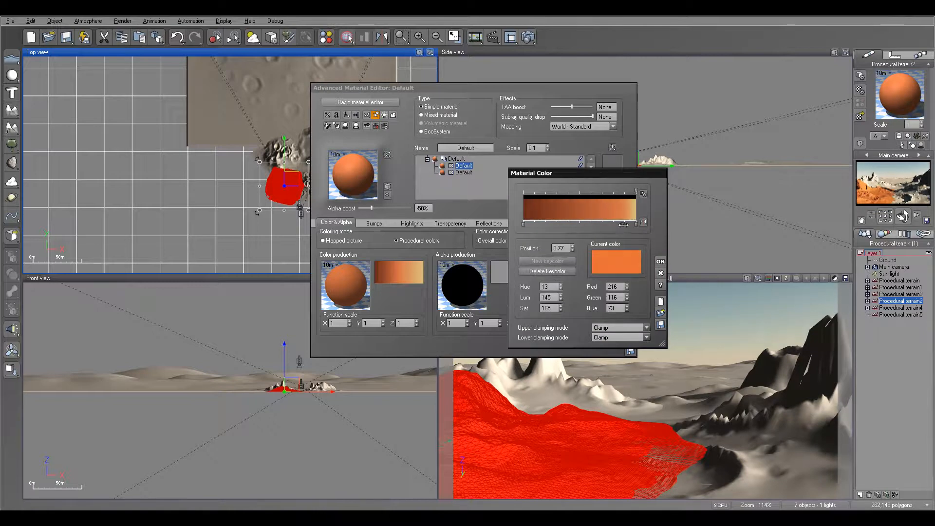
{"action": "left_click_drag", "start_coordinate": [524, 225], "coordinate": [580, 225]}
{"action": "left_click", "coordinate": [660, 262]}
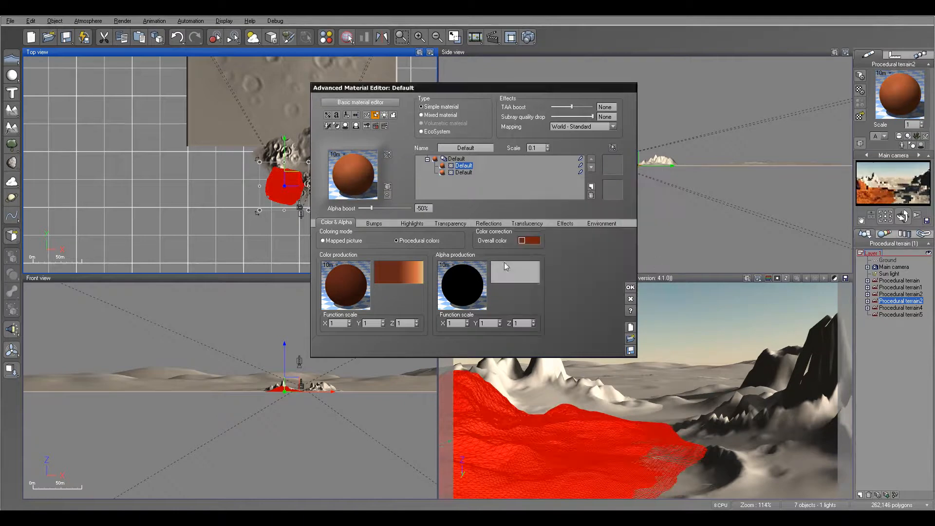
Step: Set the layer's global transparency to 100% and enable variable transparency
{"action": "left_click", "coordinate": [445, 222]}
{"action": "left_click_drag", "start_coordinate": [334, 238], "coordinate": [372, 239]}
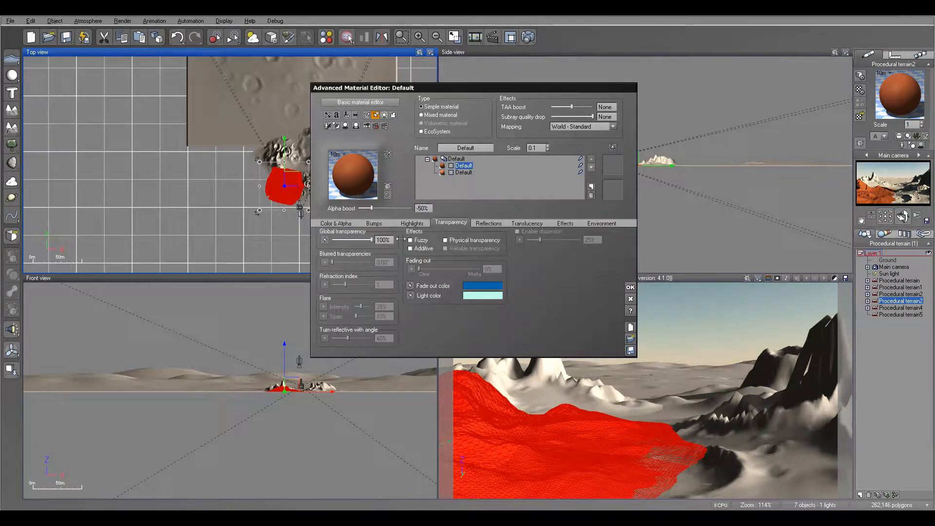
{"action": "left_click", "coordinate": [447, 250]}
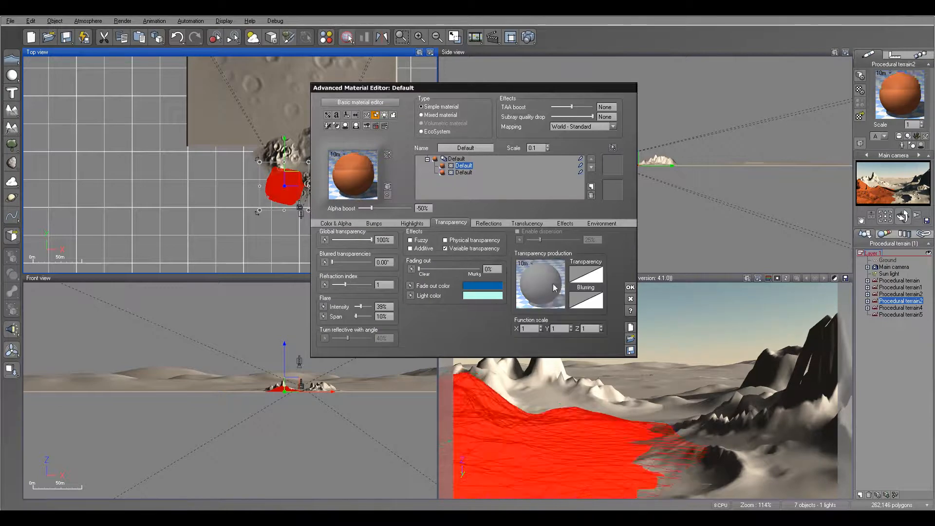
Step: Edit the transparency production function, connecting a new External Dependency input set to Procedural terrain2's Cr r output to Transparency
{"action": "right_click", "coordinate": [539, 282]}
{"action": "left_click", "coordinate": [560, 289]}
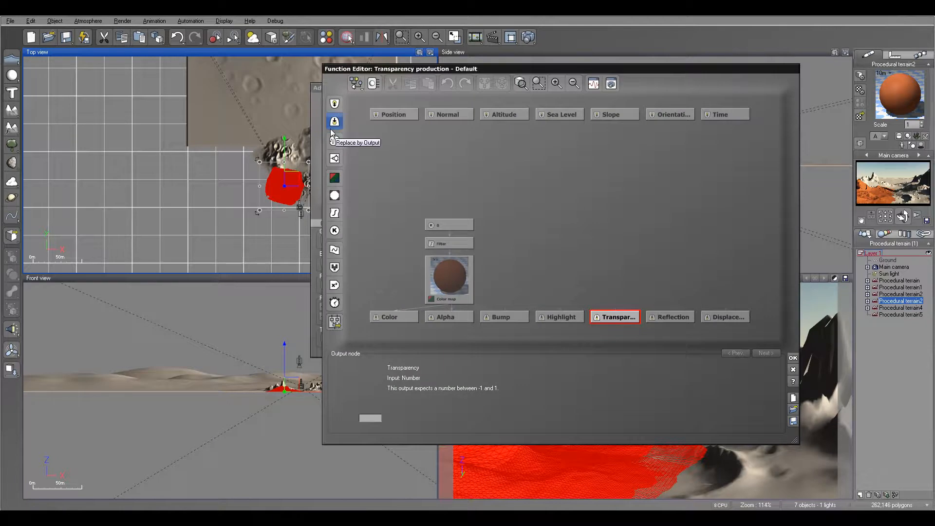
{"action": "left_click", "coordinate": [609, 261]}
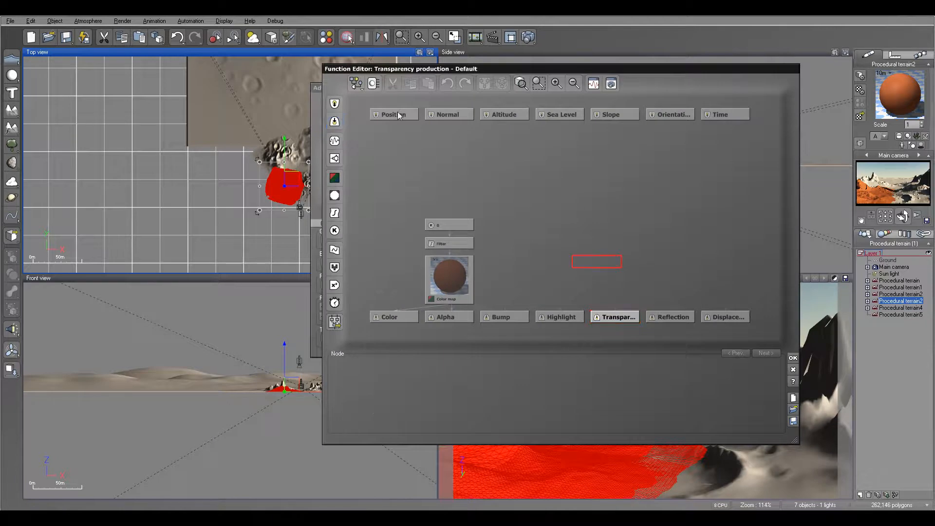
{"action": "left_click", "coordinate": [334, 103]}
{"action": "left_click", "coordinate": [367, 110]}
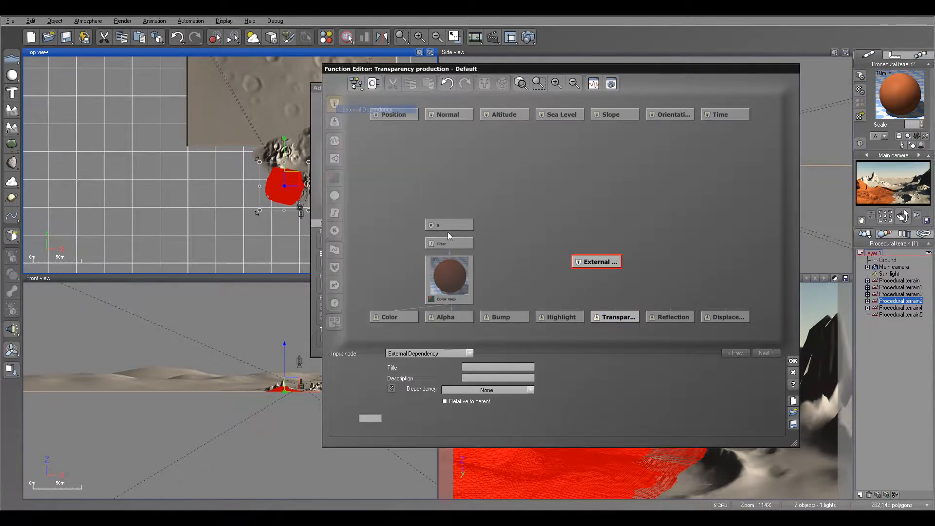
{"action": "left_click", "coordinate": [514, 391]}
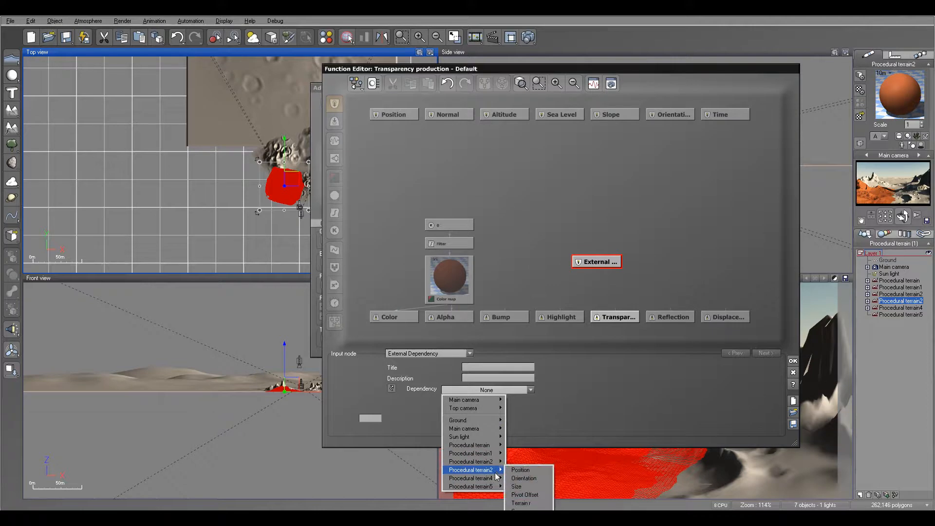
{"action": "mouse_move", "coordinate": [495, 471]}
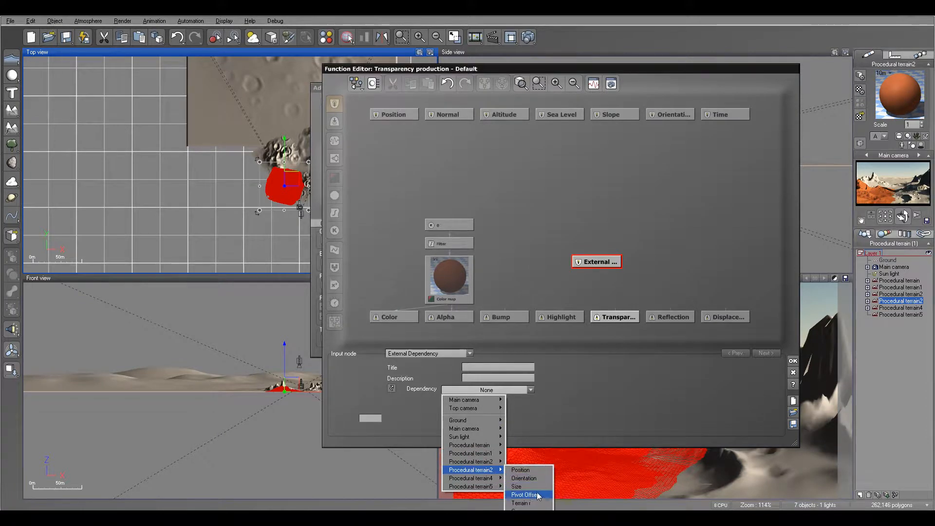
{"action": "left_click", "coordinate": [535, 504]}
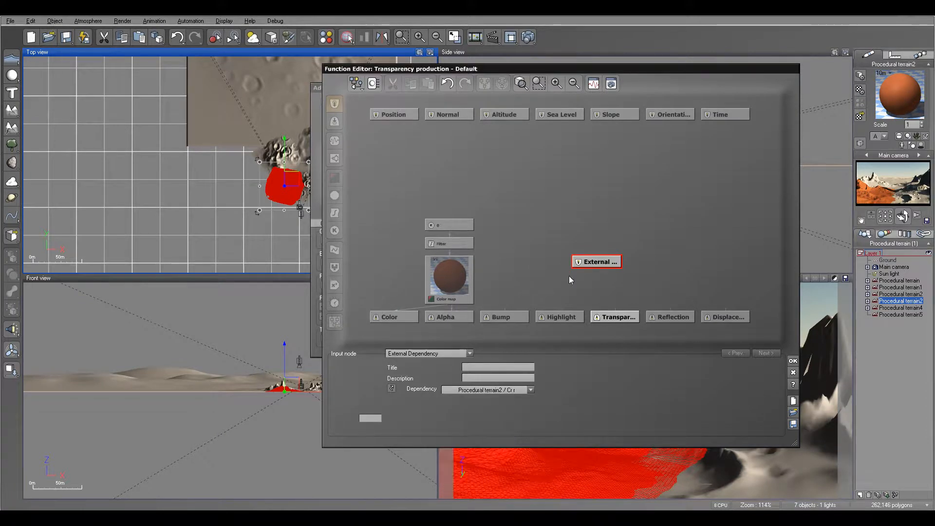
{"action": "left_click_drag", "start_coordinate": [616, 313], "coordinate": [596, 266]}
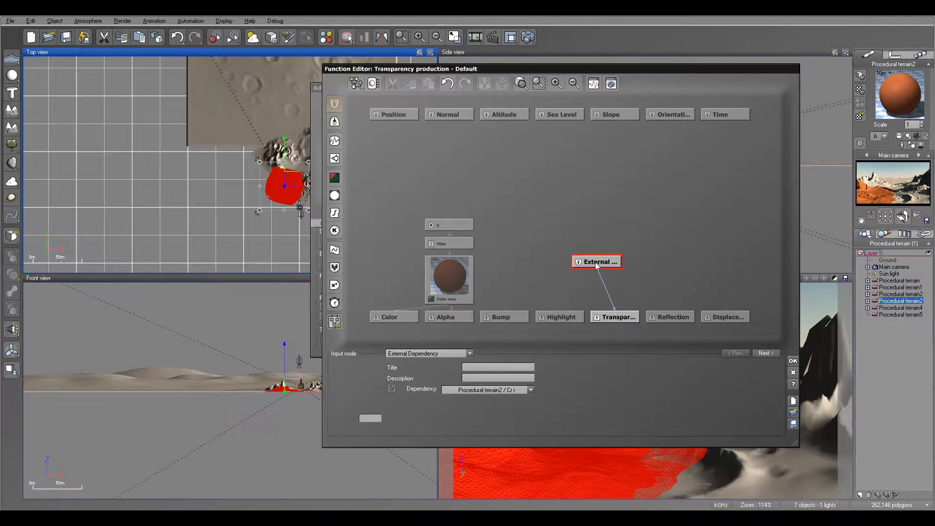
{"action": "left_click", "coordinate": [793, 362]}
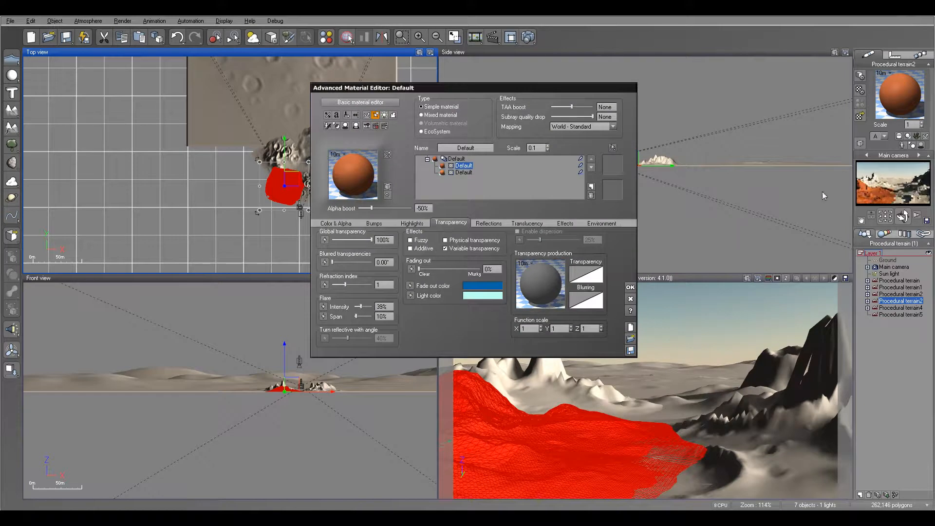
Step: Set the layer's alpha boost to about -21% and check its distribution with the highlight color and a test render
{"action": "left_click_drag", "start_coordinate": [390, 210], "coordinate": [391, 207]}
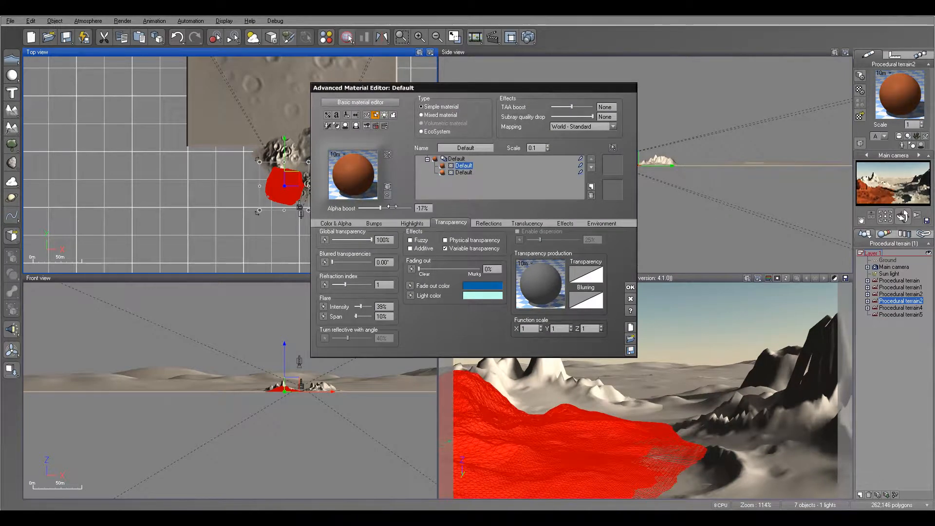
{"action": "left_click", "coordinate": [581, 166]}
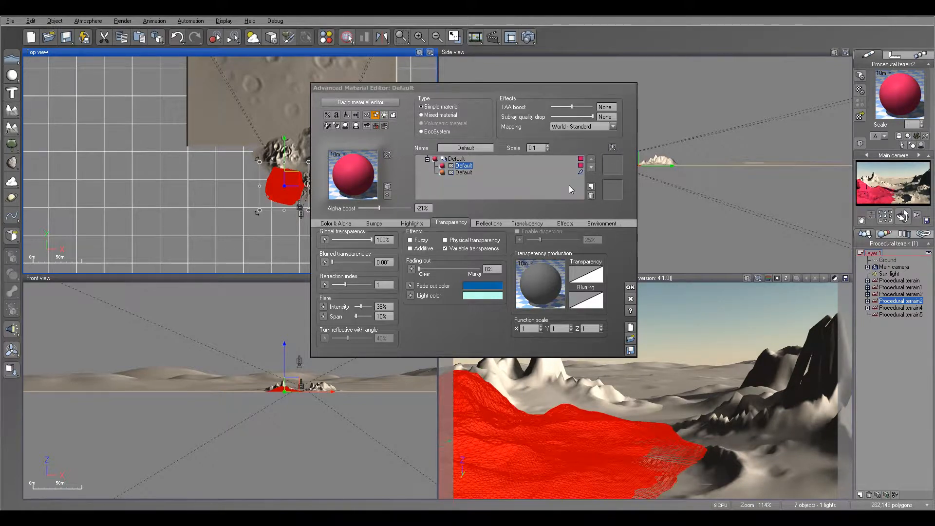
{"action": "left_click", "coordinate": [582, 168]}
{"action": "left_click", "coordinate": [528, 37]}
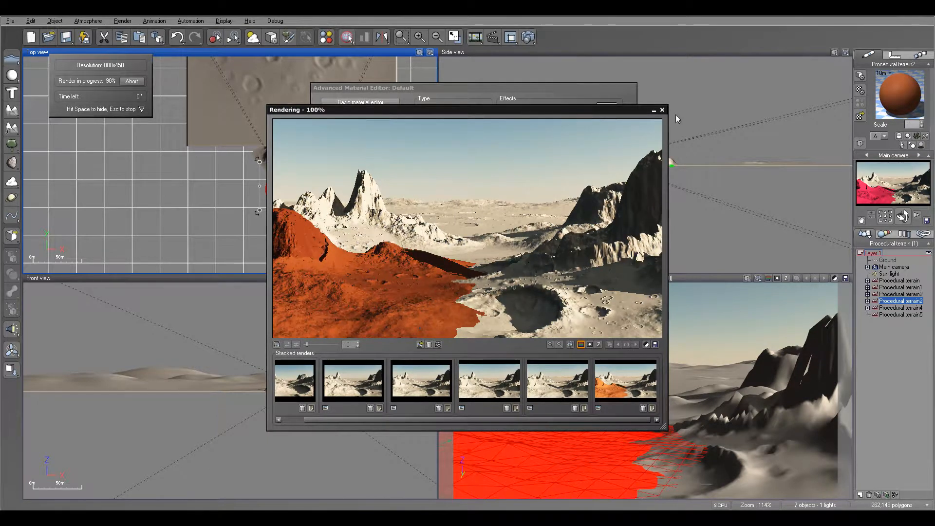
{"action": "key", "text": "Escape"}
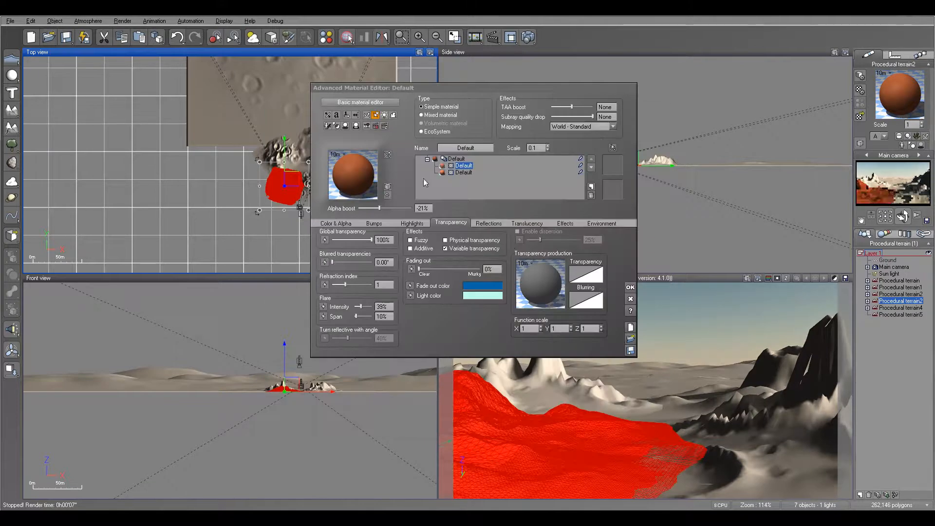
Step: Set the alpha boost to about -2% and insert a Filter node between the External Dependency and Transparency in the transparency function
{"action": "left_click_drag", "start_coordinate": [397, 207], "coordinate": [400, 207]}
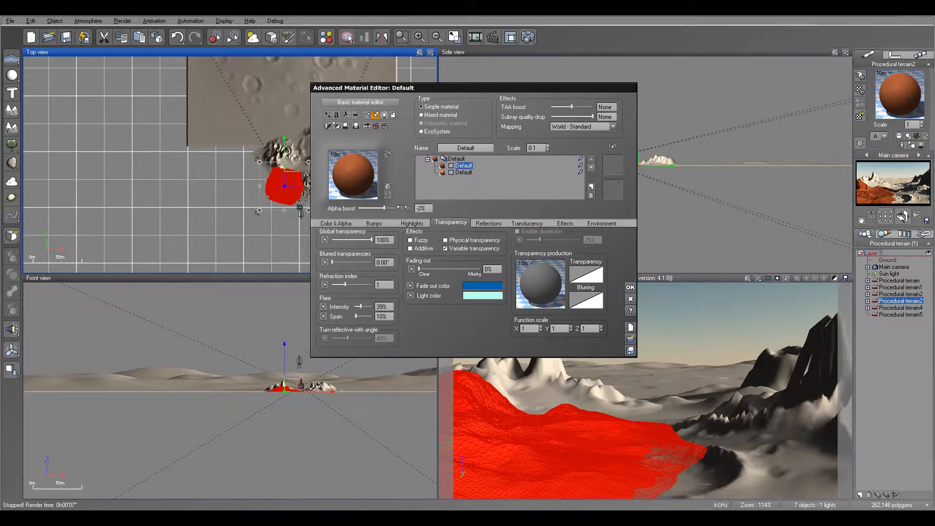
{"action": "right_click", "coordinate": [538, 292]}
{"action": "left_click", "coordinate": [560, 299]}
{"action": "left_click_drag", "start_coordinate": [598, 261], "coordinate": [597, 189]}
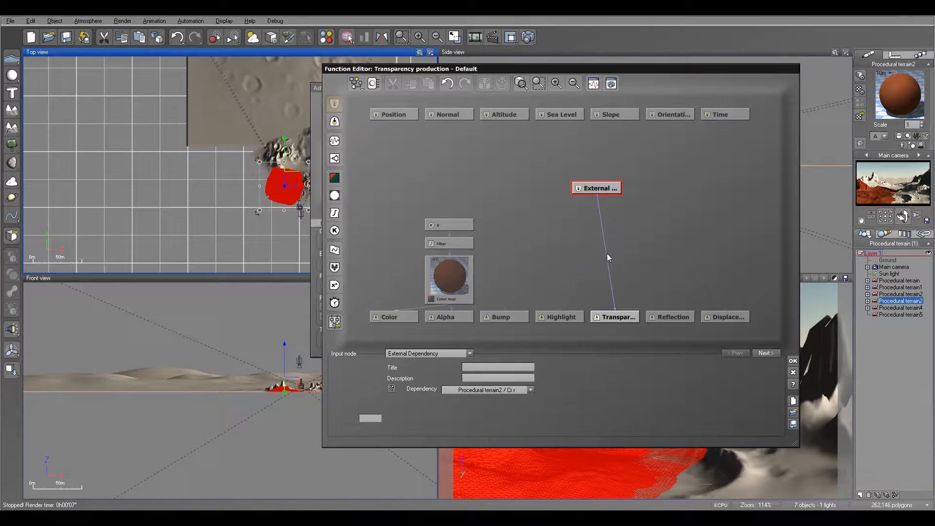
{"action": "left_click", "coordinate": [607, 254]}
{"action": "left_click", "coordinate": [334, 213]}
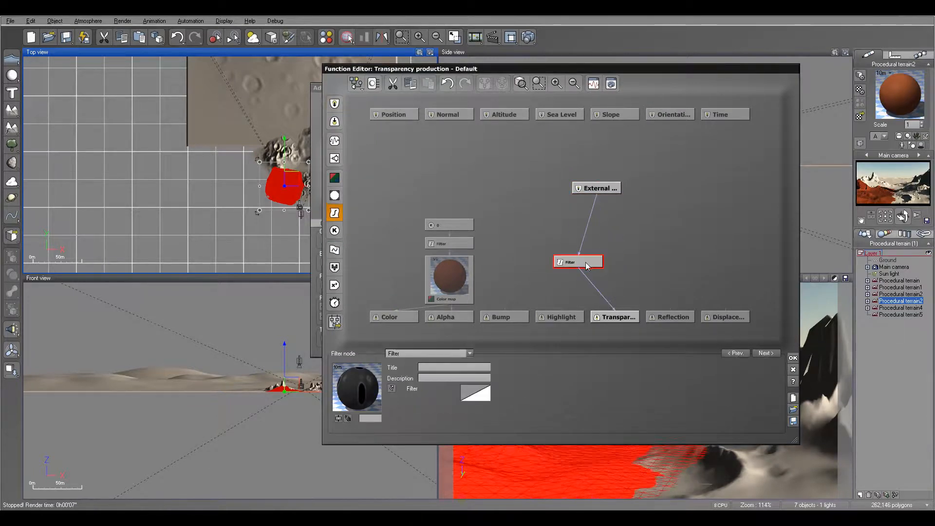
{"action": "left_click_drag", "start_coordinate": [578, 261], "coordinate": [614, 243]}
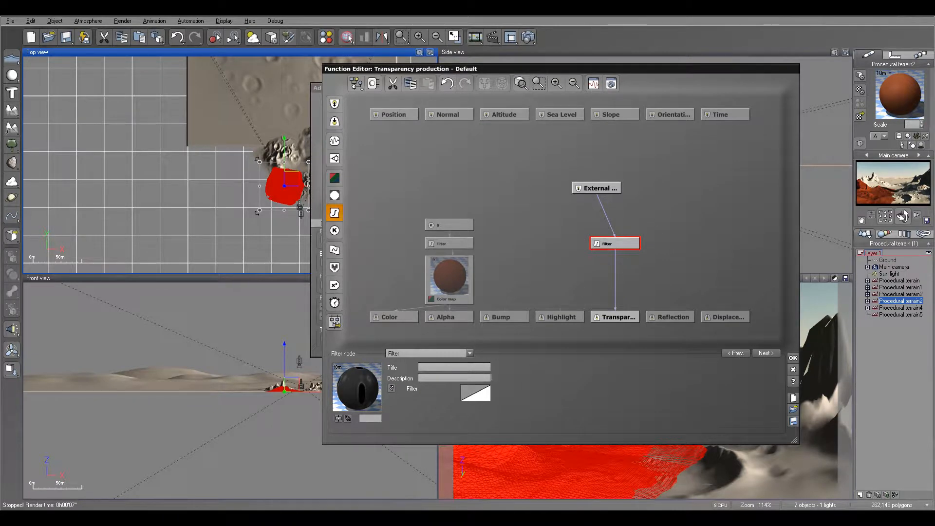
Step: Reshape the transparency filter curve with two keypoints, at about X -0.53, Y -0.40 and X -0.02, Y 0.88
{"action": "left_click", "coordinate": [480, 391]}
{"action": "left_click", "coordinate": [497, 395]}
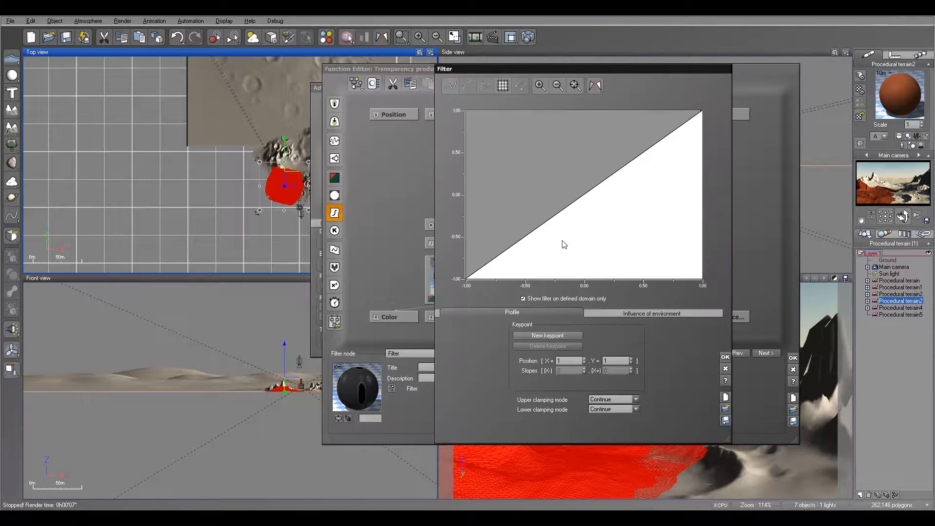
{"action": "left_click_drag", "start_coordinate": [535, 238], "coordinate": [550, 243]}
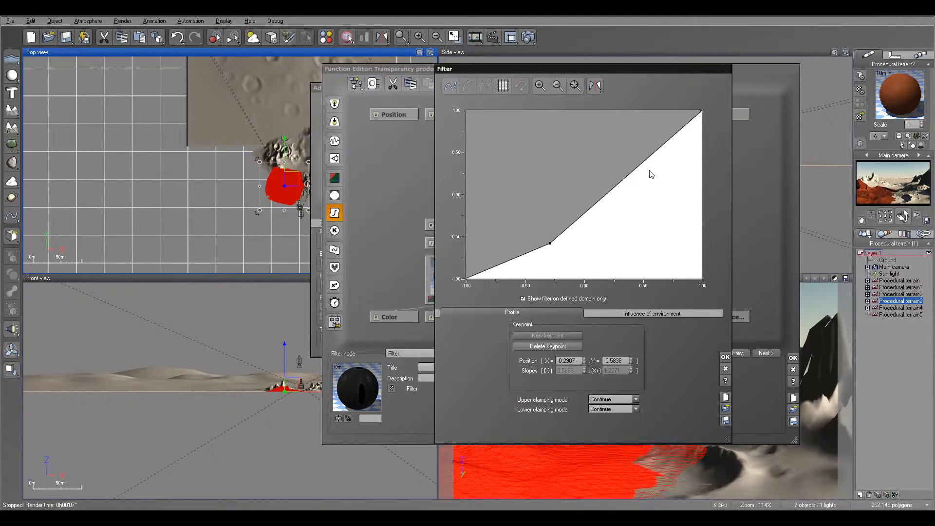
{"action": "left_click_drag", "start_coordinate": [635, 171], "coordinate": [596, 120]}
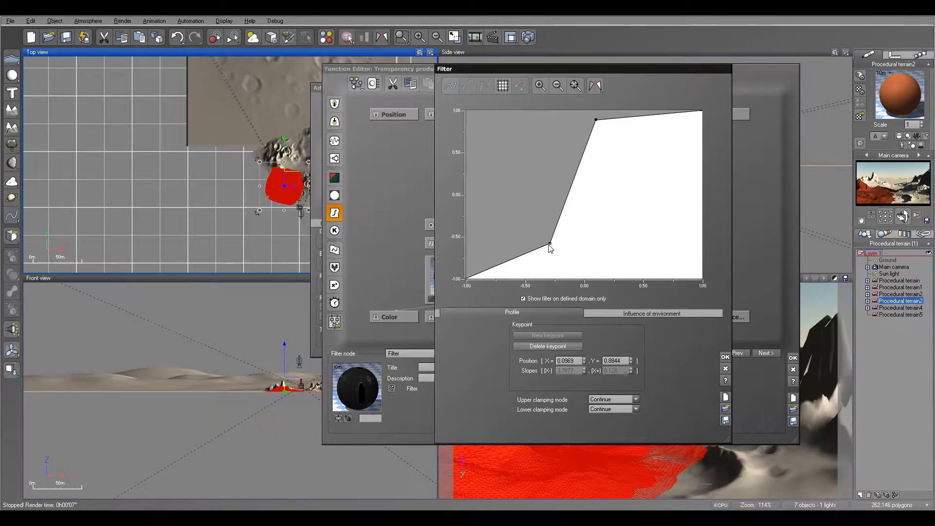
{"action": "left_click_drag", "start_coordinate": [550, 244], "coordinate": [521, 228]}
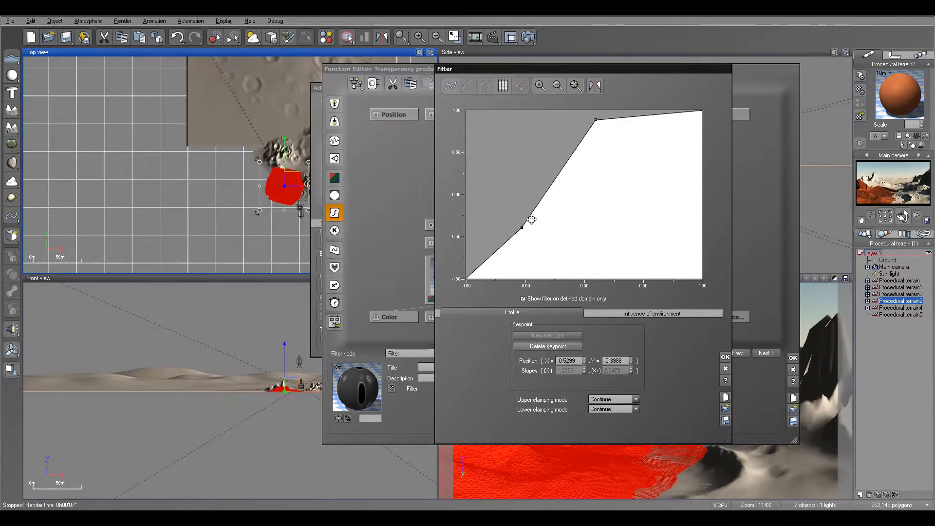
{"action": "left_click_drag", "start_coordinate": [597, 119], "coordinate": [582, 120]}
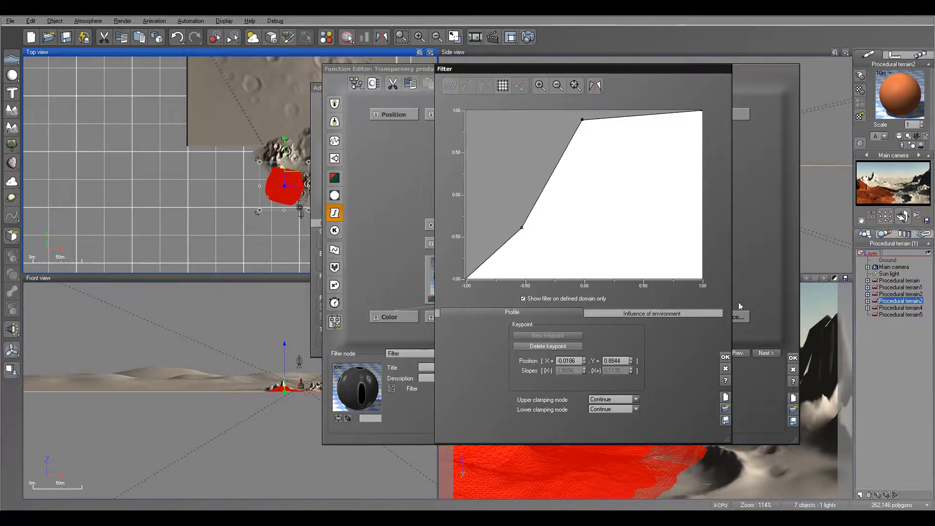
{"action": "left_click", "coordinate": [725, 358]}
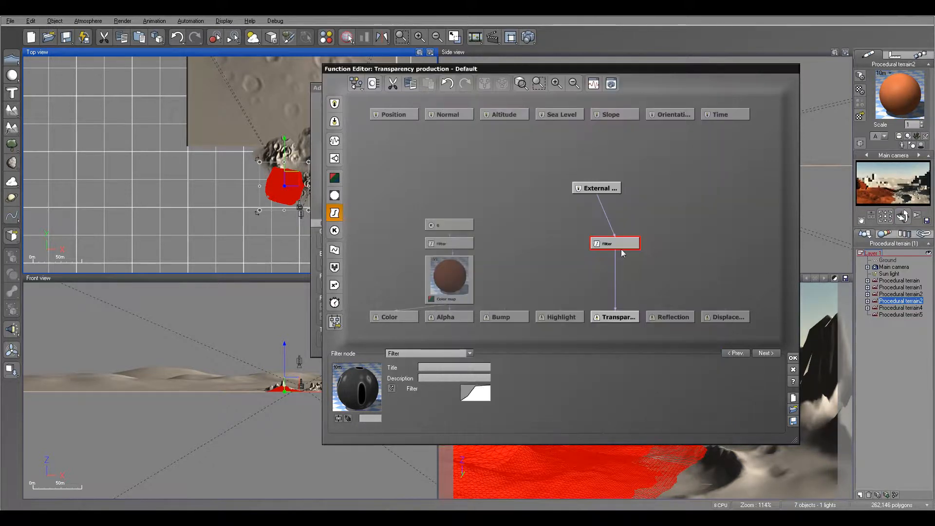
Step: Insert an Opposite (-X) filter node between the Filter and Transparency, and accept the transparency function
{"action": "left_click_drag", "start_coordinate": [620, 242], "coordinate": [612, 223]}
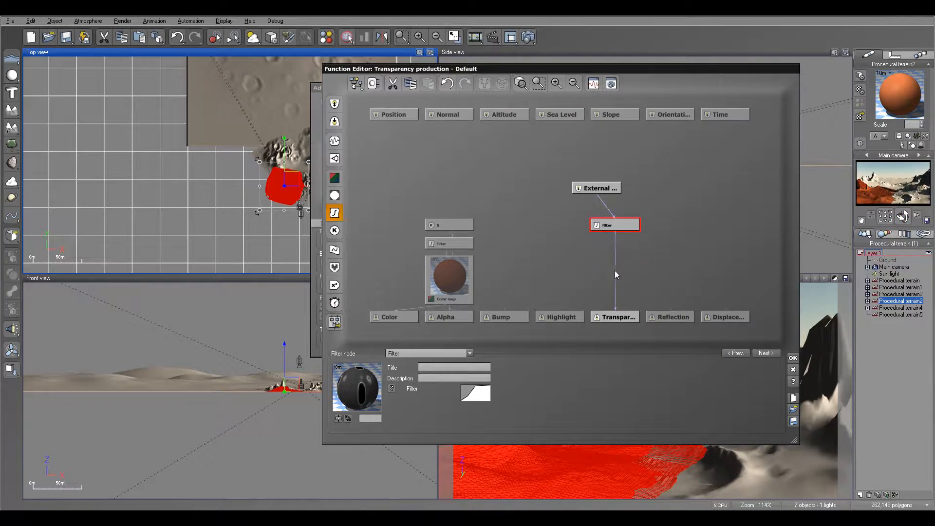
{"action": "left_click", "coordinate": [615, 271]}
{"action": "left_click", "coordinate": [334, 212]}
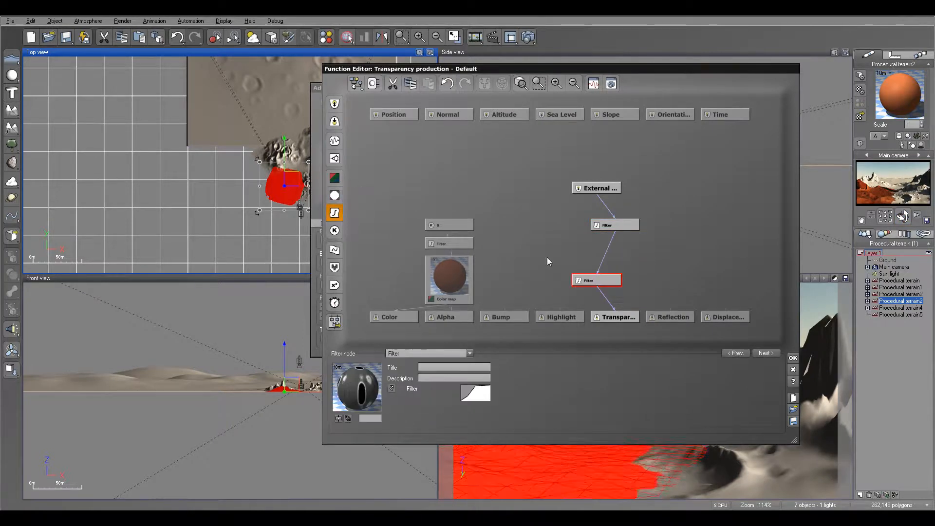
{"action": "left_click", "coordinate": [430, 353]}
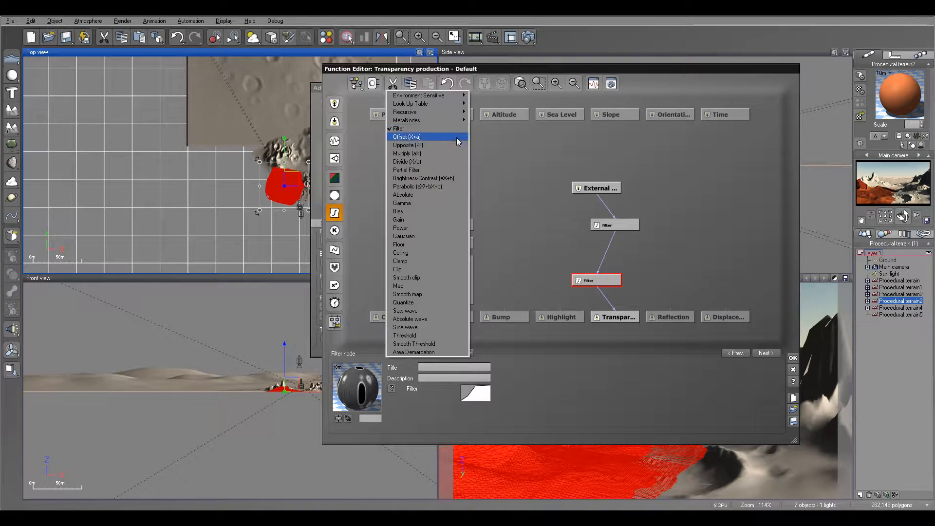
{"action": "left_click", "coordinate": [408, 144]}
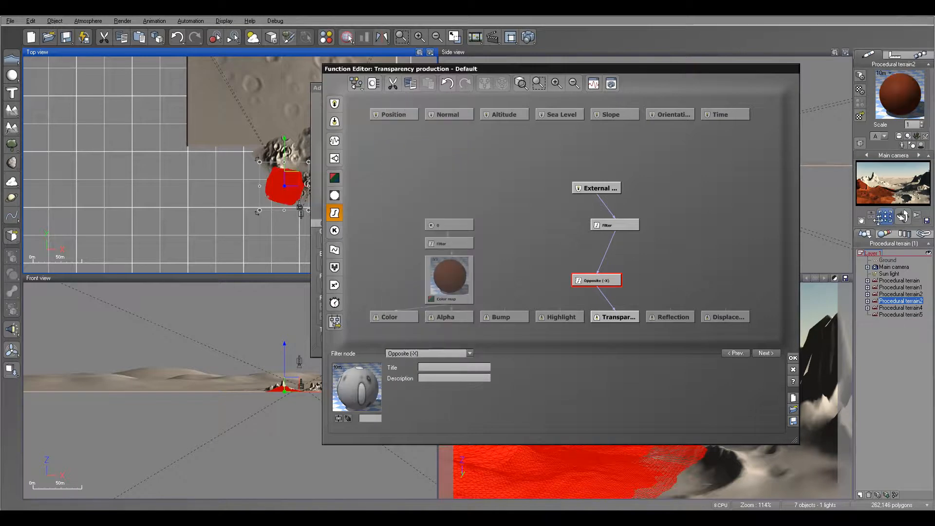
{"action": "left_click", "coordinate": [792, 359]}
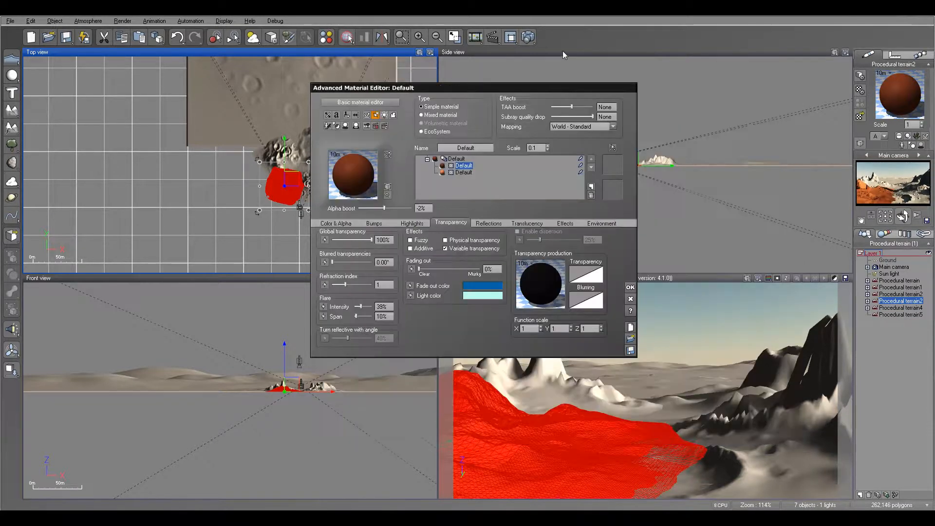
Step: Render the scene to check how the foreground terrain blends, accepting the post render options
{"action": "left_click", "coordinate": [529, 38]}
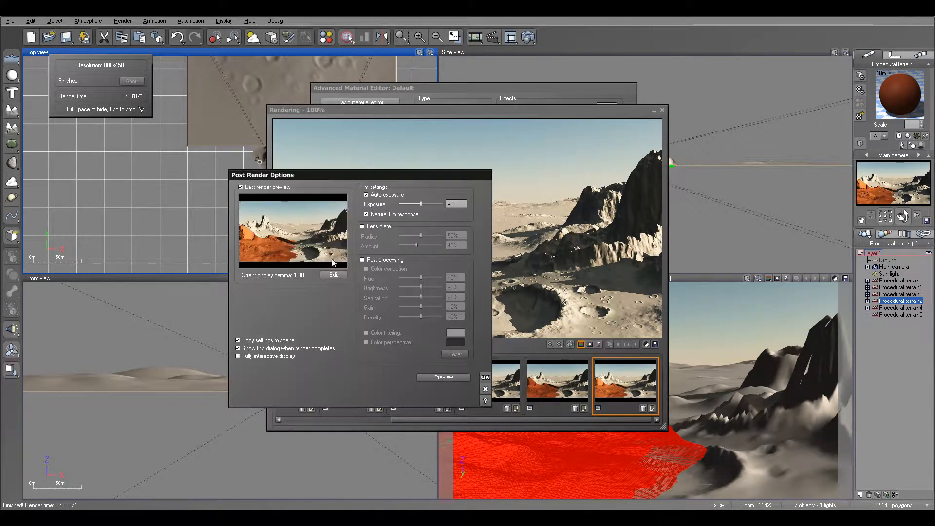
{"action": "left_click", "coordinate": [485, 378]}
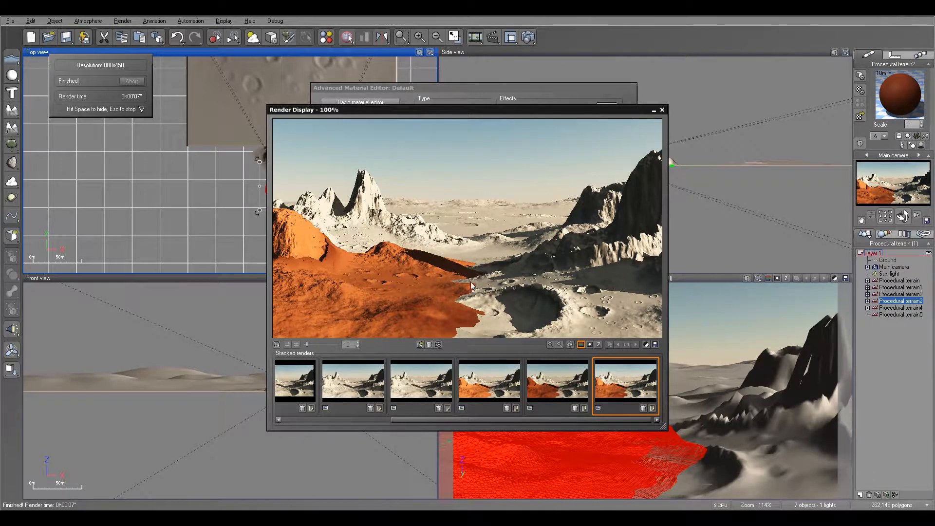
{"action": "left_click", "coordinate": [662, 110]}
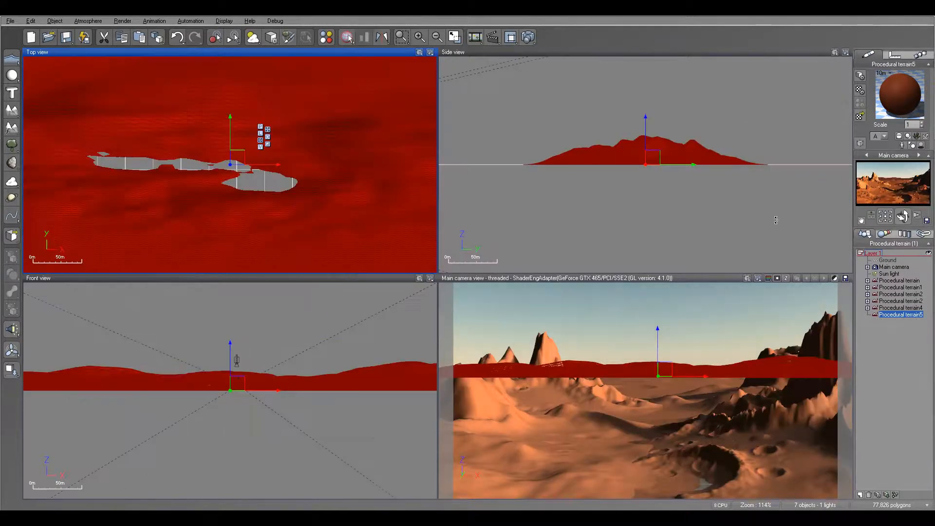
Step: Add a Custom Dependency output to Procedural terrain5's altitude function, connect it to the Simple fractal node and accept the terrain
{"action": "right_click", "coordinate": [379, 189]}
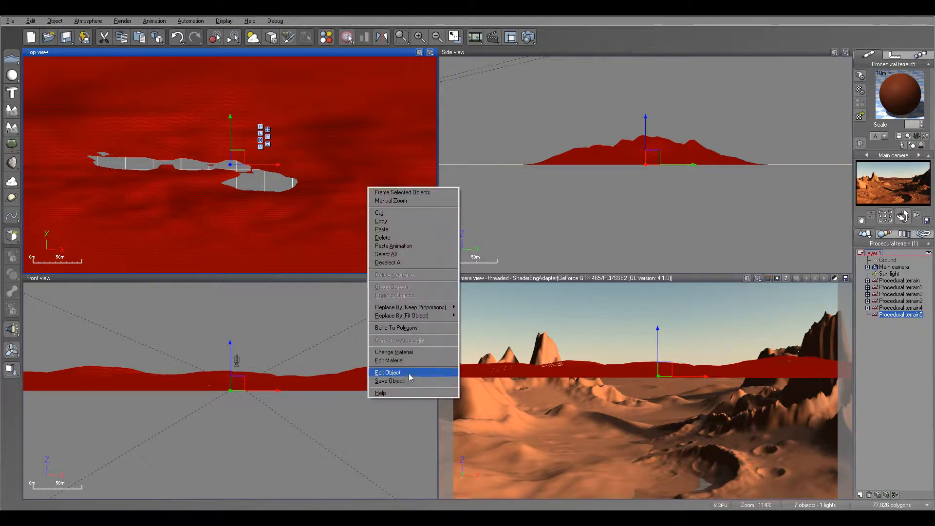
{"action": "left_click", "coordinate": [388, 372]}
{"action": "right_click", "coordinate": [497, 145]}
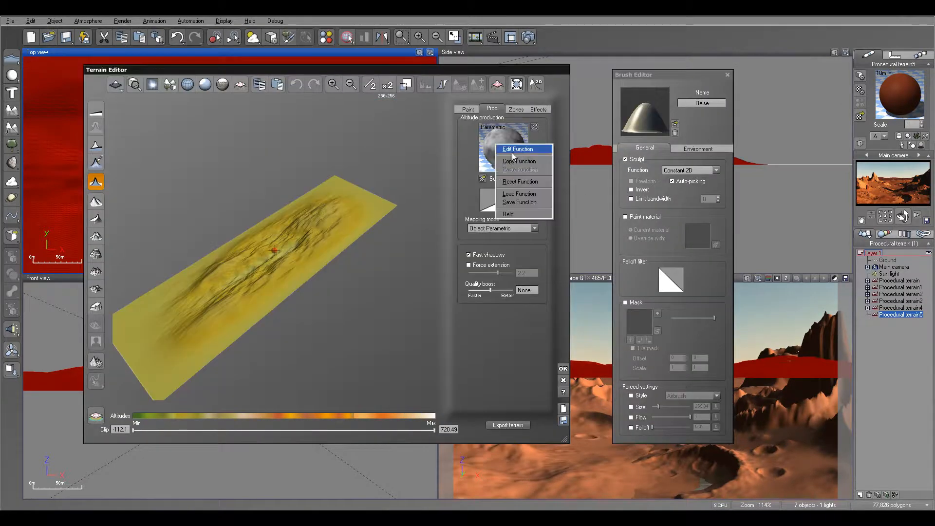
{"action": "left_click", "coordinate": [517, 150]}
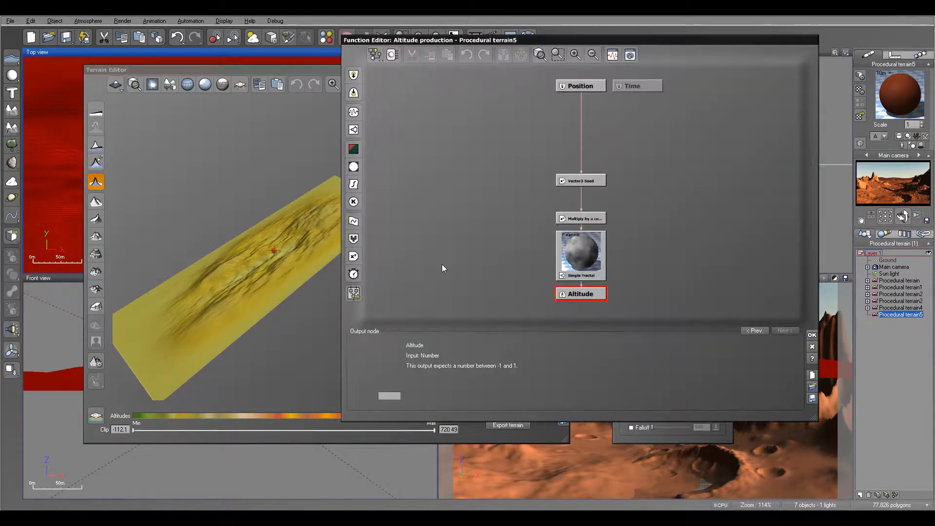
{"action": "left_click", "coordinate": [355, 92]}
{"action": "left_click", "coordinate": [387, 100]}
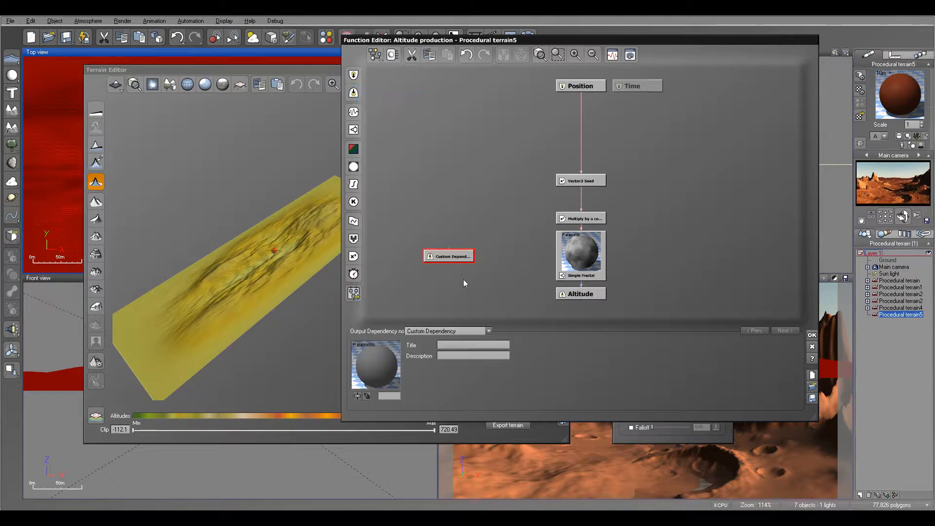
{"action": "left_click_drag", "start_coordinate": [449, 247], "coordinate": [583, 283]}
{"action": "left_click", "coordinate": [608, 294]}
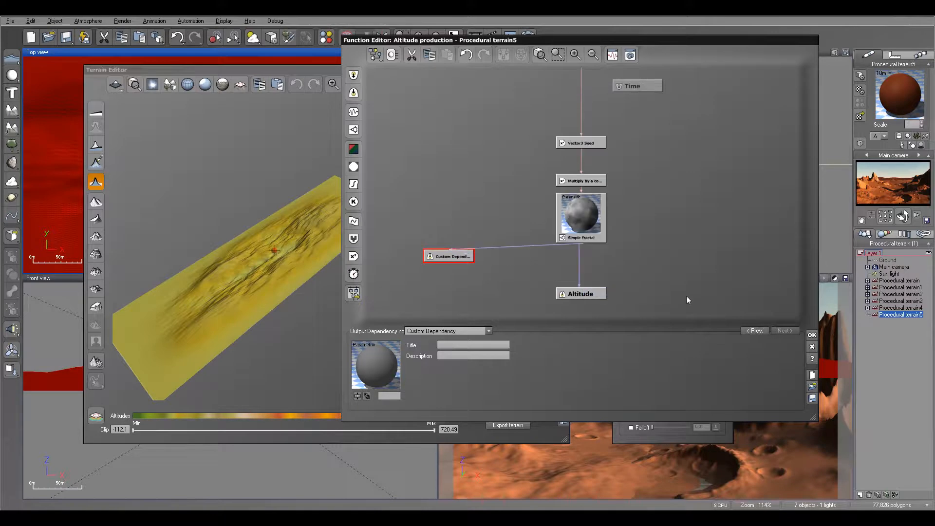
{"action": "left_click", "coordinate": [810, 335]}
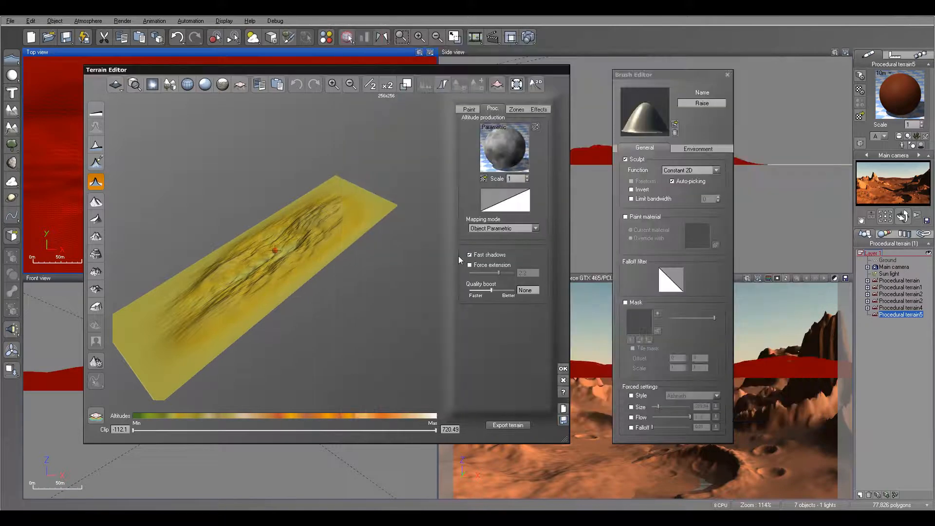
{"action": "left_click", "coordinate": [563, 370]}
Step: Set the External Dependency in Procedural terrain5's material color function to Procedural terrain5's Custom Dependency output and accept the material
{"action": "right_click", "coordinate": [894, 103]}
{"action": "left_click", "coordinate": [893, 107]}
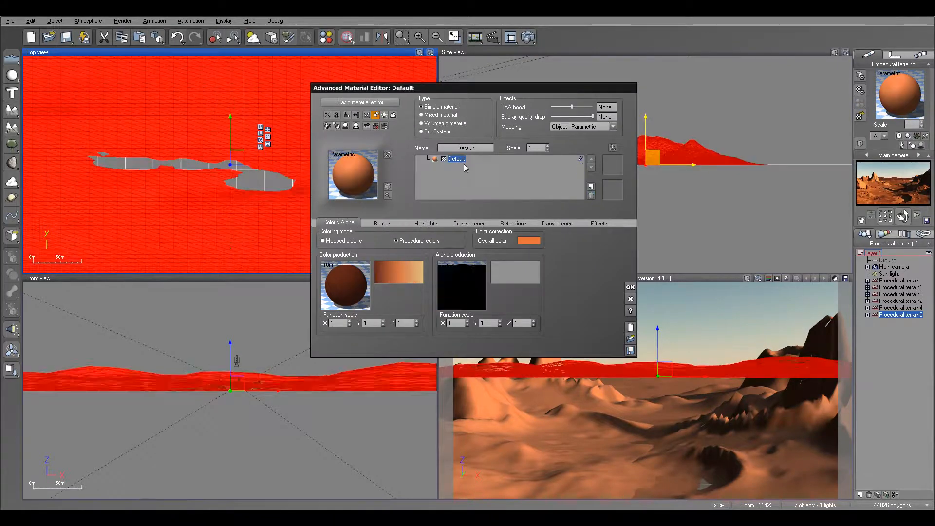
{"action": "right_click", "coordinate": [343, 285]}
{"action": "left_click", "coordinate": [355, 293]}
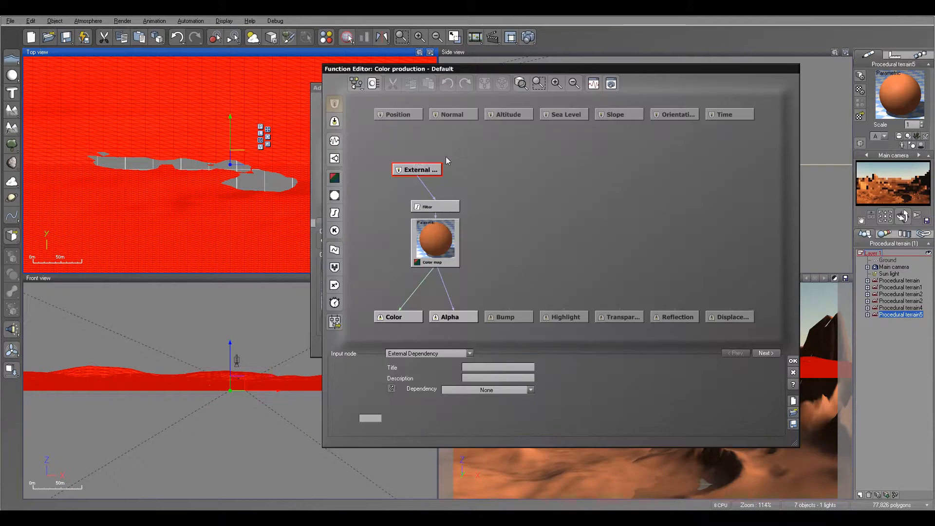
{"action": "left_click", "coordinate": [482, 390]}
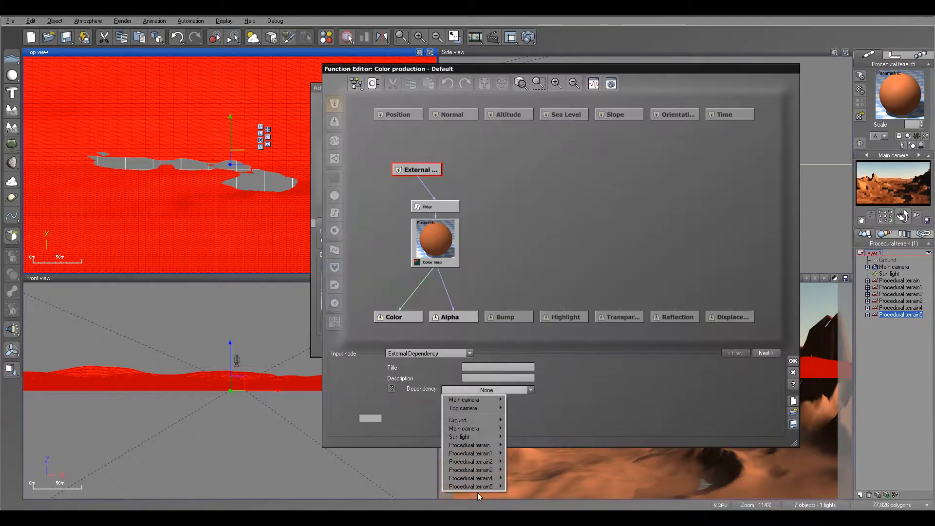
{"action": "mouse_move", "coordinate": [479, 487]}
{"action": "left_click", "coordinate": [526, 485]}
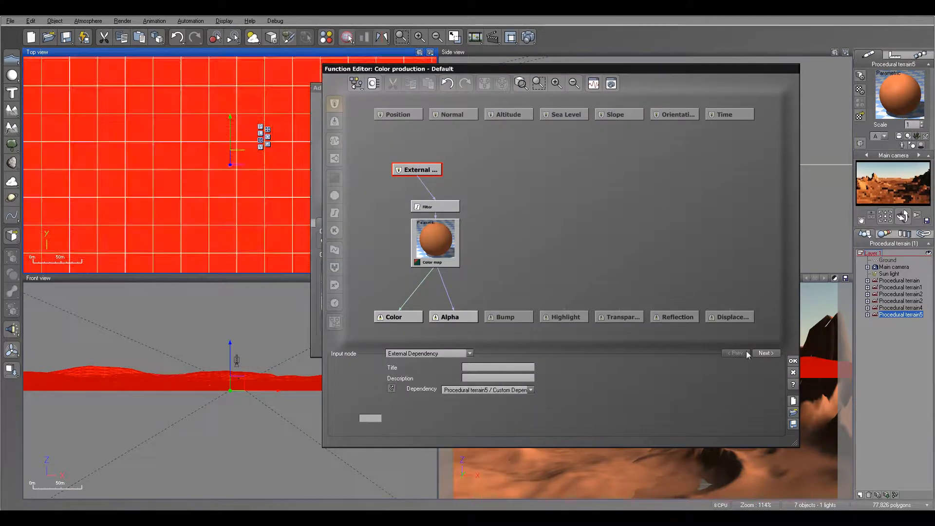
{"action": "left_click", "coordinate": [791, 362]}
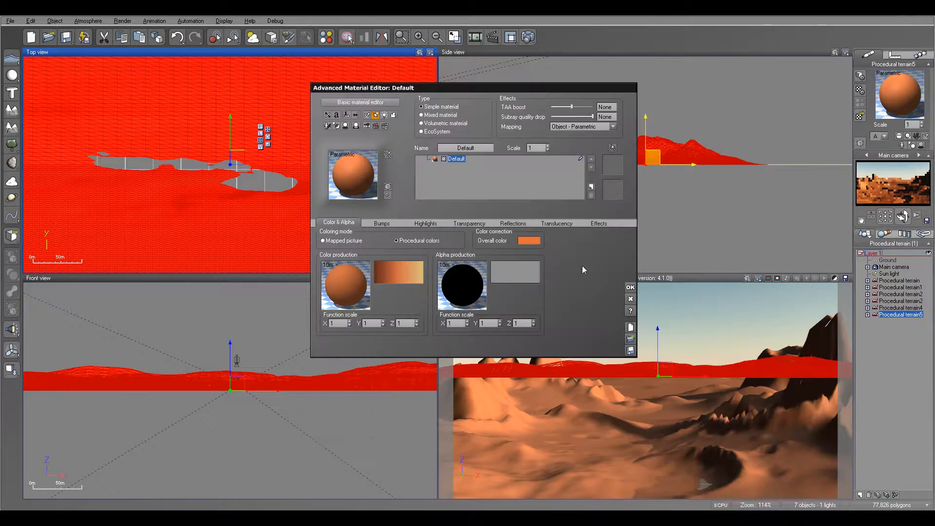
{"action": "left_click", "coordinate": [630, 287]}
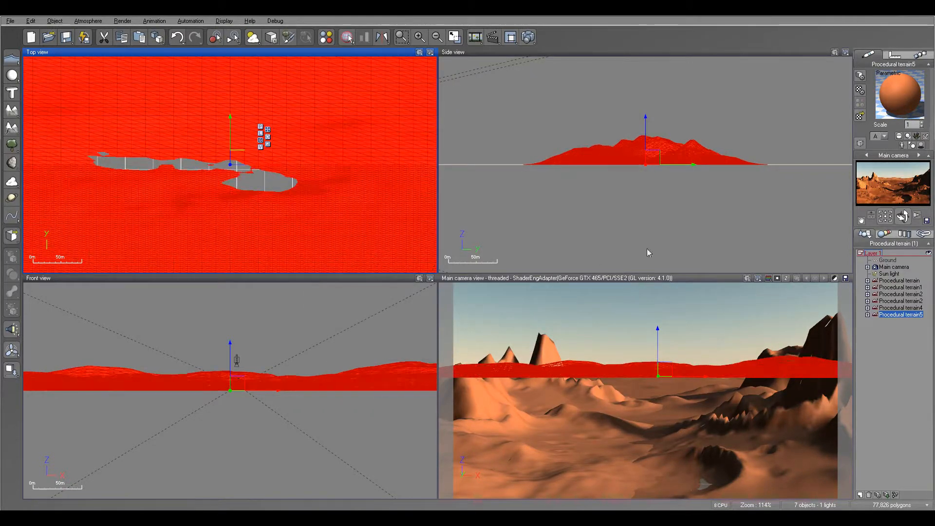
Step: Copy Procedural terrain5's material and paste it onto the Ground plane
{"action": "right_click", "coordinate": [900, 100]}
{"action": "left_click", "coordinate": [907, 118]}
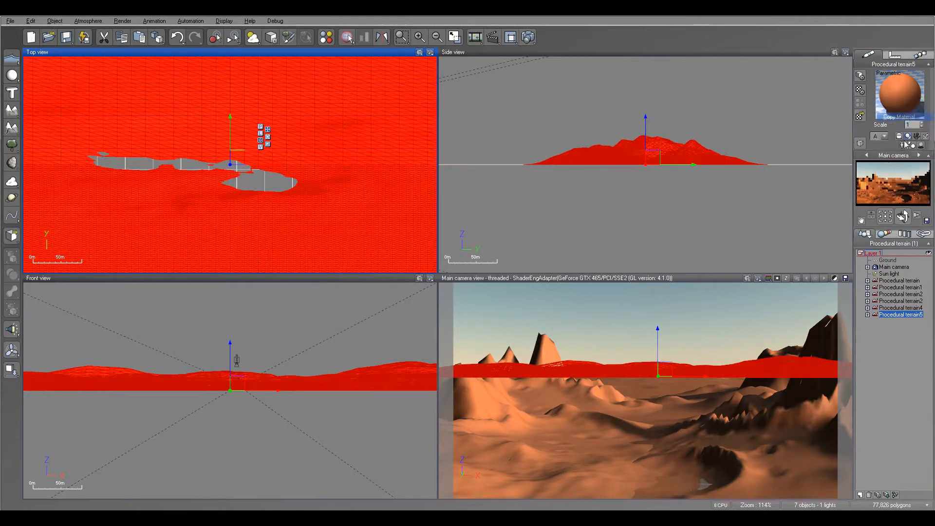
{"action": "left_click", "coordinate": [887, 260]}
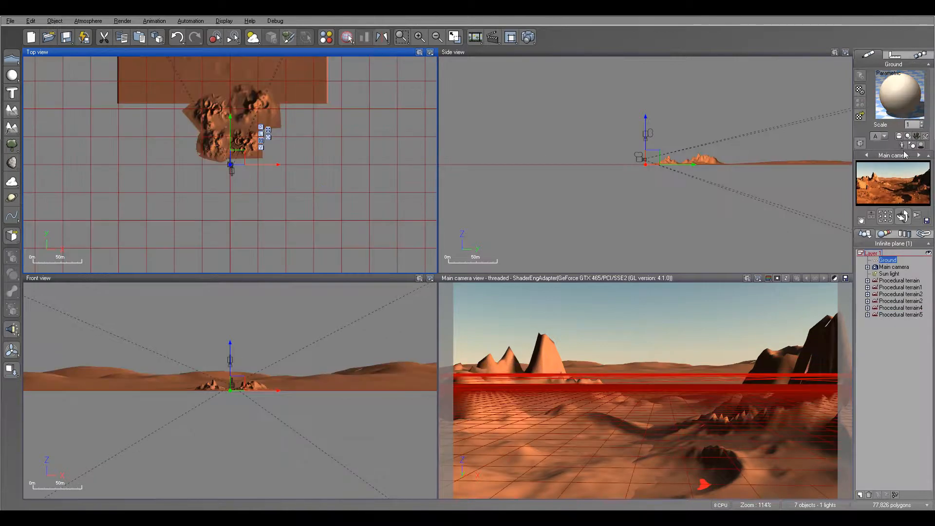
{"action": "right_click", "coordinate": [904, 85]}
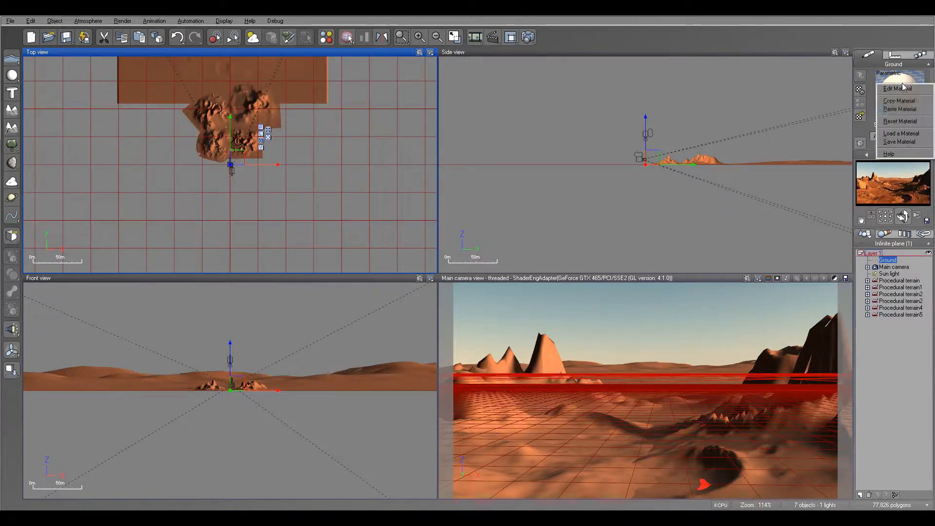
{"action": "left_click", "coordinate": [914, 111]}
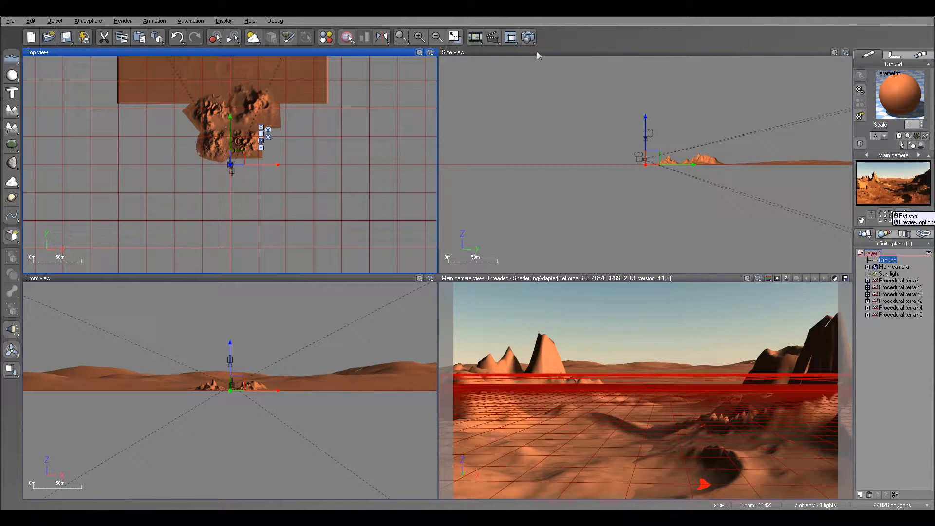
Step: Render the scene at Preview quality, 800x450, to check the materials on all terrains and the ground
{"action": "left_click", "coordinate": [528, 37]}
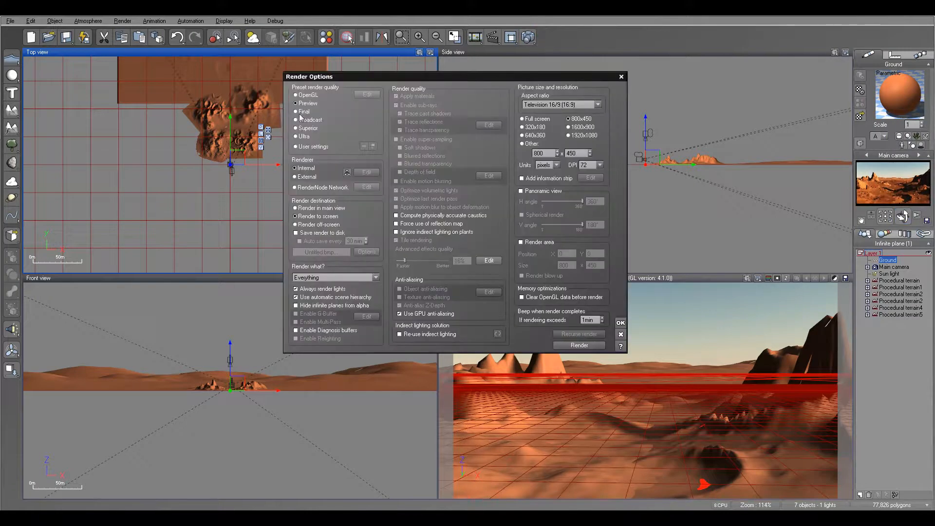
{"action": "left_click", "coordinate": [579, 346]}
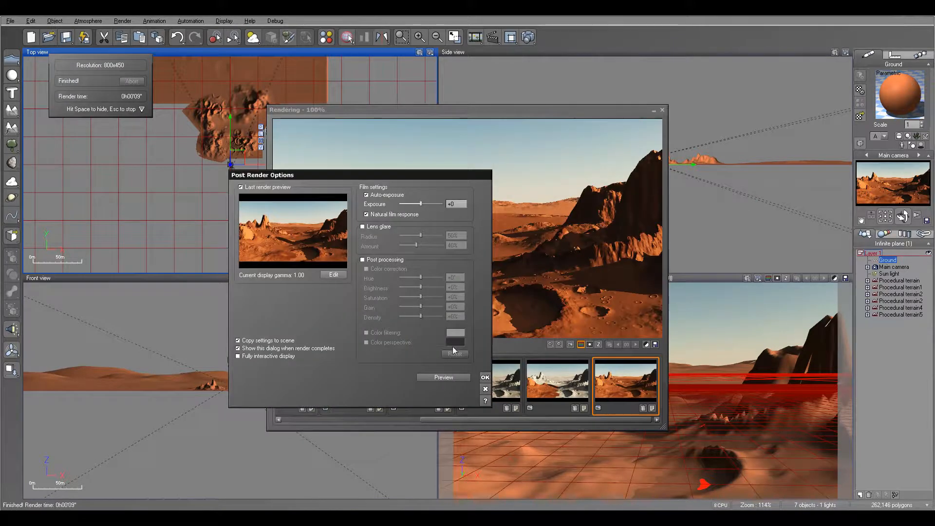
{"action": "left_click", "coordinate": [486, 378]}
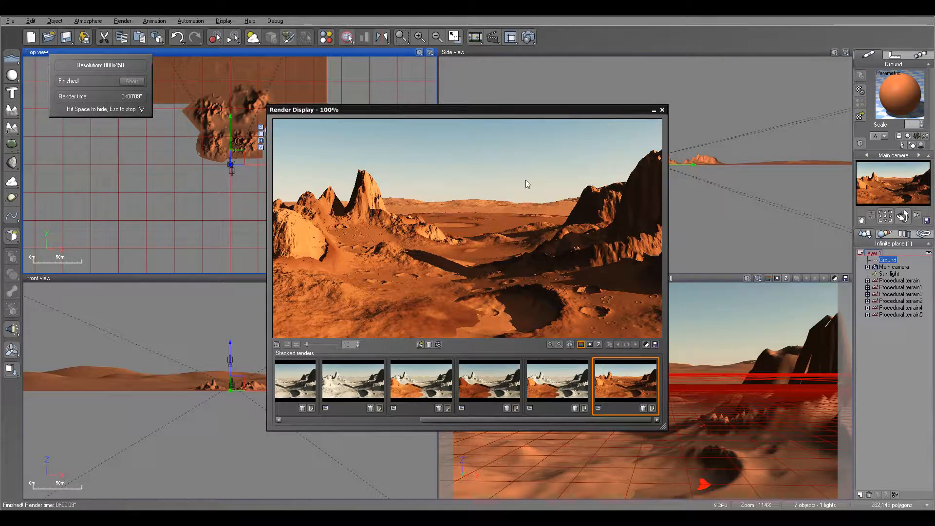
{"action": "left_click", "coordinate": [662, 110]}
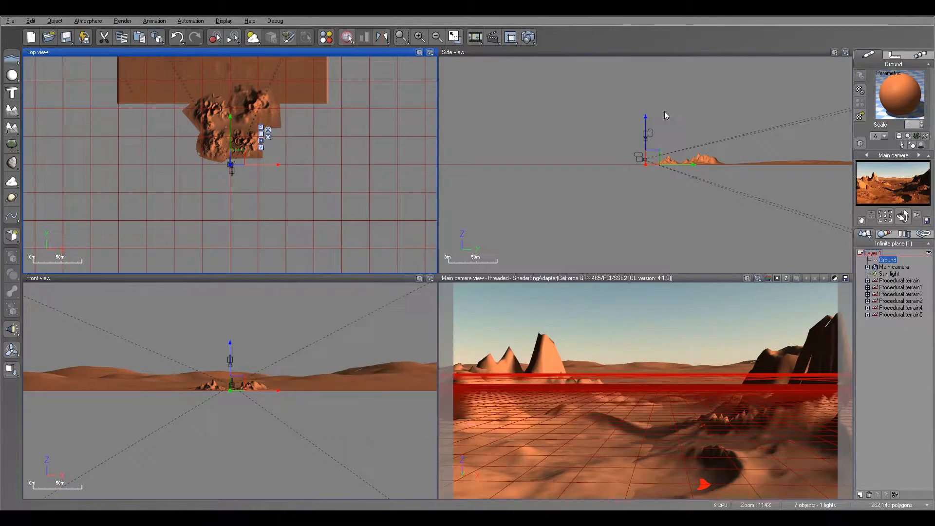
Step: Tilt the Main camera slightly upward and lower it to a height of about 7.55 m
{"action": "left_click", "coordinate": [891, 267]}
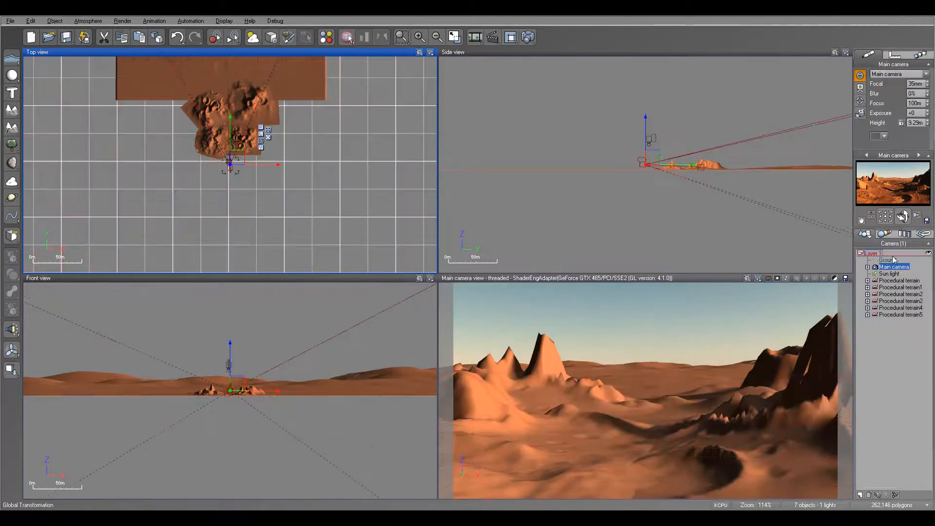
{"action": "left_click_drag", "start_coordinate": [902, 217], "coordinate": [802, 194]}
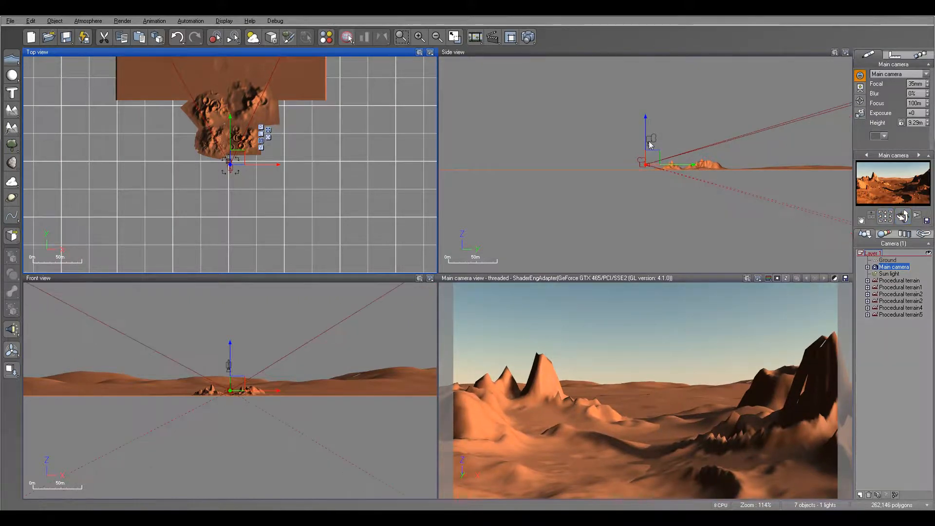
{"action": "left_click_drag", "start_coordinate": [647, 130], "coordinate": [648, 131]}
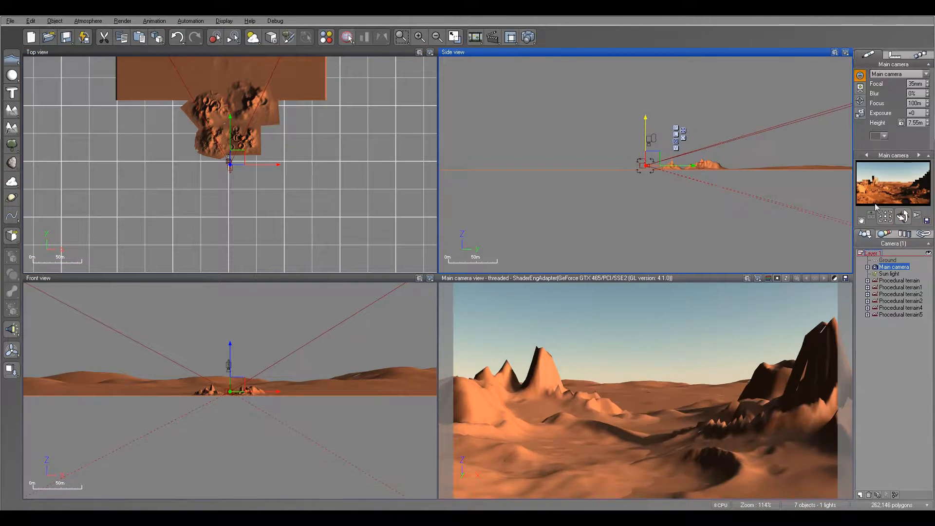
{"action": "left_click_drag", "start_coordinate": [904, 218], "coordinate": [903, 216]}
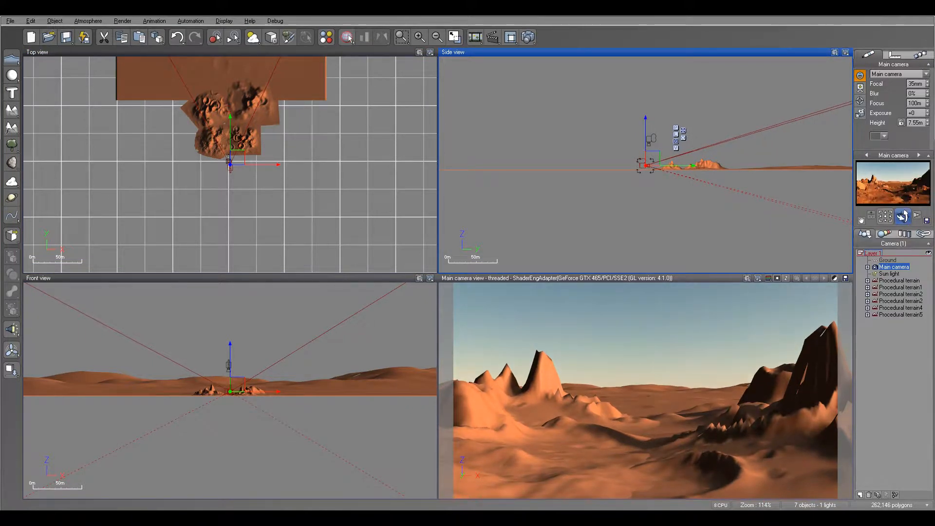
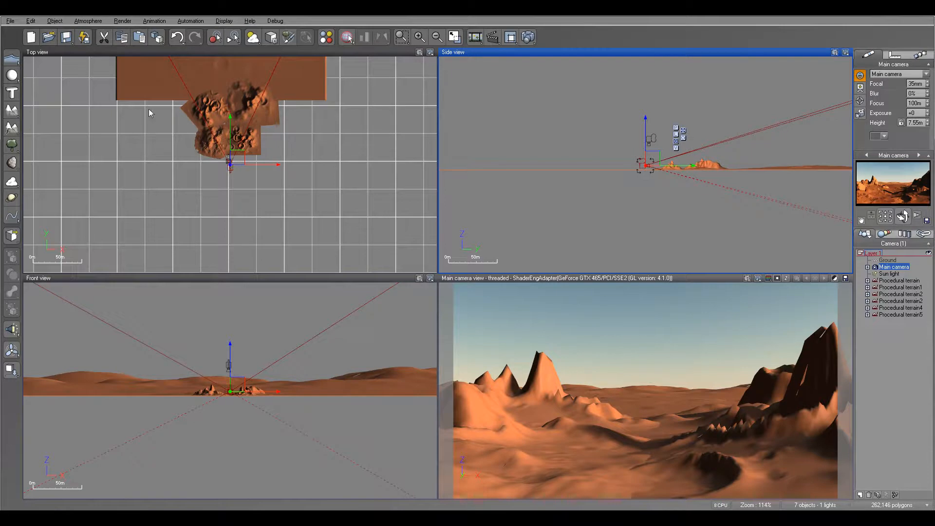
Step: Import rocket.pz3 from the SpaceTutorial folder as grouped single meshes, taking only frame 0 of the Poser animation
{"action": "left_click", "coordinate": [472, 93]}
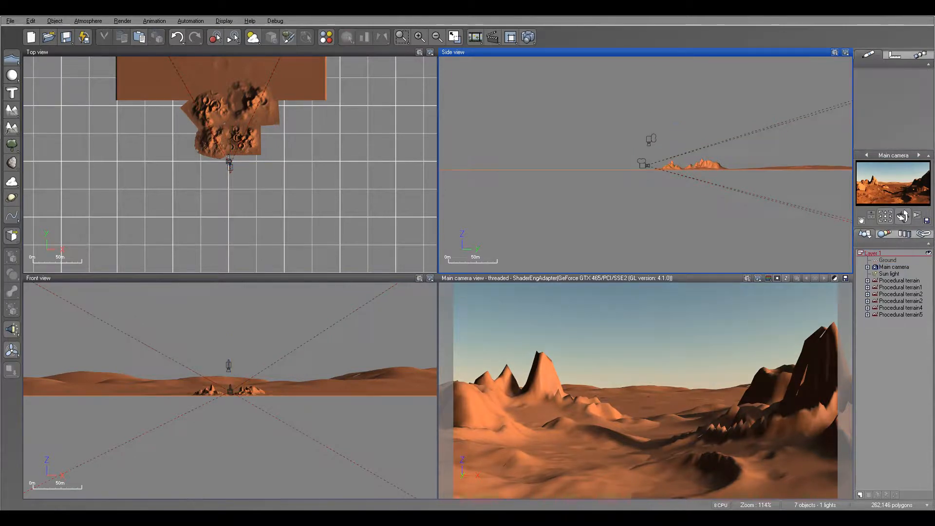
{"action": "left_click", "coordinate": [11, 22]}
{"action": "left_click", "coordinate": [61, 158]}
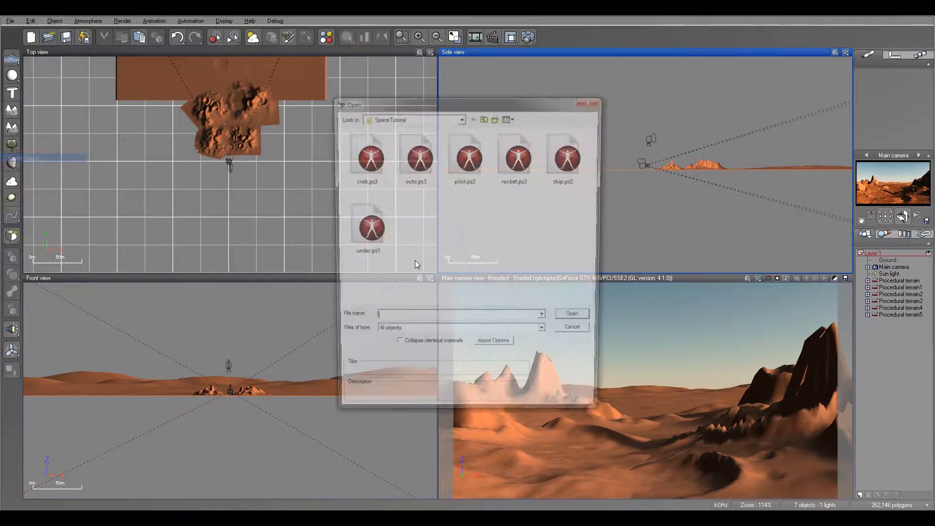
{"action": "left_click", "coordinate": [520, 158]}
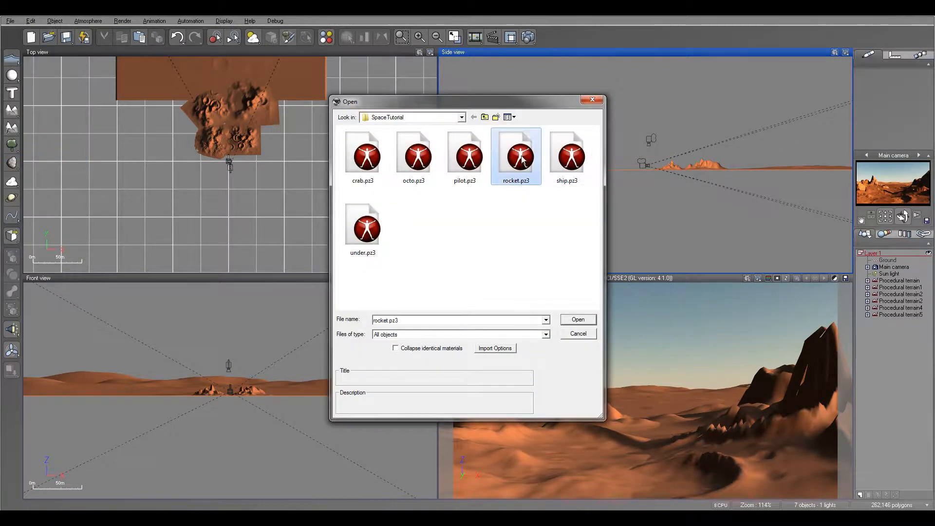
{"action": "left_click", "coordinate": [575, 322]}
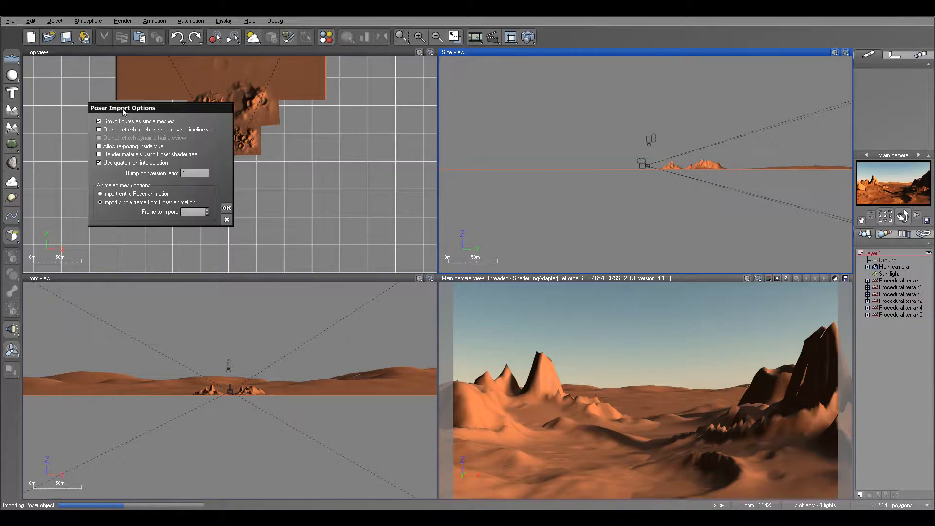
{"action": "left_click", "coordinate": [227, 207]}
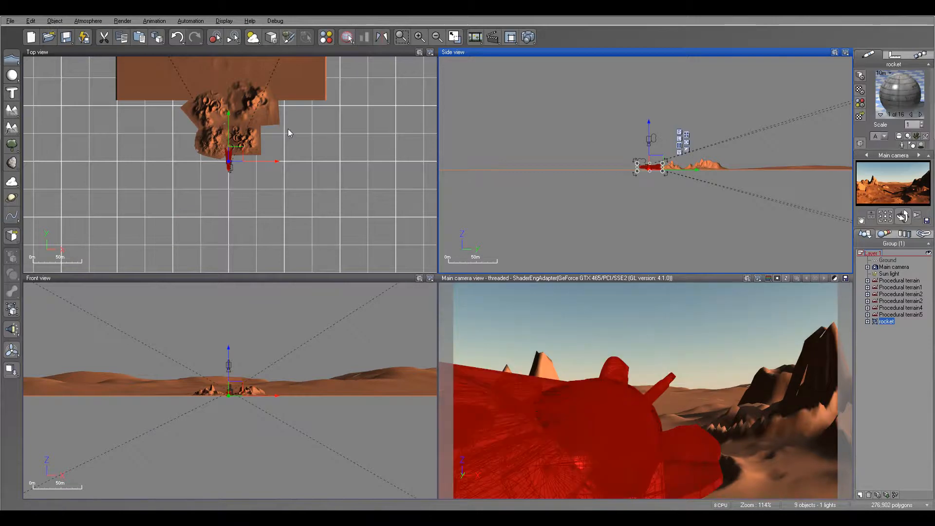
Step: Move the rocket away from the camera, past the mountains and onto the distant cratered terrain
{"action": "right_click_drag", "start_coordinate": [288, 130], "coordinate": [342, 182]}
{"action": "scroll", "coordinate": [342, 182], "scroll_direction": "up", "scroll_amount": 3}
{"action": "left_click_drag", "start_coordinate": [285, 221], "coordinate": [279, 78]}
{"action": "right_click_drag", "start_coordinate": [288, 116], "coordinate": [298, 227]}
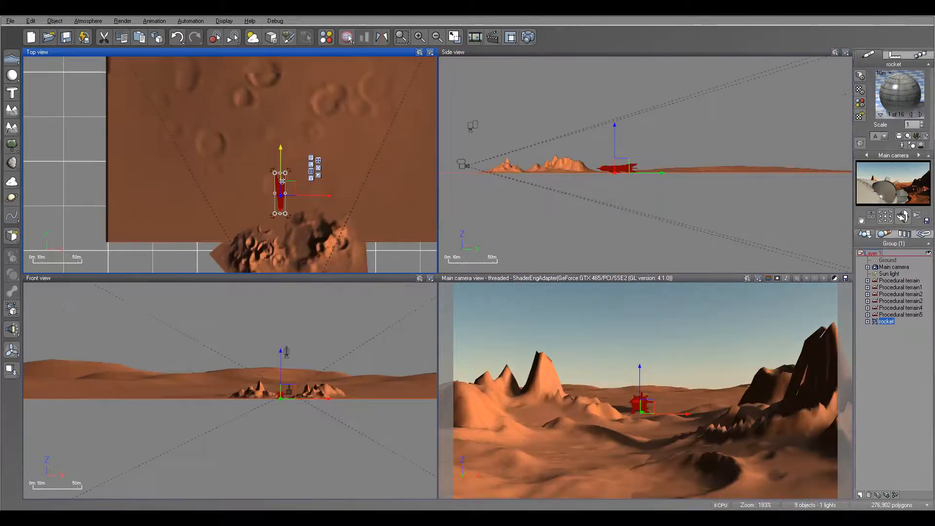
{"action": "left_click_drag", "start_coordinate": [289, 188], "coordinate": [293, 147]}
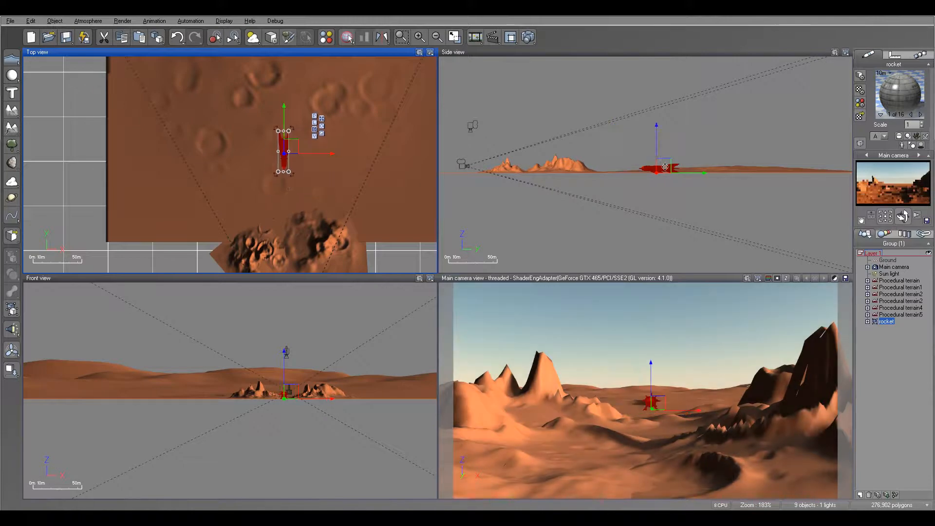
Step: Rotate the rocket upright so its nose points to the sky and drop it onto the terrain
{"action": "left_click", "coordinate": [667, 167]}
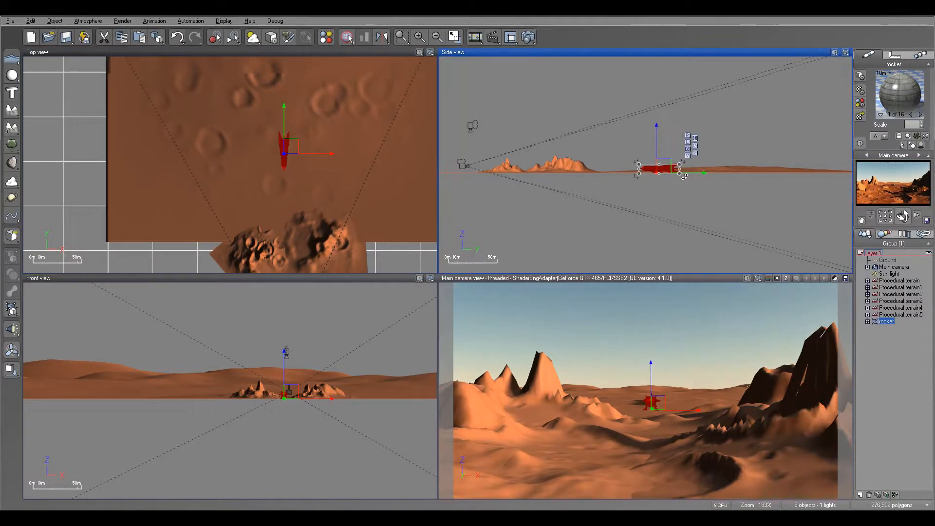
{"action": "left_click_drag", "start_coordinate": [684, 177], "coordinate": [697, 137]}
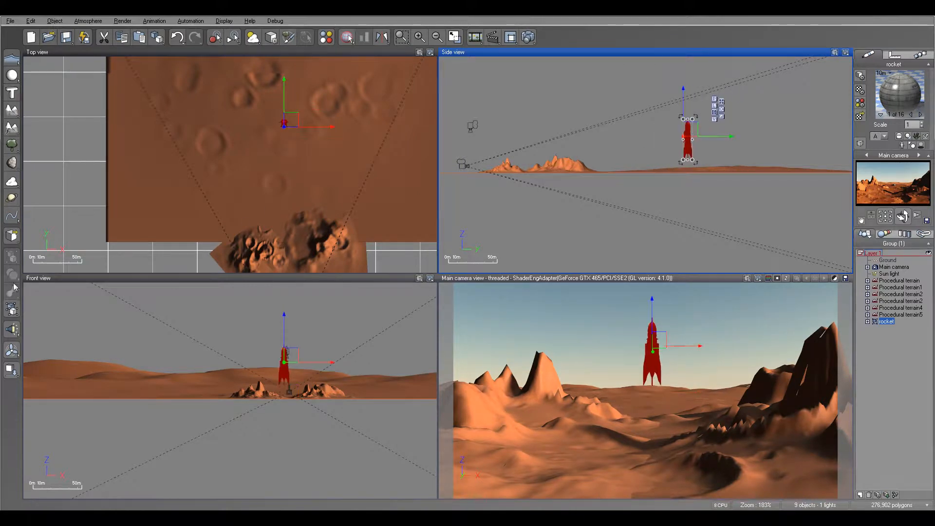
{"action": "left_click", "coordinate": [11, 370]}
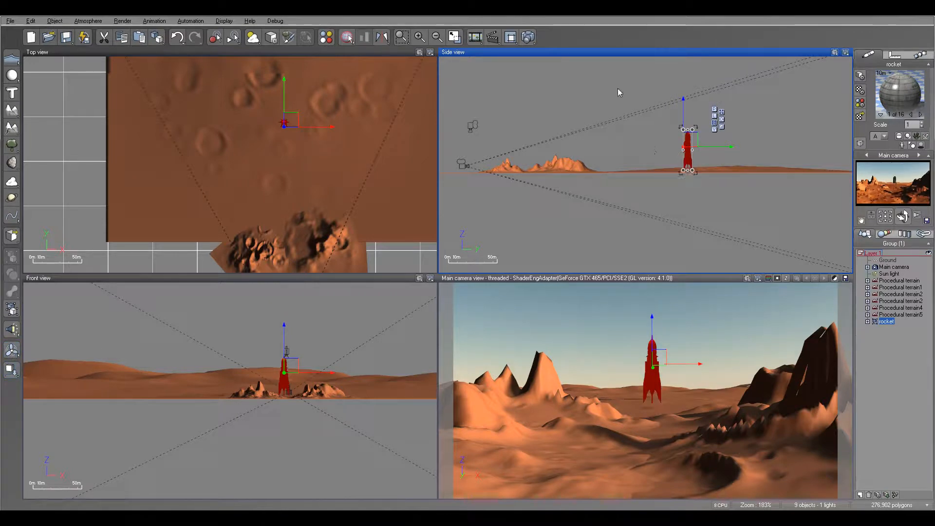
Step: Render the scene at 800x450 to check the rocket in the landscape, accepting the post render options
{"action": "left_click", "coordinate": [527, 36]}
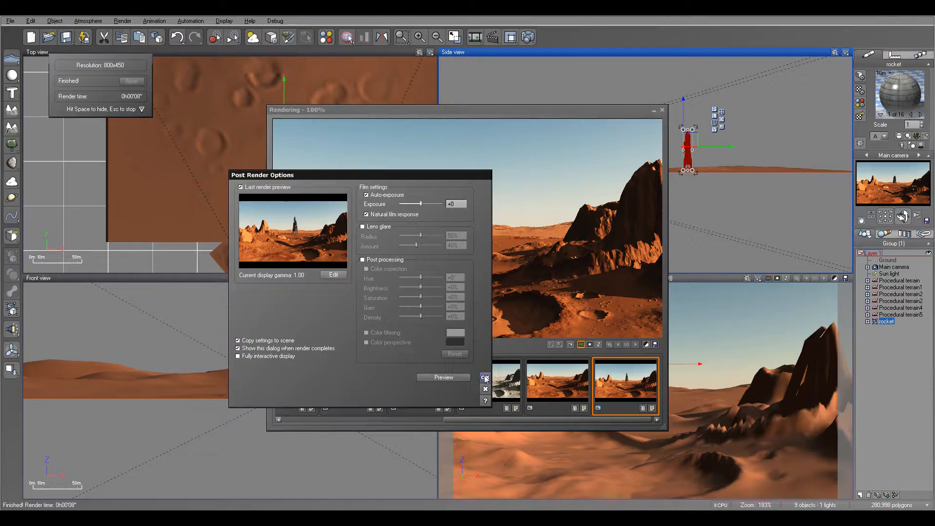
{"action": "left_click", "coordinate": [485, 377]}
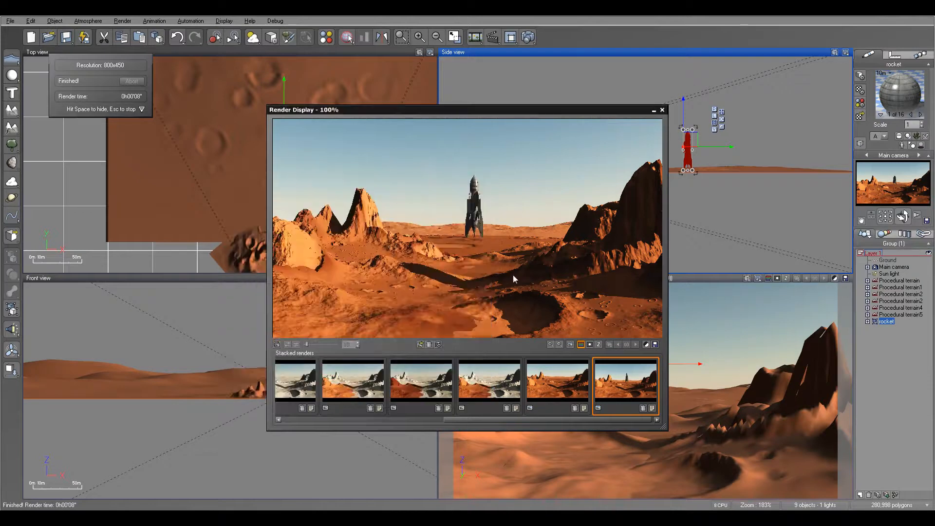
{"action": "left_click", "coordinate": [662, 111]}
Step: Add a Planet to the scene and select it for placement
{"action": "scroll", "coordinate": [331, 122], "scroll_direction": "down", "scroll_amount": 5}
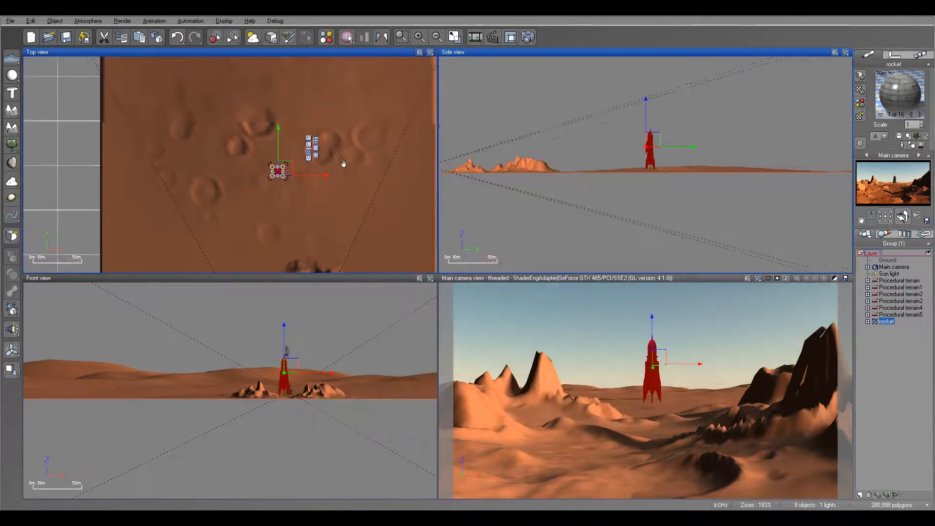
{"action": "right_click_drag", "start_coordinate": [340, 104], "coordinate": [329, 146]}
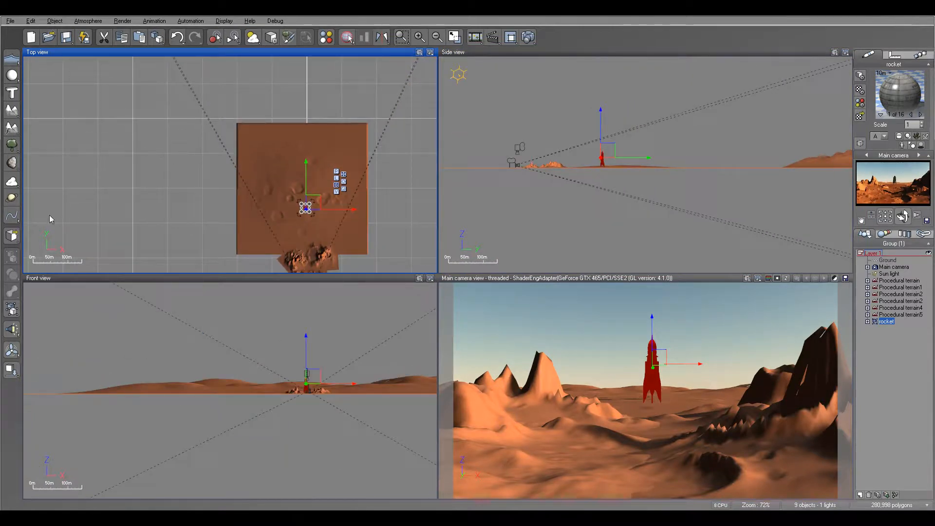
{"action": "left_click", "coordinate": [12, 198]}
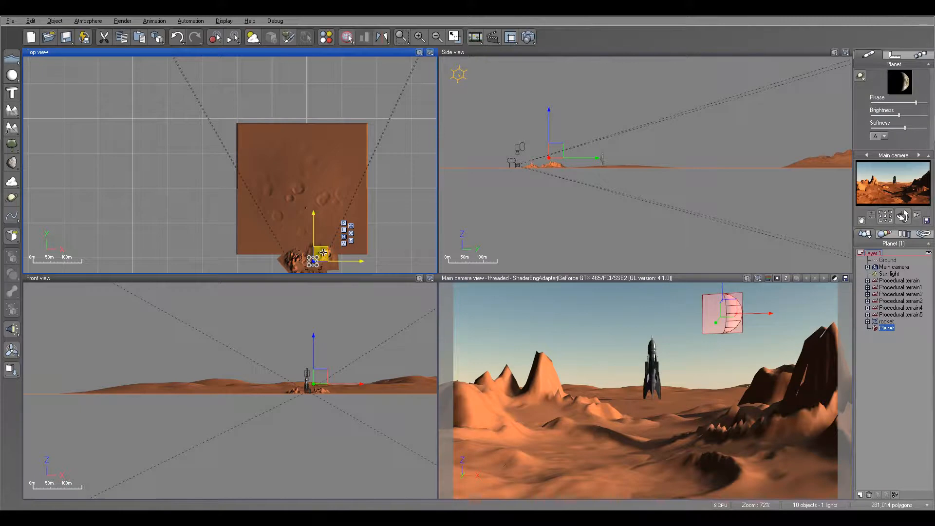
{"action": "right_click_drag", "start_coordinate": [341, 233], "coordinate": [357, 181]}
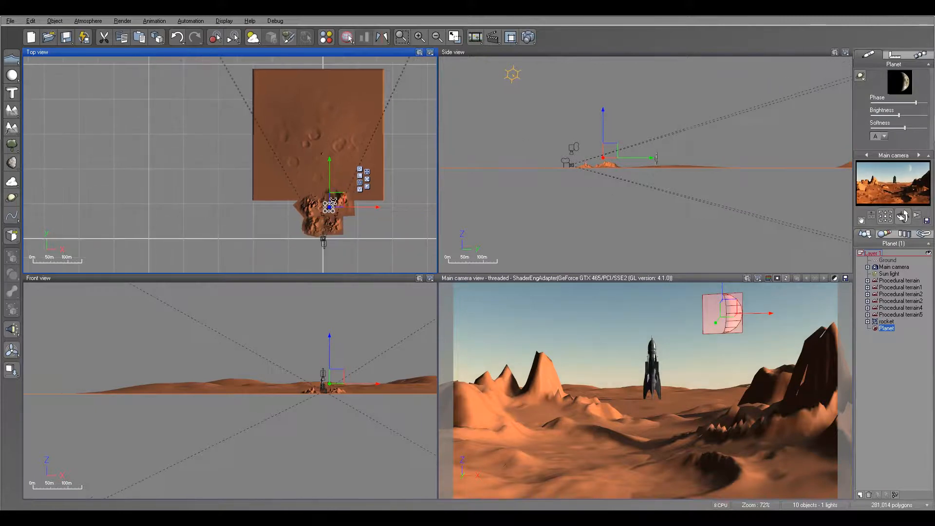
{"action": "scroll", "coordinate": [334, 207], "scroll_direction": "up", "scroll_amount": 4}
{"action": "left_click", "coordinate": [347, 200]}
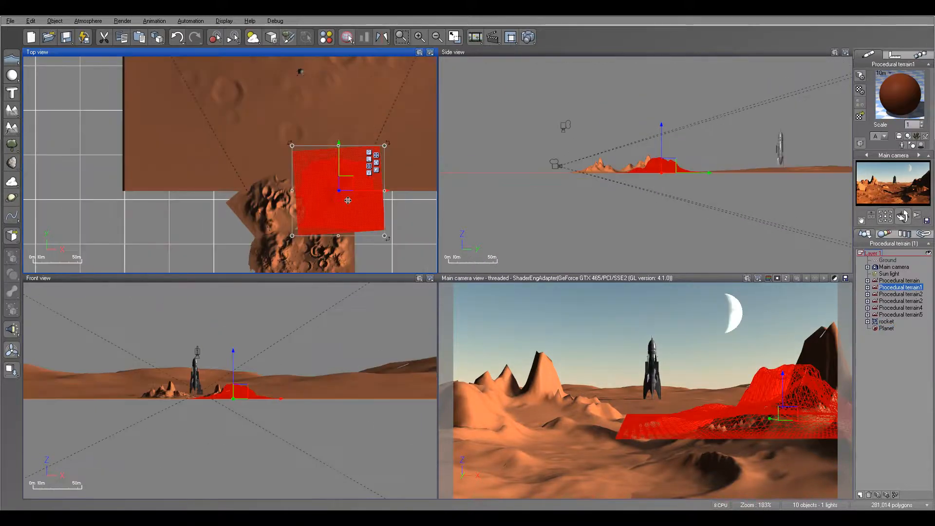
{"action": "left_click", "coordinate": [886, 329]}
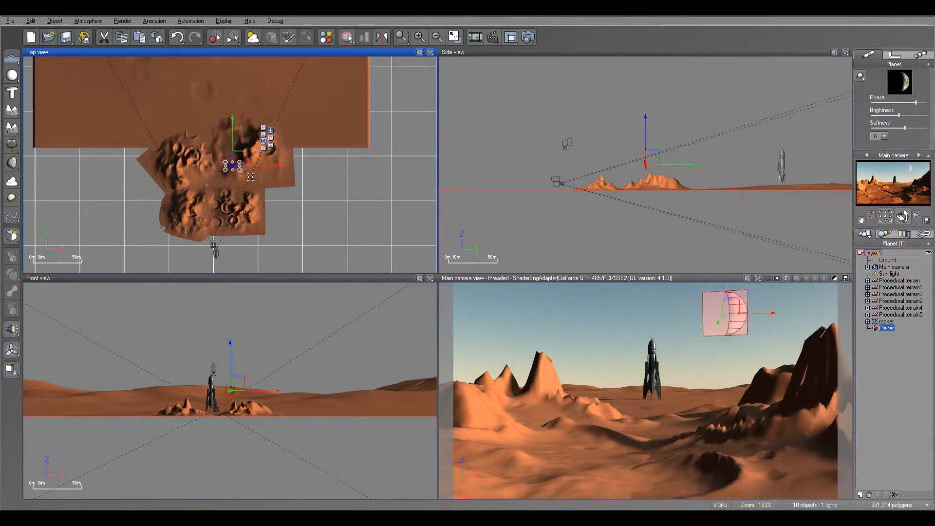
Step: Enlarge the Planet and position it low in the sky, between the rocket and the right-hand cliffs, partly behind the rocks
{"action": "left_click_drag", "start_coordinate": [235, 170], "coordinate": [243, 172]}
{"action": "scroll", "coordinate": [701, 188], "scroll_direction": "up", "scroll_amount": 1}
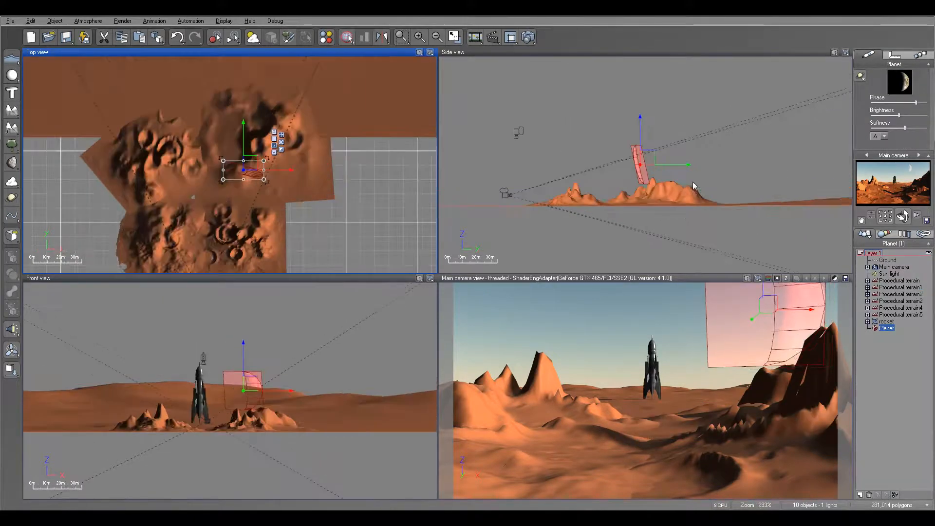
{"action": "left_click_drag", "start_coordinate": [643, 131], "coordinate": [643, 144]}
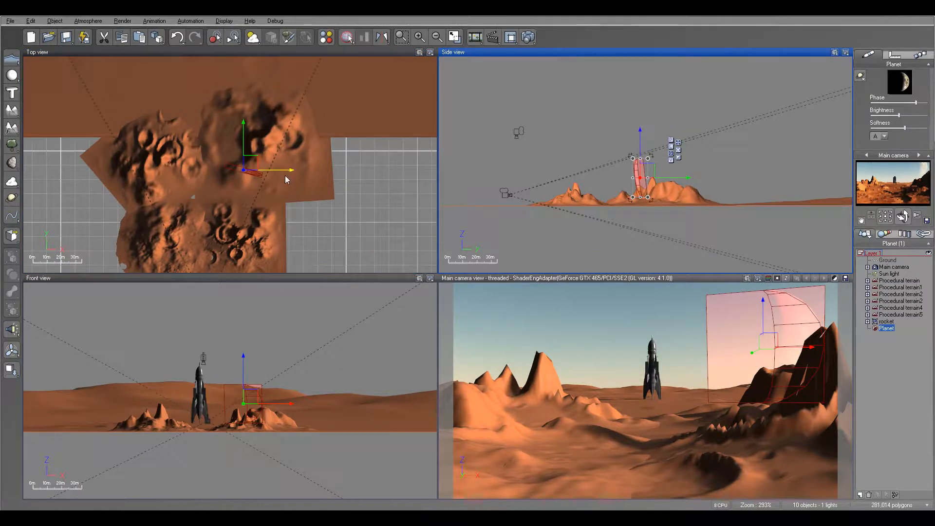
{"action": "left_click_drag", "start_coordinate": [274, 169], "coordinate": [263, 169]}
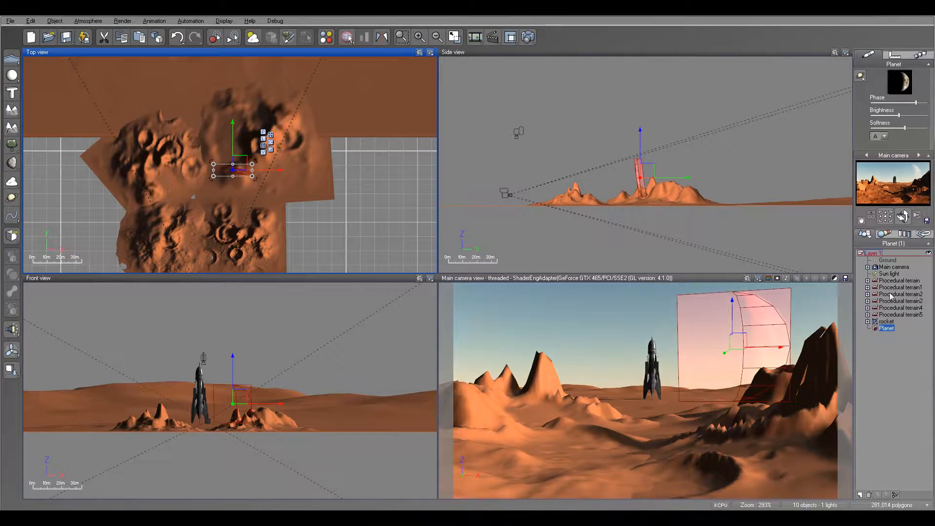
Step: Move the Sun light to the camera's left side, beside the mountain terrains, to light the valley from the left
{"action": "left_click", "coordinate": [888, 273]}
{"action": "scroll", "coordinate": [140, 106], "scroll_direction": "down", "scroll_amount": 5}
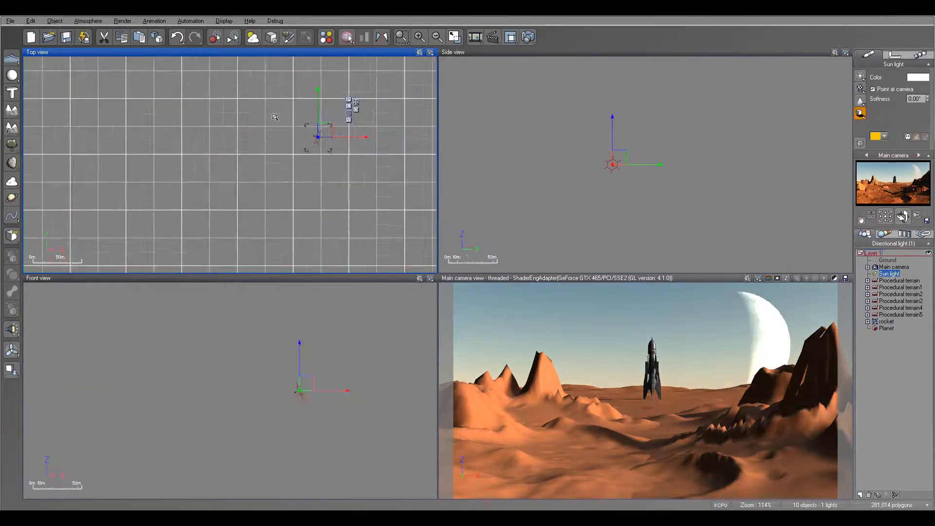
{"action": "left_click_drag", "start_coordinate": [129, 108], "coordinate": [115, 95]}
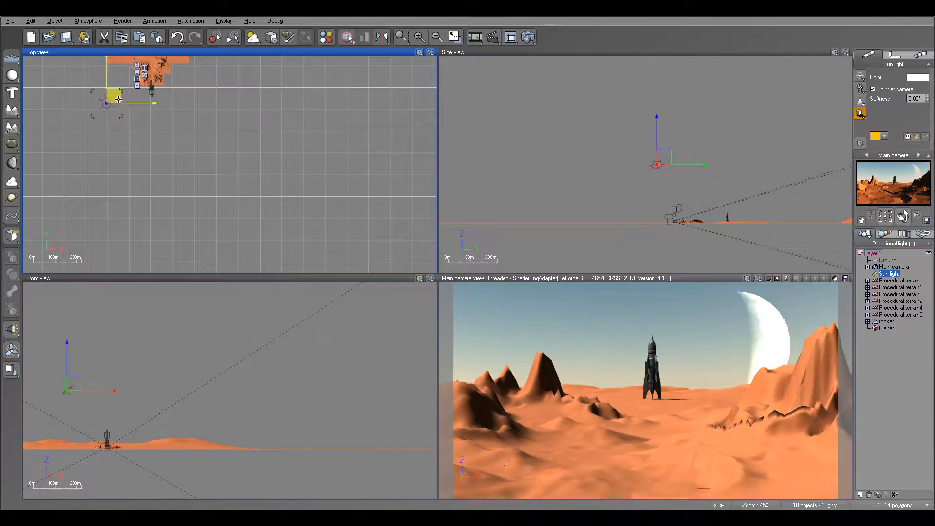
{"action": "left_click_drag", "start_coordinate": [663, 159], "coordinate": [658, 179]}
{"action": "right_click_drag", "start_coordinate": [157, 131], "coordinate": [338, 230]}
{"action": "scroll", "coordinate": [274, 154], "scroll_direction": "up", "scroll_amount": 3}
{"action": "left_click_drag", "start_coordinate": [245, 187], "coordinate": [254, 125]}
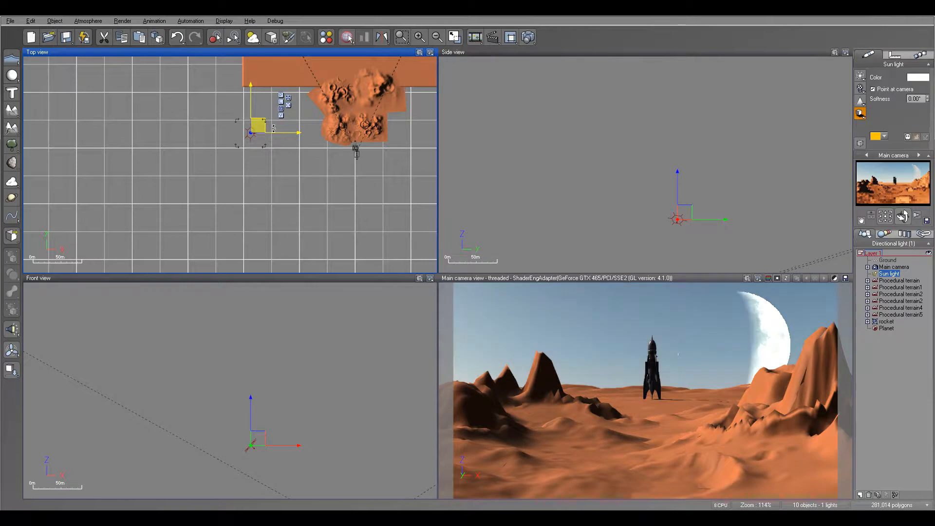
Step: Lower the Sun light to roughly half its height above the ground for a lower sun angle
{"action": "right_click_drag", "start_coordinate": [665, 144], "coordinate": [600, 95]}
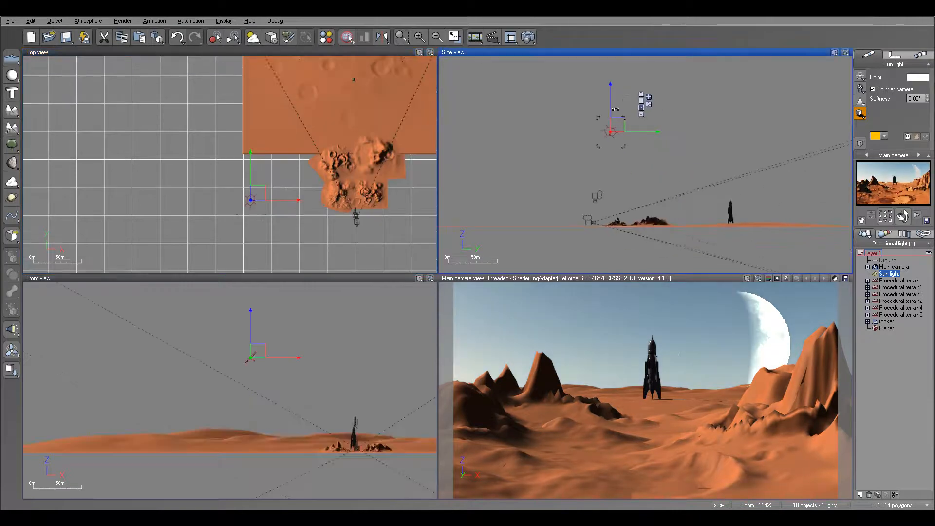
{"action": "left_click_drag", "start_coordinate": [613, 141], "coordinate": [614, 148]}
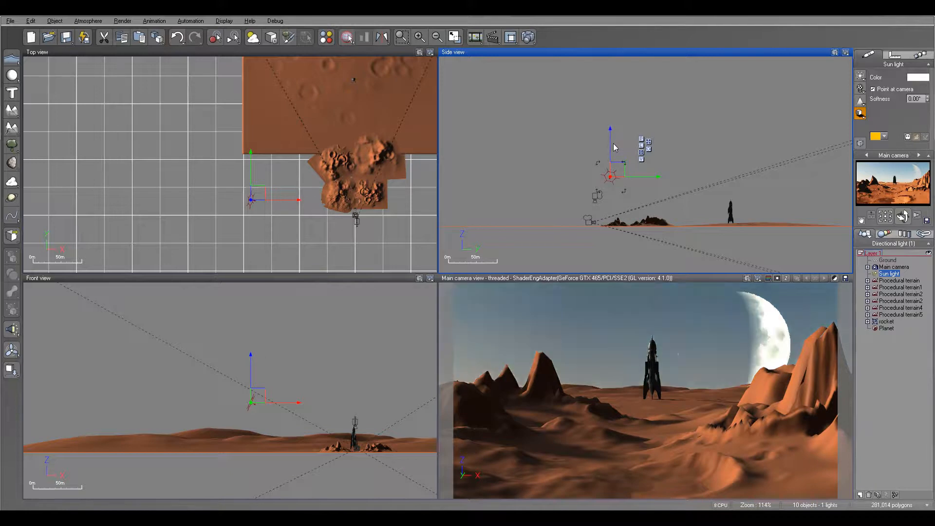
{"action": "scroll", "coordinate": [614, 146], "scroll_direction": "up", "scroll_amount": 3}
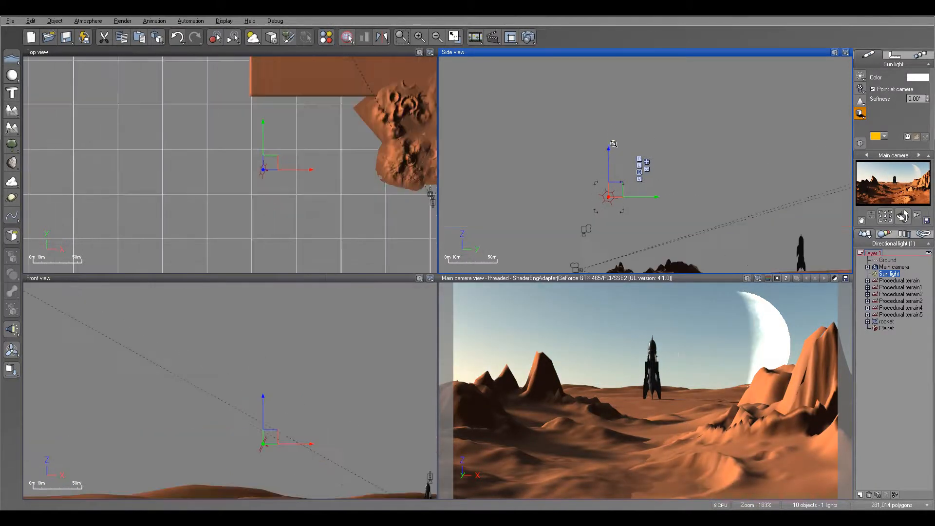
{"action": "right_click_drag", "start_coordinate": [627, 156], "coordinate": [625, 129]}
Step: Shift the Sun light farther forward beside the terrains and lower it more, undoing the last stray change
{"action": "right_click_drag", "start_coordinate": [393, 157], "coordinate": [340, 116]}
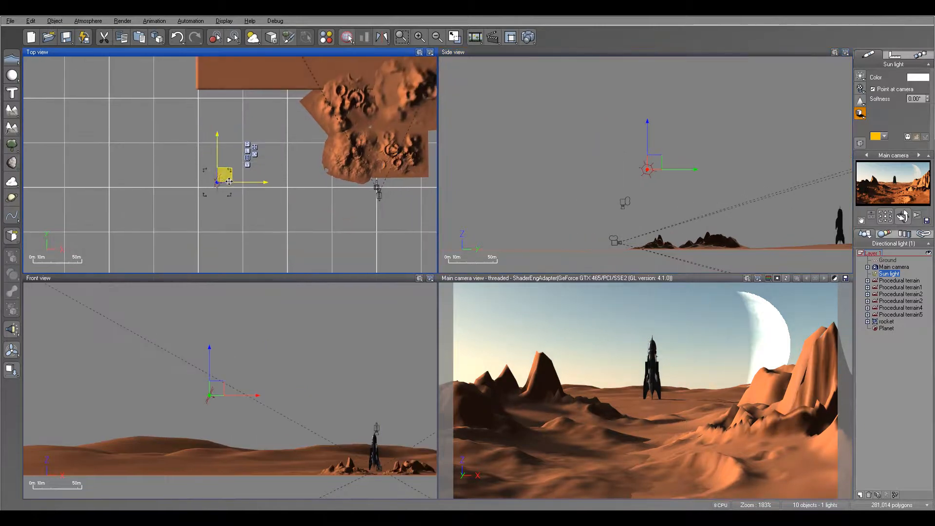
{"action": "left_click_drag", "start_coordinate": [232, 184], "coordinate": [237, 139]}
{"action": "left_click_drag", "start_coordinate": [663, 132], "coordinate": [663, 159]}
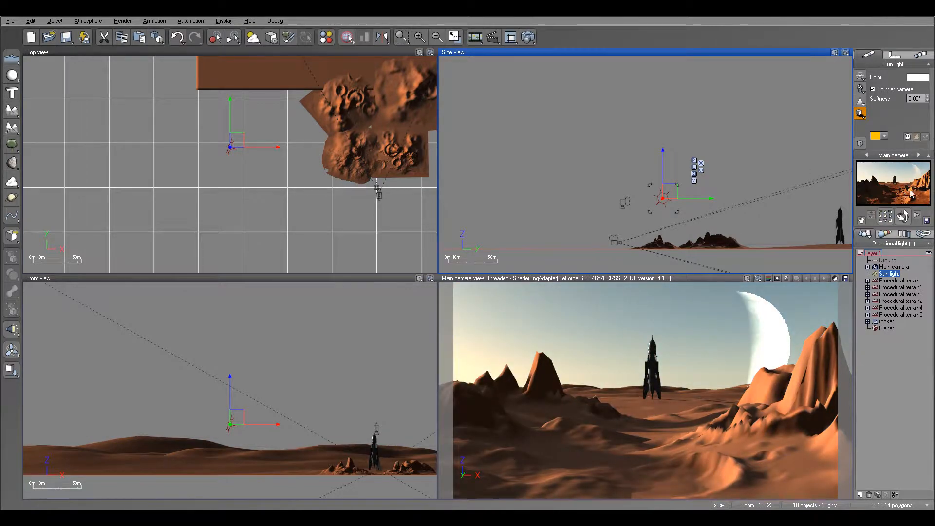
{"action": "left_click", "coordinate": [232, 124]}
{"action": "key", "text": "ctrl+z"}
{"action": "right_click_drag", "start_coordinate": [704, 170], "coordinate": [667, 142]}
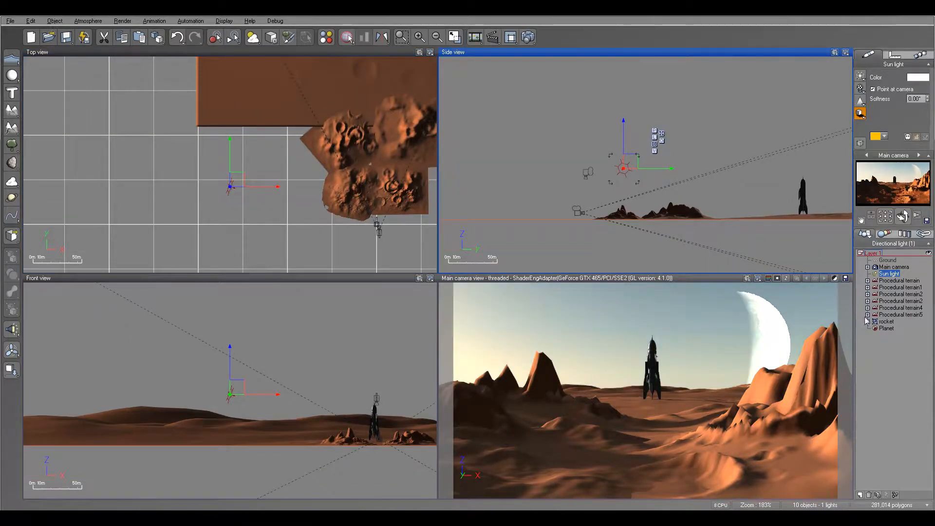
Step: Shift the Planet's phase so its opposite side is lit, raise its softness to maximum and increase its brightness slightly
{"action": "double_click", "coordinate": [885, 327]}
{"action": "right_click_drag", "start_coordinate": [341, 176], "coordinate": [426, 176]}
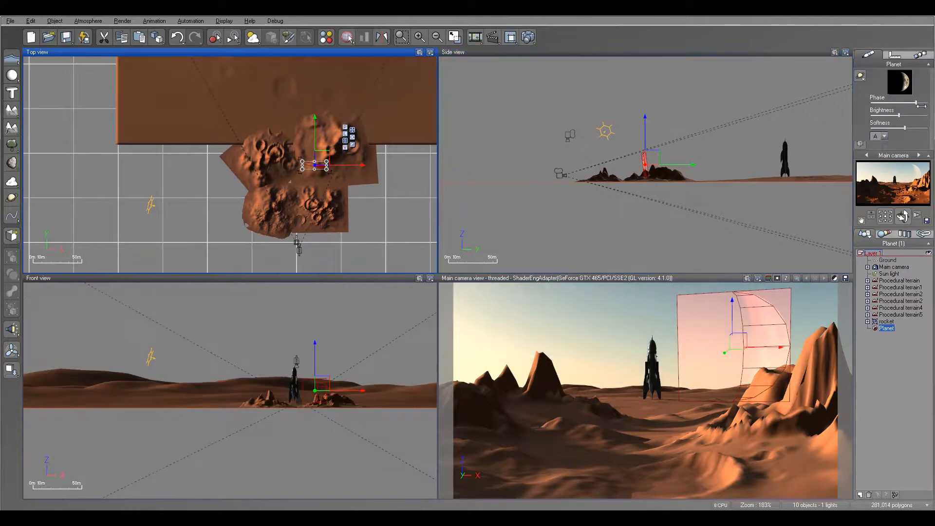
{"action": "left_click", "coordinate": [897, 103]}
{"action": "left_click_drag", "start_coordinate": [895, 105], "coordinate": [890, 105]}
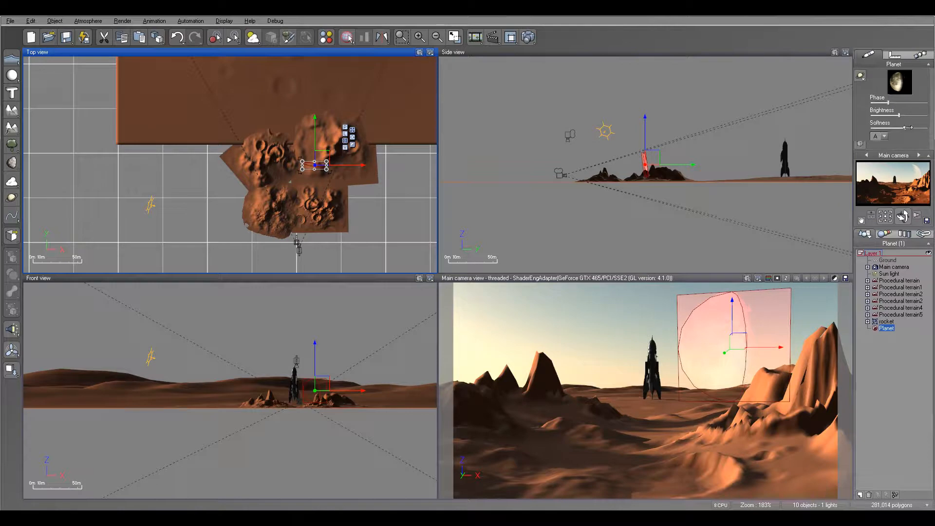
{"action": "left_click", "coordinate": [928, 127]}
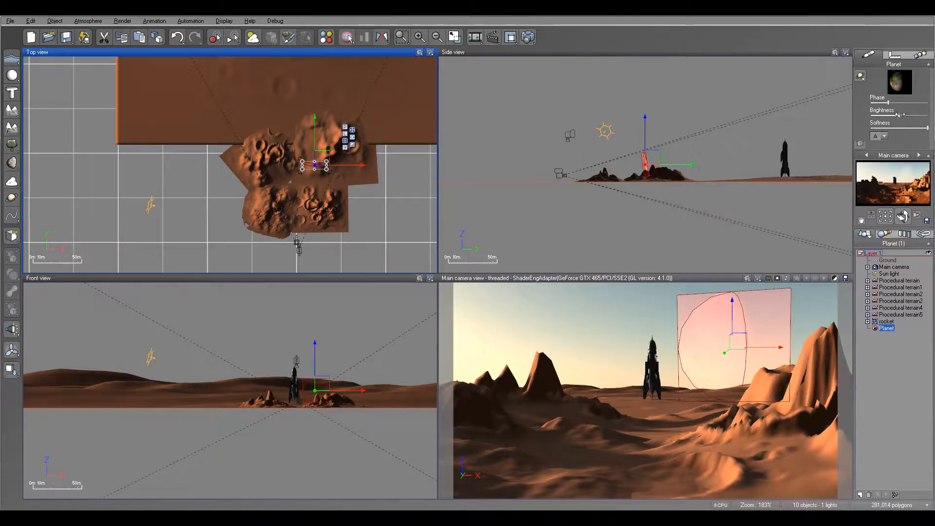
{"action": "left_click", "coordinate": [912, 115]}
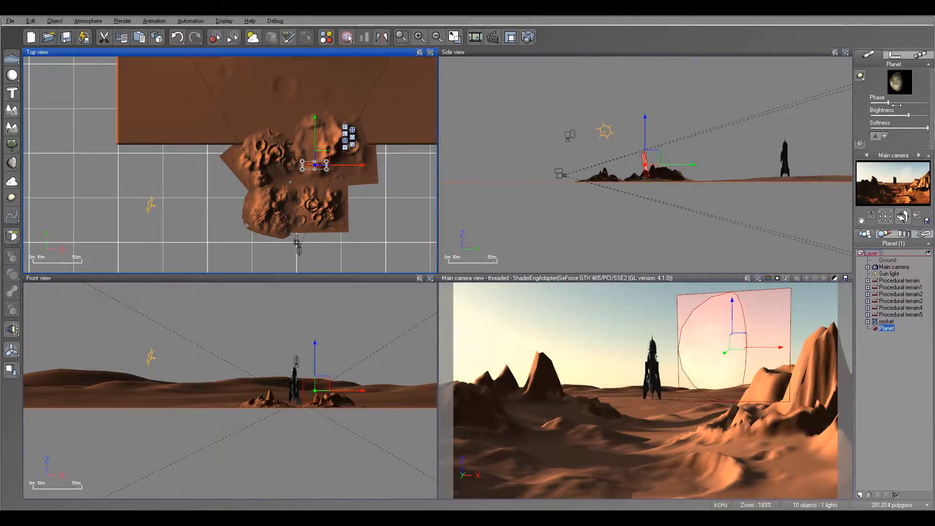
Step: Widen the Planet's phase to nearly full and change its type to Saturn
{"action": "left_click", "coordinate": [897, 103]}
{"action": "left_click_drag", "start_coordinate": [897, 103], "coordinate": [900, 104]}
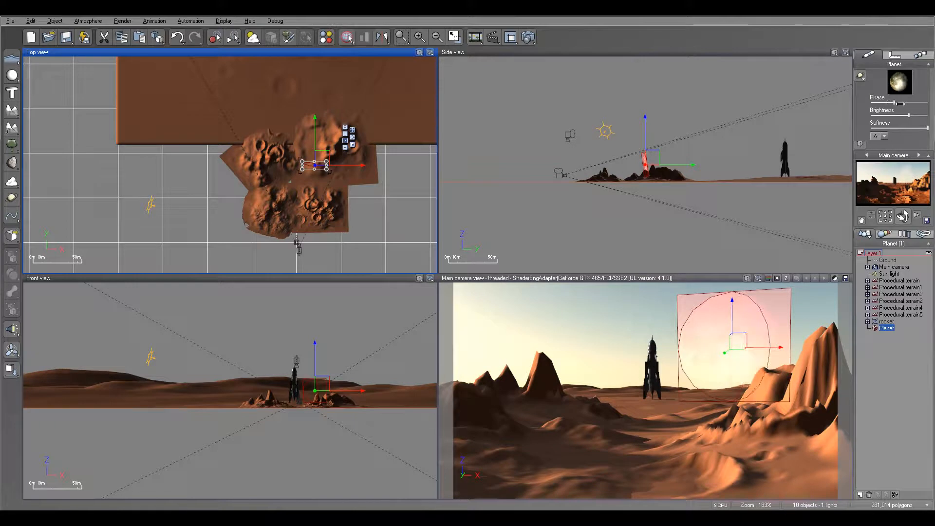
{"action": "left_click", "coordinate": [861, 76]}
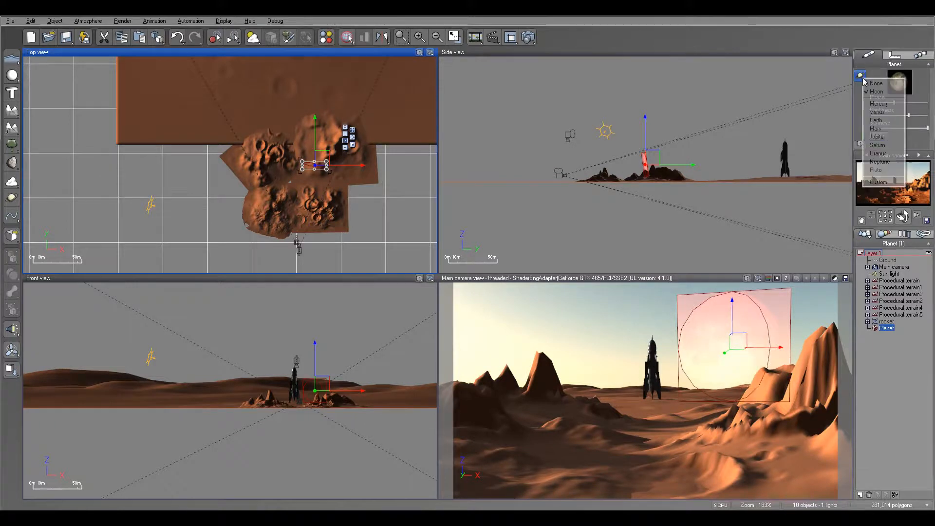
{"action": "left_click", "coordinate": [888, 145]}
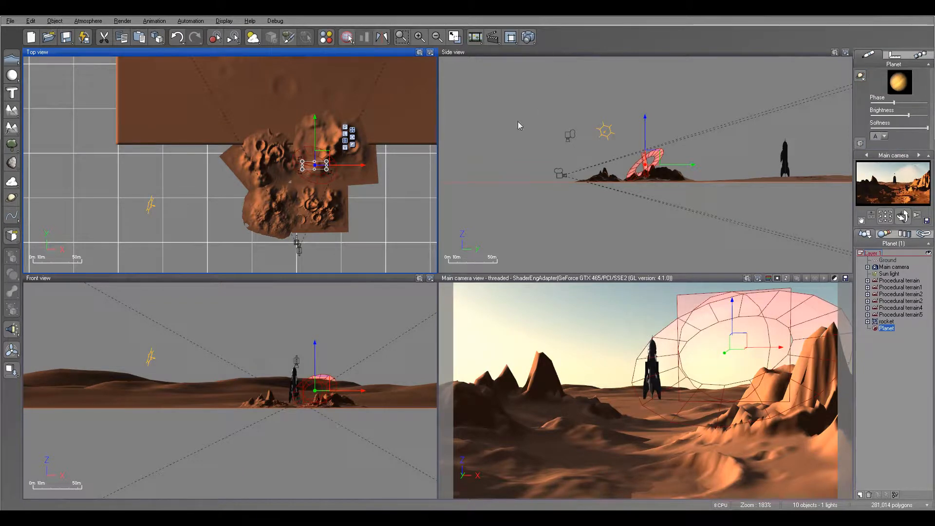
Step: Add a second, smaller planet and position it high in the sky just above the rocket
{"action": "left_click", "coordinate": [12, 198]}
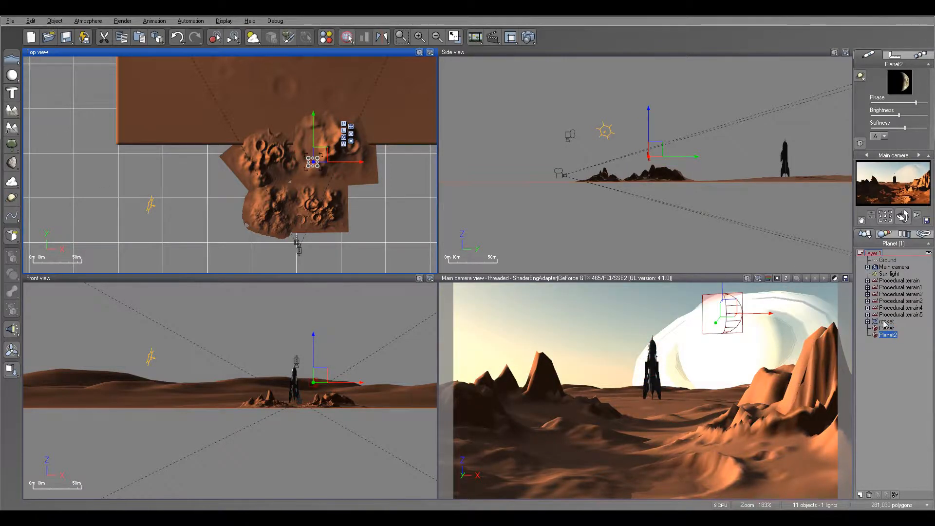
{"action": "scroll", "coordinate": [392, 194], "scroll_direction": "up", "scroll_amount": 3}
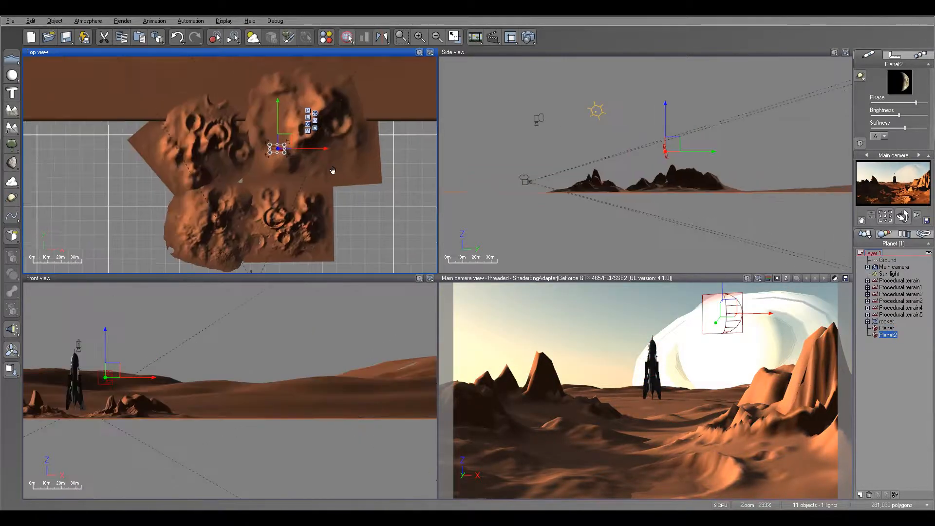
{"action": "right_click_drag", "start_coordinate": [301, 157], "coordinate": [423, 211]}
{"action": "left_click_drag", "start_coordinate": [397, 184], "coordinate": [370, 186]}
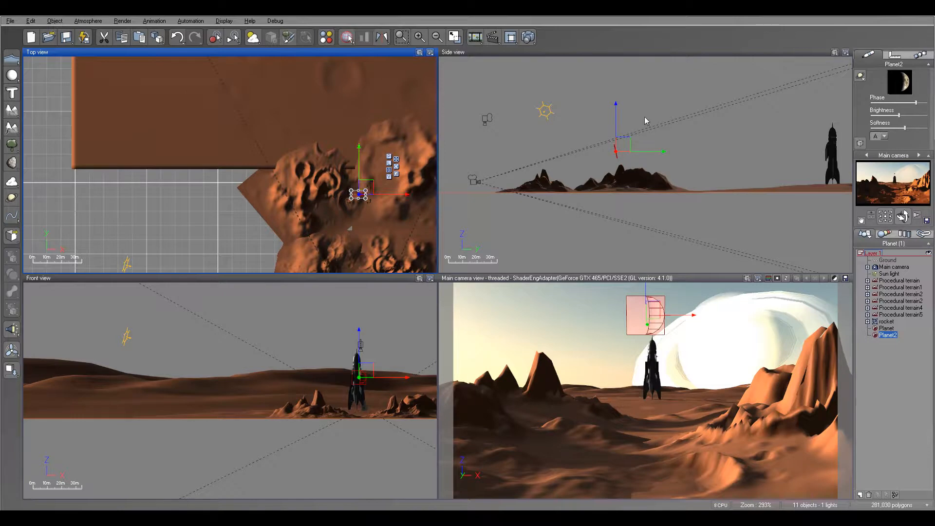
{"action": "left_click_drag", "start_coordinate": [624, 146], "coordinate": [626, 144]}
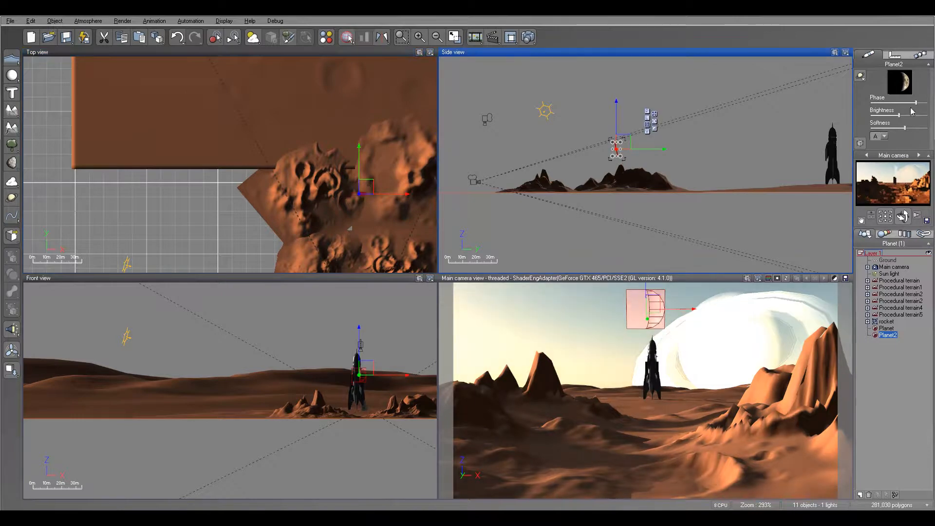
Step: Give the second planet a nearly full phase, maximum softness and the Mars type, and check it in a test render
{"action": "left_click_drag", "start_coordinate": [915, 102], "coordinate": [895, 102]}
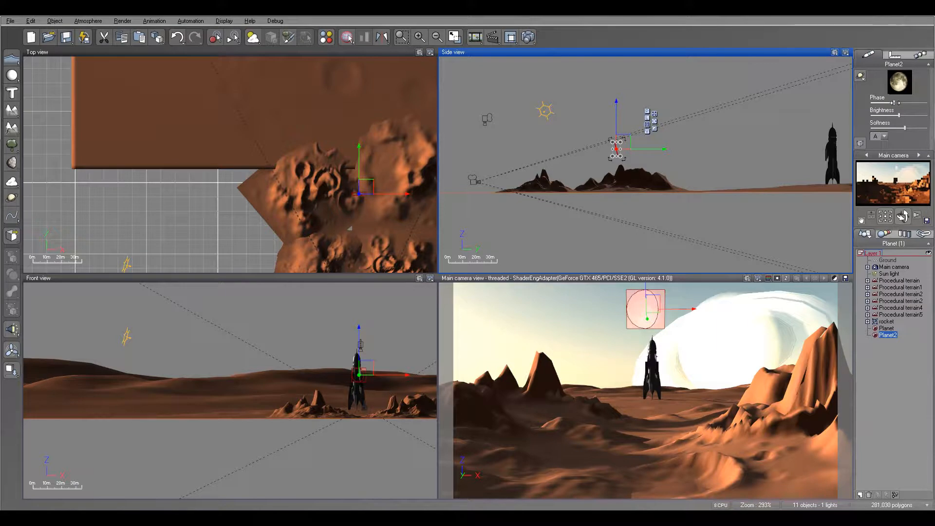
{"action": "left_click_drag", "start_coordinate": [905, 128], "coordinate": [928, 129]}
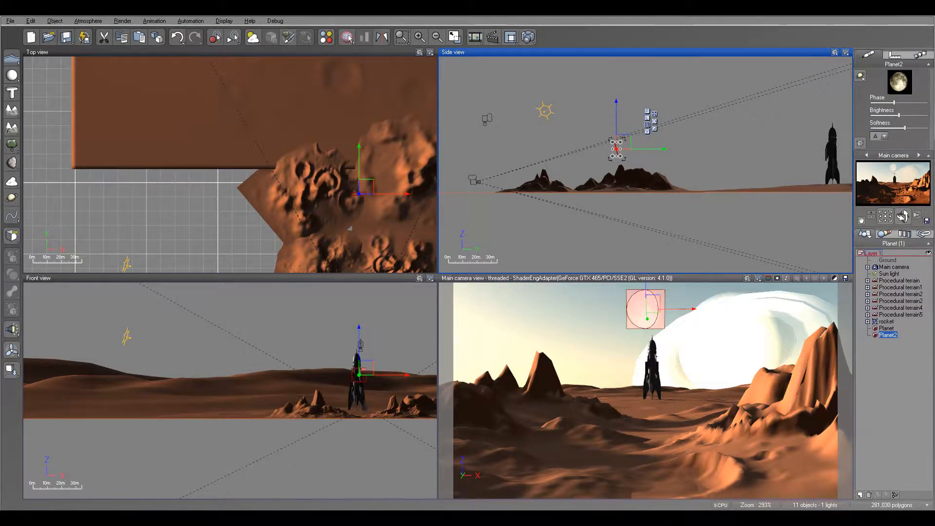
{"action": "left_click", "coordinate": [860, 76]}
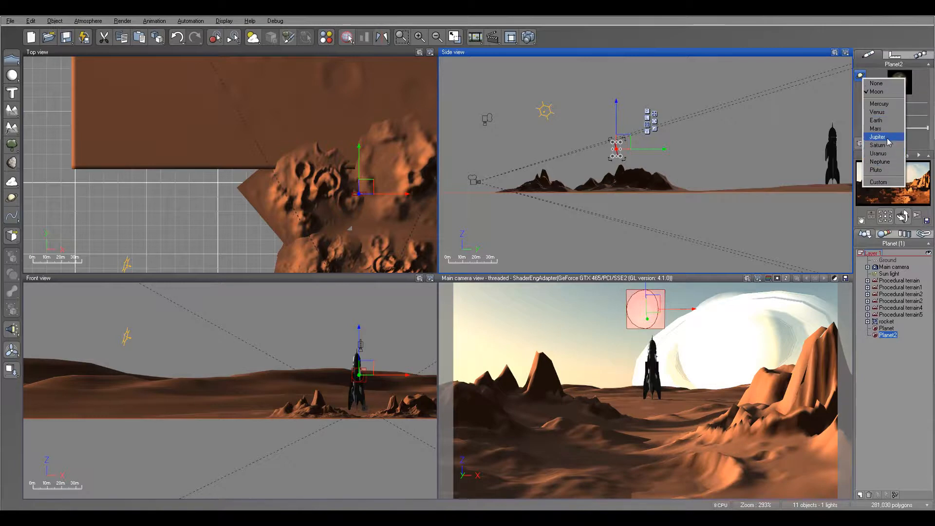
{"action": "left_click", "coordinate": [886, 129]}
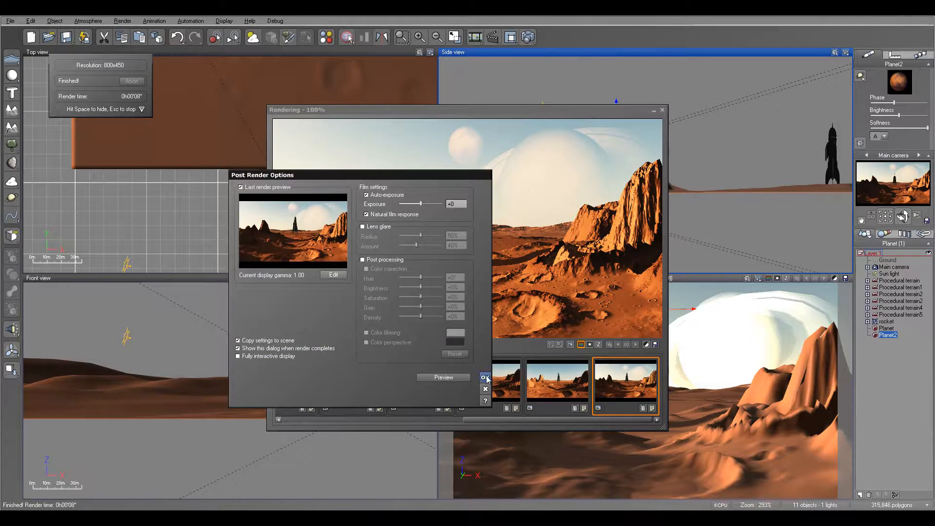
{"action": "left_click", "coordinate": [485, 377]}
{"action": "left_click", "coordinate": [662, 109]}
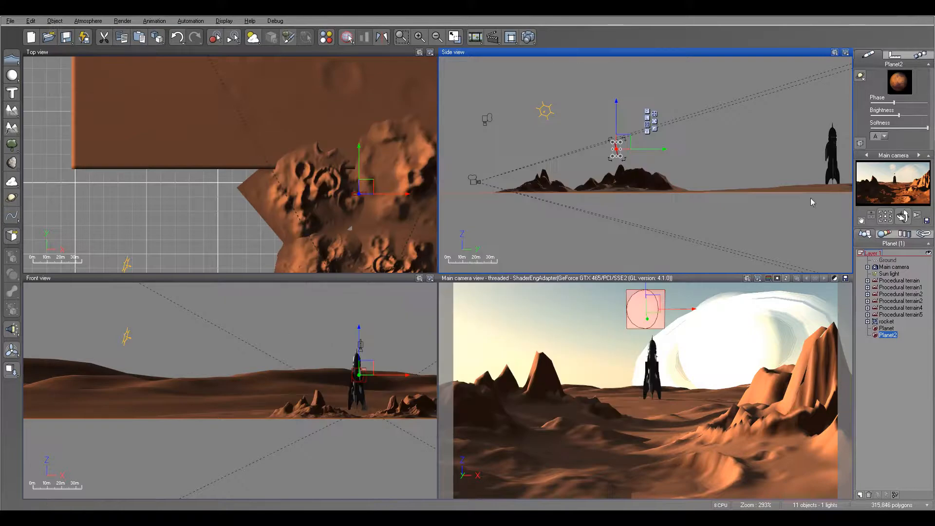
Step: Try the Neptune type on the large Planet, settle on Jupiter instead, and render the scene again
{"action": "left_click", "coordinate": [886, 328]}
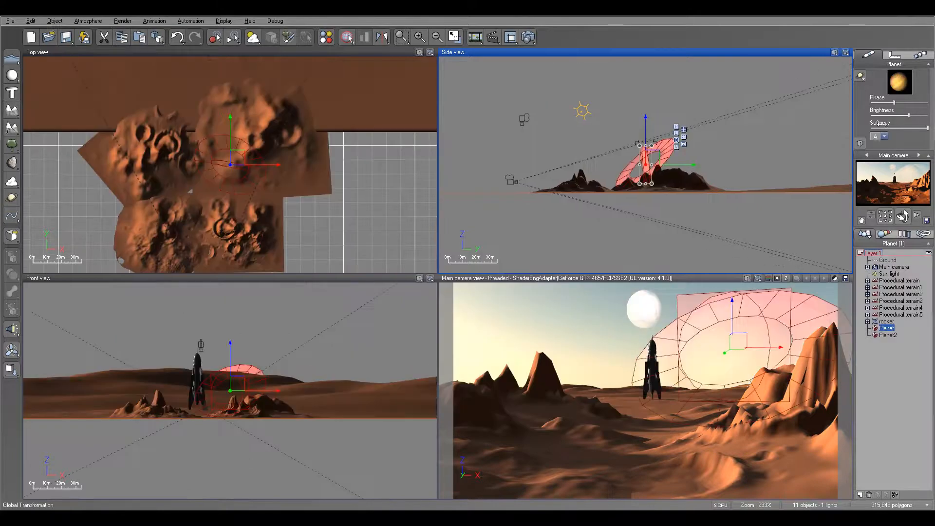
{"action": "left_click", "coordinate": [860, 76]}
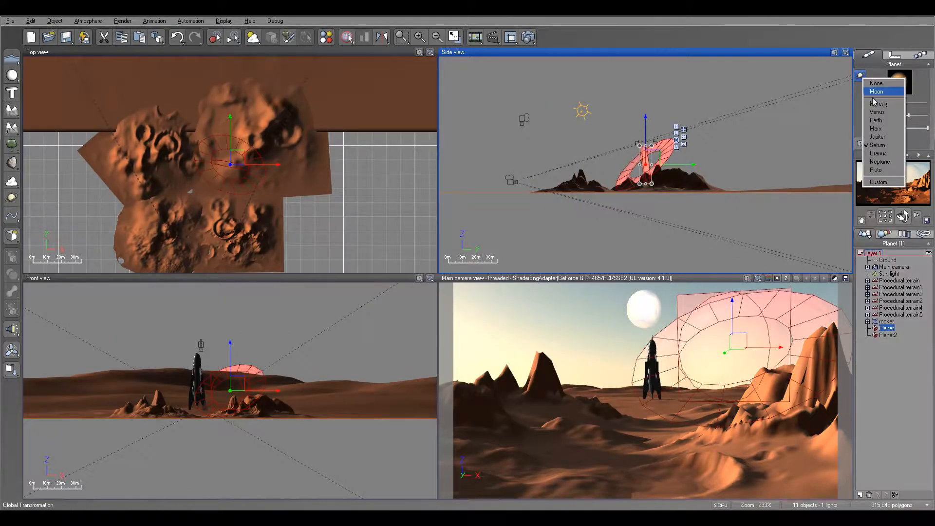
{"action": "left_click", "coordinate": [890, 162]}
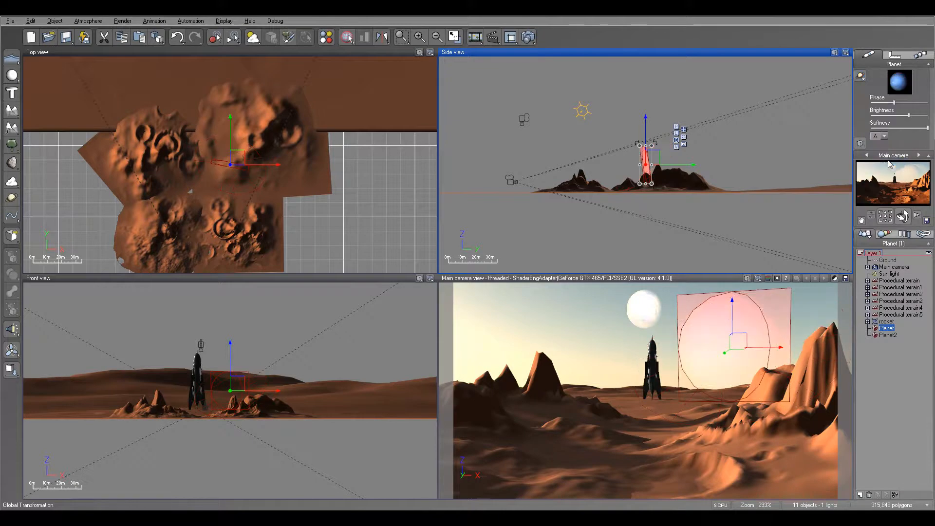
{"action": "left_click", "coordinate": [860, 76]}
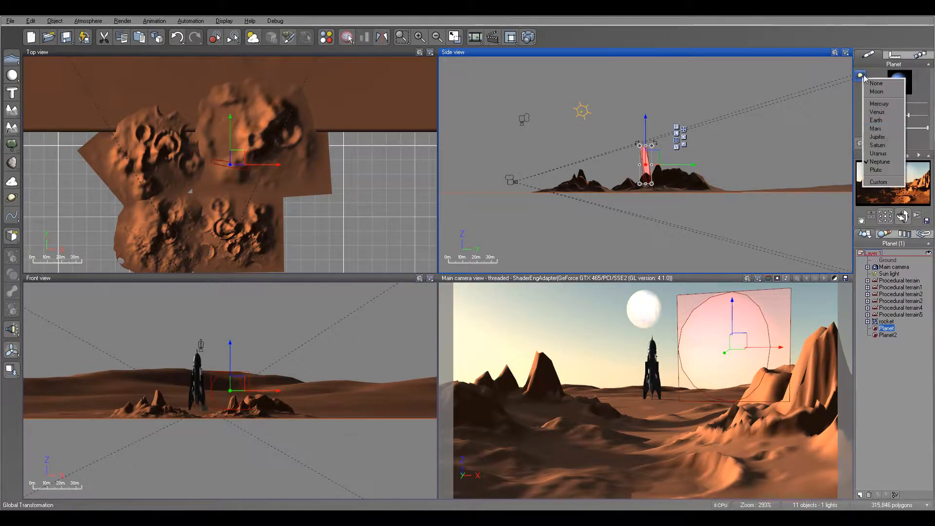
{"action": "left_click", "coordinate": [889, 138]}
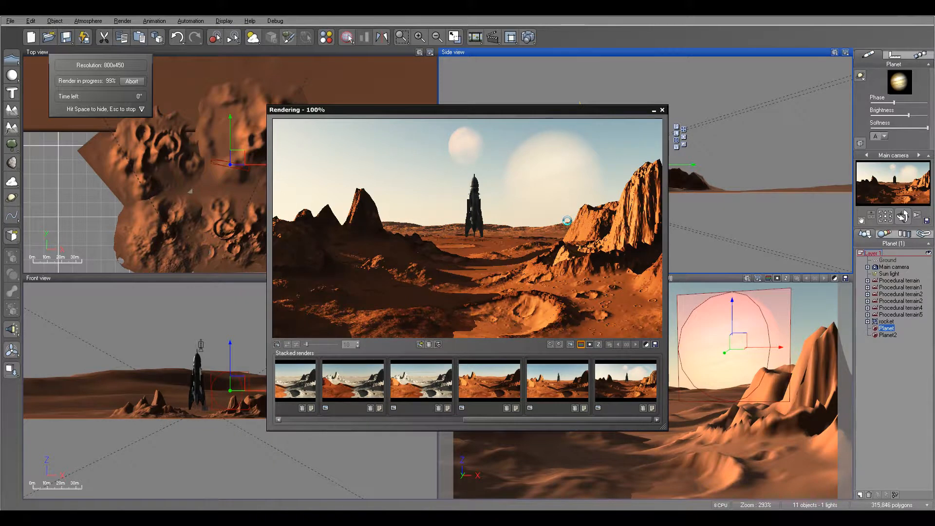
Step: Close the finished render display and open the Atmosphere Editor, moved clear of the main camera view
{"action": "left_click", "coordinate": [485, 378]}
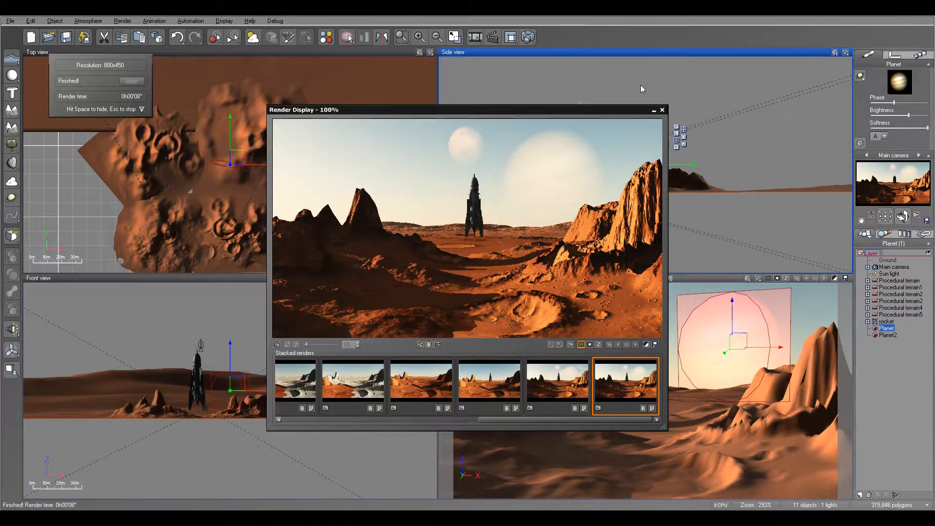
{"action": "left_click", "coordinate": [662, 110]}
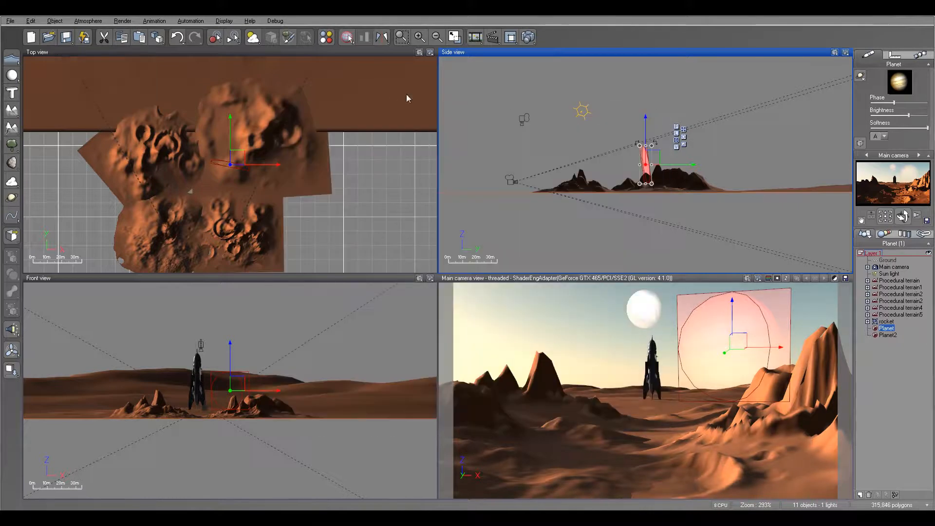
{"action": "left_click", "coordinate": [88, 21]}
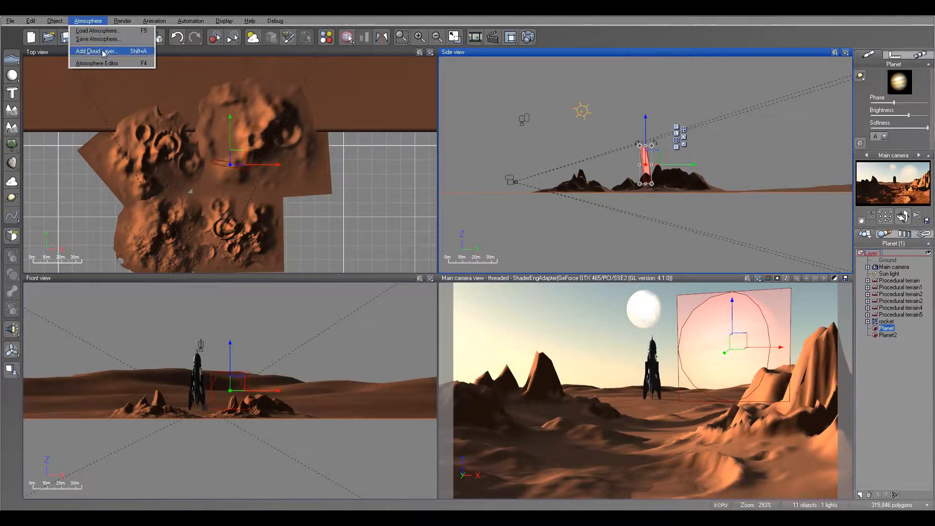
{"action": "left_click", "coordinate": [107, 64]}
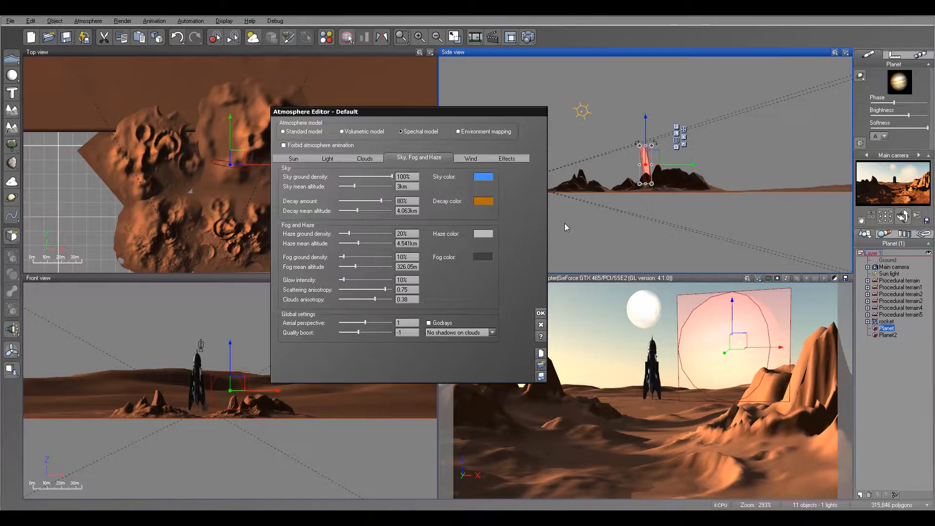
{"action": "left_click_drag", "start_coordinate": [457, 221], "coordinate": [501, 201]}
Step: Set the sky color to teal green (RGB 71, 137, 114), sky mean altitude to 1.209 km, decay amount to 51% and decay mean altitude to 291.44 m
{"action": "left_click", "coordinate": [528, 155]}
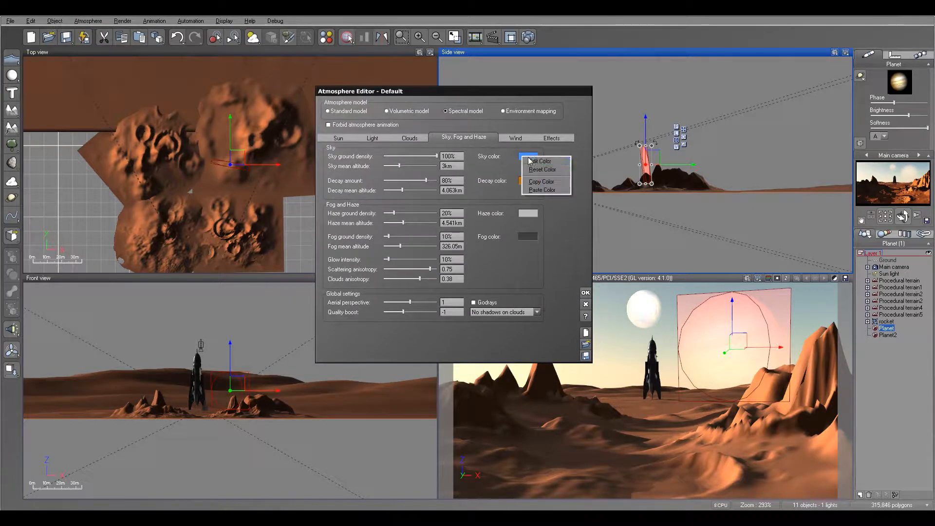
{"action": "left_click", "coordinate": [536, 159]}
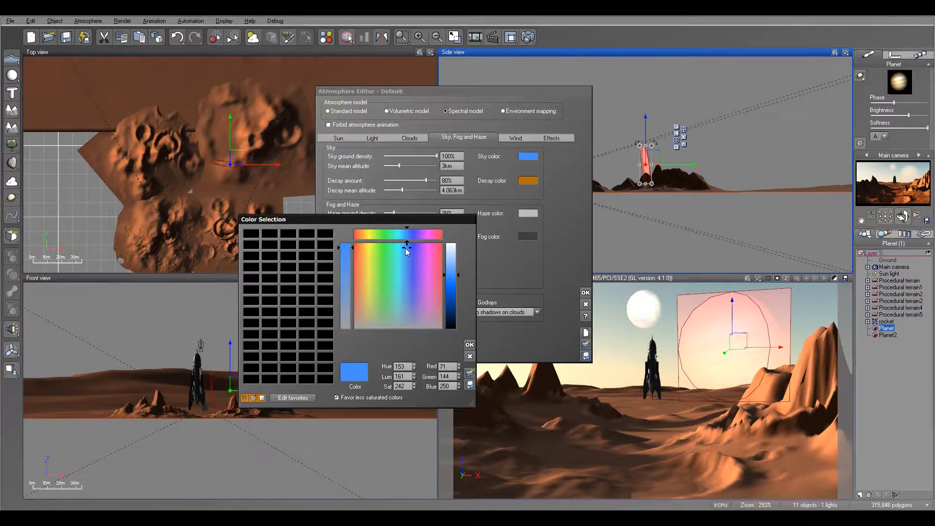
{"action": "left_click_drag", "start_coordinate": [406, 250], "coordinate": [402, 248]}
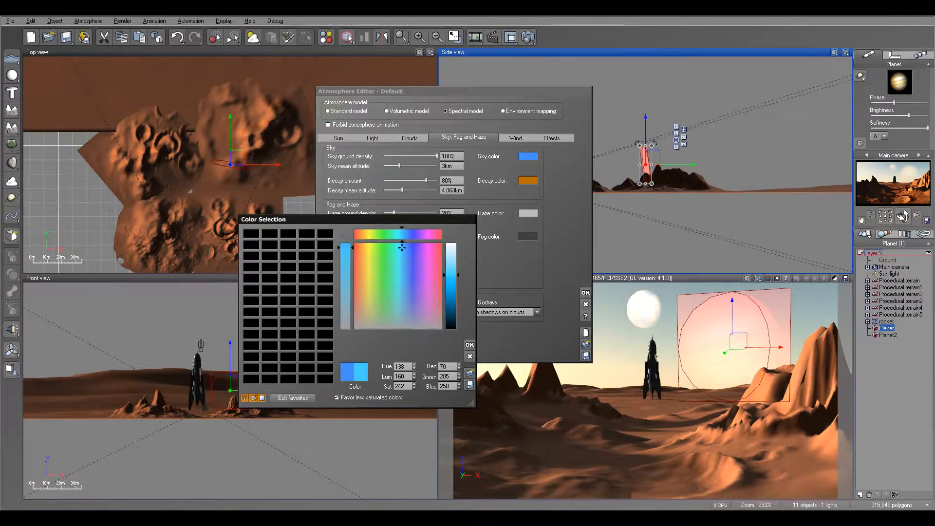
{"action": "left_click", "coordinate": [455, 290]}
{"action": "left_click_drag", "start_coordinate": [402, 249], "coordinate": [393, 302]}
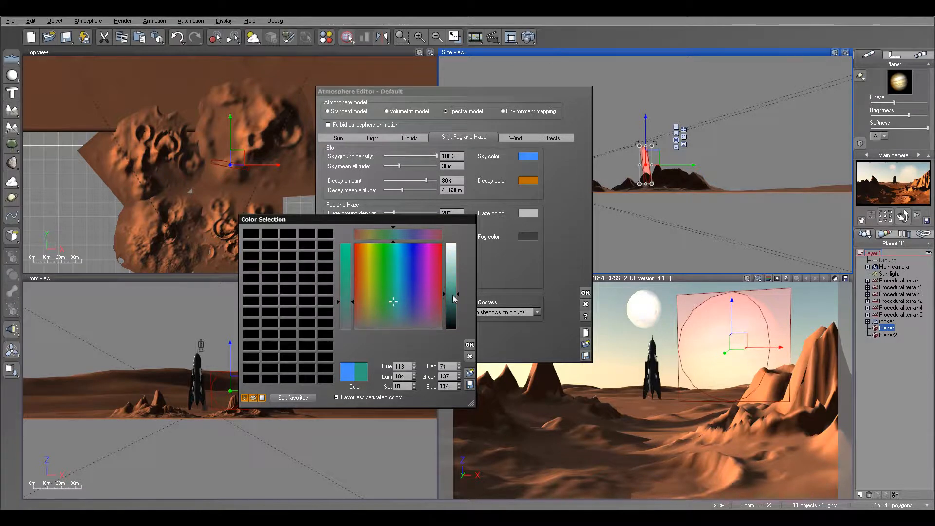
{"action": "left_click", "coordinate": [469, 345]}
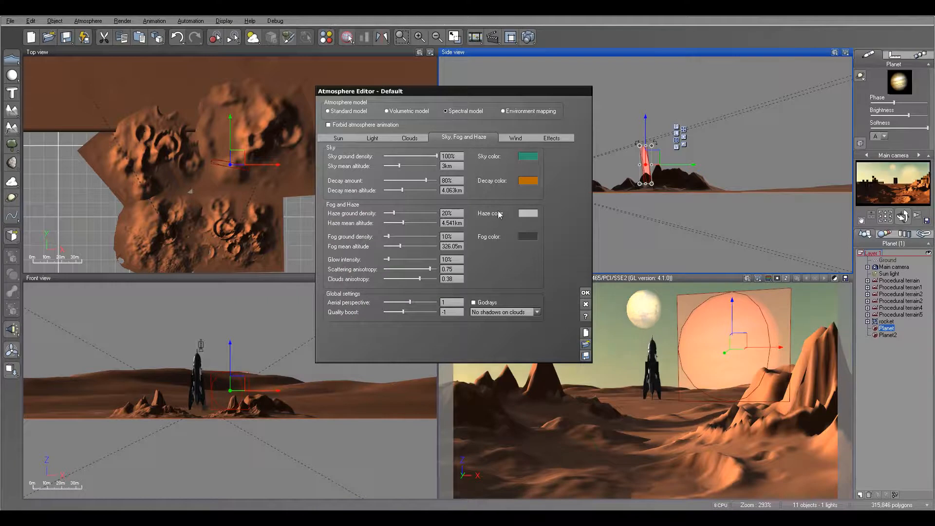
{"action": "mouse_move", "coordinate": [423, 180]}
{"action": "left_mouse_down"}
{"action": "mouse_move", "coordinate": [385, 190]}
{"action": "mouse_move", "coordinate": [409, 181]}
{"action": "mouse_move", "coordinate": [396, 187]}
{"action": "mouse_move", "coordinate": [425, 154]}
{"action": "mouse_move", "coordinate": [408, 154]}
{"action": "mouse_move", "coordinate": [418, 166]}
{"action": "mouse_move", "coordinate": [420, 155]}
{"action": "mouse_move", "coordinate": [441, 156]}
{"action": "left_mouse_up"}
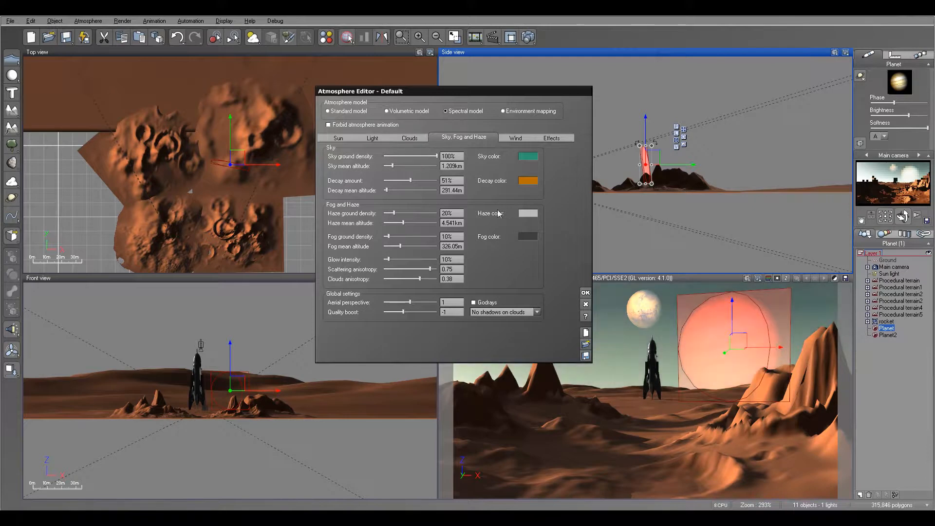
Step: Change the haze color to a dark muted green with RGB 63, 112, 87
{"action": "right_click", "coordinate": [528, 213]}
{"action": "left_click", "coordinate": [543, 221]}
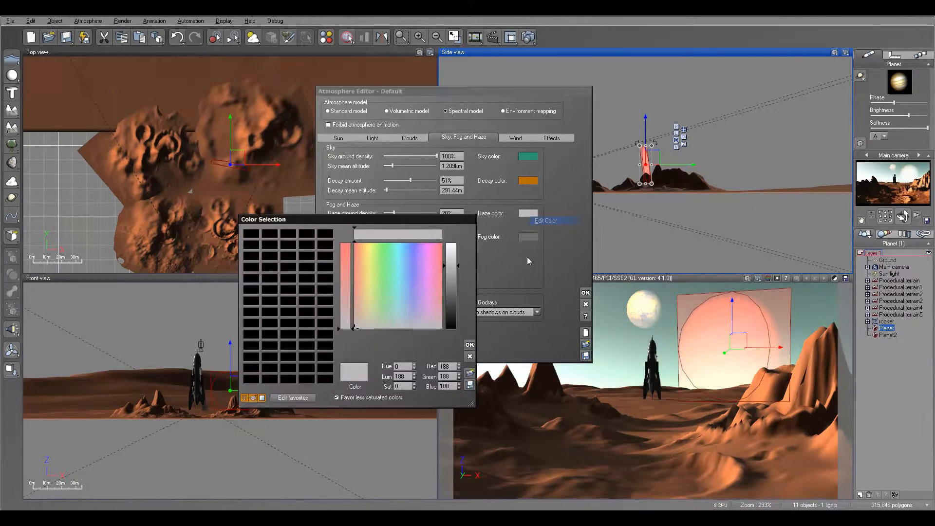
{"action": "left_click", "coordinate": [387, 306]}
{"action": "left_click_drag", "start_coordinate": [390, 306], "coordinate": [391, 305]}
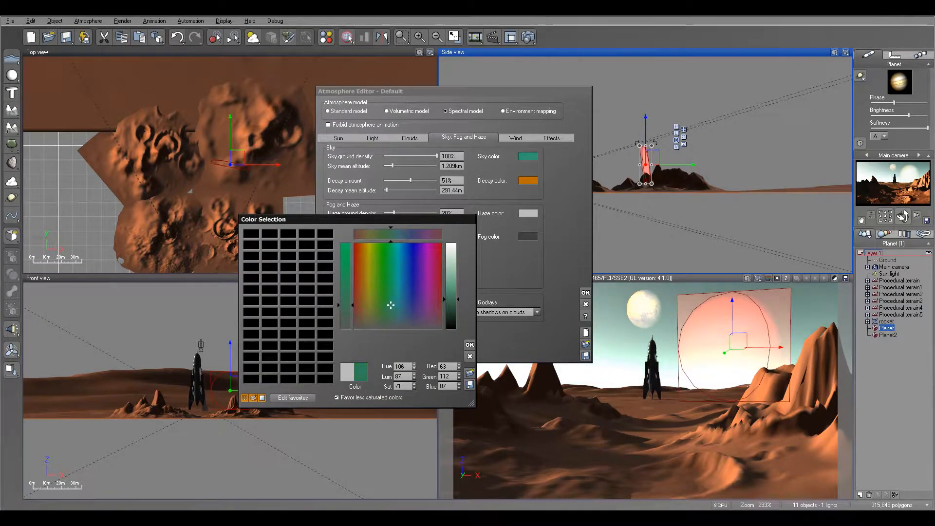
{"action": "left_click", "coordinate": [469, 345]}
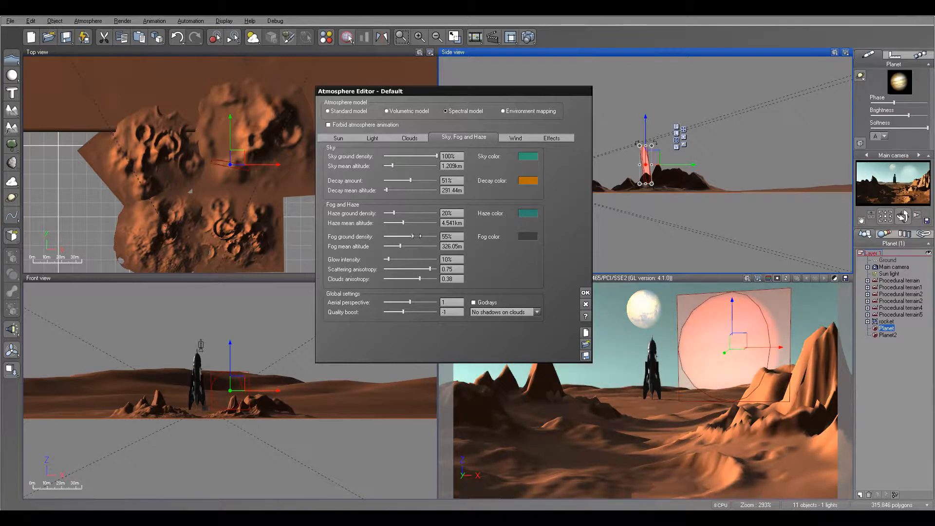
Step: Set the fog ground density to 68%, fog mean altitude to 90.357 m and aerial perspective to about 2.76
{"action": "left_click_drag", "start_coordinate": [408, 242], "coordinate": [419, 249]}
{"action": "left_click_drag", "start_coordinate": [426, 302], "coordinate": [428, 302]}
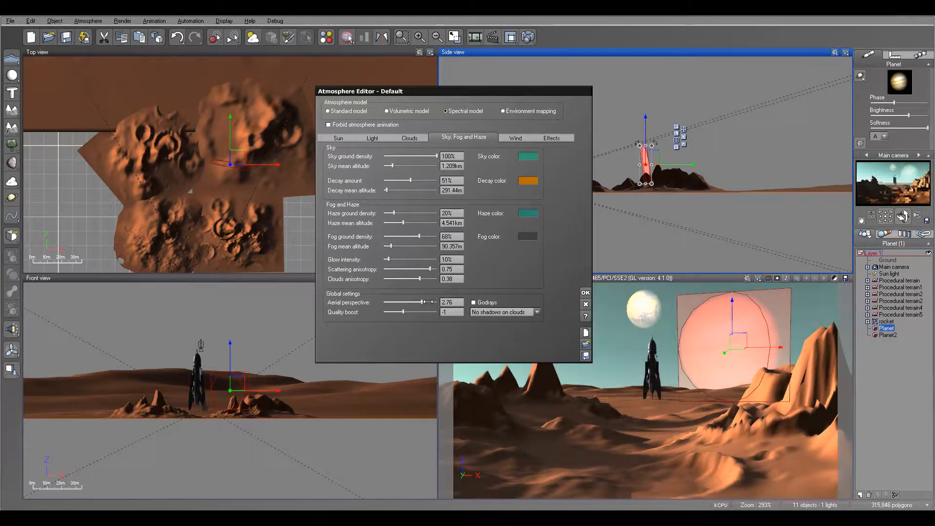
Step: Switch the lighting model to Global radiosity, with light balance at 78% and a dark teal ambient light color (RGB 54, 89, 90)
{"action": "left_click", "coordinate": [374, 139]}
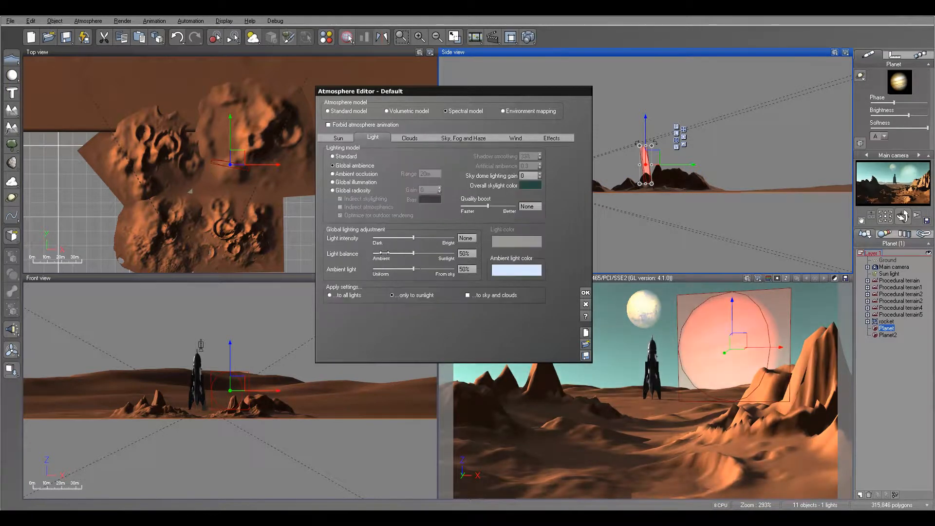
{"action": "left_click", "coordinate": [353, 190]}
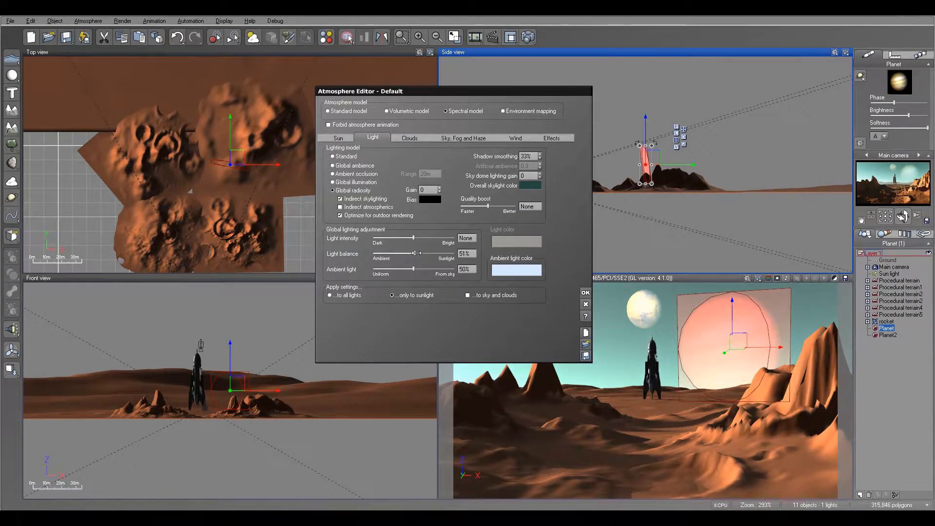
{"action": "left_click", "coordinate": [511, 273]}
{"action": "left_click", "coordinate": [517, 274]}
{"action": "left_click_drag", "start_coordinate": [392, 308], "coordinate": [398, 308]}
{"action": "left_click", "coordinate": [450, 306]}
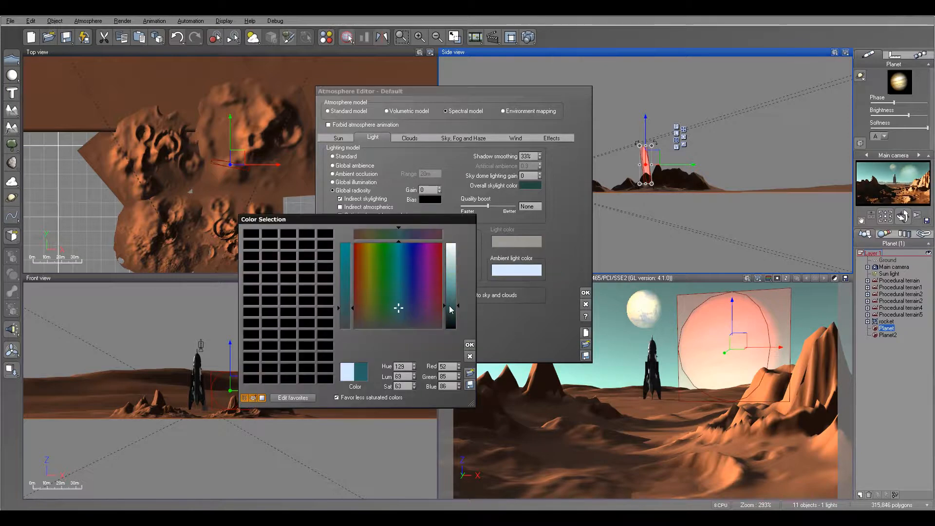
{"action": "left_click", "coordinate": [469, 345]}
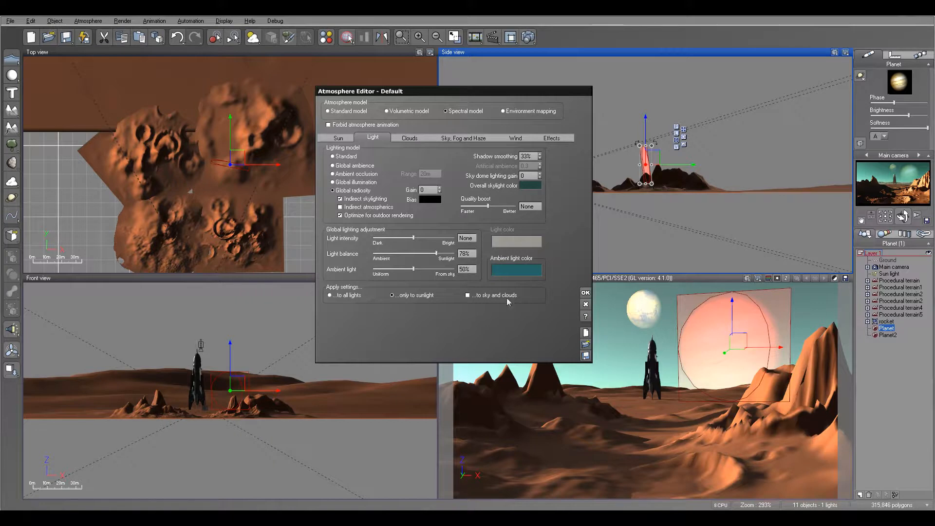
Step: Try a deep red ambient light color with RGB 138, 5, 5
{"action": "right_click", "coordinate": [515, 271]}
{"action": "left_click", "coordinate": [538, 278]}
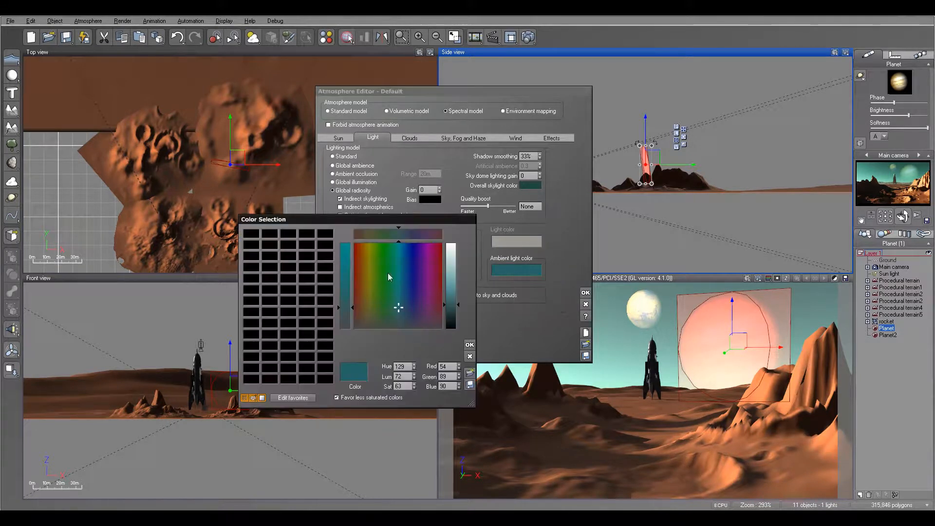
{"action": "left_click", "coordinate": [354, 249]}
{"action": "left_click", "coordinate": [469, 345]}
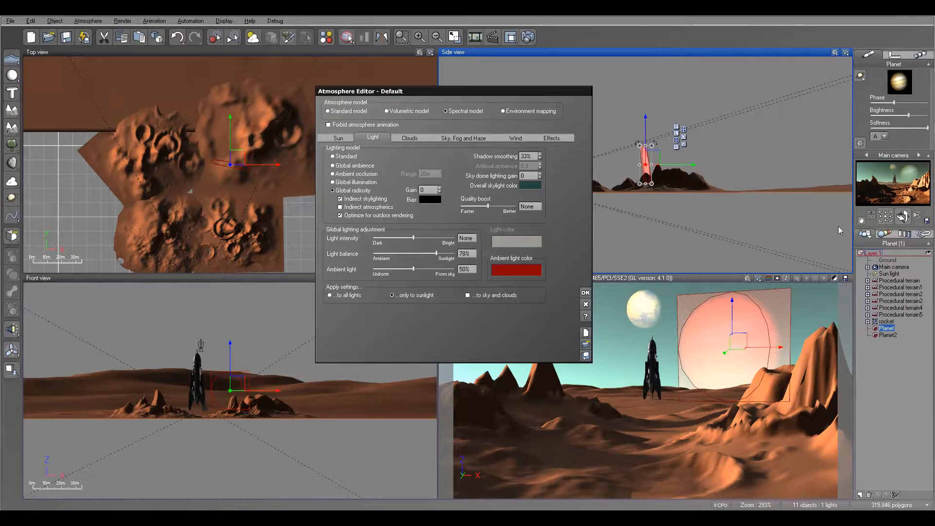
Step: Set the light balance to 81% and the ambient light color to dark blue-teal (RGB 54, 84, 88)
{"action": "left_click_drag", "start_coordinate": [444, 257], "coordinate": [395, 249]}
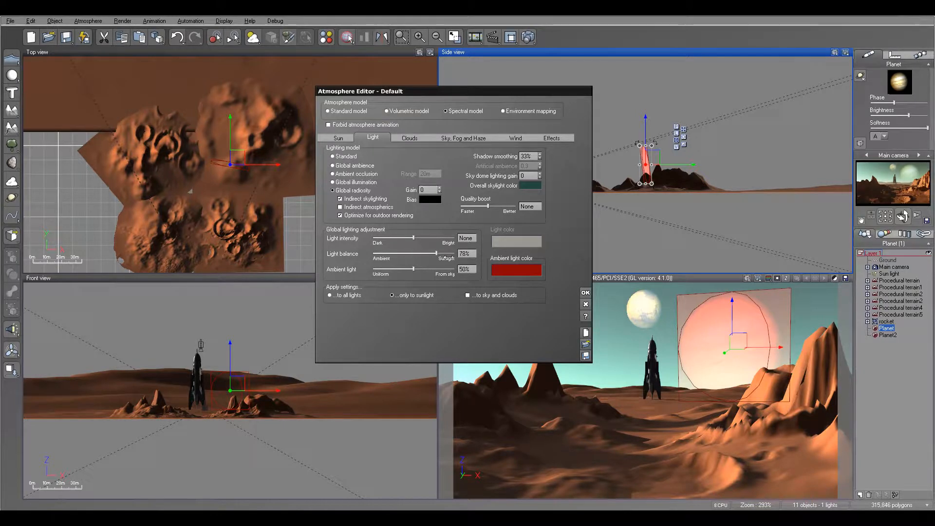
{"action": "left_click", "coordinate": [506, 270]}
{"action": "left_click", "coordinate": [516, 274]}
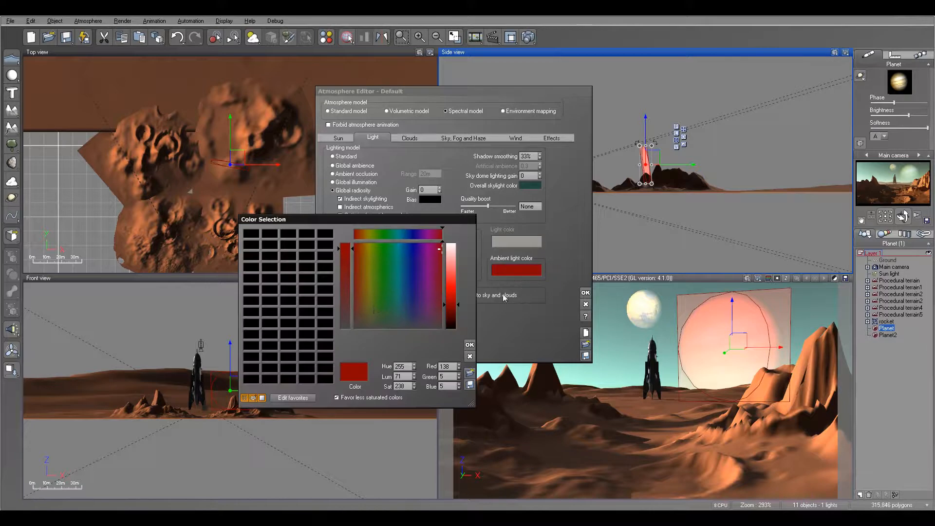
{"action": "left_click_drag", "start_coordinate": [396, 316], "coordinate": [400, 308]}
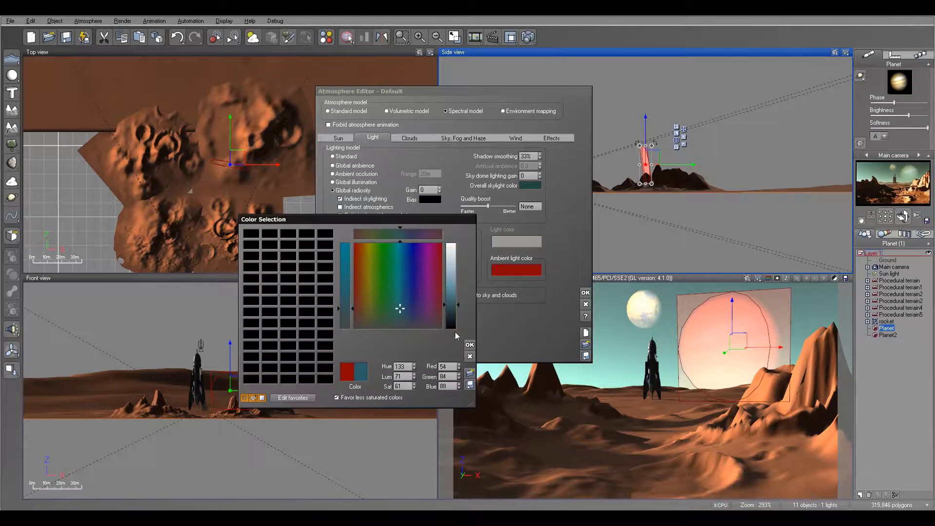
{"action": "left_click", "coordinate": [470, 346]}
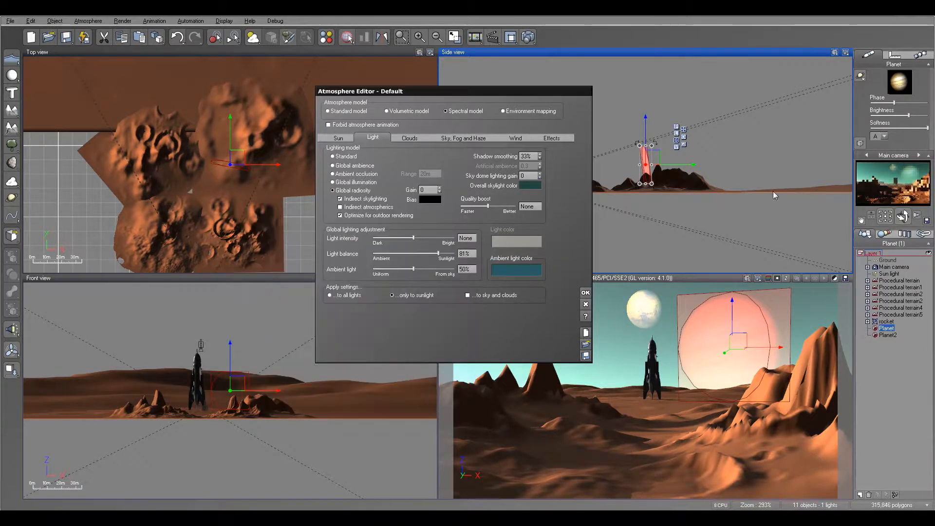
Step: Add a cloud layer to the atmosphere using the Dark Cumulus material
{"action": "left_click", "coordinate": [409, 138]}
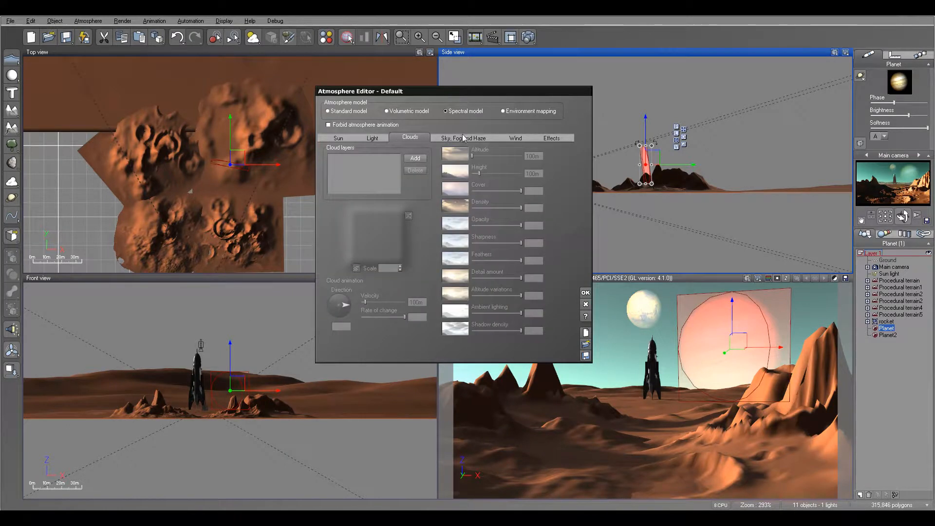
{"action": "left_click", "coordinate": [415, 159]}
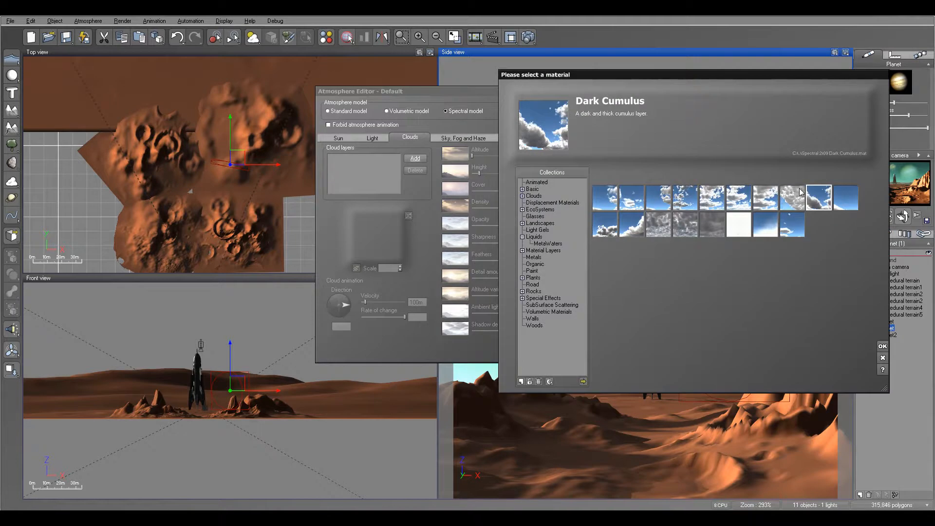
{"action": "left_click", "coordinate": [883, 347]}
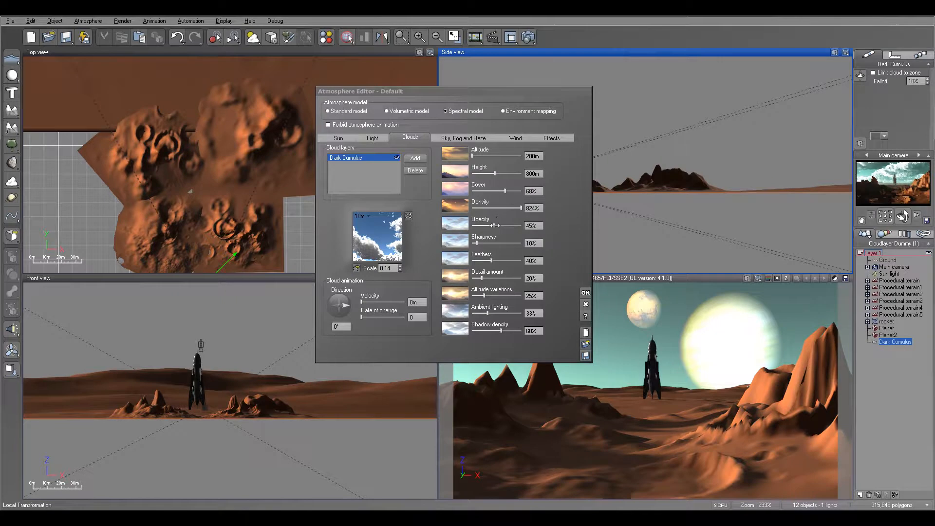
Step: Set cloud opacity to 100%, cover to 39%, density to 6%, feathers to 13%, detail amount and altitude variations to 100%, and ambient lighting to 7%
{"action": "left_click_drag", "start_coordinate": [495, 226], "coordinate": [551, 227]}
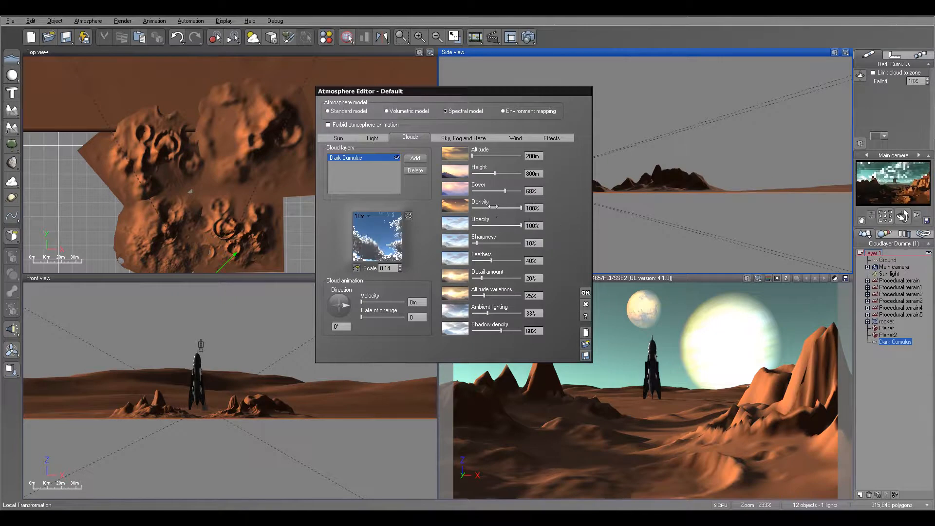
{"action": "mouse_move", "coordinate": [478, 206]}
{"action": "left_mouse_down"}
{"action": "mouse_move", "coordinate": [486, 207]}
{"action": "mouse_move", "coordinate": [475, 208]}
{"action": "left_mouse_up"}
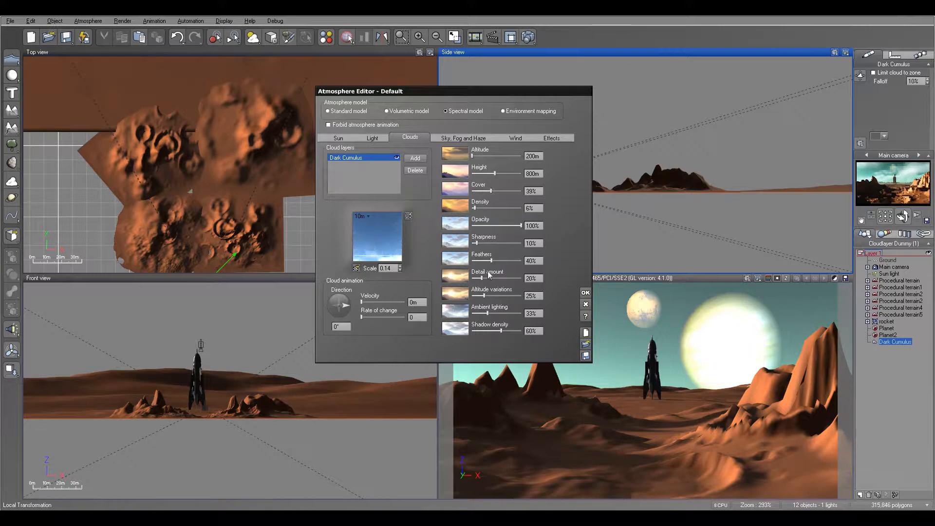
{"action": "mouse_move", "coordinate": [482, 278]}
{"action": "left_mouse_down"}
{"action": "mouse_move", "coordinate": [522, 278]}
{"action": "mouse_move", "coordinate": [478, 261]}
{"action": "left_mouse_up"}
{"action": "mouse_move", "coordinate": [487, 313]}
{"action": "left_mouse_down"}
{"action": "mouse_move", "coordinate": [523, 313]}
{"action": "mouse_move", "coordinate": [521, 295]}
{"action": "mouse_move", "coordinate": [474, 314]}
{"action": "left_mouse_up"}
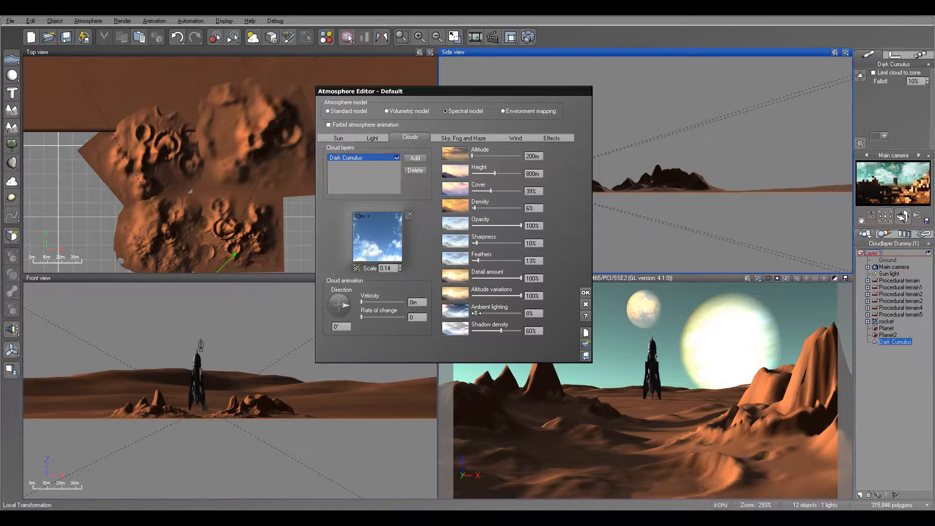
Step: Thin out the Dark Cumulus layer by setting its cover to 5%, density to 1% and opacity to 36%
{"action": "left_click_drag", "start_coordinate": [485, 190], "coordinate": [474, 206]}
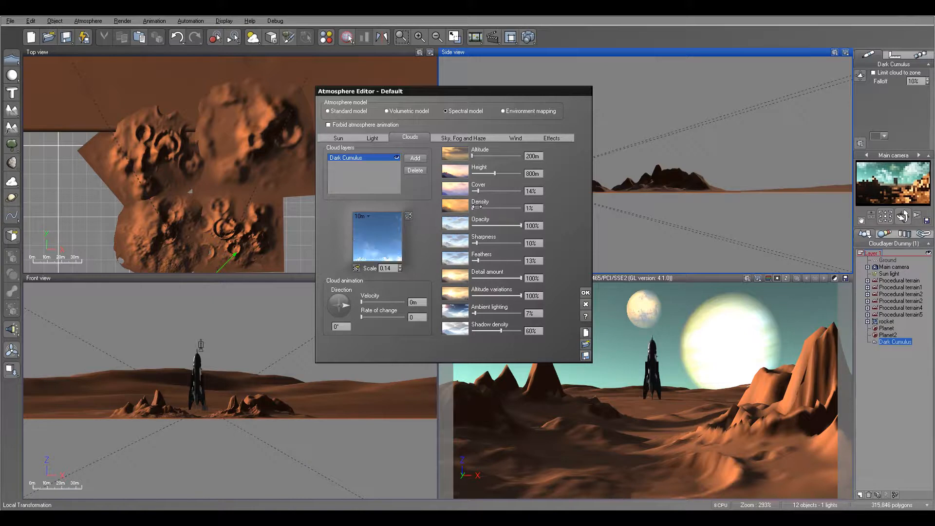
{"action": "left_click_drag", "start_coordinate": [521, 225], "coordinate": [500, 224]}
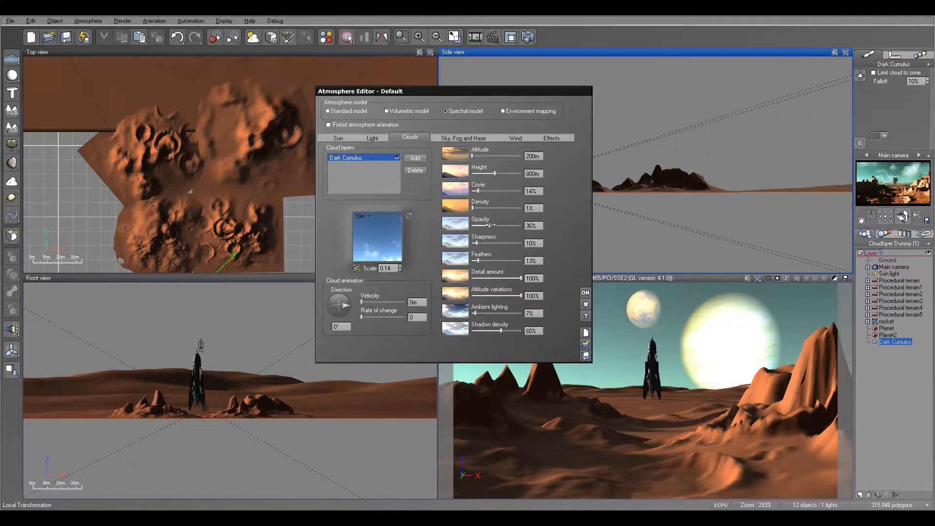
{"action": "left_click_drag", "start_coordinate": [478, 191], "coordinate": [481, 191]}
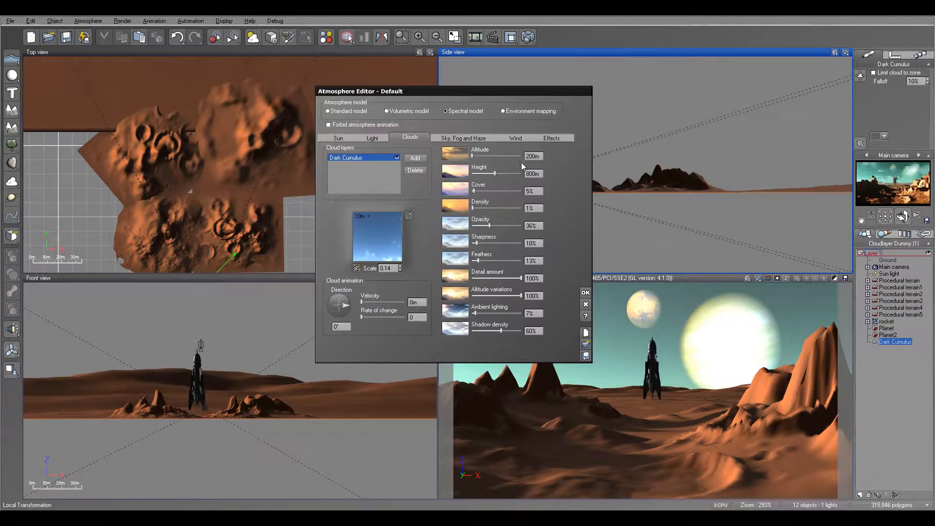
Step: Set the Dark Cumulus layer's altitude to 100 m and its height to about 150.41 m
{"action": "double_click", "coordinate": [536, 156]}
{"action": "type", "text": "100"}
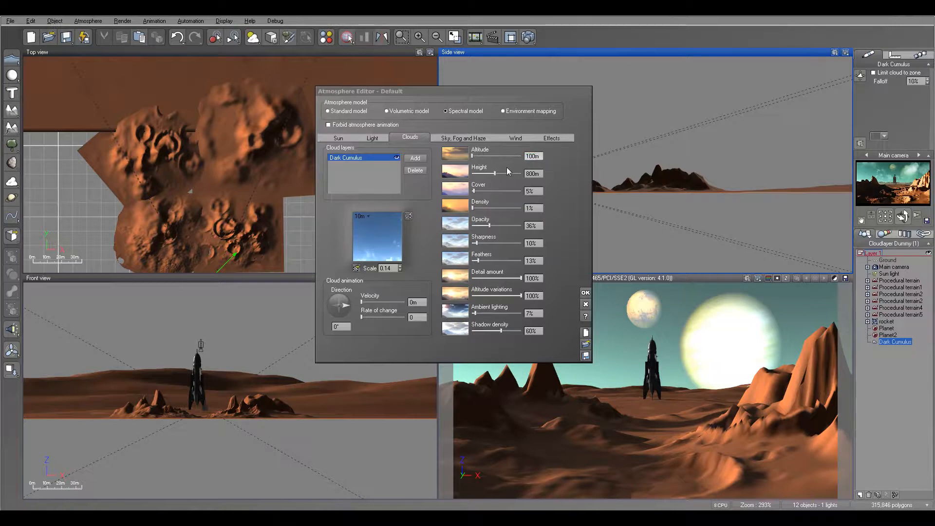
{"action": "left_click_drag", "start_coordinate": [507, 167], "coordinate": [481, 174]}
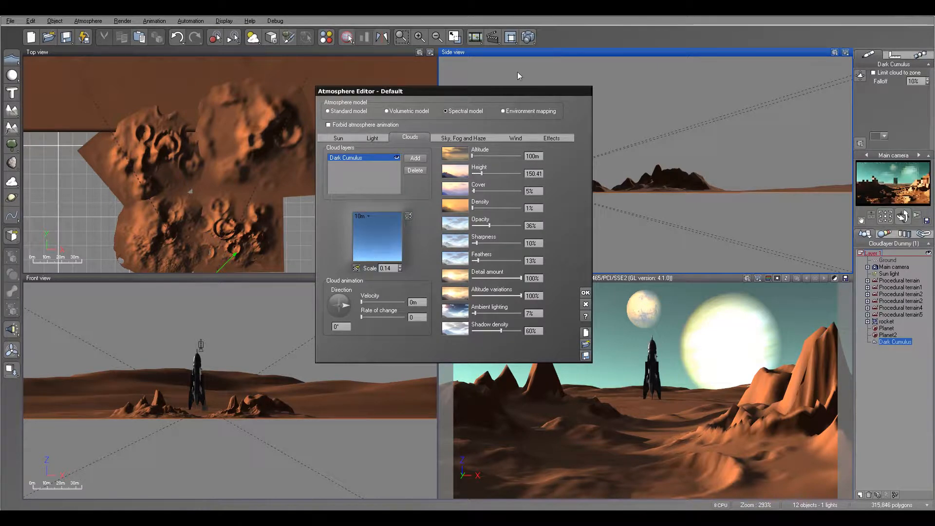
Step: Test-render the scene, and replace the Dark Cumulus cloud layer with the Stretched Stratus material from the Stratus - Cirrus collection
{"action": "left_click", "coordinate": [527, 37]}
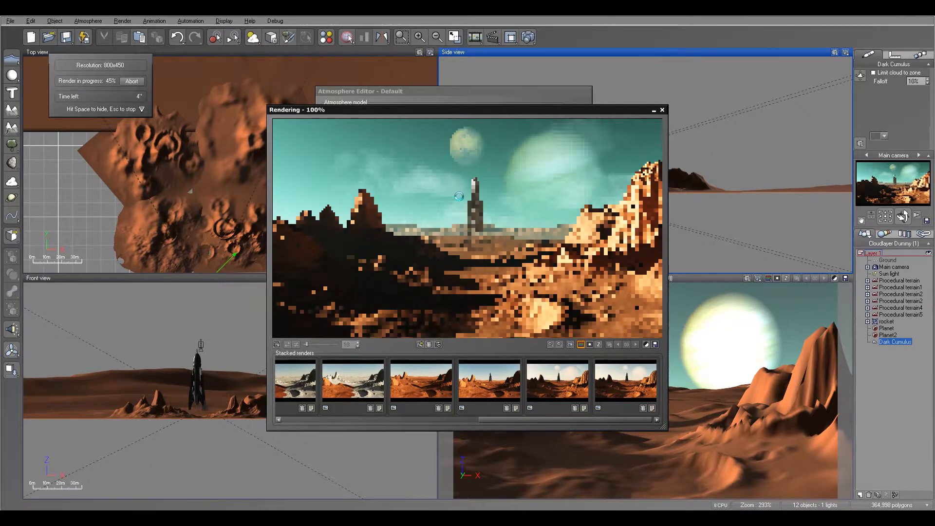
{"action": "left_click", "coordinate": [662, 110]}
{"action": "left_click", "coordinate": [419, 169]}
{"action": "left_click", "coordinate": [415, 158]}
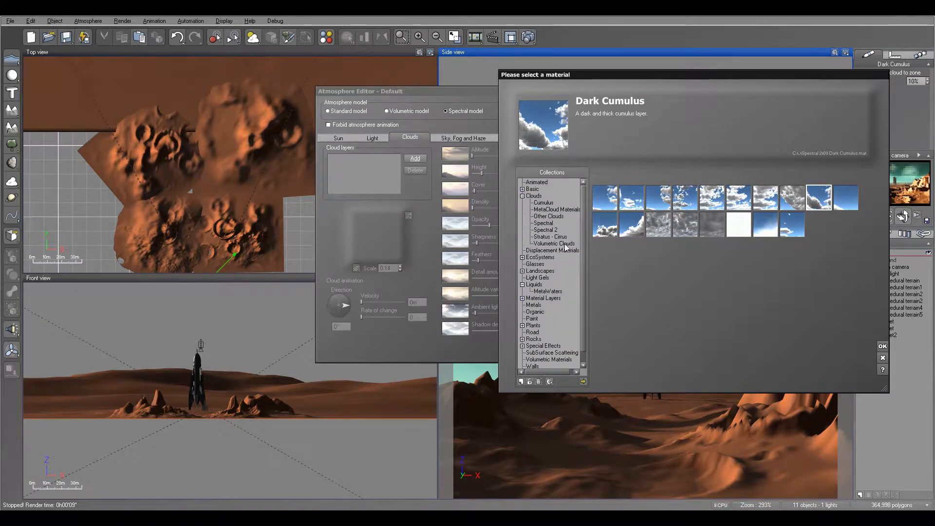
{"action": "left_click", "coordinate": [553, 243]}
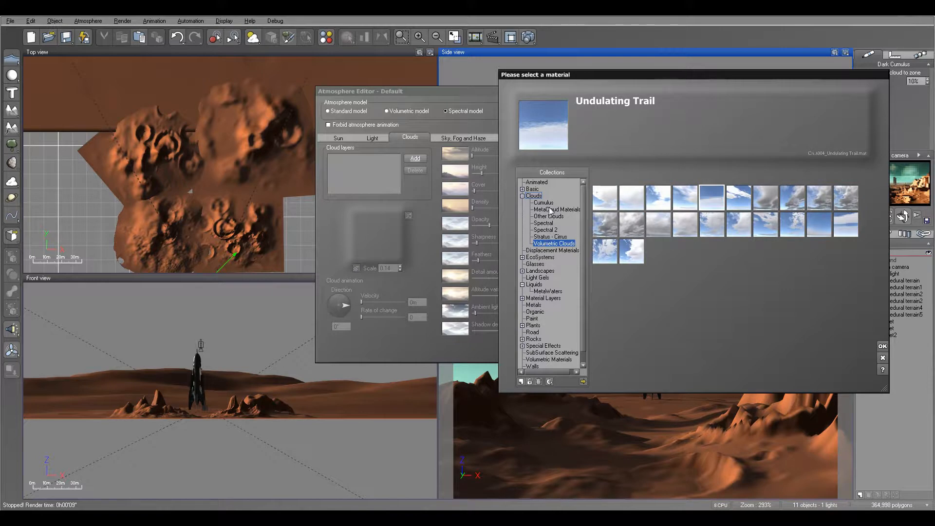
{"action": "left_click", "coordinate": [551, 237]}
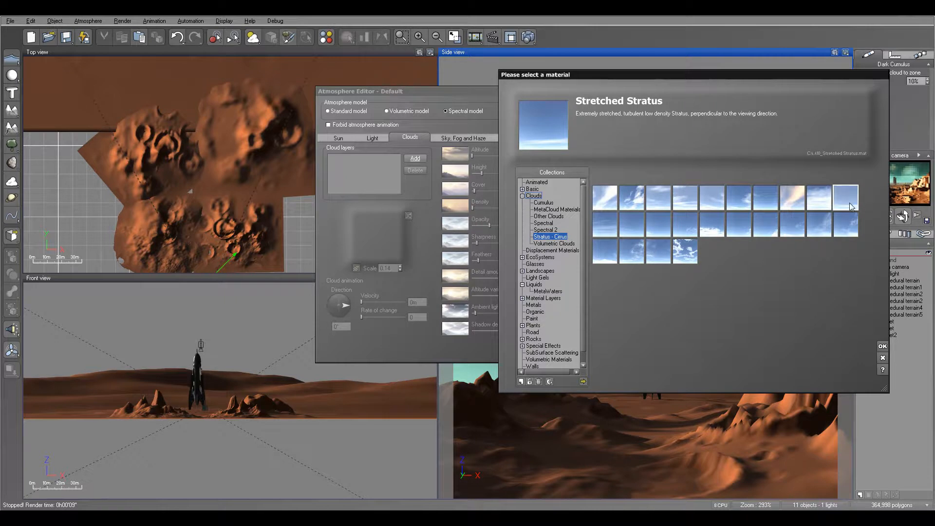
{"action": "left_click", "coordinate": [883, 346]}
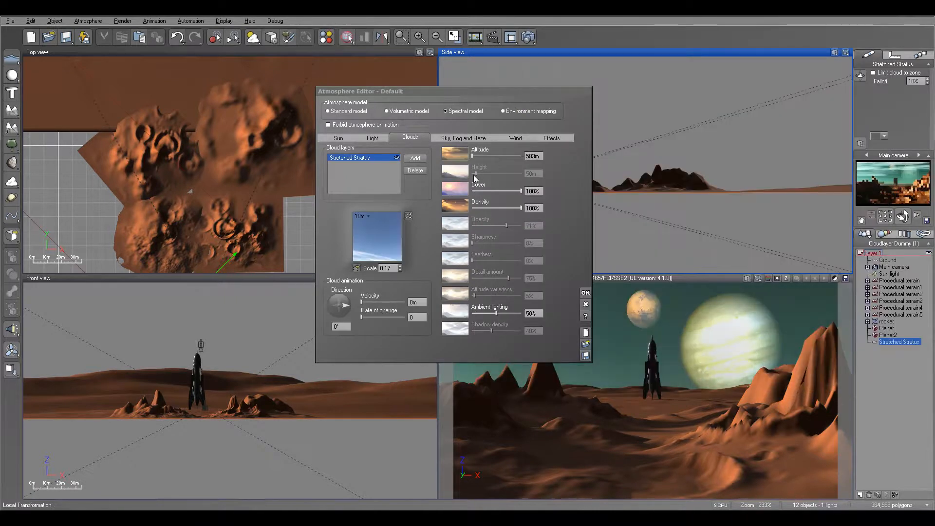
Step: Set the Stretched Stratus layer's density to 8%, test-render the scene and accept the atmosphere settings
{"action": "left_click_drag", "start_coordinate": [520, 205], "coordinate": [475, 205]}
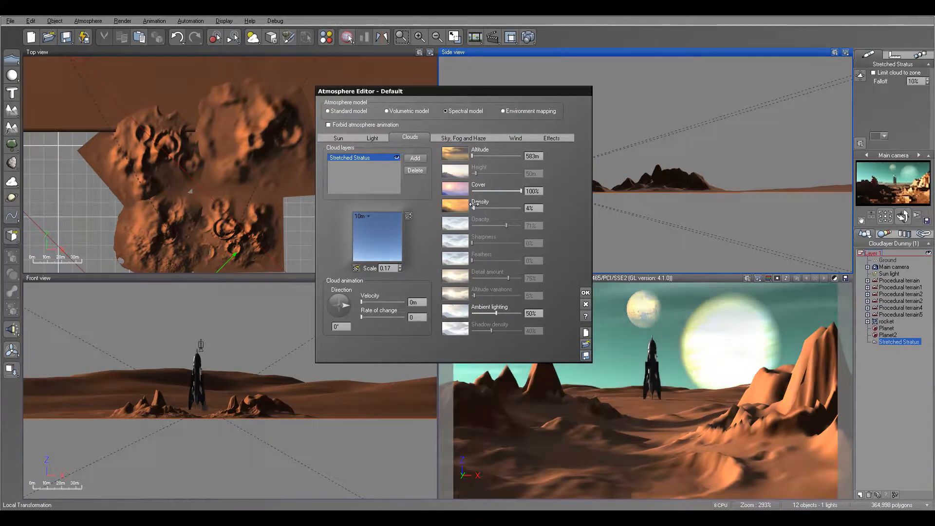
{"action": "left_click_drag", "start_coordinate": [474, 205], "coordinate": [475, 205]}
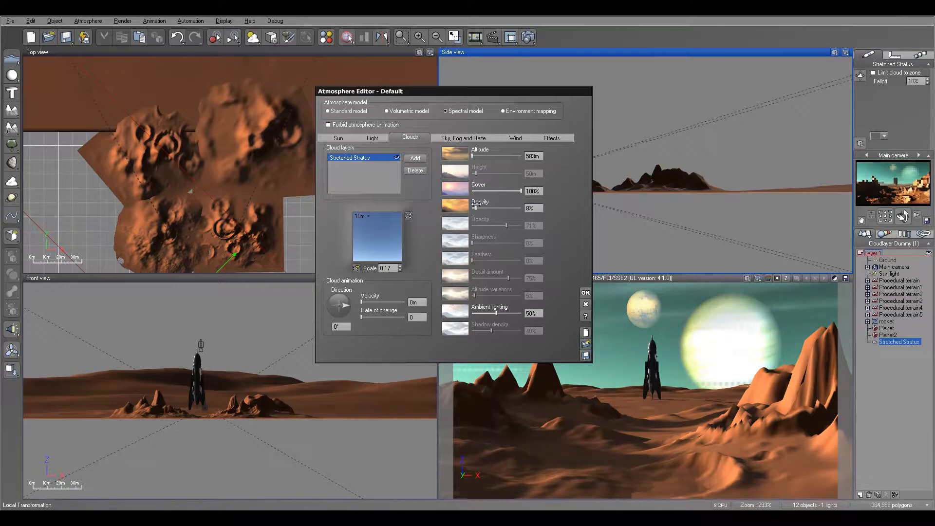
{"action": "left_click", "coordinate": [529, 38]}
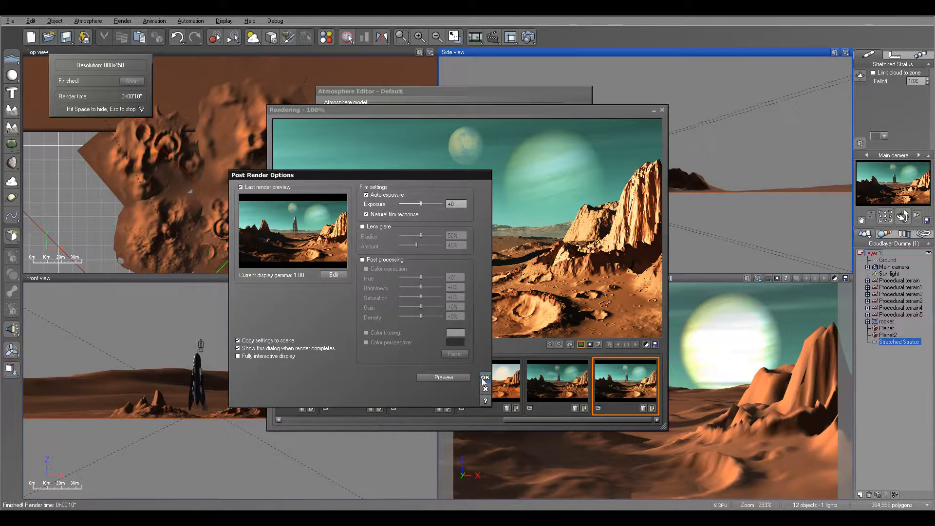
{"action": "left_click", "coordinate": [485, 378]}
{"action": "left_click", "coordinate": [662, 110]}
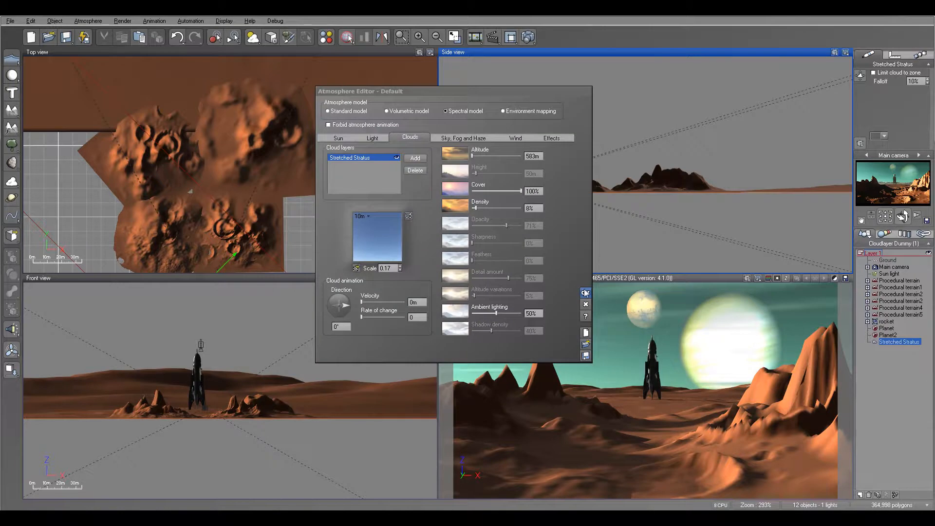
{"action": "left_click", "coordinate": [585, 294]}
Step: Check the sun light's shadow settings and set its softness to 12°
{"action": "left_click", "coordinate": [889, 273]}
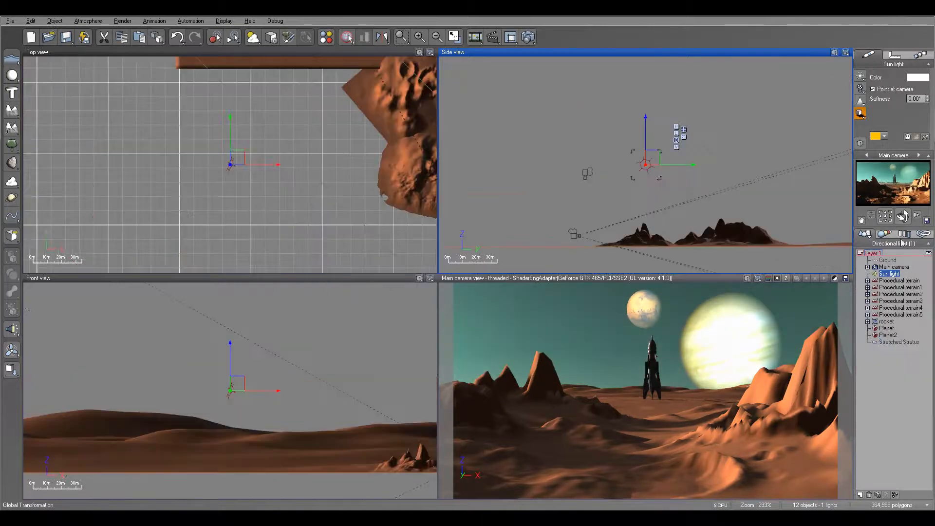
{"action": "left_click", "coordinate": [860, 113]}
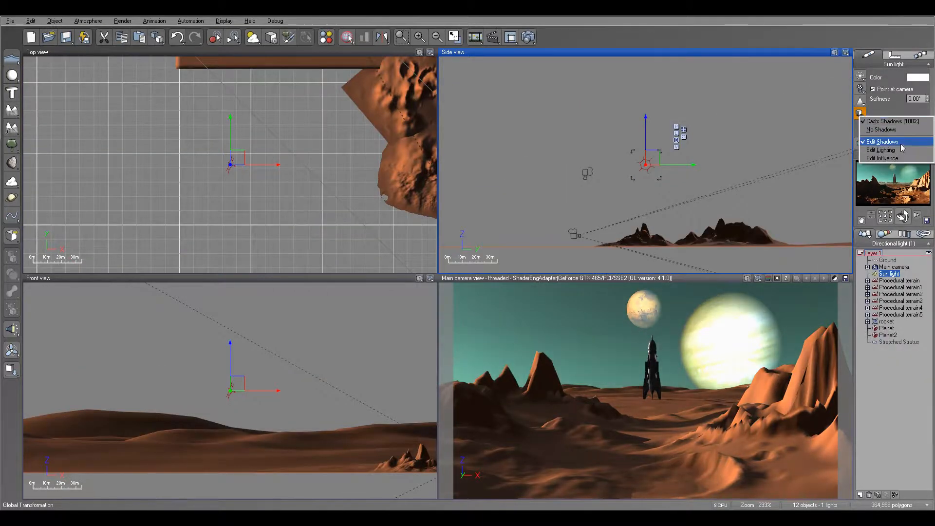
{"action": "left_click", "coordinate": [882, 141]}
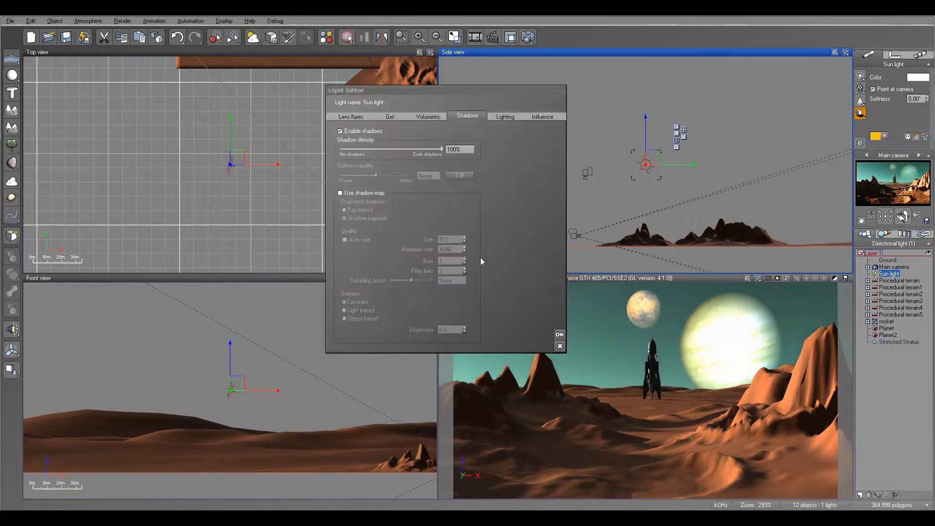
{"action": "left_click", "coordinate": [559, 336]}
{"action": "left_click", "coordinate": [914, 99]}
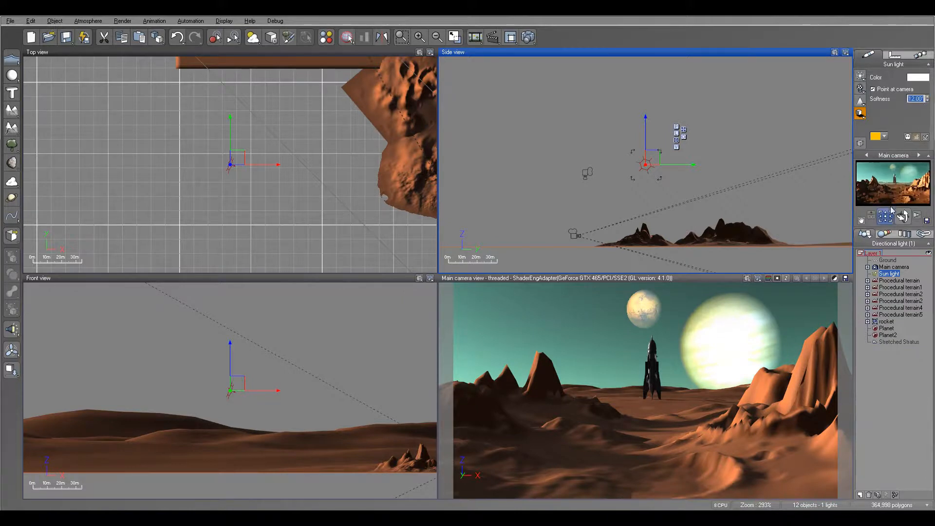
Step: Shift the atmosphere's light balance toward sunlight, to 86%
{"action": "left_click", "coordinate": [87, 21]}
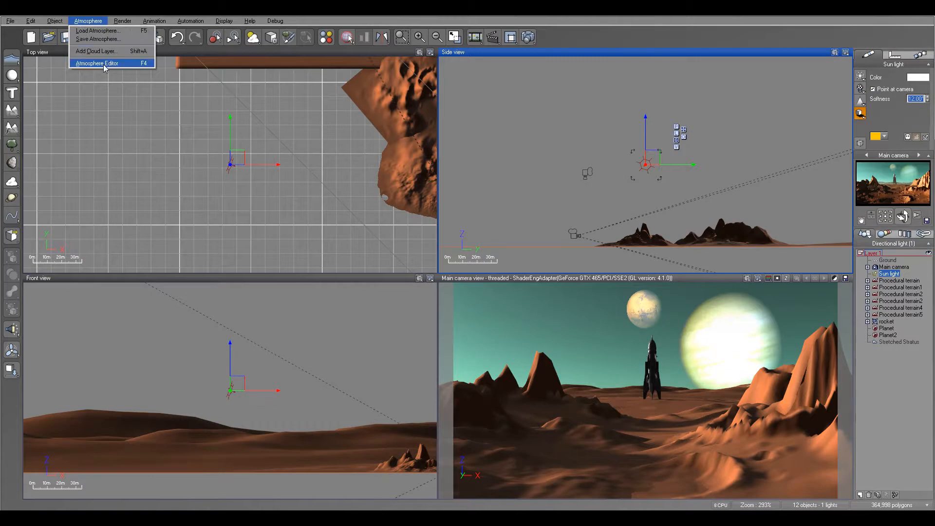
{"action": "left_click", "coordinate": [97, 64]}
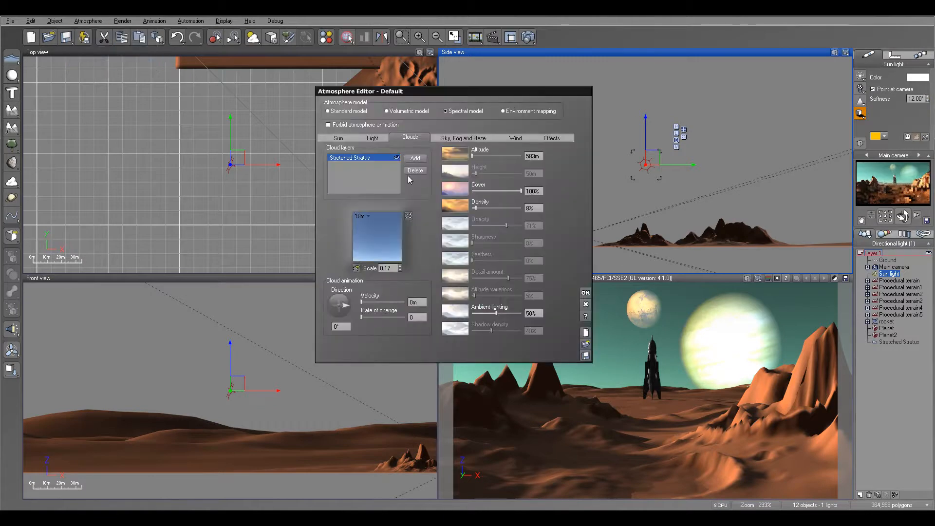
{"action": "left_click", "coordinate": [370, 138]}
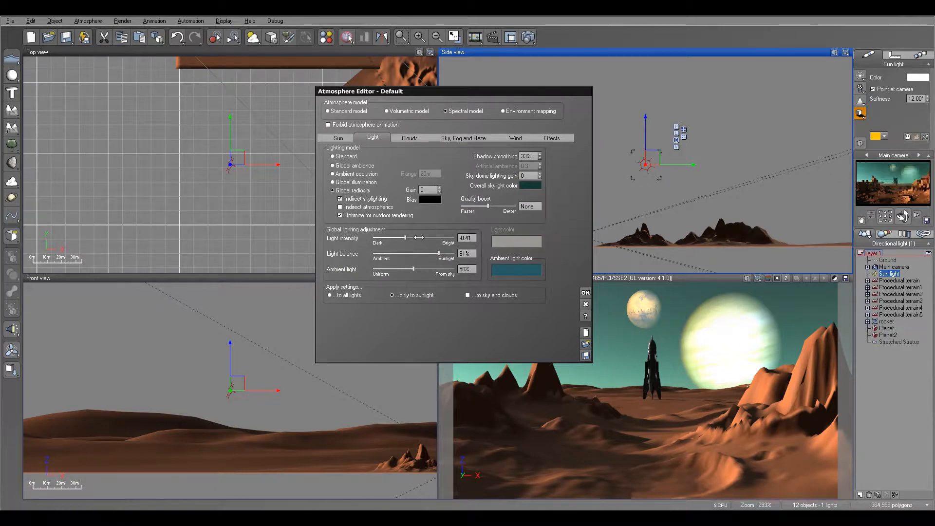
{"action": "left_click_drag", "start_coordinate": [441, 253], "coordinate": [446, 253]}
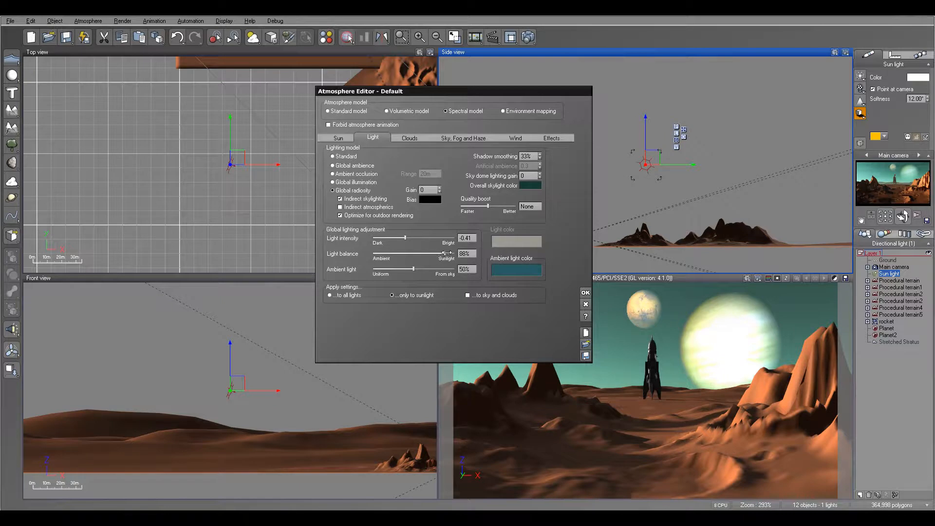
Step: Set haze ground density to 20%, haze mean altitude to 620.33 m, decay amount to 74% and decay mean altitude to 1.443 km
{"action": "left_click", "coordinate": [446, 138]}
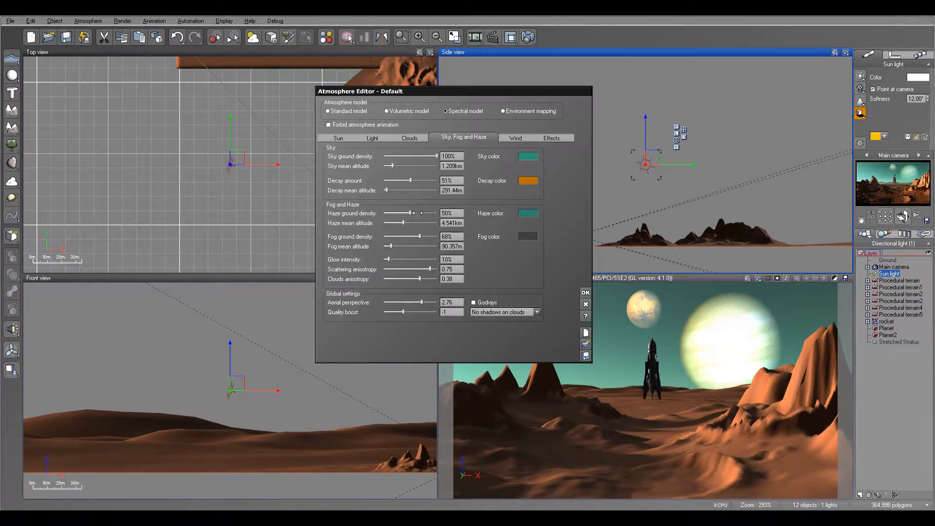
{"action": "left_click_drag", "start_coordinate": [413, 213], "coordinate": [421, 213]}
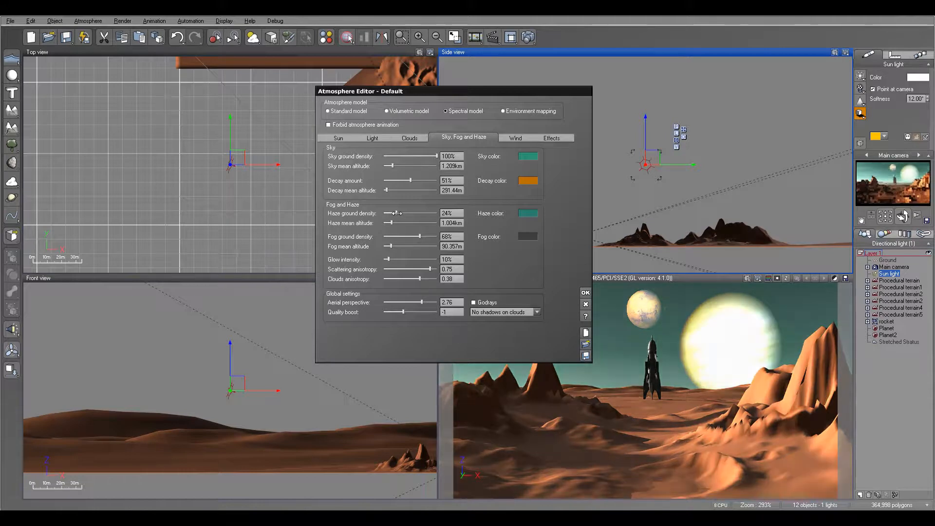
{"action": "left_click_drag", "start_coordinate": [396, 223], "coordinate": [394, 223]}
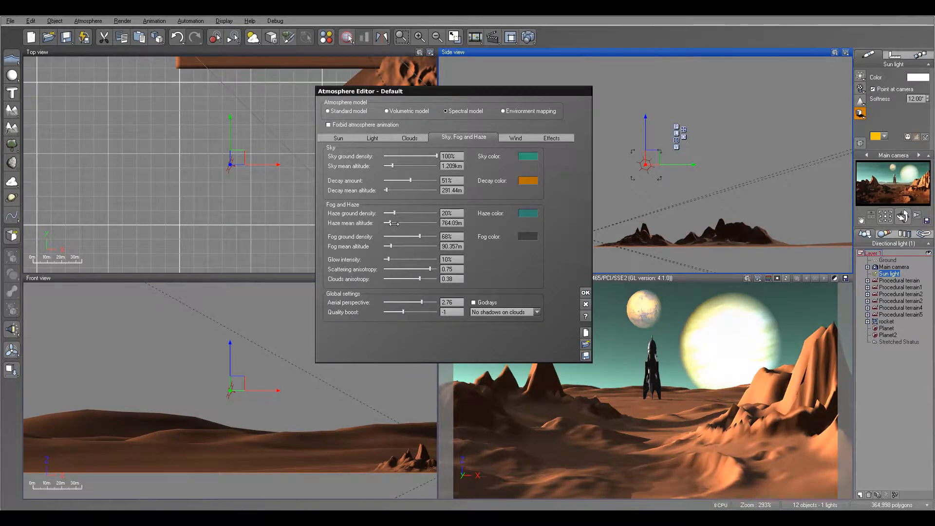
{"action": "left_click_drag", "start_coordinate": [399, 189], "coordinate": [404, 189]}
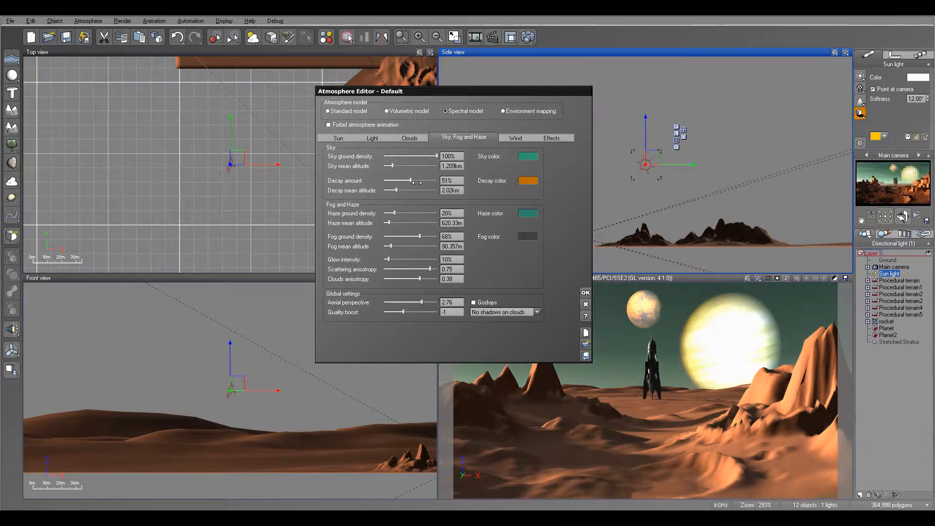
{"action": "left_click_drag", "start_coordinate": [410, 191], "coordinate": [426, 181]}
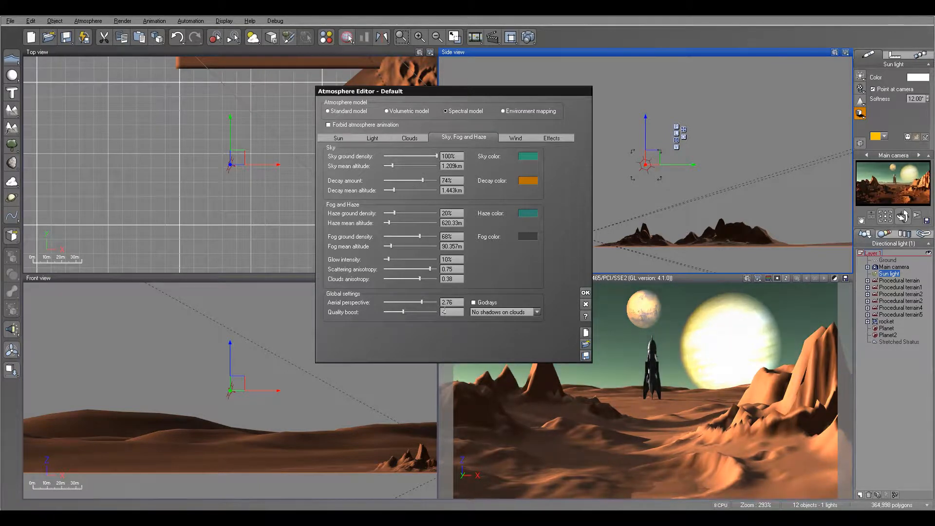
Step: Set glow intensity to 11%, scattering anisotropy to 0.82 and aerial perspective to 3.71
{"action": "left_click_drag", "start_coordinate": [394, 258], "coordinate": [427, 269]}
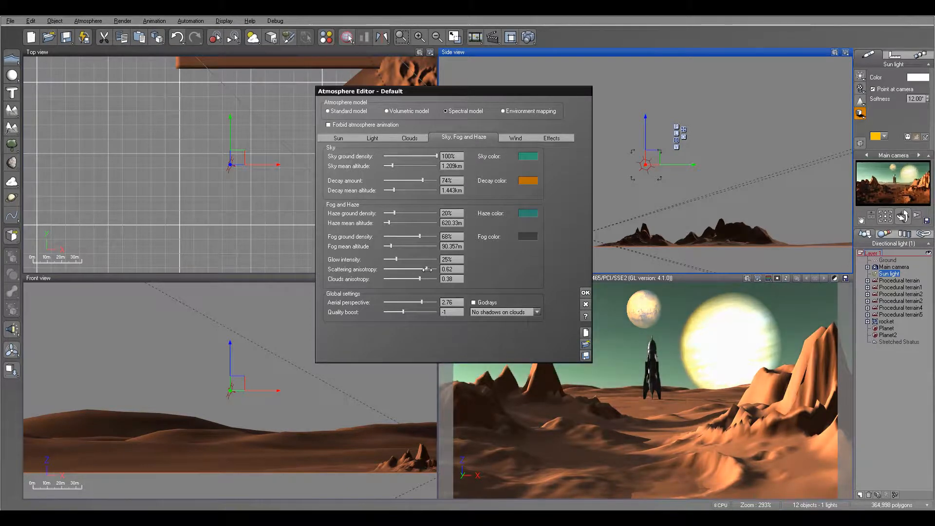
{"action": "left_click_drag", "start_coordinate": [427, 269], "coordinate": [398, 261]}
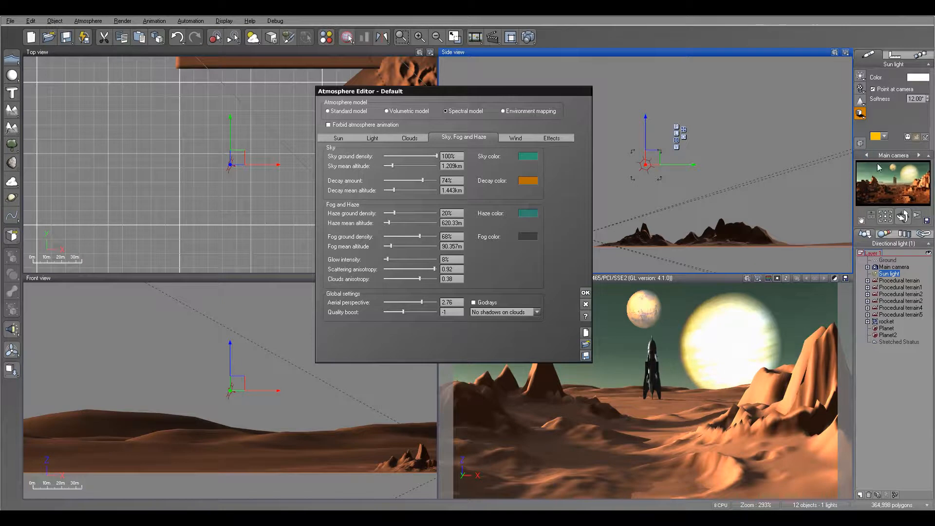
{"action": "left_click_drag", "start_coordinate": [393, 259], "coordinate": [395, 259]}
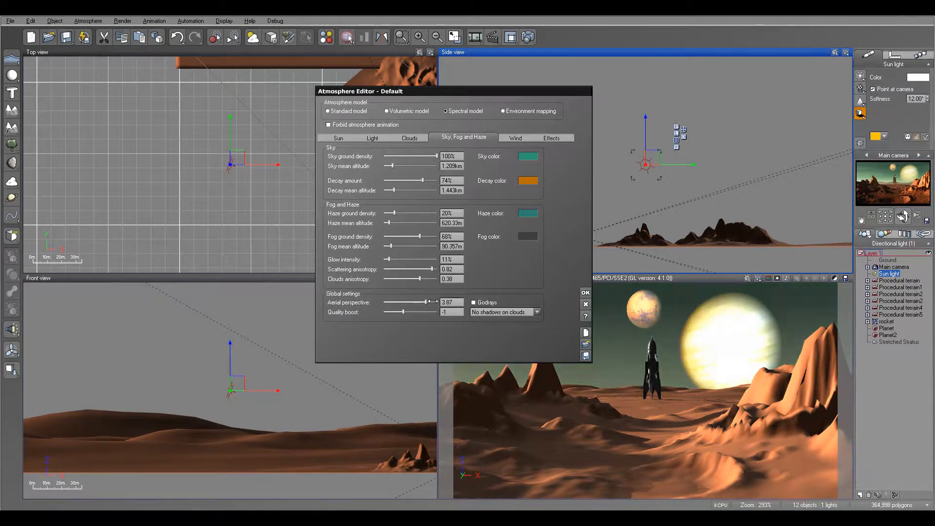
{"action": "left_click_drag", "start_coordinate": [431, 302], "coordinate": [427, 302]}
Step: Set haze ground density to 24% and fog mean altitude to 156.21 m, and test-render the scene
{"action": "mouse_move", "coordinate": [394, 213]}
{"action": "left_mouse_down"}
{"action": "mouse_move", "coordinate": [410, 214]}
{"action": "mouse_move", "coordinate": [402, 214]}
{"action": "left_mouse_up"}
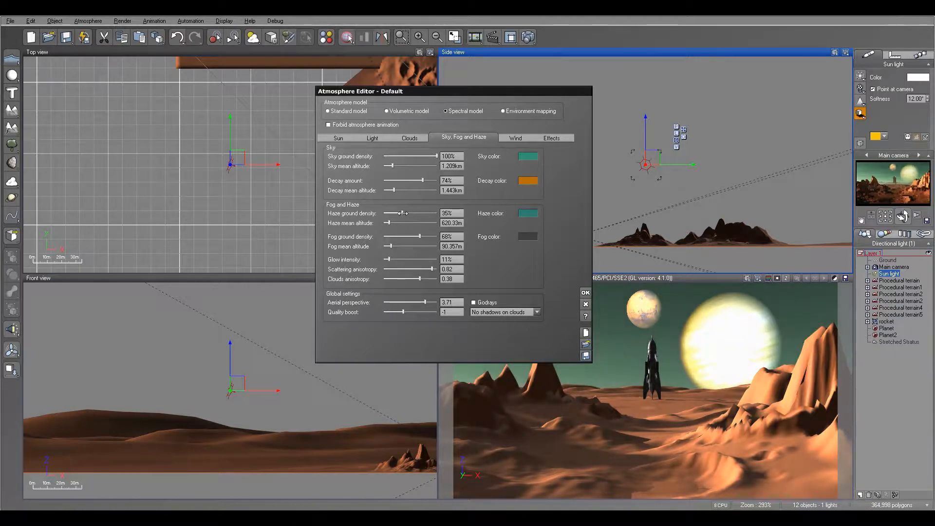
{"action": "left_click_drag", "start_coordinate": [396, 245], "coordinate": [402, 245]}
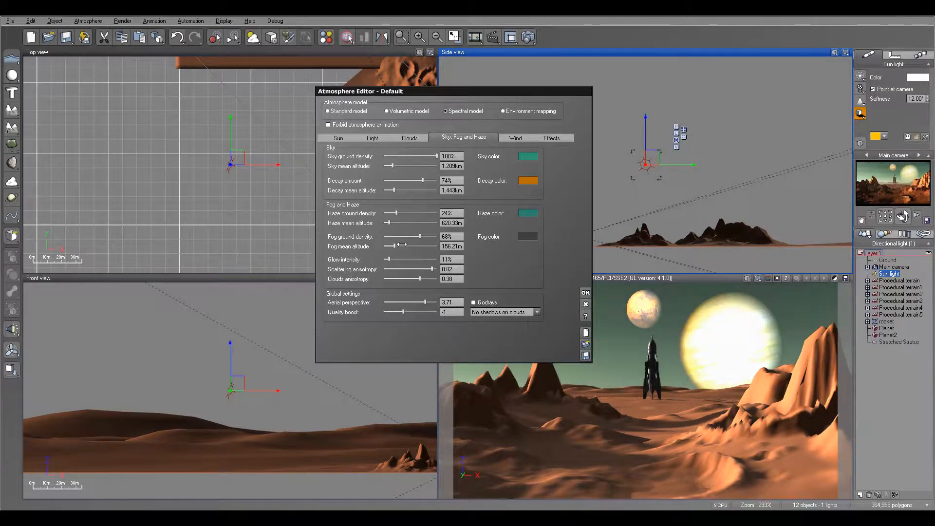
{"action": "left_click", "coordinate": [533, 38]}
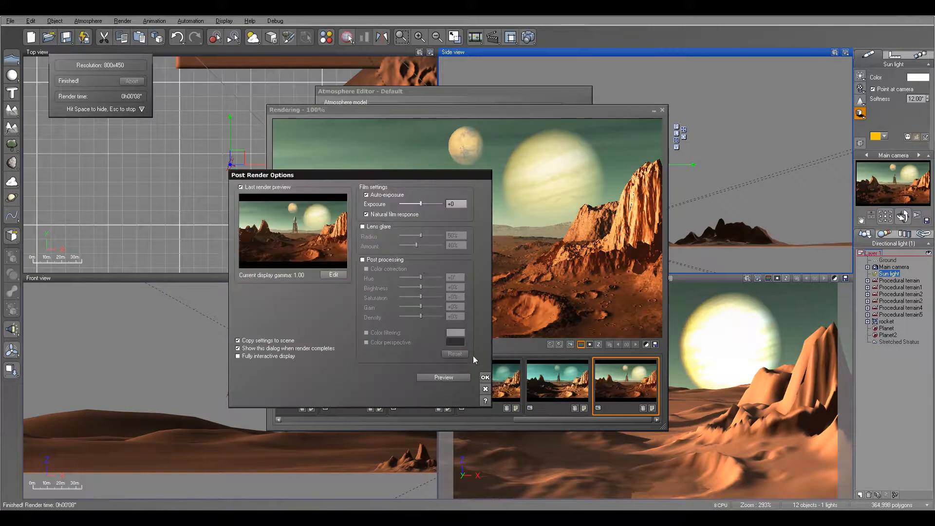
{"action": "left_click", "coordinate": [485, 377]}
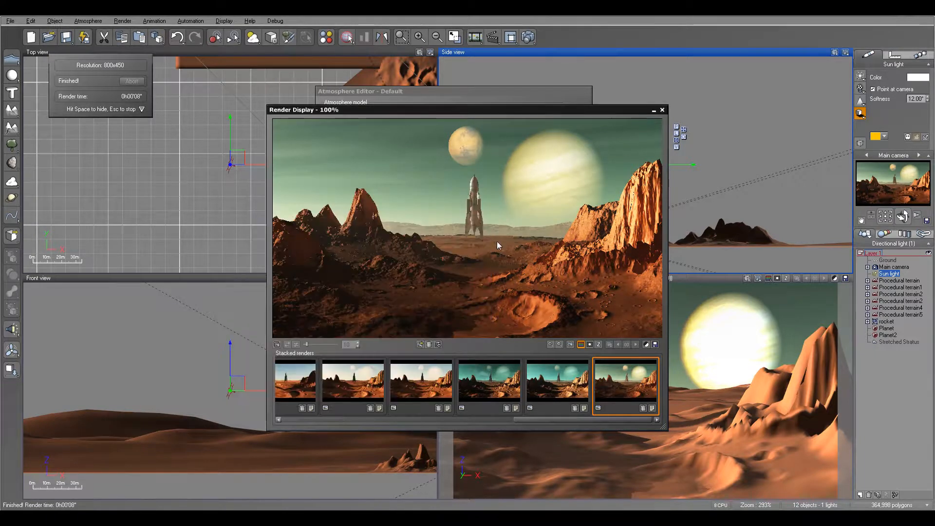
{"action": "left_click", "coordinate": [662, 111]}
Step: Set aerial perspective to 5.2, fog ground density to 76% and fog mean altitude to 230.42 m, and accept the atmosphere settings
{"action": "left_click_drag", "start_coordinate": [426, 303], "coordinate": [427, 301]}
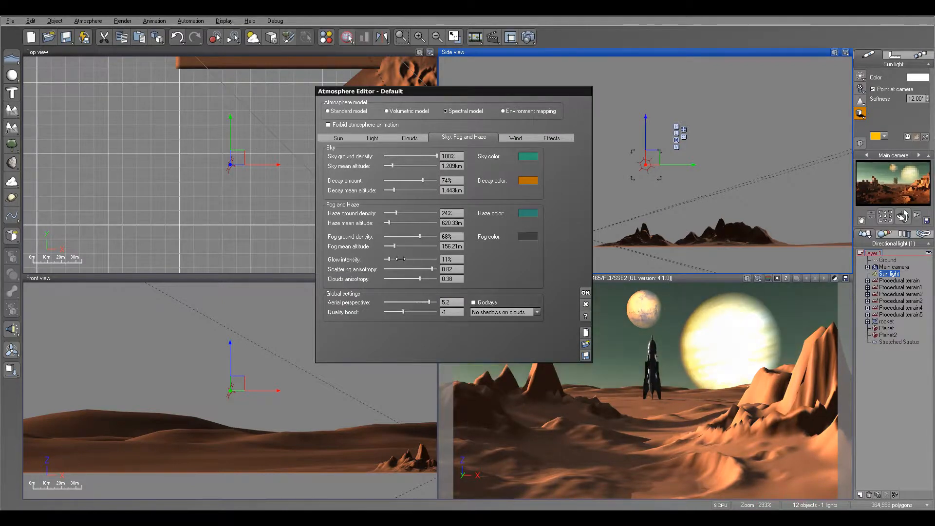
{"action": "left_click_drag", "start_coordinate": [403, 246], "coordinate": [424, 235]}
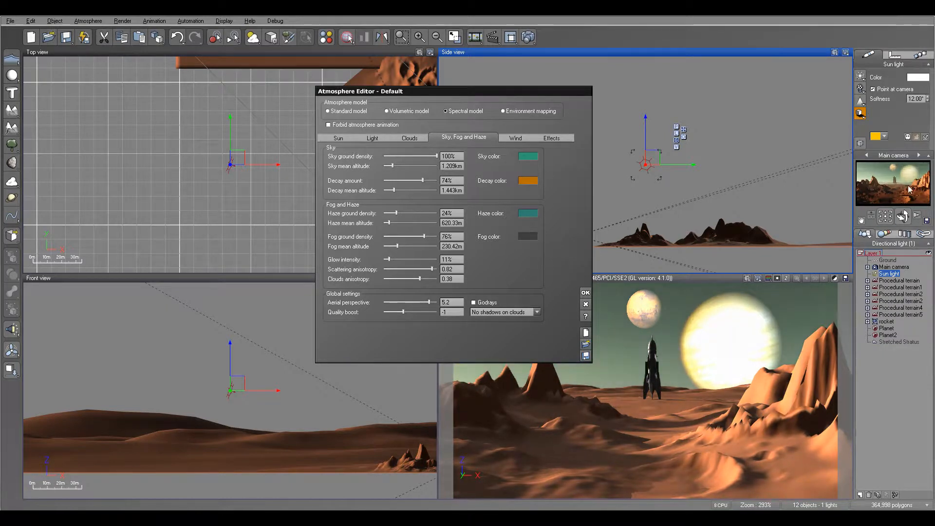
{"action": "left_click", "coordinate": [586, 293]}
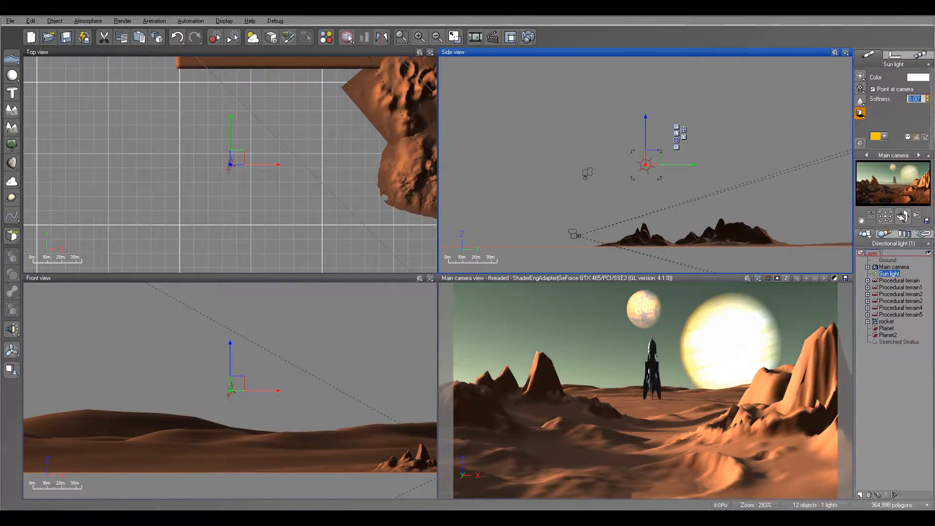
Step: Lower the brightness of Planet2 and move it upward and sideways toward the larger planet in the camera view
{"action": "left_click", "coordinate": [892, 335]}
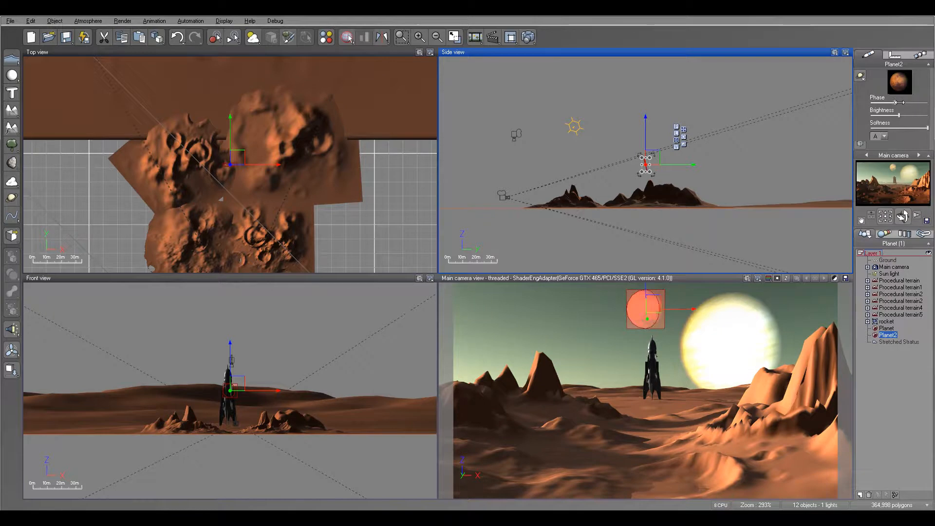
{"action": "left_click_drag", "start_coordinate": [898, 115], "coordinate": [883, 115]}
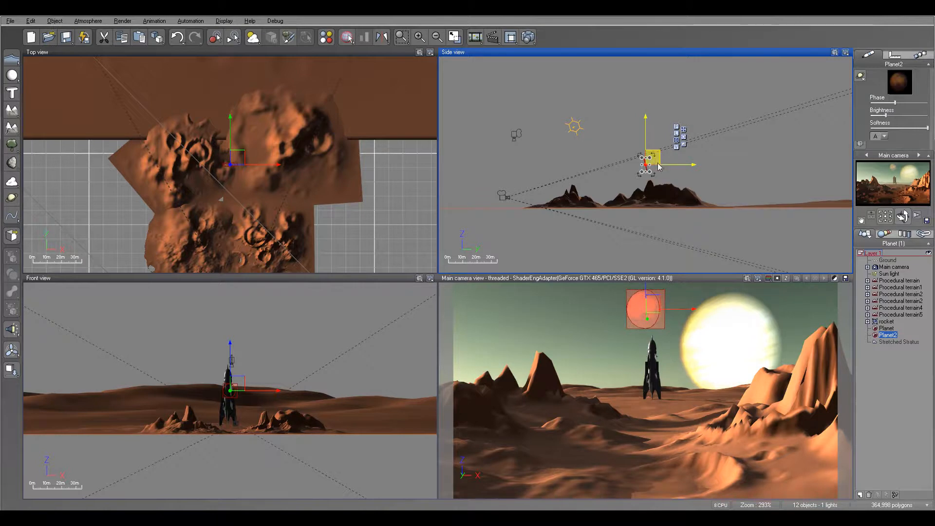
{"action": "scroll", "coordinate": [657, 164], "scroll_direction": "up", "scroll_amount": 3}
{"action": "left_click_drag", "start_coordinate": [617, 196], "coordinate": [617, 158]}
{"action": "left_click_drag", "start_coordinate": [273, 215], "coordinate": [309, 217]}
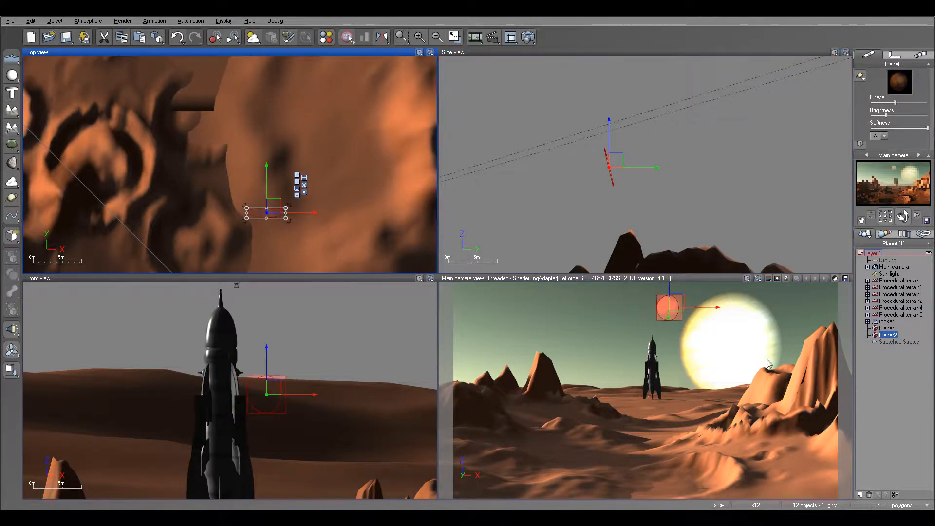
Step: Move the rocket sideways along the X axis, farther from the large planet, and test-render the scene
{"action": "left_click", "coordinate": [884, 321]}
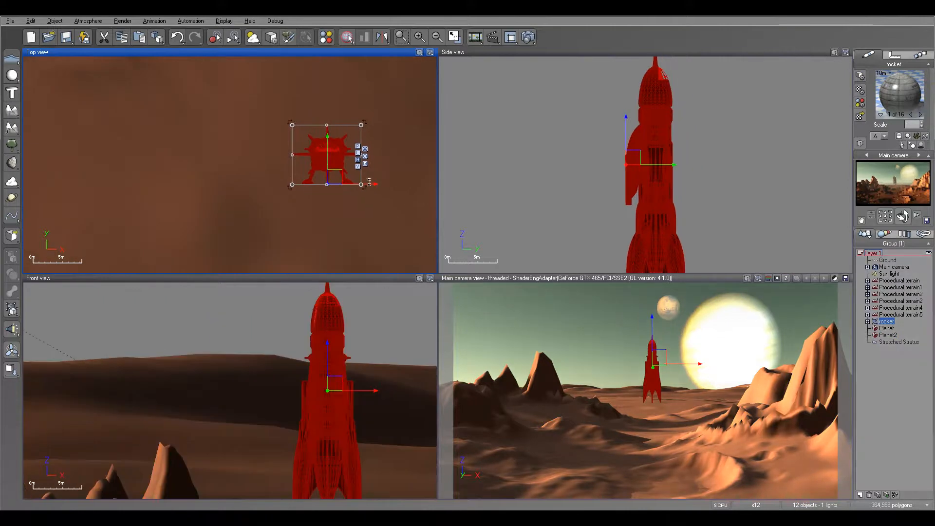
{"action": "left_click_drag", "start_coordinate": [374, 185], "coordinate": [293, 185]}
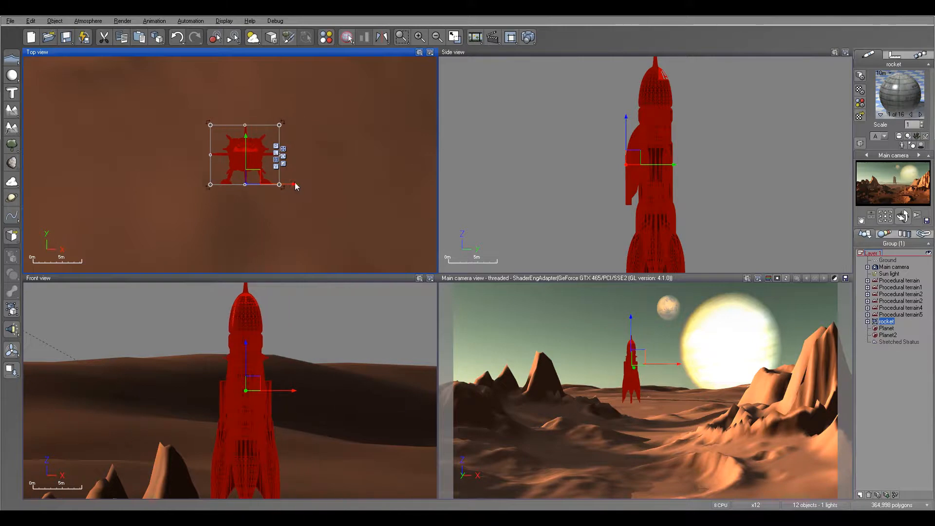
{"action": "scroll", "coordinate": [300, 313], "scroll_direction": "down", "scroll_amount": 2}
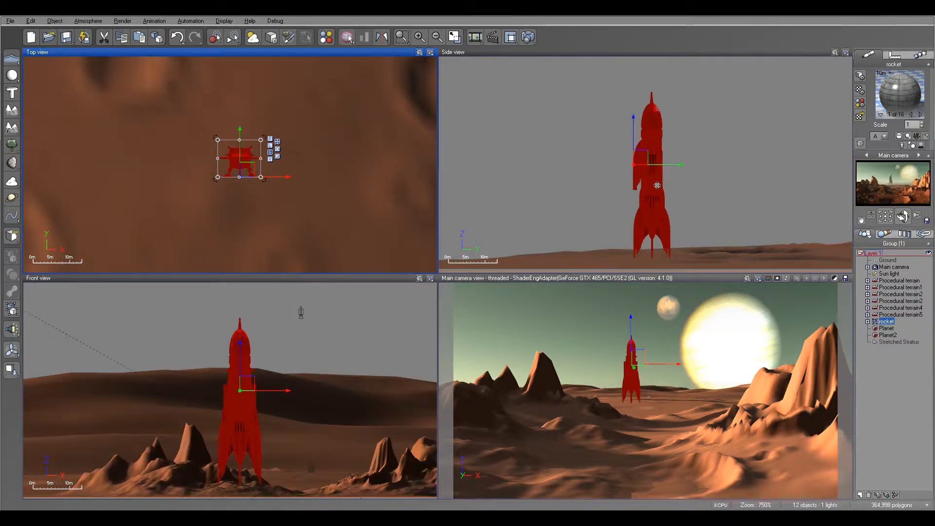
{"action": "left_click", "coordinate": [522, 38]}
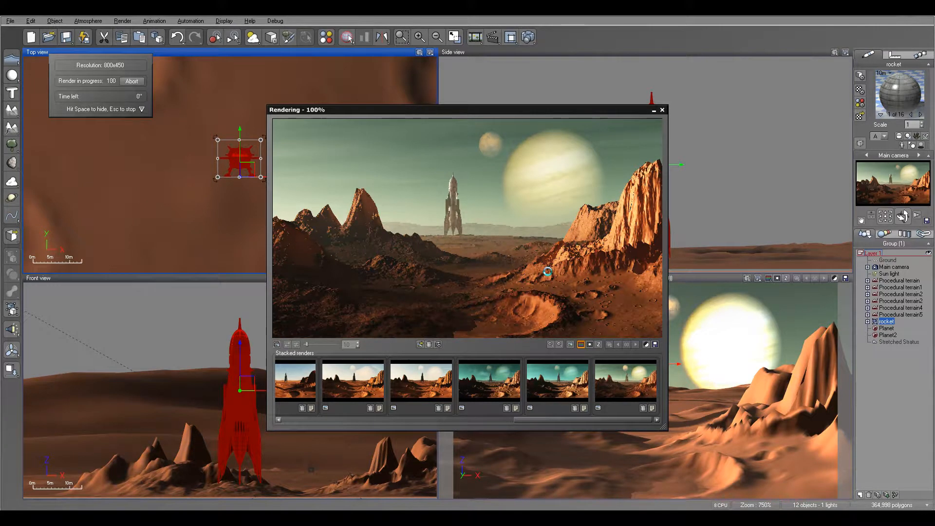
{"action": "left_click", "coordinate": [484, 378]}
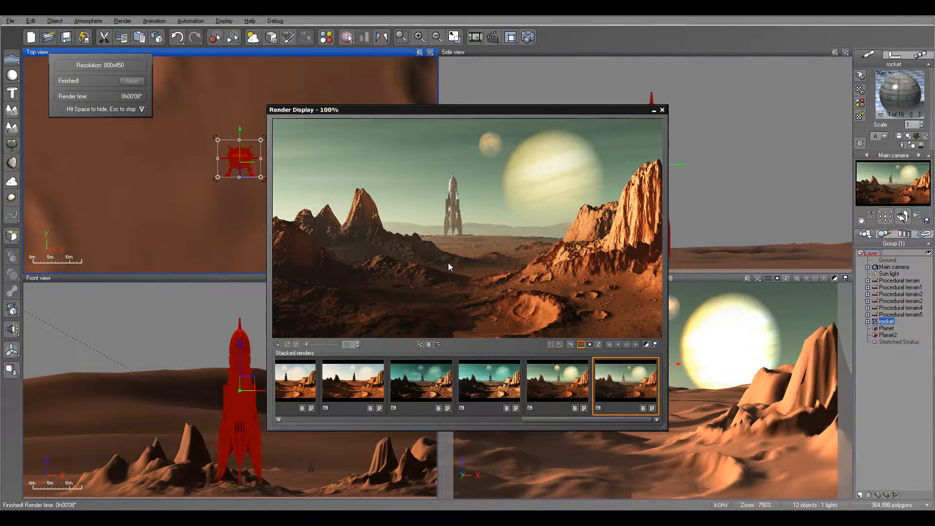
{"action": "left_click", "coordinate": [662, 110]}
Step: Render the scene with the Final quality preset, accept the post-render options and dismiss the finished render
{"action": "left_click", "coordinate": [529, 38]}
{"action": "left_click", "coordinate": [306, 112]}
{"action": "left_click", "coordinate": [590, 345]}
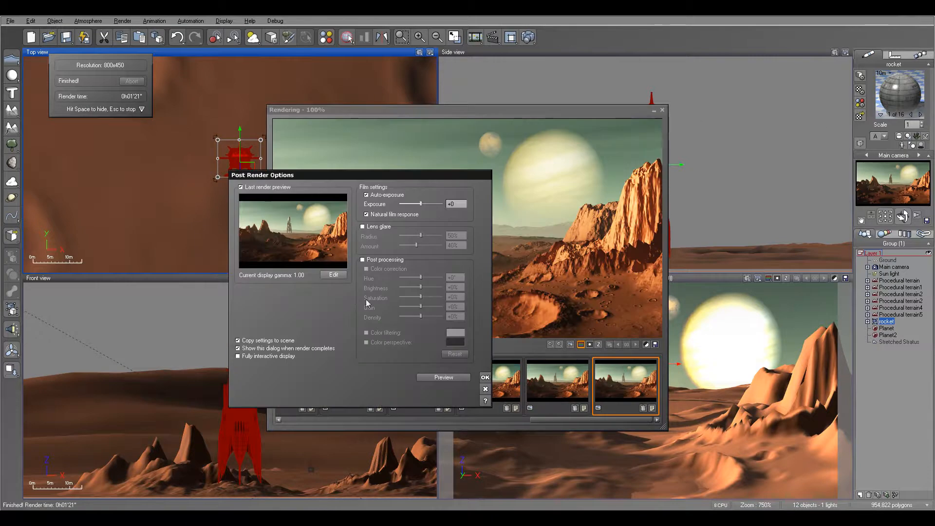
{"action": "left_click", "coordinate": [485, 378]}
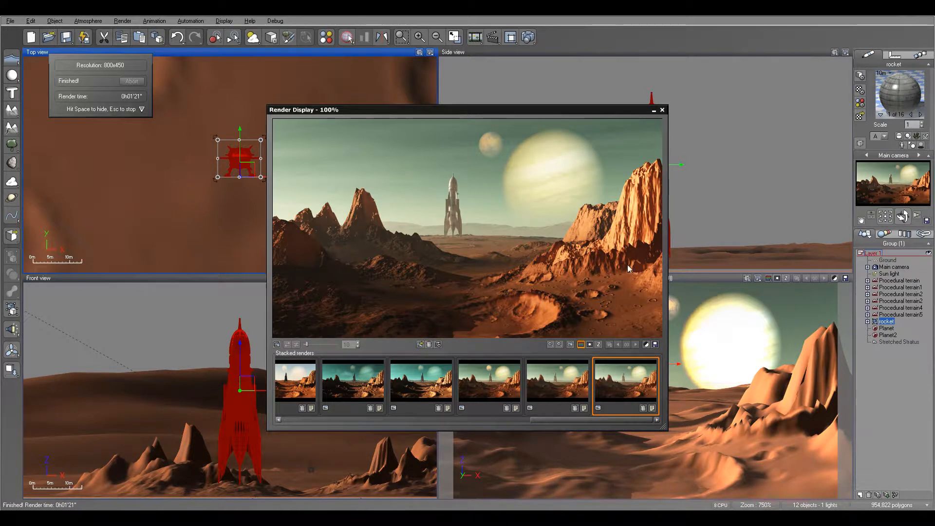
{"action": "left_click", "coordinate": [662, 111]}
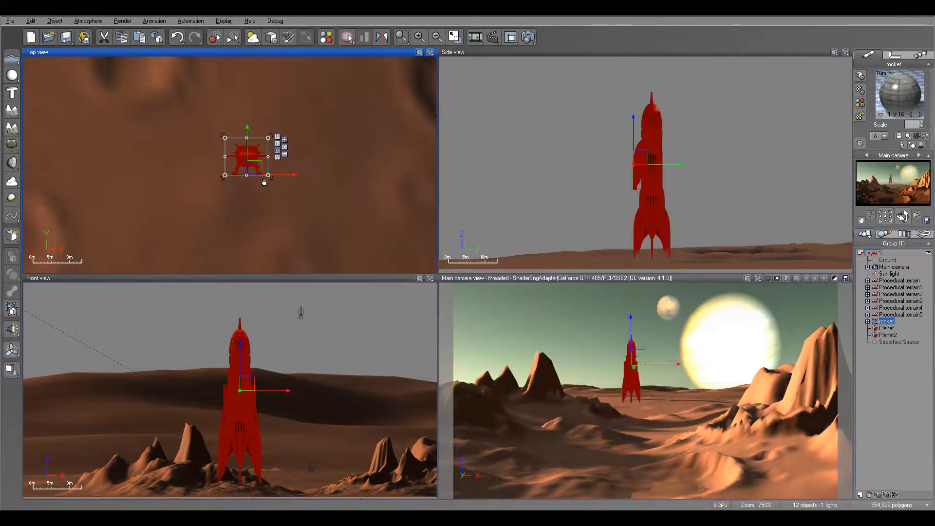
Step: Import the Poser figure pilot.pz3 as a single frame, frame 0, with figures grouped as single meshes
{"action": "right_click_drag", "start_coordinate": [304, 202], "coordinate": [261, 138]}
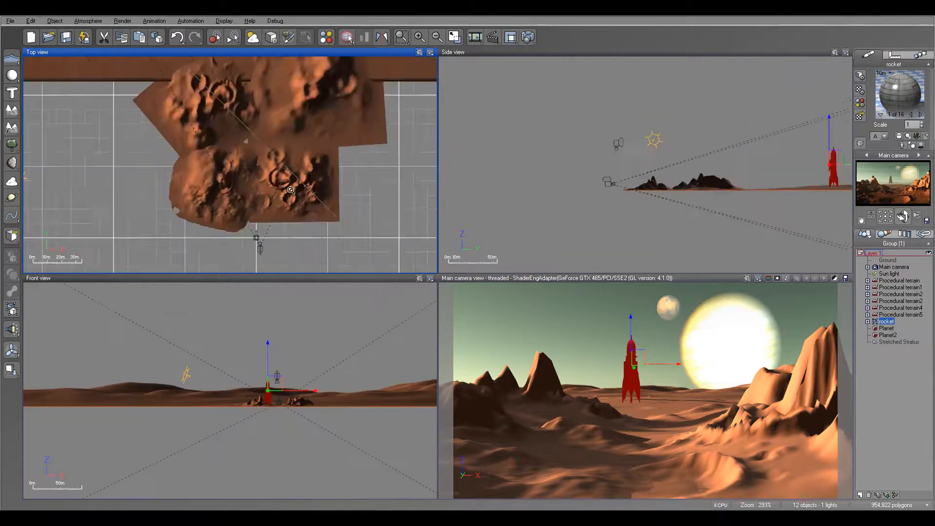
{"action": "scroll", "coordinate": [290, 185], "scroll_direction": "up", "scroll_amount": 3}
{"action": "right_click_drag", "start_coordinate": [281, 190], "coordinate": [317, 193]}
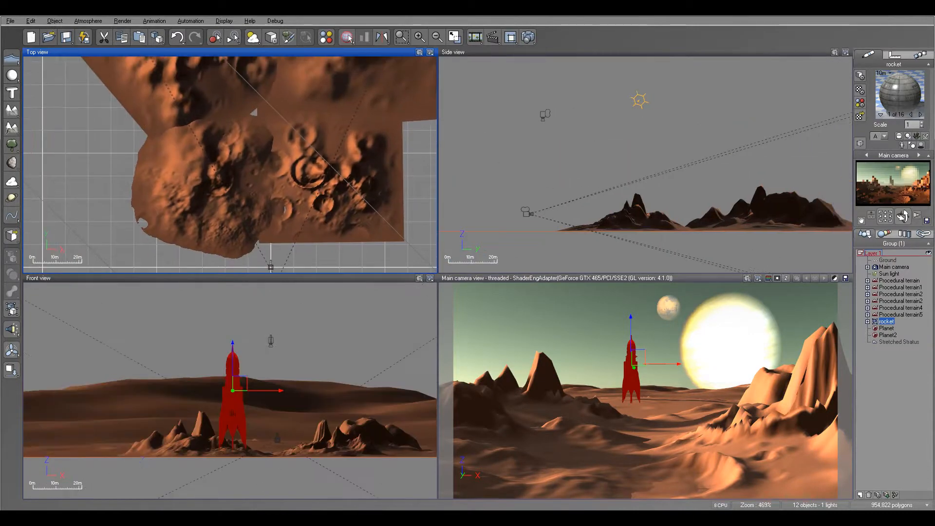
{"action": "left_click", "coordinate": [10, 21]}
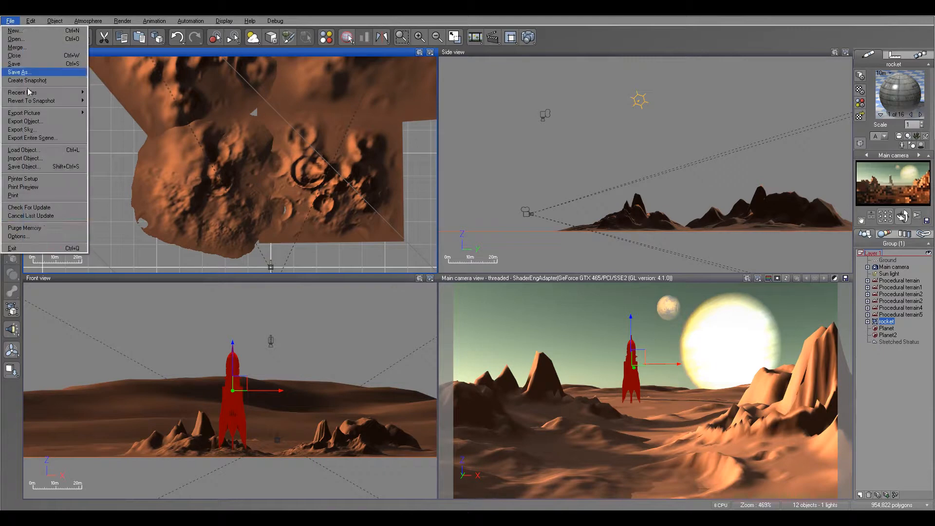
{"action": "left_click", "coordinate": [53, 152]}
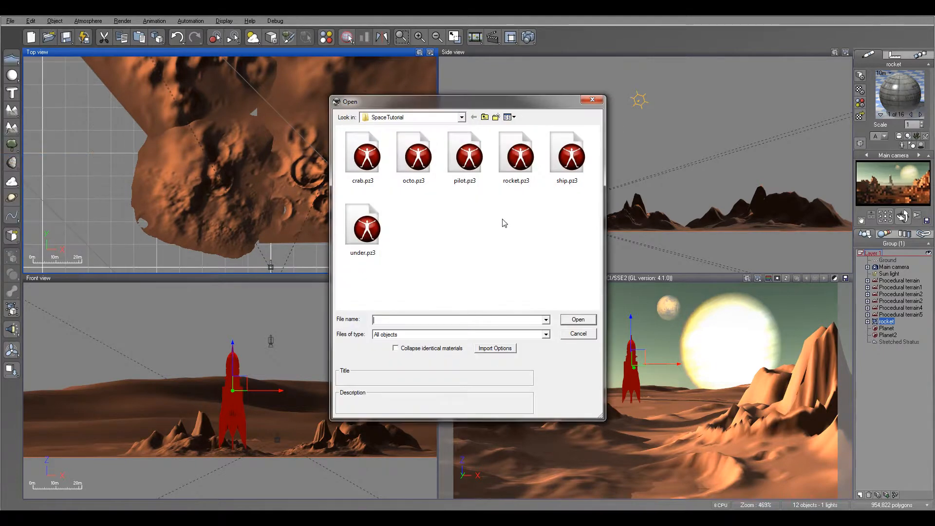
{"action": "left_click", "coordinate": [466, 163]}
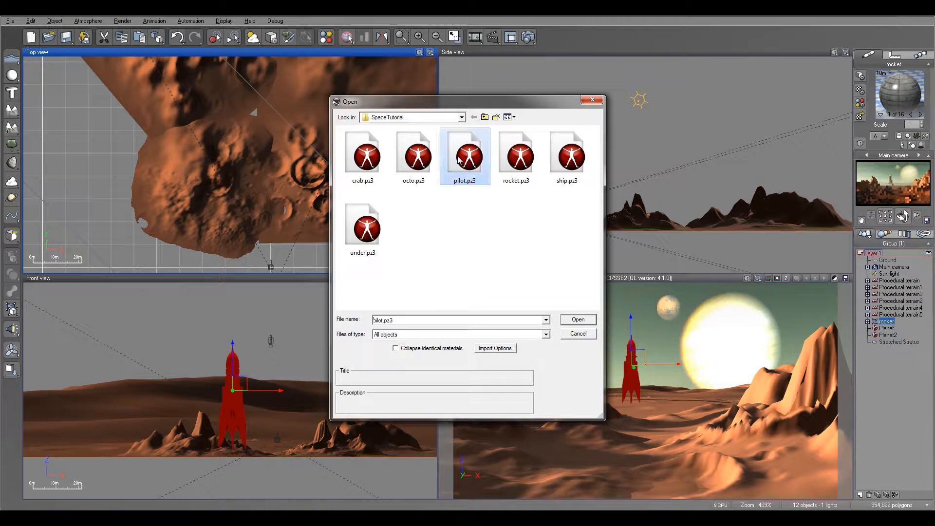
{"action": "left_click", "coordinate": [577, 320]}
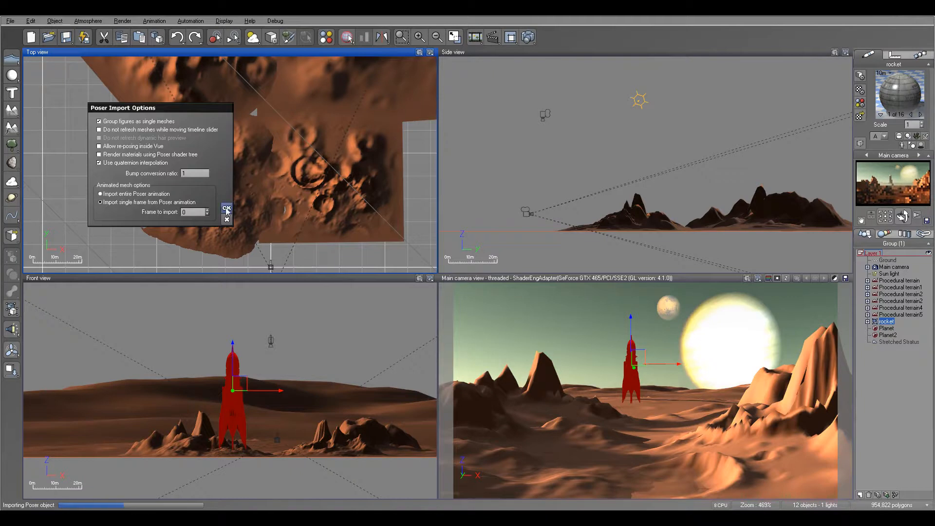
{"action": "left_click", "coordinate": [227, 209]}
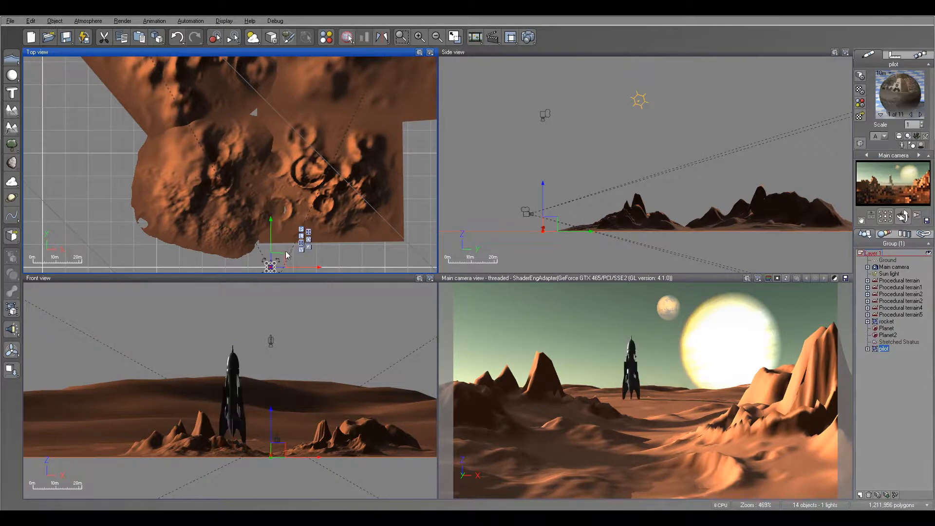
Step: Move the pilot from beside the camera onto the foreground terrain at the right of the camera view
{"action": "left_click_drag", "start_coordinate": [284, 255], "coordinate": [312, 196]}
{"action": "scroll", "coordinate": [626, 201], "scroll_direction": "up", "scroll_amount": 5}
{"action": "right_click_drag", "start_coordinate": [625, 200], "coordinate": [634, 90]}
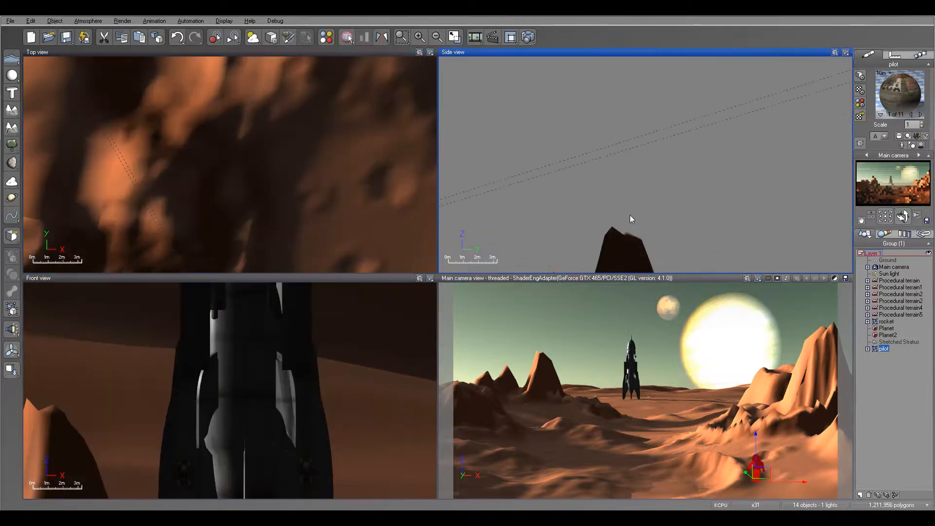
{"action": "right_click_drag", "start_coordinate": [632, 226], "coordinate": [650, 112]}
{"action": "right_click_drag", "start_coordinate": [638, 200], "coordinate": [684, 74]}
{"action": "right_click_drag", "start_coordinate": [334, 245], "coordinate": [347, 65]}
{"action": "scroll", "coordinate": [332, 132], "scroll_direction": "down", "scroll_amount": 2}
{"action": "right_click_drag", "start_coordinate": [364, 185], "coordinate": [225, 58]}
{"action": "right_click_drag", "start_coordinate": [340, 82], "coordinate": [224, 292]}
{"action": "right_click_drag", "start_coordinate": [338, 146], "coordinate": [390, 169]}
{"action": "scroll", "coordinate": [332, 201], "scroll_direction": "up", "scroll_amount": 4}
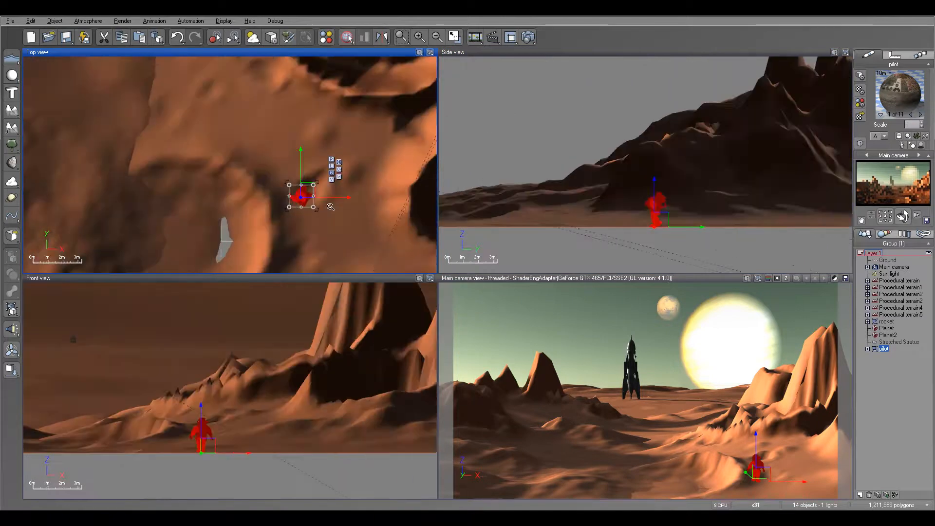
Step: Bring the pilot closer to the camera, rotate it and shift it slightly toward the crater ridge
{"action": "right_click_drag", "start_coordinate": [332, 207], "coordinate": [308, 85]}
{"action": "left_click_drag", "start_coordinate": [307, 86], "coordinate": [286, 213]}
{"action": "right_click_drag", "start_coordinate": [630, 162], "coordinate": [623, 124]}
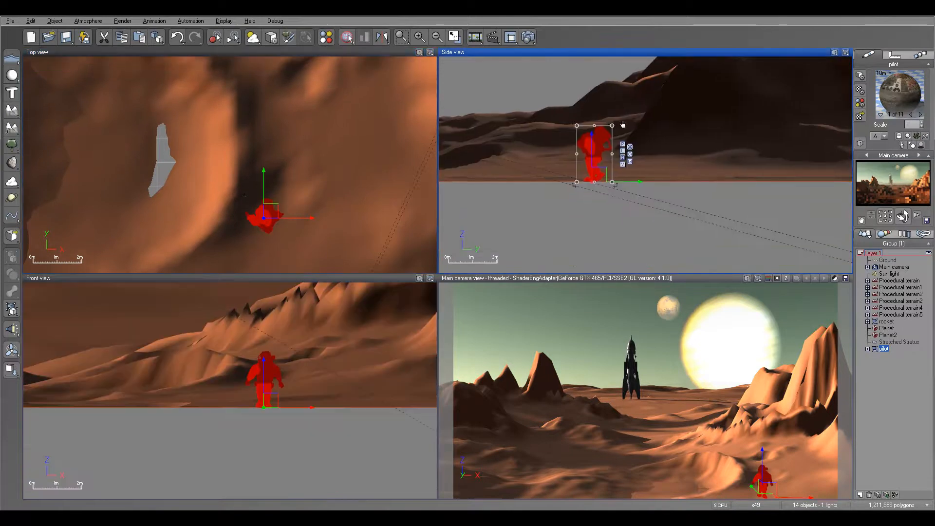
{"action": "left_click", "coordinate": [277, 235]}
{"action": "left_click_drag", "start_coordinate": [294, 233], "coordinate": [247, 183]}
{"action": "right_click_drag", "start_coordinate": [373, 193], "coordinate": [451, 110]}
{"action": "left_click_drag", "start_coordinate": [351, 129], "coordinate": [297, 151]}
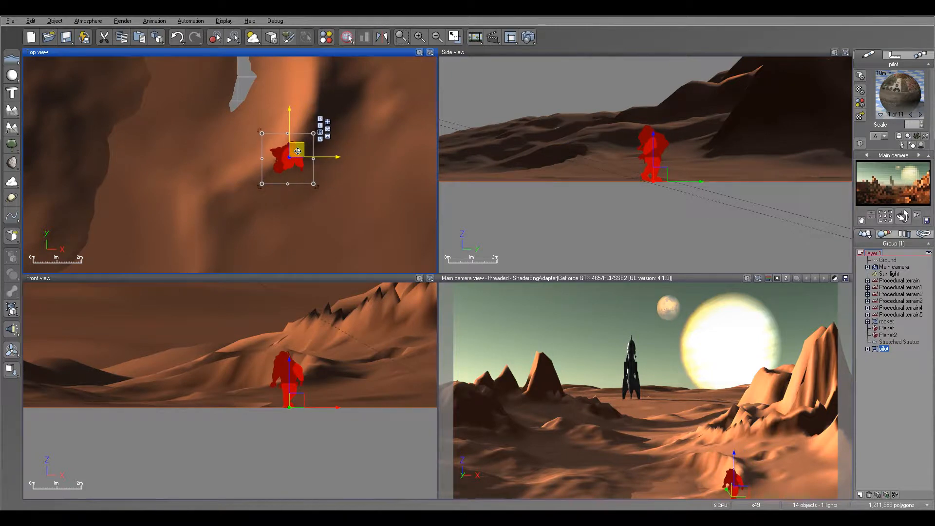
Step: Raise the pilot above the ground, drop it onto Procedural terrain2 and turn it about its vertical axis
{"action": "left_click", "coordinate": [652, 145]}
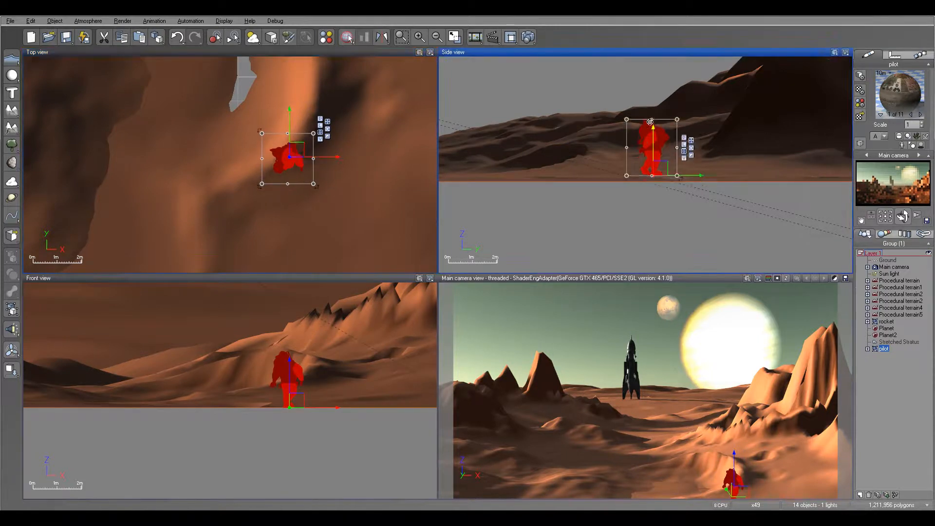
{"action": "left_click_drag", "start_coordinate": [652, 145], "coordinate": [652, 118]}
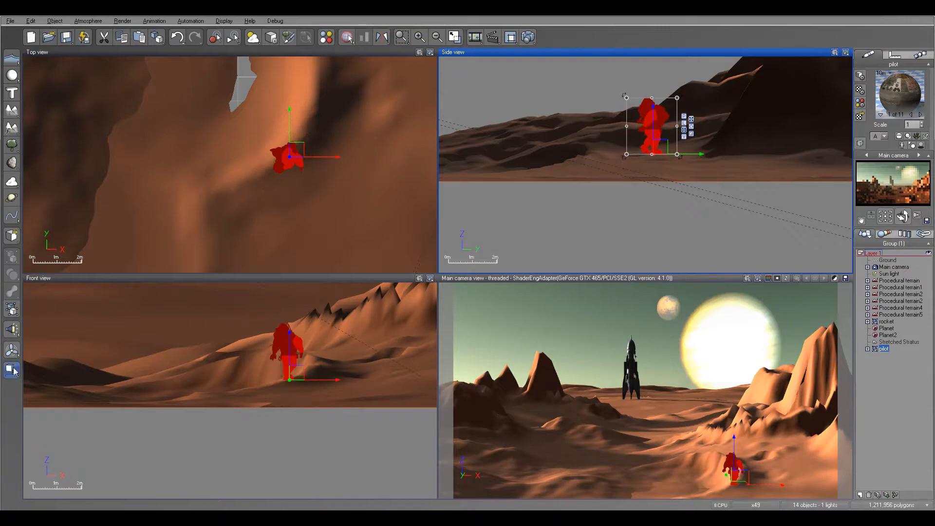
{"action": "right_click_drag", "start_coordinate": [668, 126], "coordinate": [633, 186]}
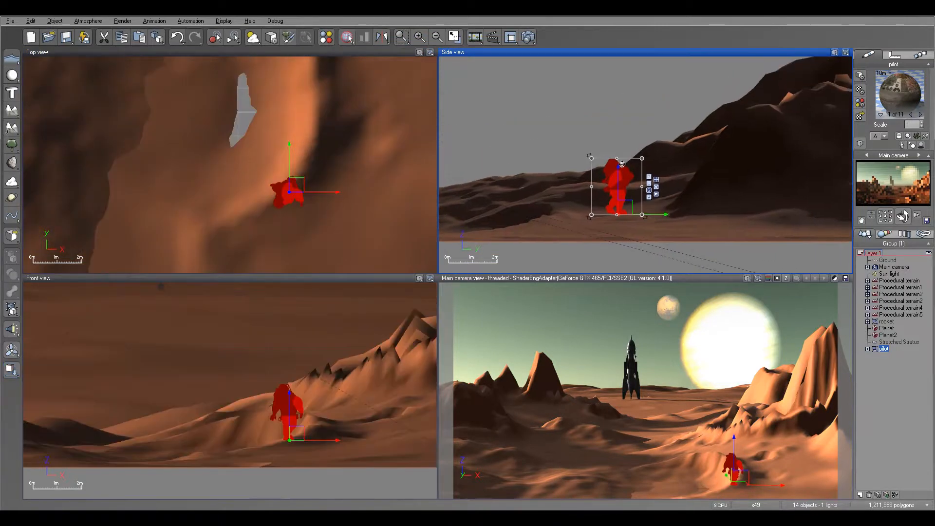
{"action": "left_click_drag", "start_coordinate": [620, 174], "coordinate": [619, 102]}
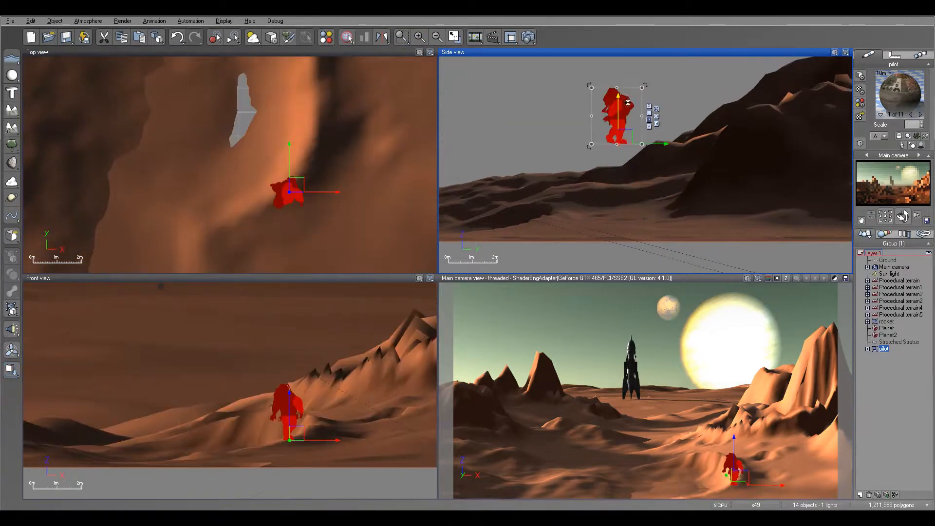
{"action": "left_click", "coordinate": [10, 373]}
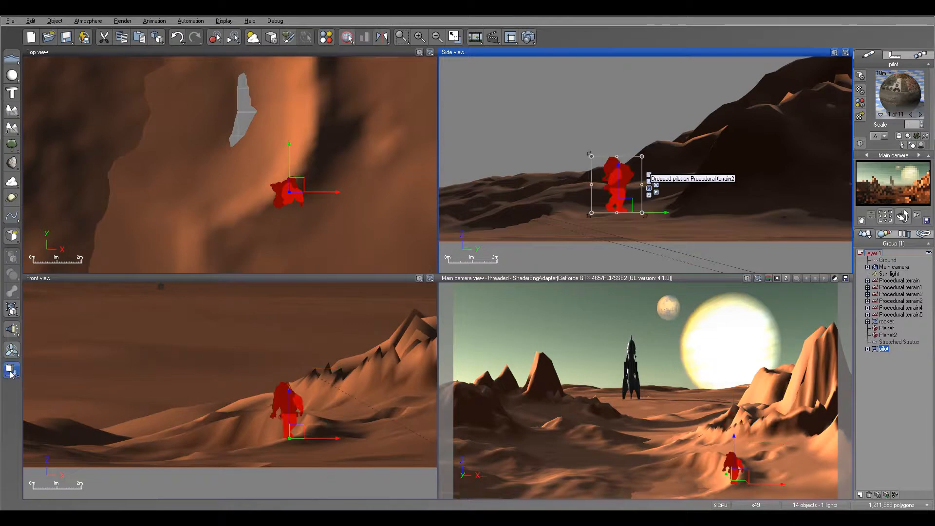
{"action": "left_click", "coordinate": [297, 198]}
{"action": "left_click_drag", "start_coordinate": [317, 223], "coordinate": [296, 188]}
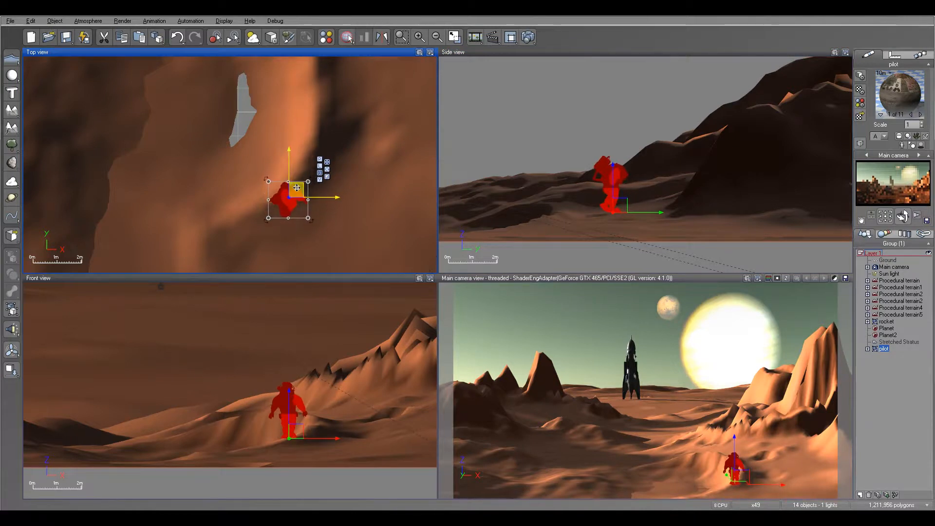
Step: Render the scene with the Preview quality preset at 800x450 to check the pilot, accepting the post-render options
{"action": "left_click", "coordinate": [527, 37]}
{"action": "left_click", "coordinate": [314, 103]}
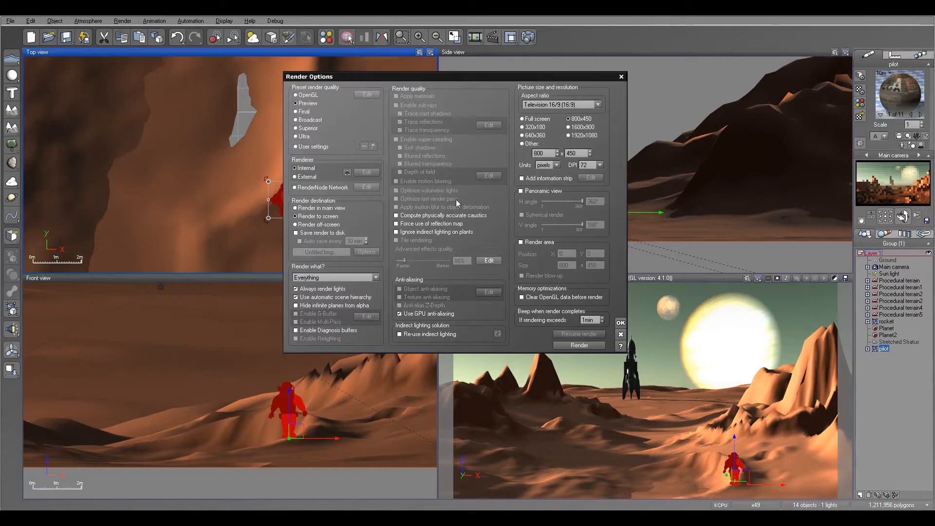
{"action": "left_click", "coordinate": [580, 345]}
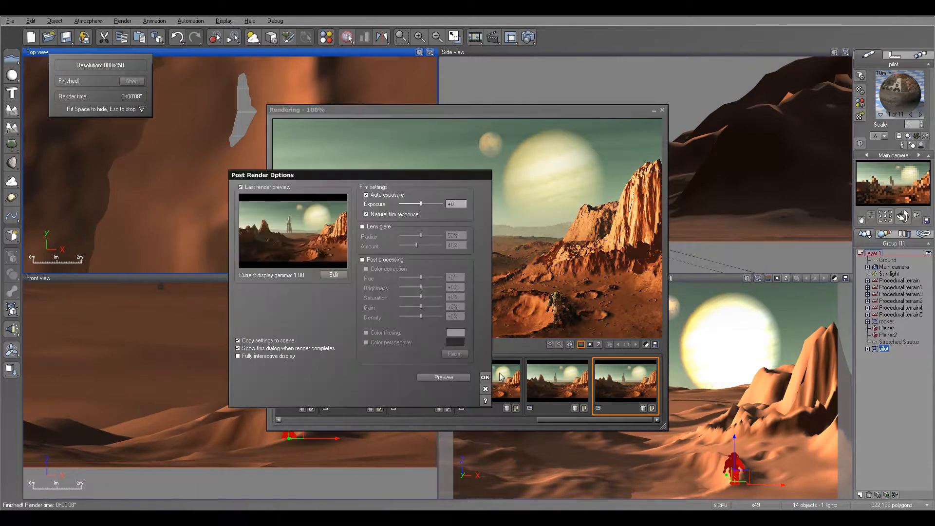
{"action": "left_click", "coordinate": [486, 377]}
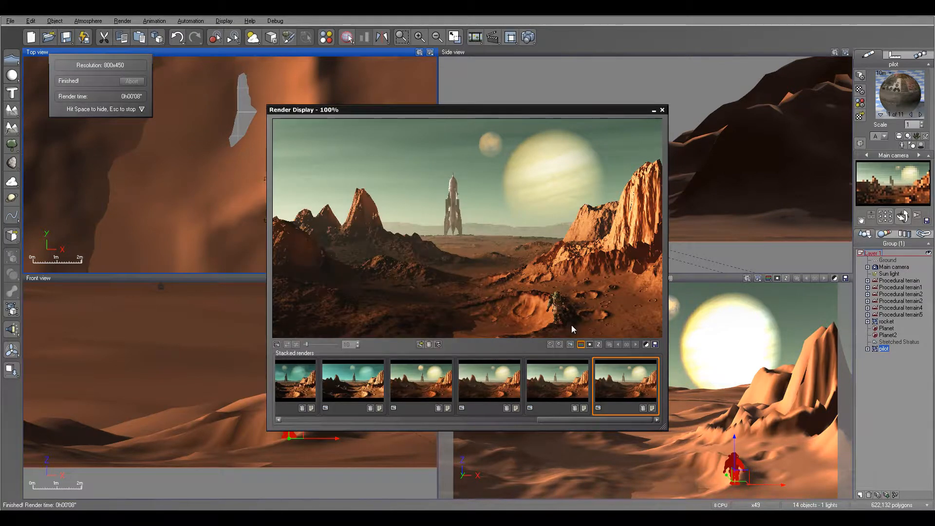
{"action": "left_click", "coordinate": [664, 110]}
Step: Shift the pilot farther from the crater ridge, drop it onto the terrain and adjust its rotation
{"action": "right_click_drag", "start_coordinate": [336, 208], "coordinate": [315, 156]}
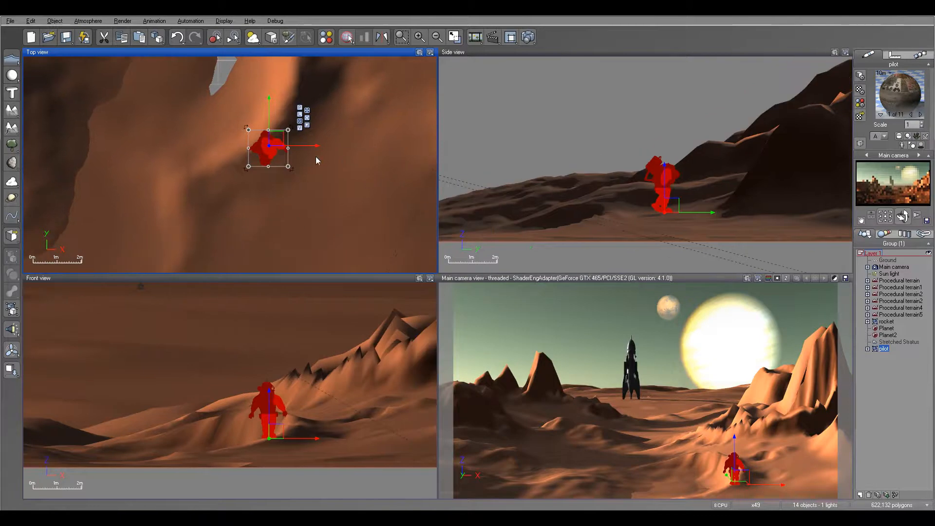
{"action": "left_click_drag", "start_coordinate": [273, 141], "coordinate": [332, 197]}
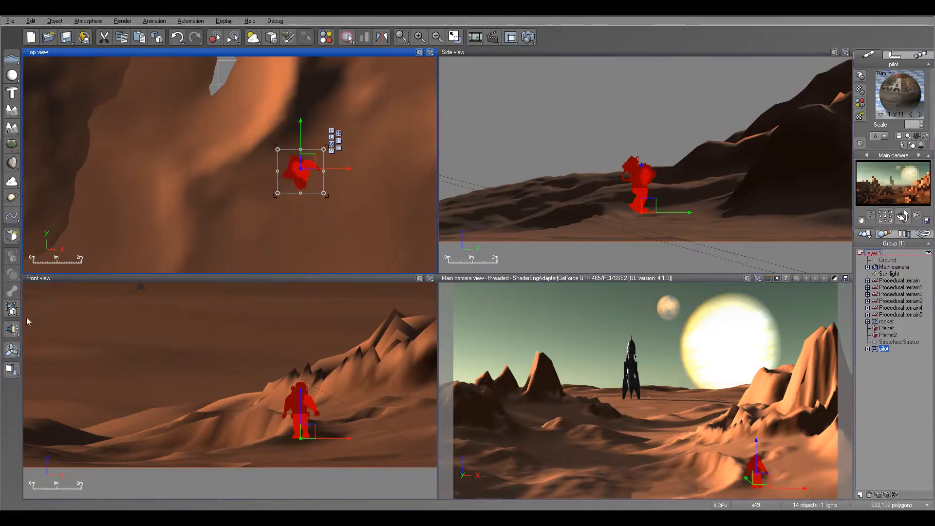
{"action": "left_click", "coordinate": [17, 369]}
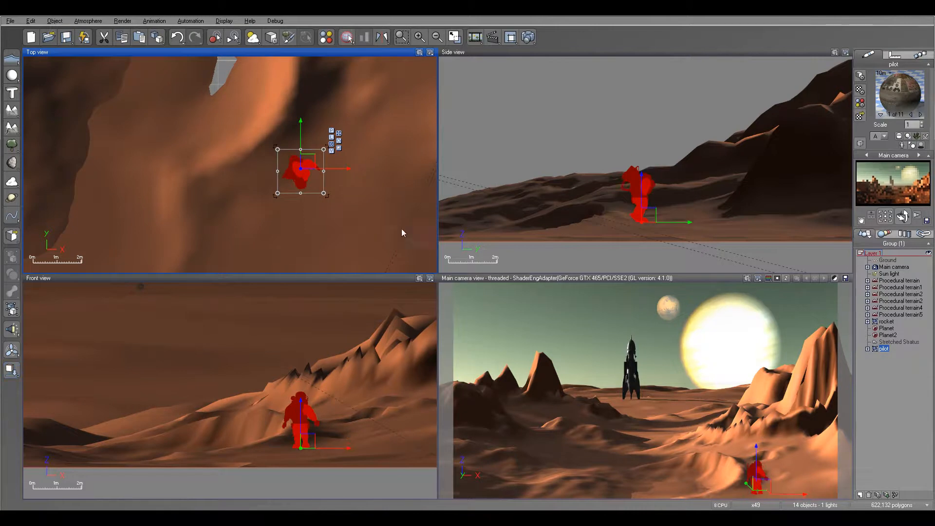
{"action": "left_click_drag", "start_coordinate": [325, 194], "coordinate": [335, 189]}
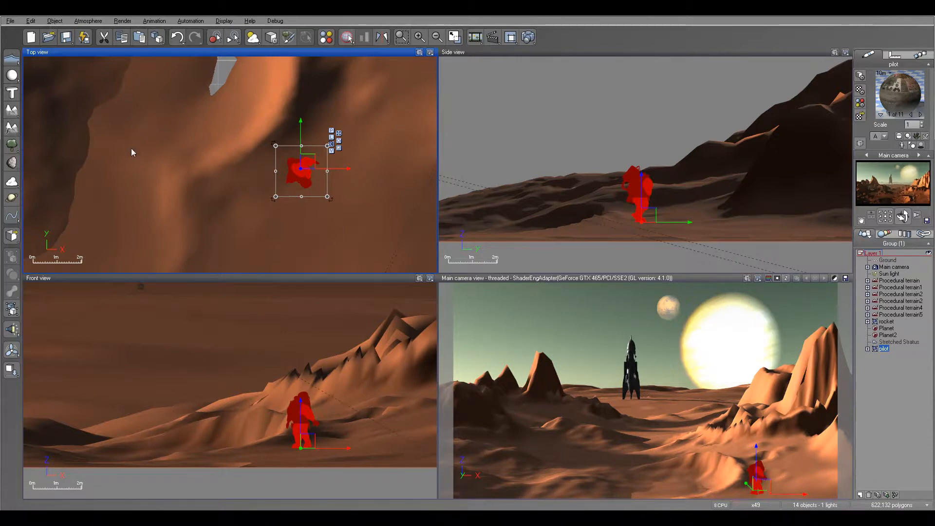
Step: Add a standard terrain to the scene and move it behind the main camera, off to one side
{"action": "right_click_drag", "start_coordinate": [112, 180], "coordinate": [226, 130]}
{"action": "scroll", "coordinate": [227, 130], "scroll_direction": "down", "scroll_amount": 4}
{"action": "right_click_drag", "start_coordinate": [94, 155], "coordinate": [147, 167]}
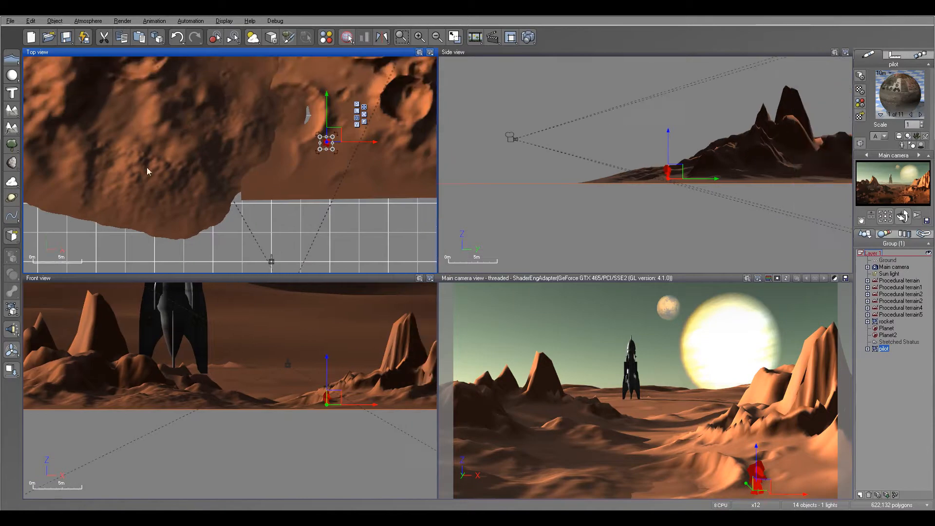
{"action": "left_click", "coordinate": [13, 112]}
{"action": "scroll", "coordinate": [255, 195], "scroll_direction": "down", "scroll_amount": 3}
{"action": "scroll", "coordinate": [255, 196], "scroll_direction": "down", "scroll_amount": 2}
{"action": "left_click_drag", "start_coordinate": [314, 126], "coordinate": [213, 228]}
{"action": "scroll", "coordinate": [213, 228], "scroll_direction": "up", "scroll_amount": 6}
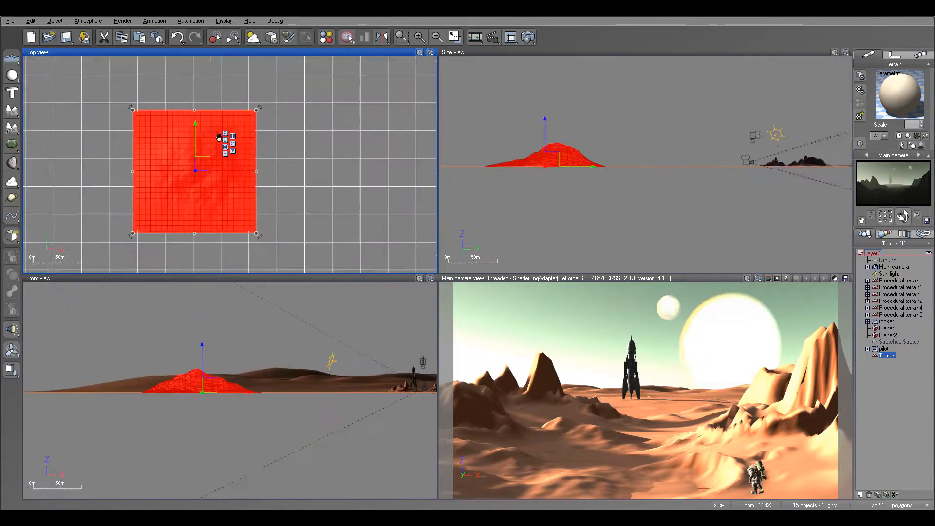
{"action": "right_click_drag", "start_coordinate": [202, 165], "coordinate": [277, 97]}
{"action": "left_click_drag", "start_coordinate": [278, 96], "coordinate": [283, 87]}
{"action": "right_click_drag", "start_coordinate": [254, 124], "coordinate": [197, 227]}
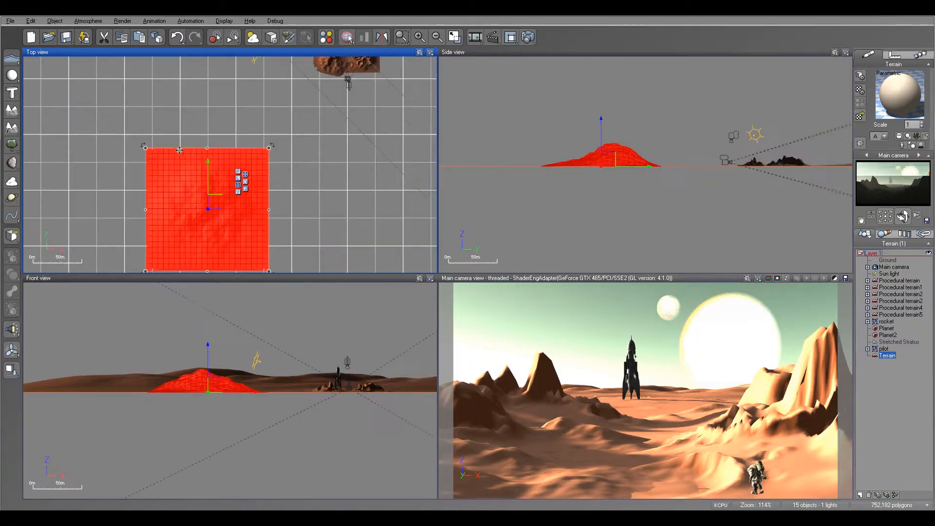
Step: Scale down the new terrain and move it close to the main camera
{"action": "left_click_drag", "start_coordinate": [145, 148], "coordinate": [293, 81]}
{"action": "right_click_drag", "start_coordinate": [293, 81], "coordinate": [276, 202]}
{"action": "left_click_drag", "start_coordinate": [278, 201], "coordinate": [303, 205]}
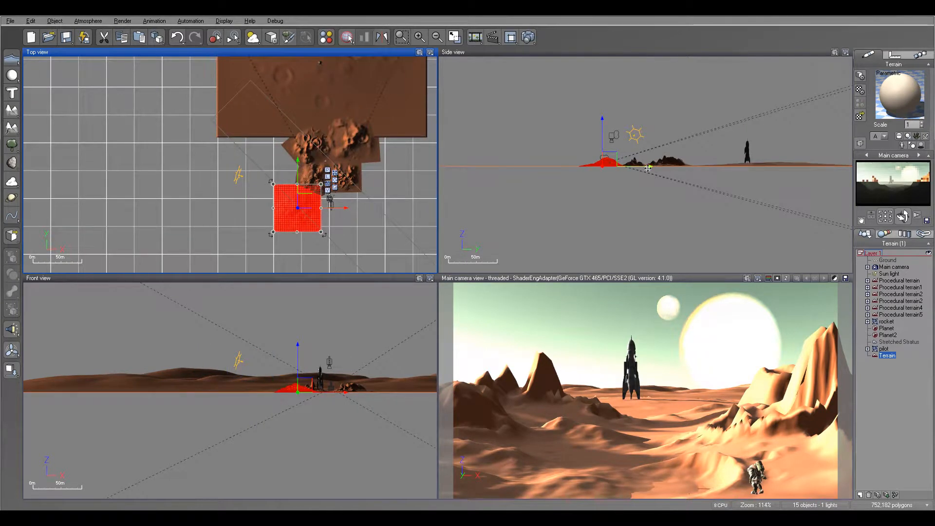
{"action": "right_click", "coordinate": [647, 171]}
{"action": "left_click", "coordinate": [293, 204]}
Step: Shrink the terrain into a tall narrow peak and place it just ahead of the main camera, along the left edge of its frame
{"action": "scroll", "coordinate": [293, 204], "scroll_direction": "up", "scroll_amount": 5}
{"action": "right_click_drag", "start_coordinate": [292, 212], "coordinate": [275, 154]}
{"action": "left_click_drag", "start_coordinate": [220, 216], "coordinate": [300, 137]}
{"action": "left_click_drag", "start_coordinate": [329, 107], "coordinate": [340, 112]}
{"action": "right_click_drag", "start_coordinate": [703, 162], "coordinate": [627, 166]}
{"action": "left_click_drag", "start_coordinate": [626, 166], "coordinate": [617, 126]}
{"action": "mouse_move", "coordinate": [336, 191]}
{"action": "left_mouse_down"}
{"action": "mouse_move", "coordinate": [345, 189]}
{"action": "mouse_move", "coordinate": [327, 207]}
{"action": "left_mouse_up"}
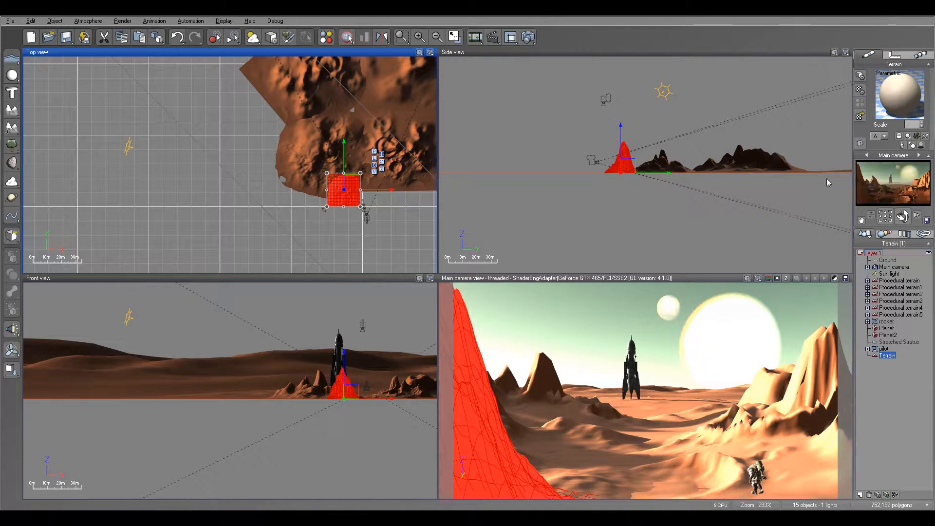
Step: Scale the foreground terrain down further and reposition it in the top view, checking it against the main camera preview
{"action": "right_click", "coordinate": [872, 188]}
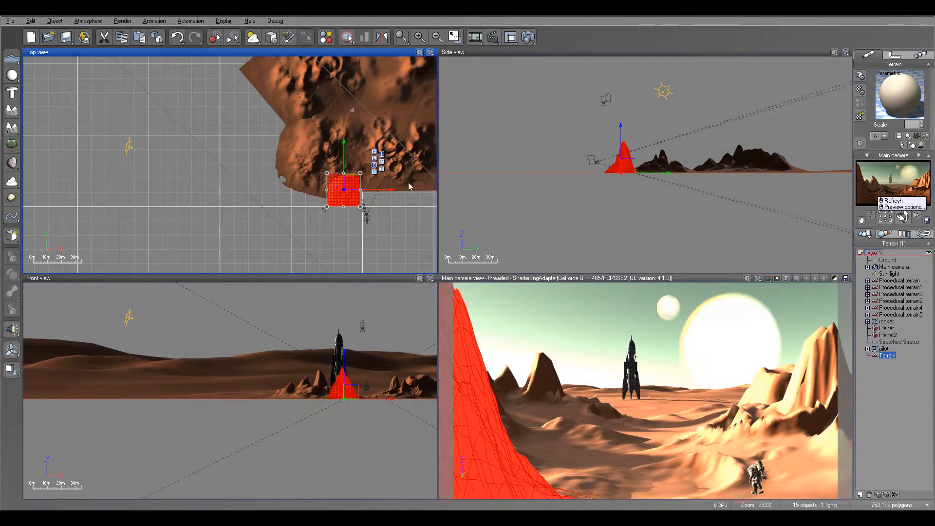
{"action": "right_click", "coordinate": [341, 189]}
{"action": "left_click", "coordinate": [345, 194]}
{"action": "left_click", "coordinate": [340, 192]}
{"action": "left_click_drag", "start_coordinate": [309, 146], "coordinate": [368, 187]}
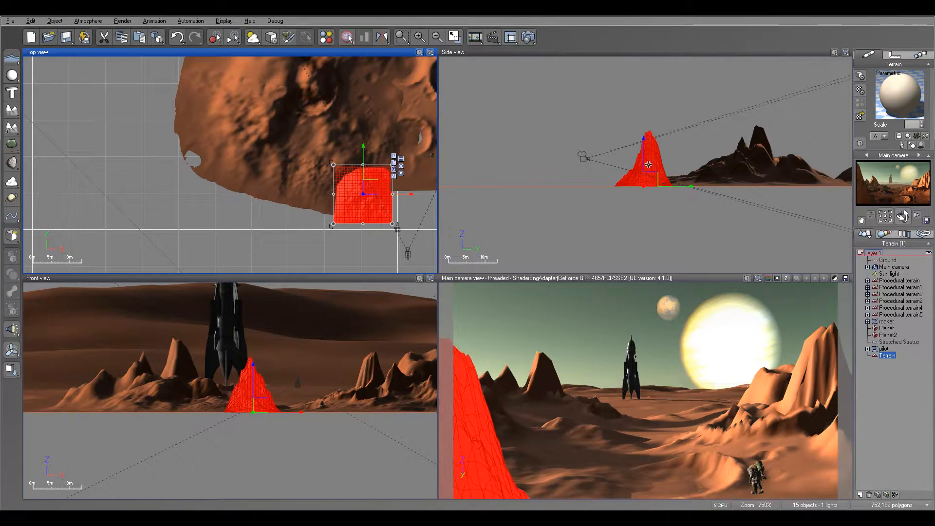
Step: Fine-tune the foreground terrain's base and overall size in the side view, shifting it slightly in the top view
{"action": "left_click", "coordinate": [643, 161]}
{"action": "left_click_drag", "start_coordinate": [645, 186], "coordinate": [648, 189]}
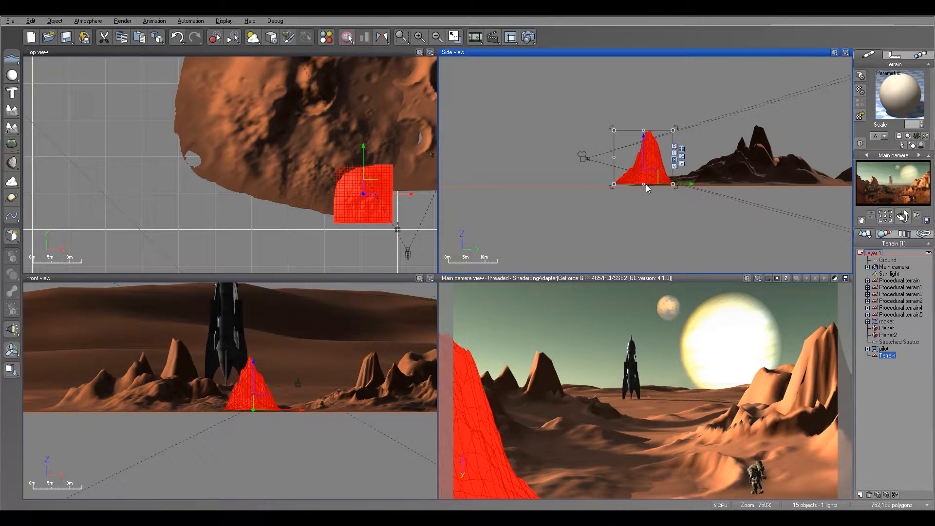
{"action": "left_click_drag", "start_coordinate": [672, 130], "coordinate": [669, 133]}
{"action": "left_click_drag", "start_coordinate": [363, 185], "coordinate": [366, 184]}
Step: Open the foreground terrain in the Terrain Editor and double its resolution to 512x512
{"action": "right_click", "coordinate": [360, 191]}
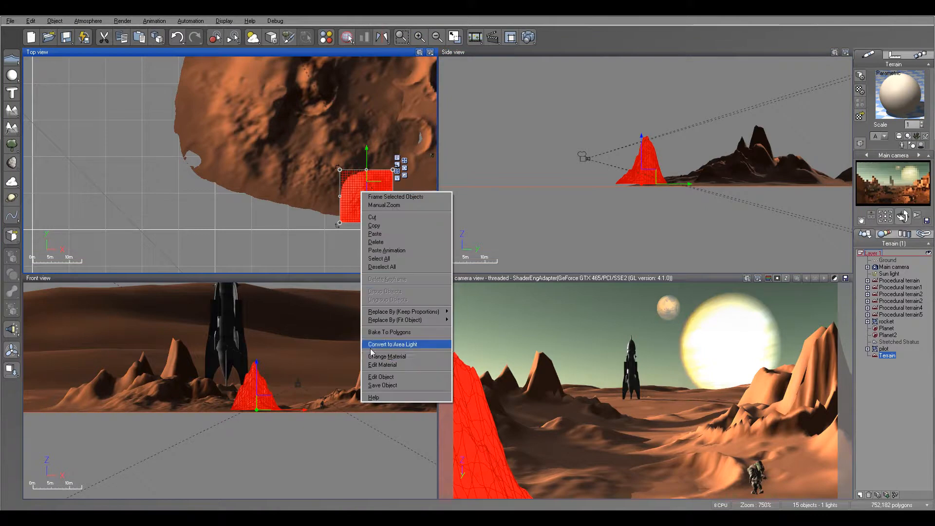
{"action": "left_click", "coordinate": [384, 377]}
{"action": "mouse_move", "coordinate": [249, 326]}
{"action": "right_mouse_down"}
{"action": "mouse_move", "coordinate": [285, 290]}
{"action": "mouse_move", "coordinate": [275, 256]}
{"action": "mouse_move", "coordinate": [215, 278]}
{"action": "right_mouse_up"}
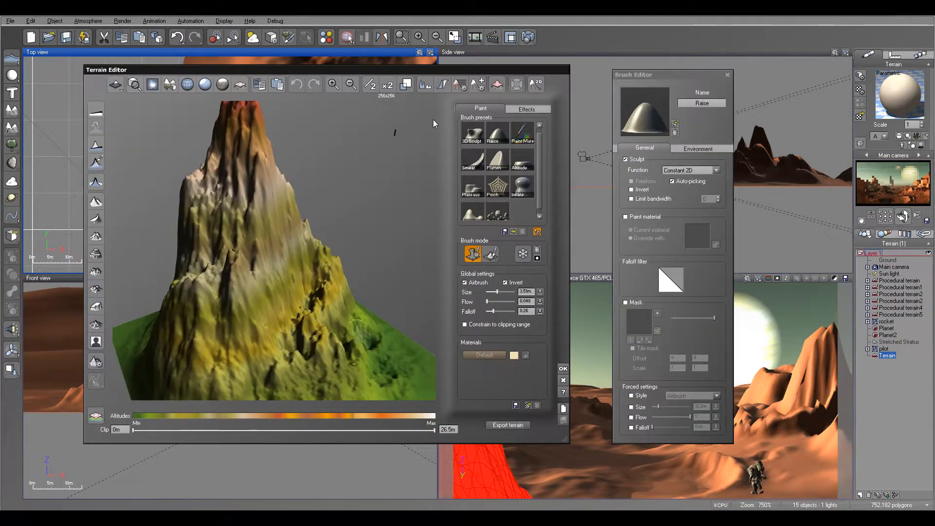
{"action": "left_click", "coordinate": [387, 85]}
{"action": "mouse_move", "coordinate": [283, 232]}
{"action": "right_mouse_down"}
{"action": "mouse_move", "coordinate": [292, 186]}
{"action": "mouse_move", "coordinate": [249, 237]}
{"action": "right_mouse_up"}
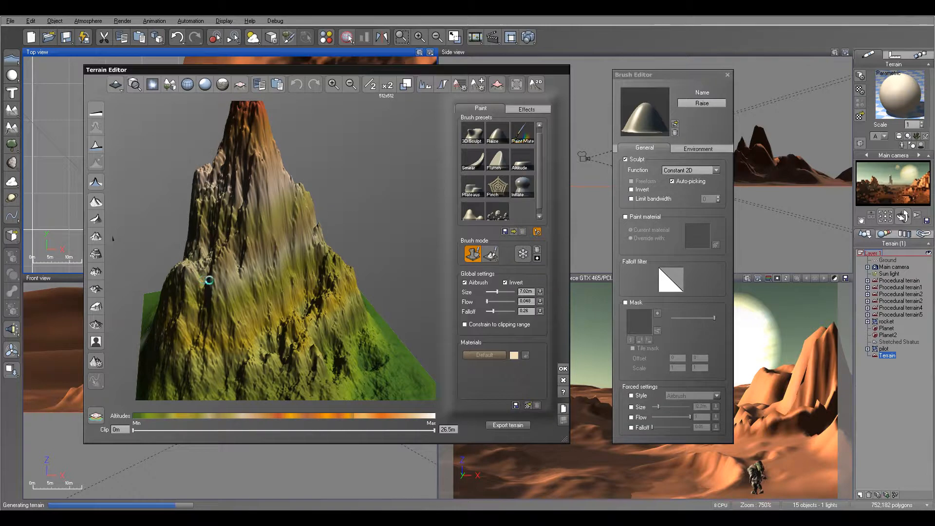
{"action": "right_click_drag", "start_coordinate": [206, 280], "coordinate": [145, 279]}
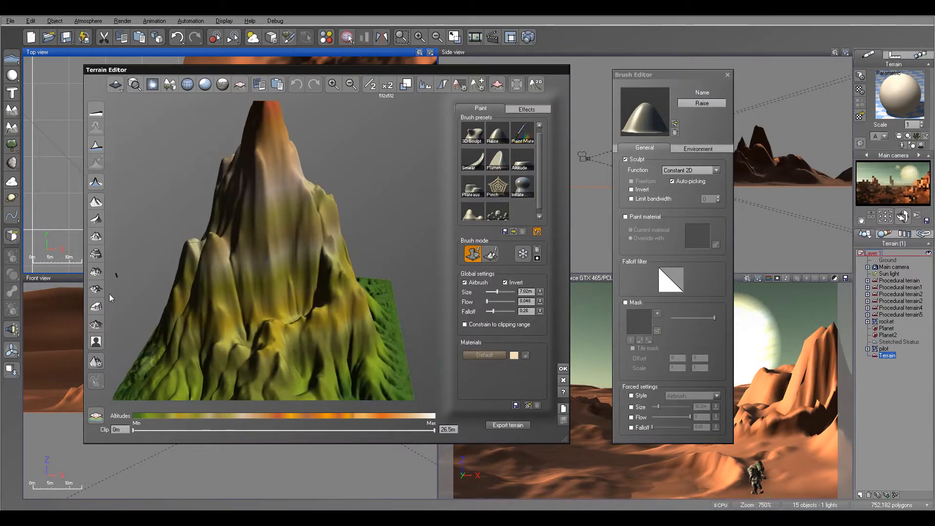
Step: Apply the crater effect repeatedly to pit the terrain's slopes, and accept the edited terrain
{"action": "right_click_drag", "start_coordinate": [283, 296], "coordinate": [224, 296]}
{"action": "left_click", "coordinate": [97, 326]}
{"action": "left_click", "coordinate": [92, 326]}
{"action": "left_click", "coordinate": [93, 326]}
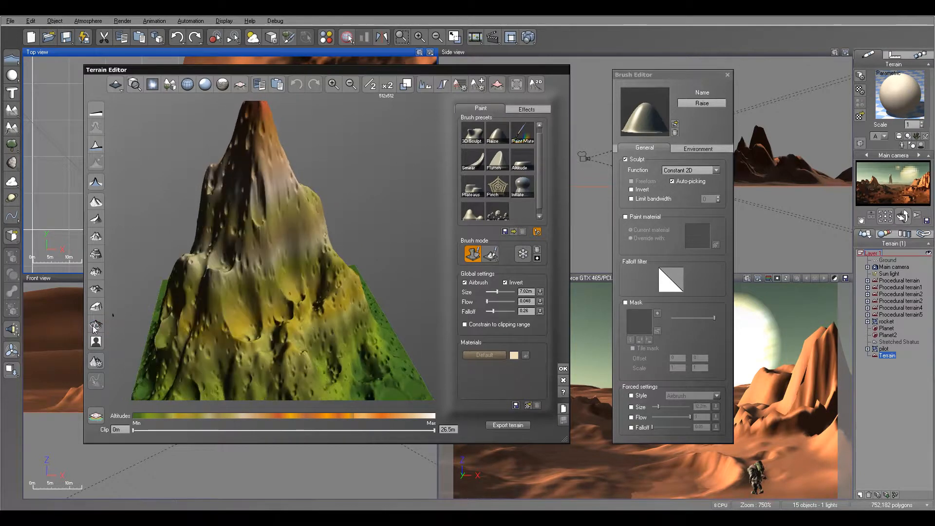
{"action": "left_click", "coordinate": [93, 325]}
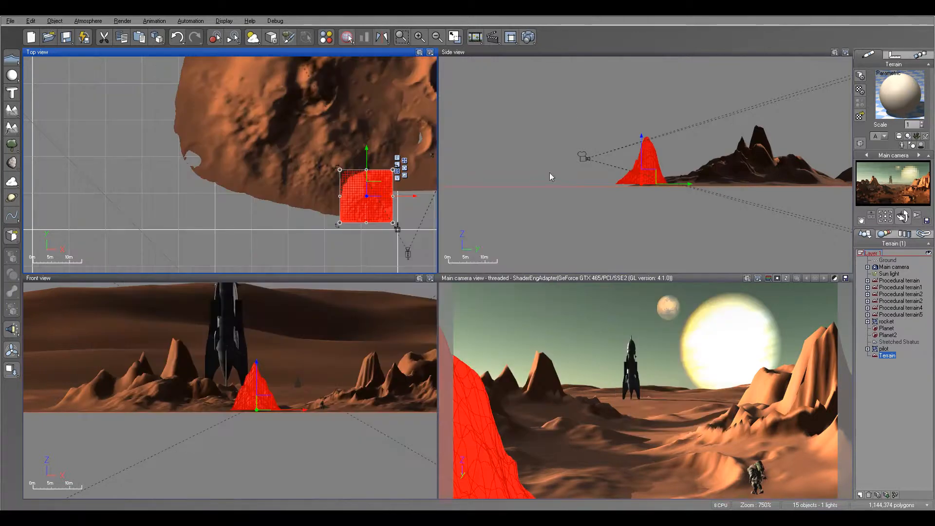
Step: Move the cratered terrain closer to the camera axis and reduce its height in the side view
{"action": "left_click", "coordinate": [644, 141]}
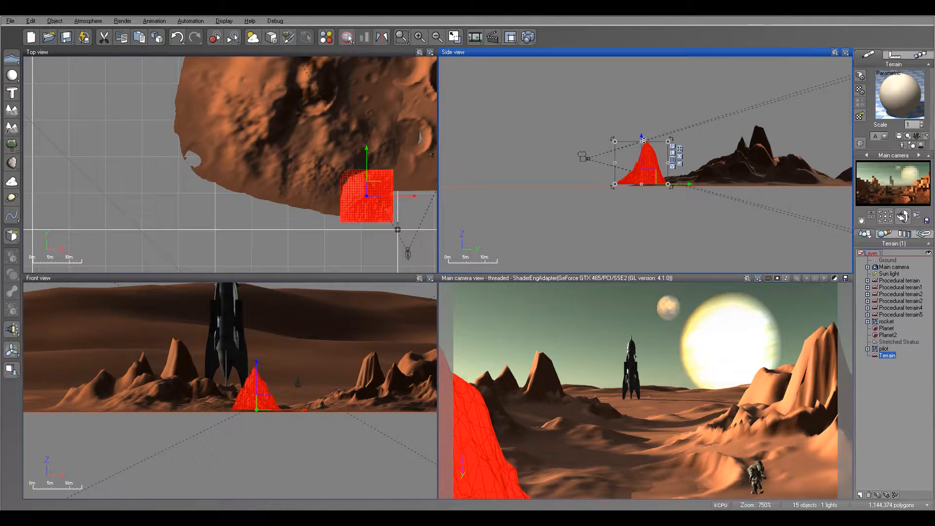
{"action": "left_click_drag", "start_coordinate": [375, 186], "coordinate": [382, 193]}
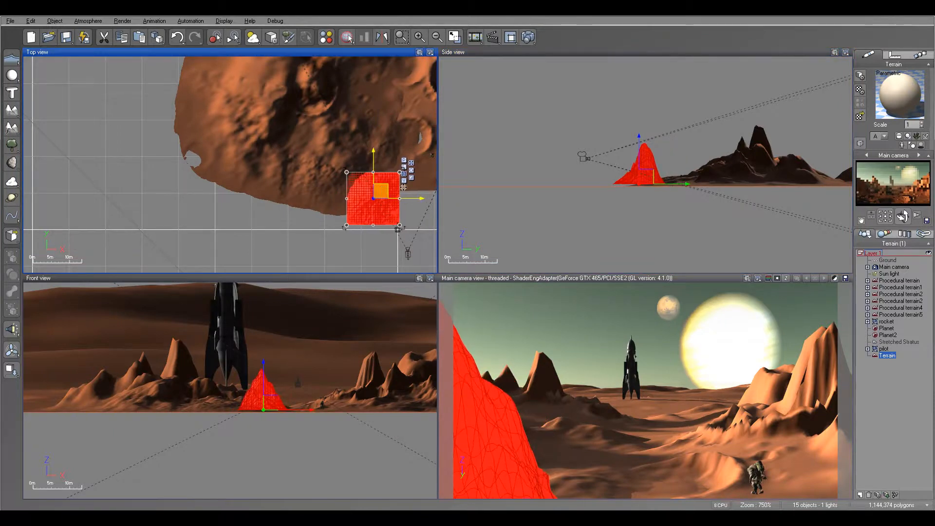
{"action": "left_click", "coordinate": [645, 164]}
{"action": "left_click_drag", "start_coordinate": [640, 142], "coordinate": [640, 153]}
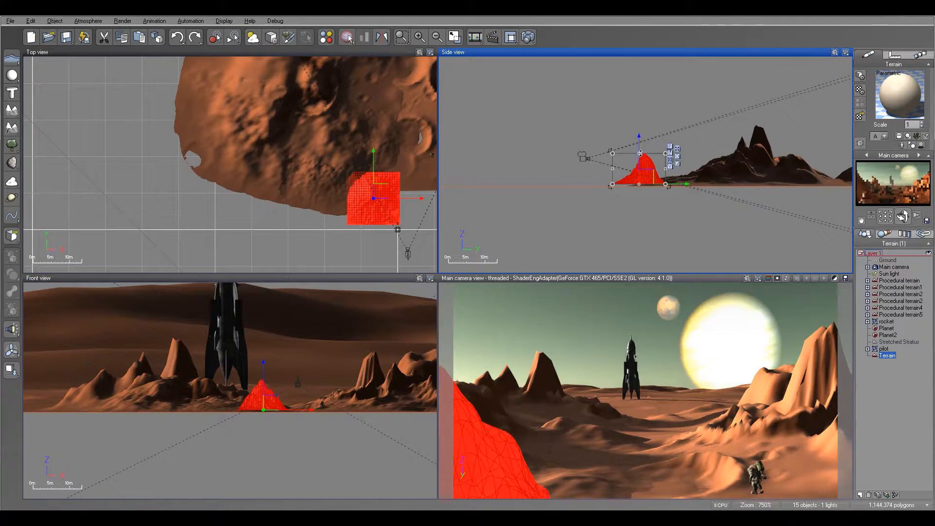
Step: Raise the terrain's peak slightly, move it closer to the main camera and rotate it in the top view
{"action": "left_click_drag", "start_coordinate": [379, 188], "coordinate": [379, 190]}
{"action": "left_click", "coordinate": [640, 159]}
{"action": "left_click_drag", "start_coordinate": [639, 152], "coordinate": [639, 144]}
{"action": "left_click_drag", "start_coordinate": [379, 196], "coordinate": [380, 195]}
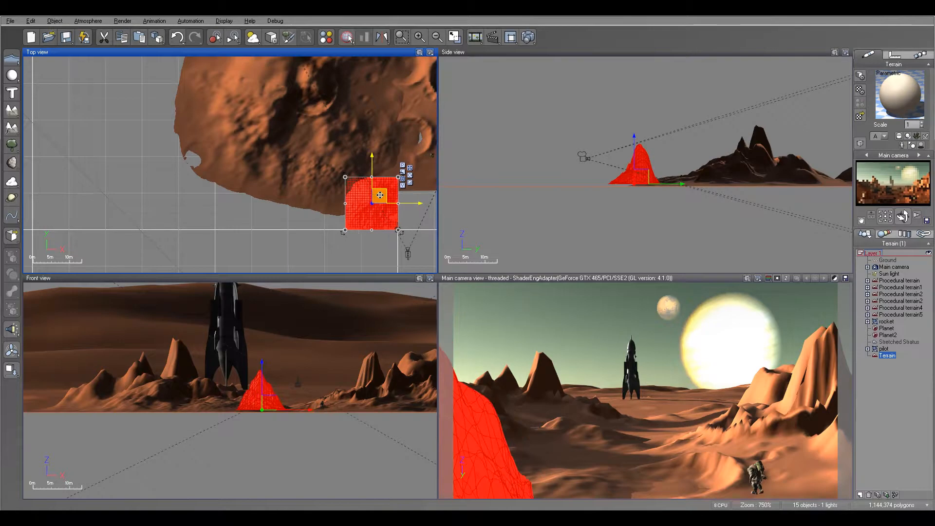
{"action": "left_click_drag", "start_coordinate": [401, 233], "coordinate": [392, 195]}
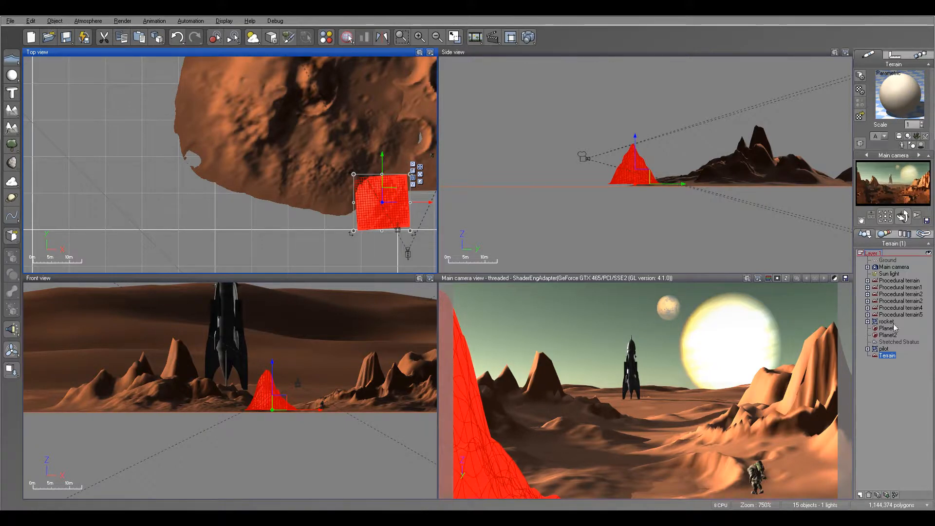
Step: Copy the Ground object's material and paste it onto the foreground terrain
{"action": "left_click", "coordinate": [889, 260]}
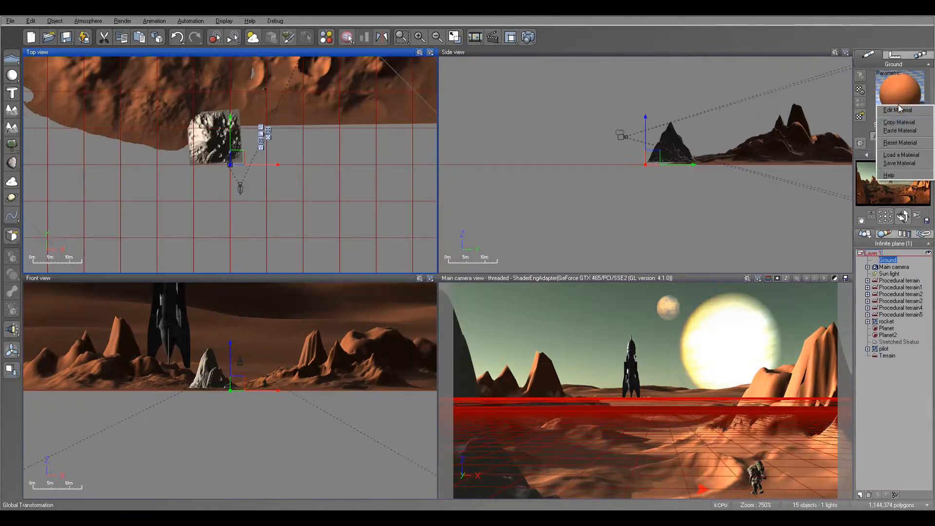
{"action": "left_click", "coordinate": [887, 356]}
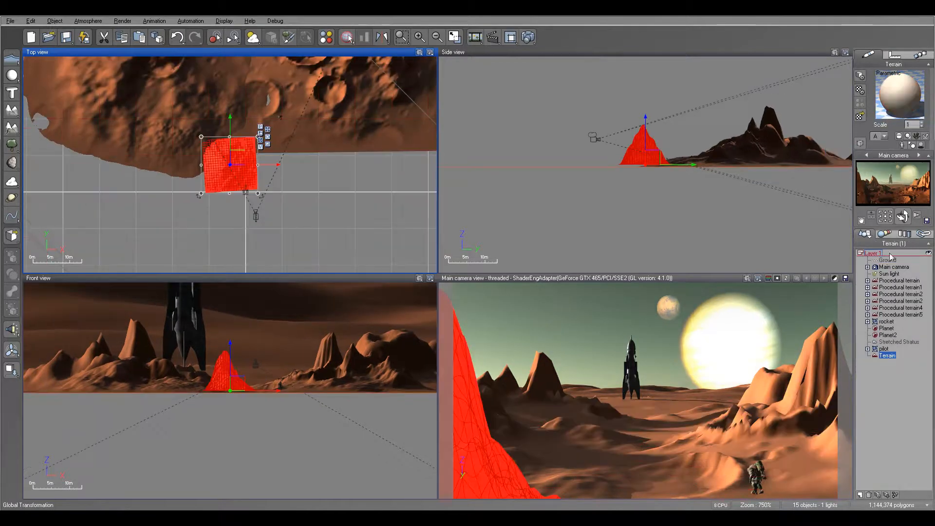
{"action": "right_click", "coordinate": [886, 105]}
{"action": "left_click", "coordinate": [900, 131]}
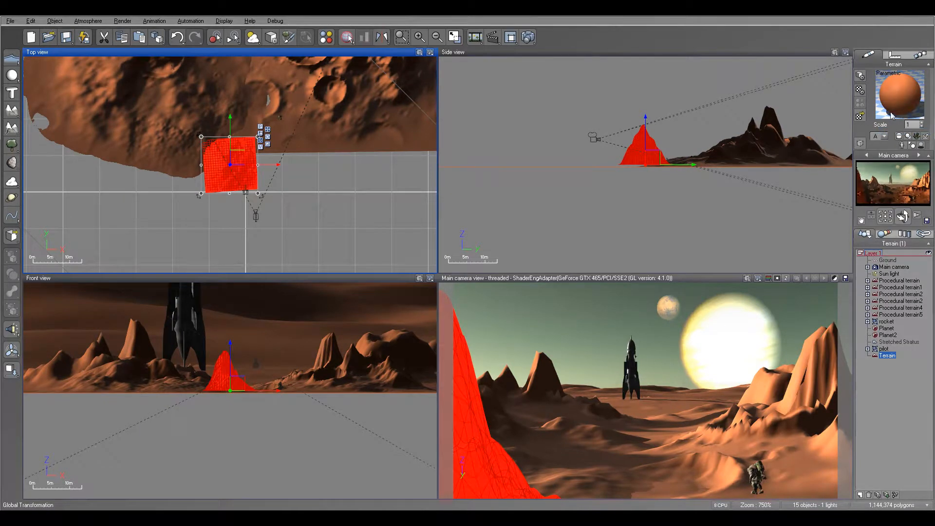
Step: Darken the terrain material's color gradient by moving the orange key color to 0.62 and the dark brown one to -0.35
{"action": "double_click", "coordinate": [892, 98]}
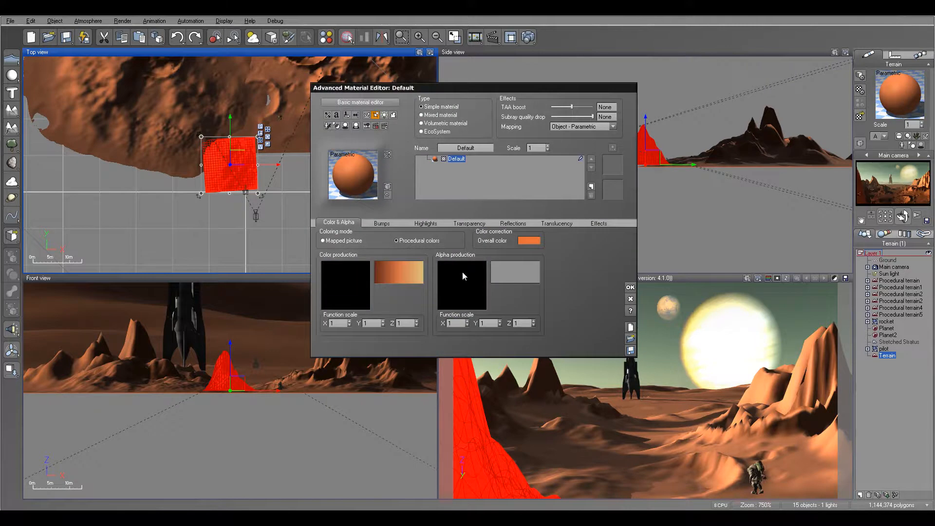
{"action": "right_click", "coordinate": [407, 274]}
{"action": "left_click", "coordinate": [428, 281]}
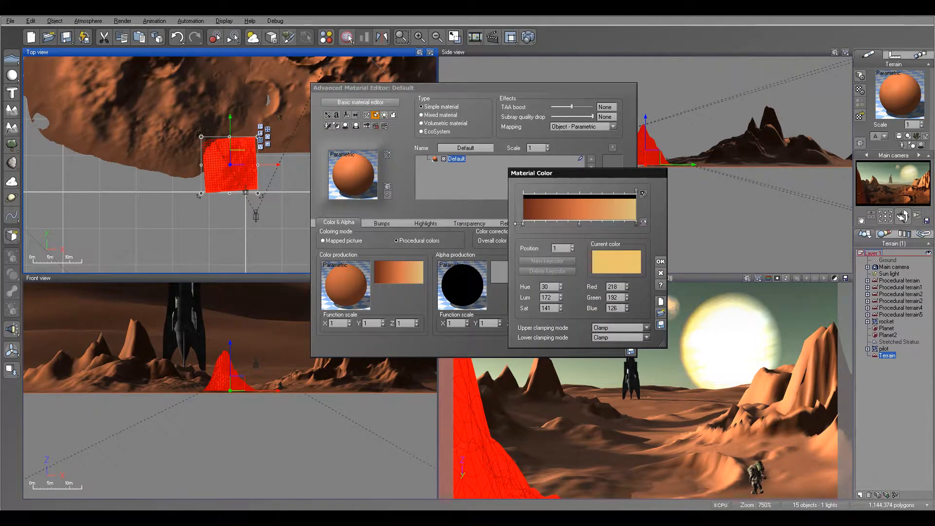
{"action": "left_click_drag", "start_coordinate": [579, 223], "coordinate": [615, 224]}
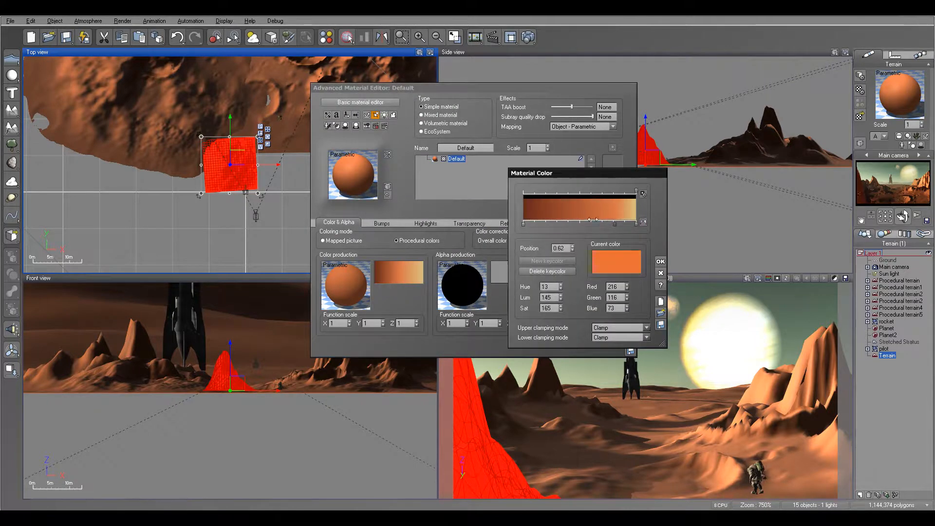
{"action": "left_click_drag", "start_coordinate": [524, 223], "coordinate": [561, 224]}
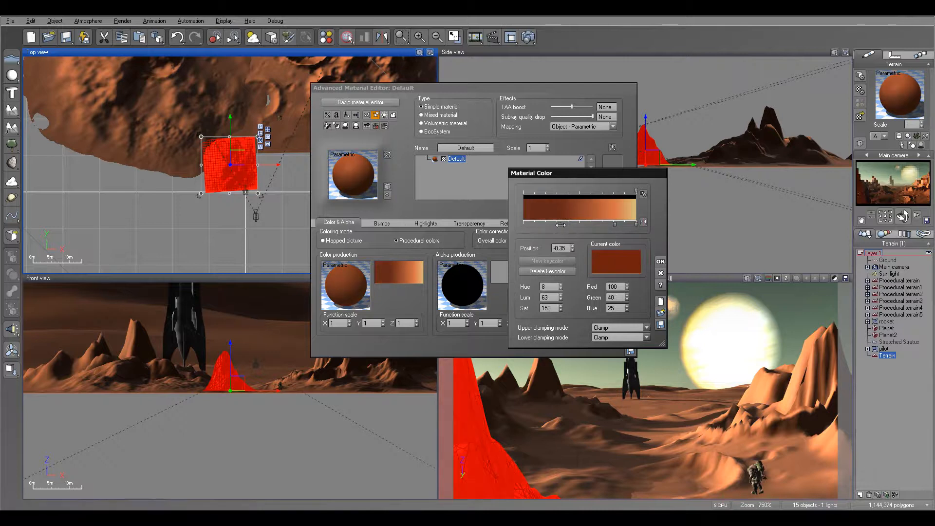
{"action": "left_click", "coordinate": [661, 261]}
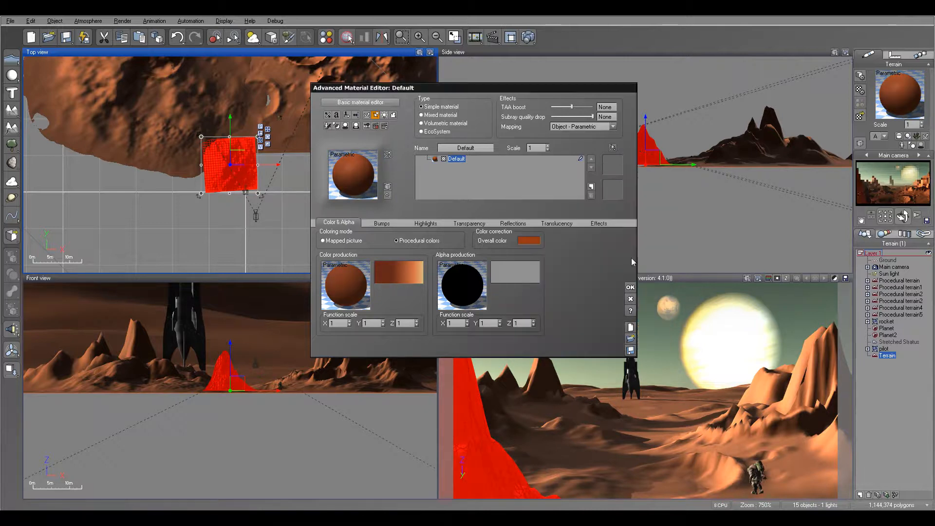
{"action": "left_click", "coordinate": [634, 291]}
Step: Render the scene at 800x450 to check the foreground terrain, accepting the post-render options
{"action": "left_click", "coordinate": [528, 38]}
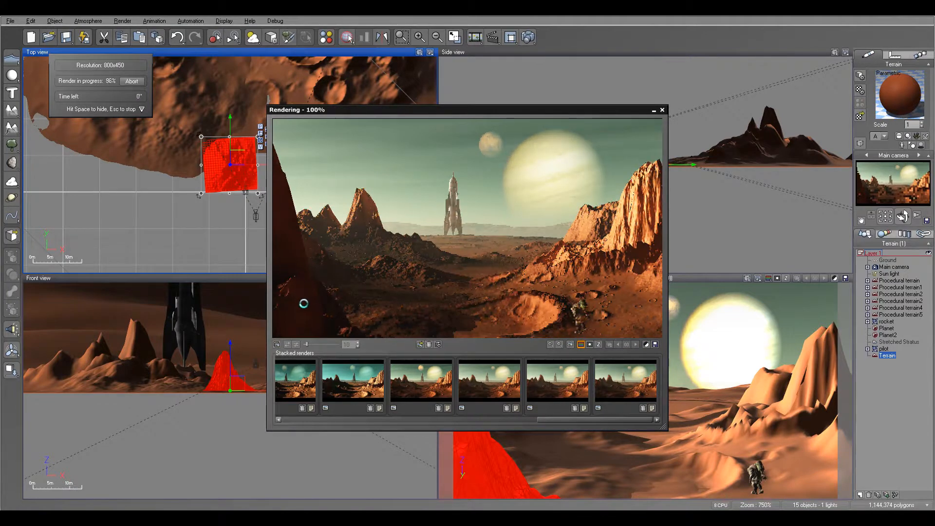
{"action": "left_click", "coordinate": [485, 376]}
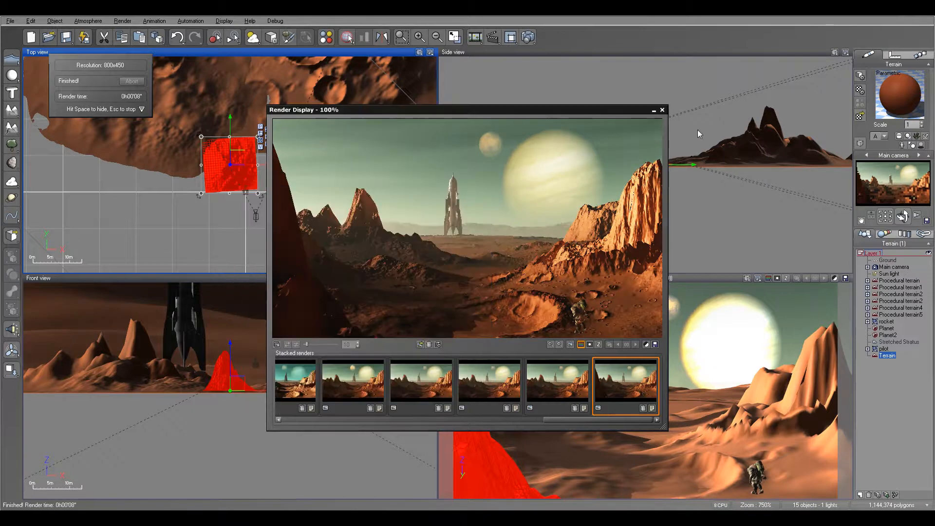
{"action": "left_click", "coordinate": [663, 111]}
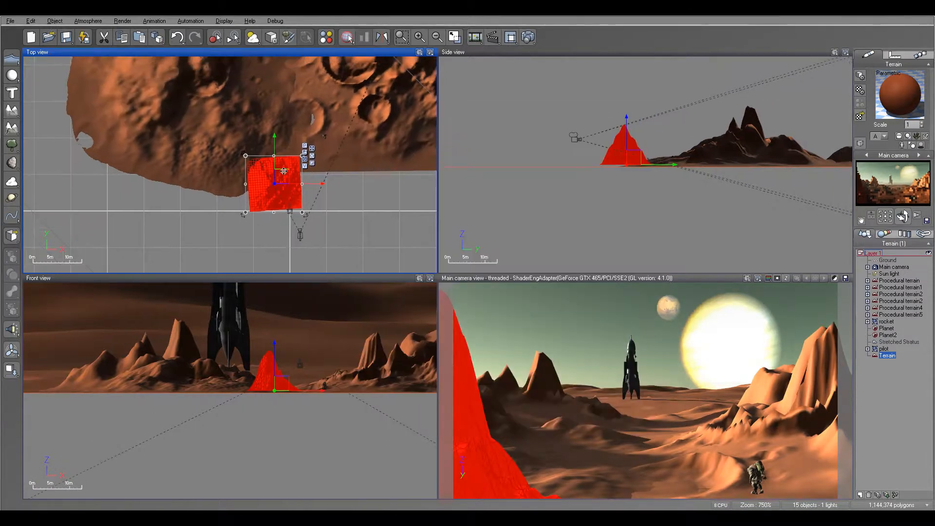
Step: Move the foreground terrain farther ahead of the main camera and sink it slightly into the ground
{"action": "left_click_drag", "start_coordinate": [271, 168], "coordinate": [264, 147]}
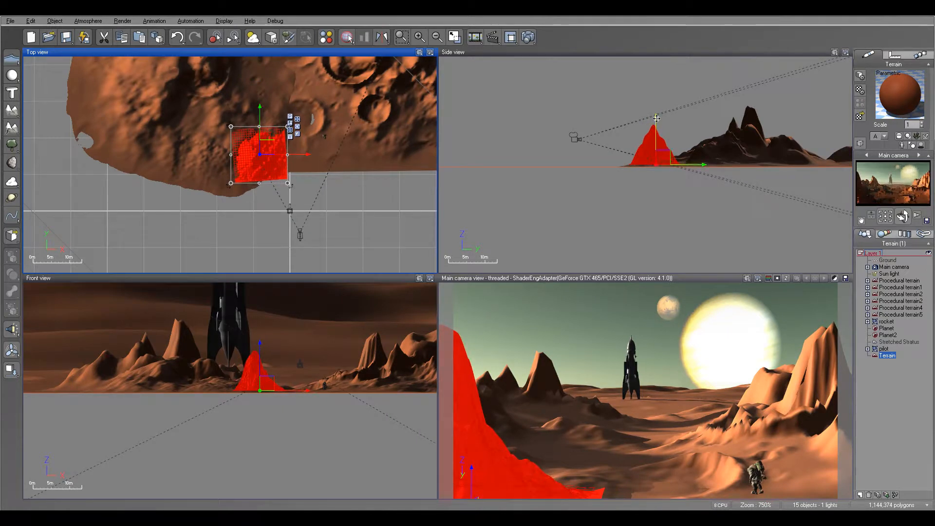
{"action": "left_click_drag", "start_coordinate": [657, 119], "coordinate": [657, 121]}
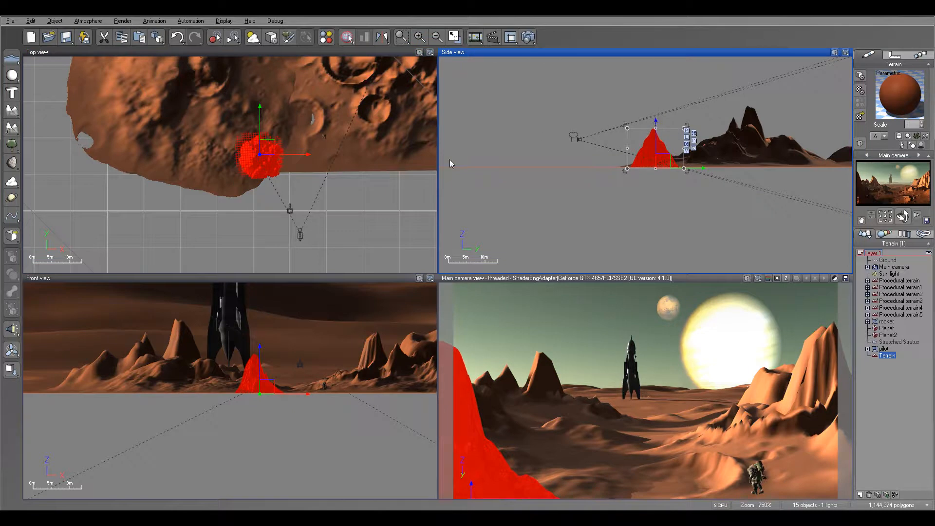
{"action": "left_click", "coordinate": [266, 151]}
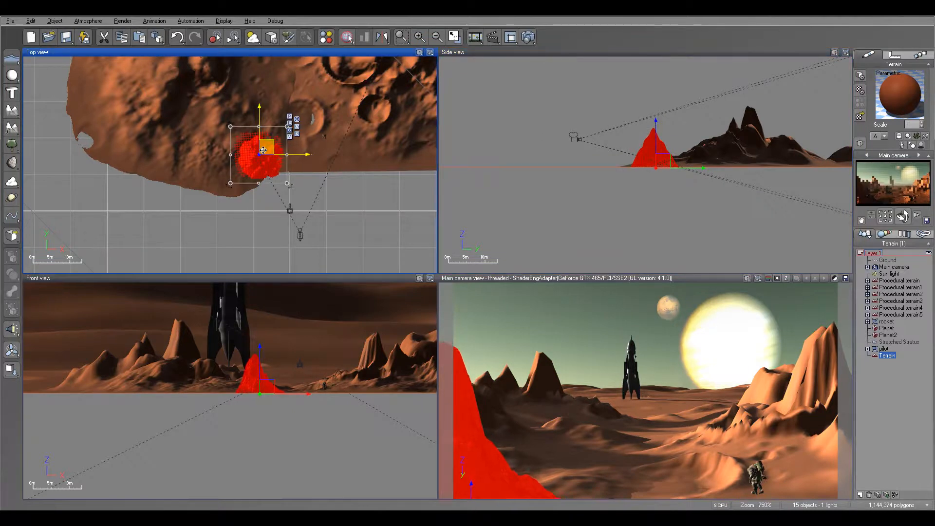
Step: Render the scene again at 800x450 to check the terrain's new position, accepting the post-render options
{"action": "left_click", "coordinate": [529, 37]}
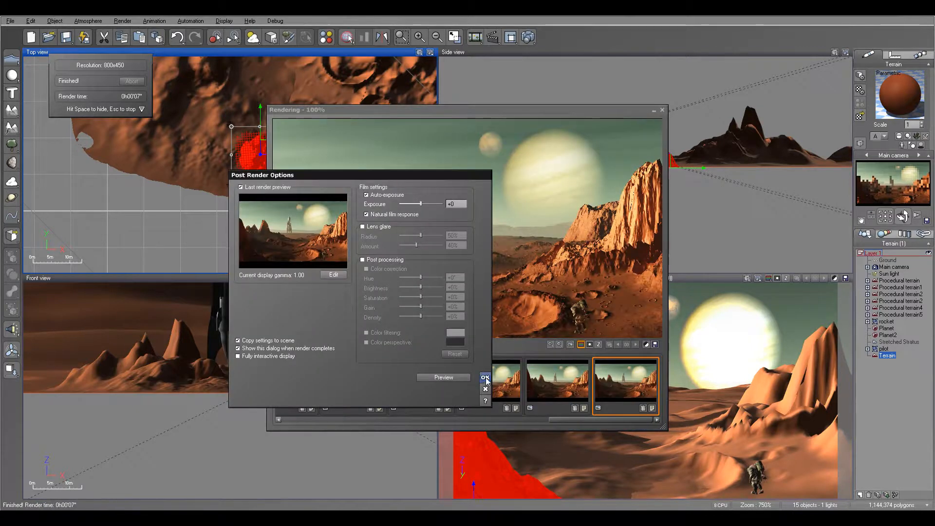
{"action": "left_click", "coordinate": [485, 378]}
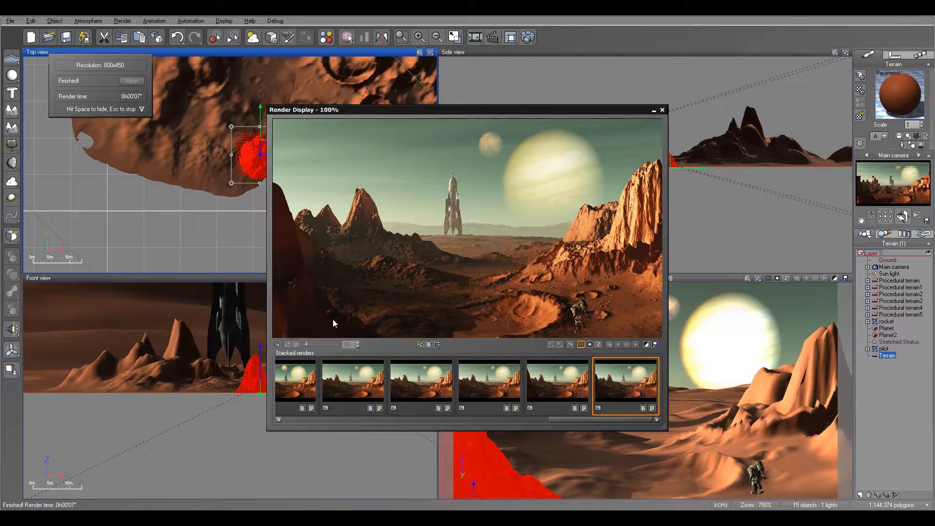
{"action": "left_click", "coordinate": [663, 110]}
Step: Review the Sun light's shadow settings in the Light Editor, covering density, shadow map and projected shadow type
{"action": "left_click", "coordinate": [889, 273]}
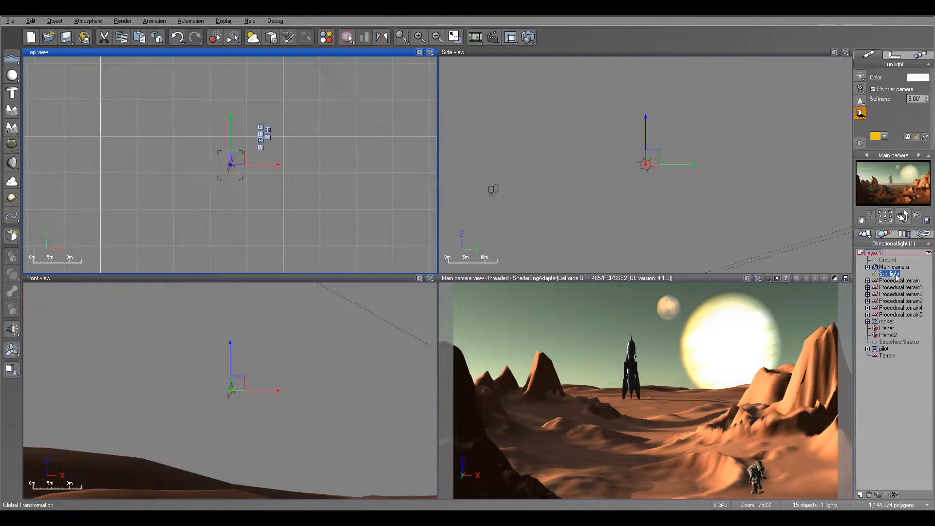
{"action": "left_click", "coordinate": [860, 113]}
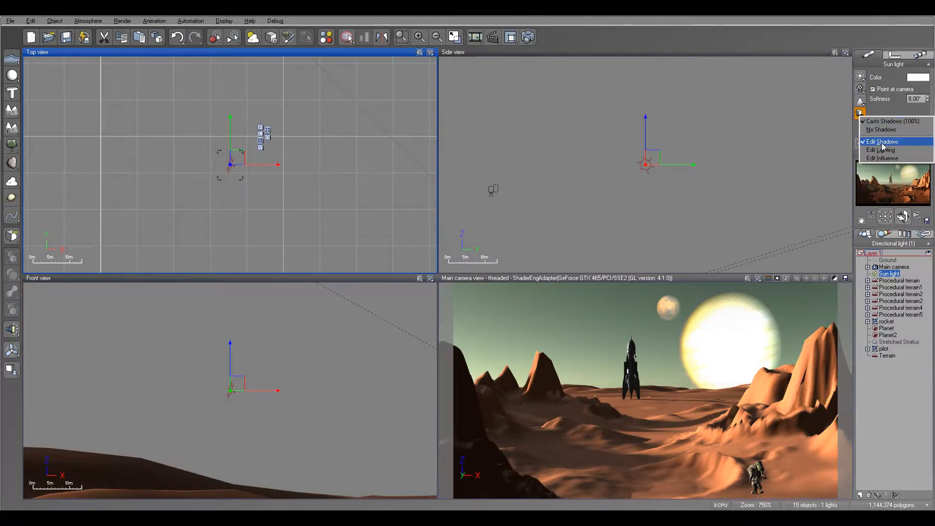
{"action": "left_click", "coordinate": [882, 142]}
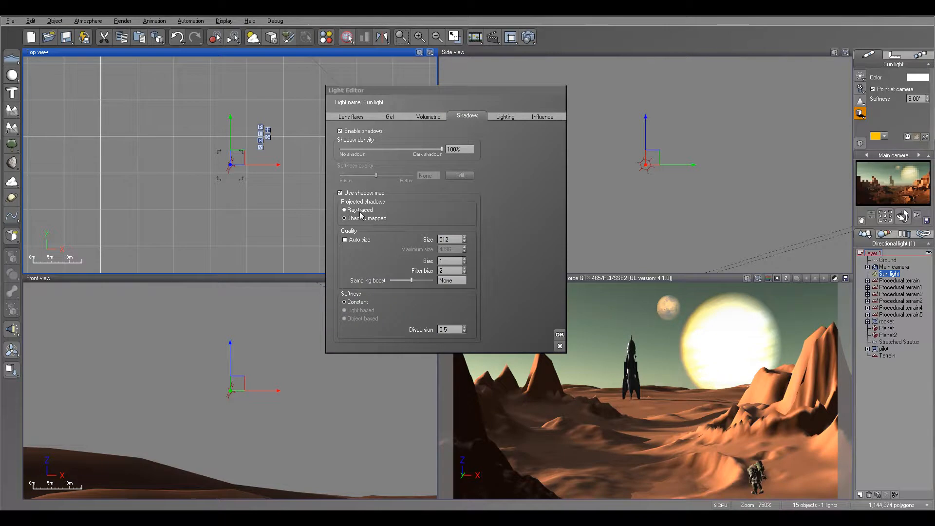
{"action": "left_click", "coordinate": [560, 335]}
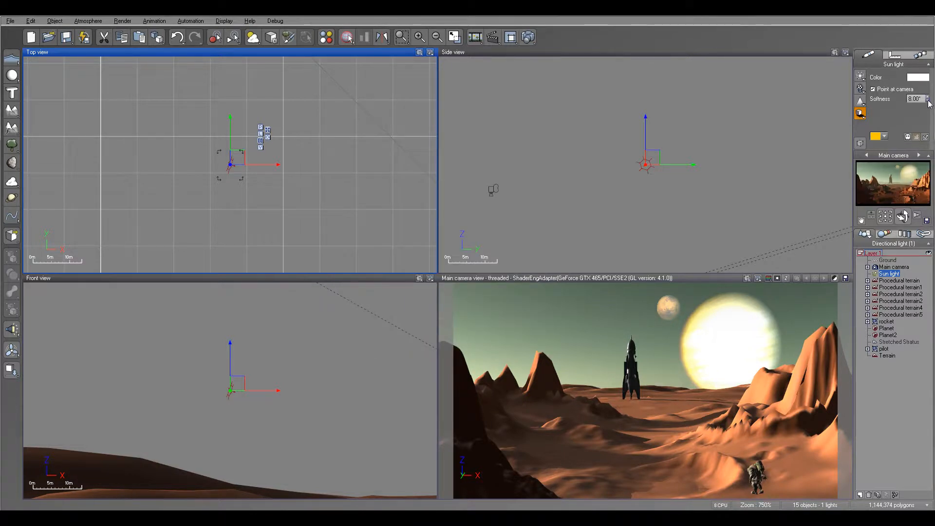
Step: Test-render the scene with the Final preset at 800x450, stop the render partway and set the sunlight's softness to 28°
{"action": "left_click", "coordinate": [528, 38]}
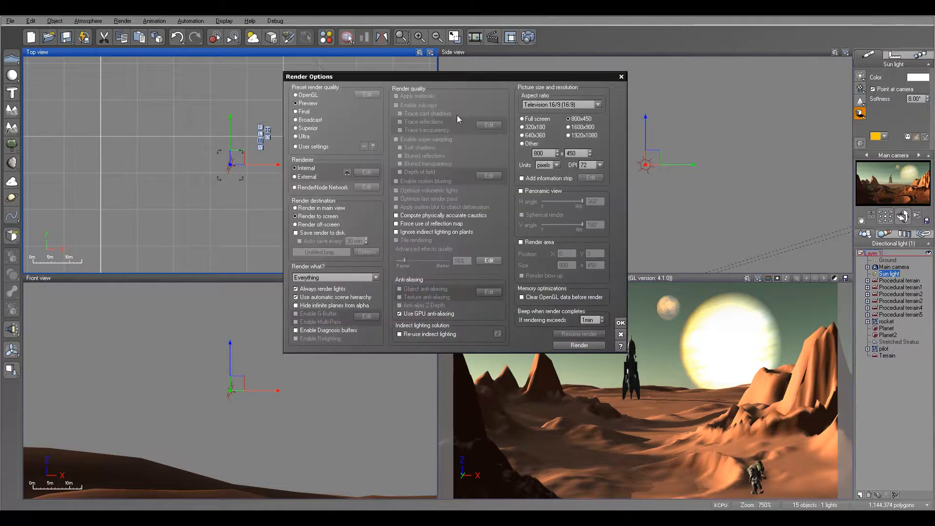
{"action": "left_click", "coordinate": [304, 111]}
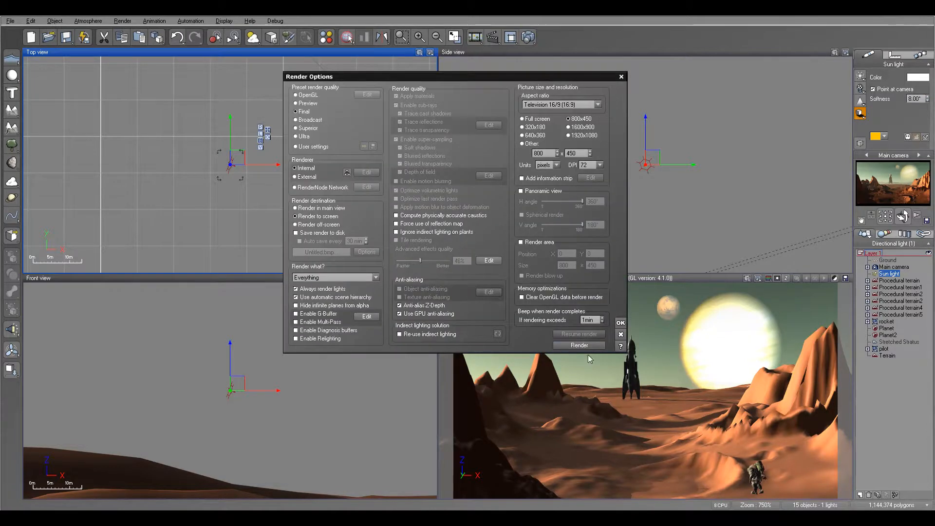
{"action": "left_click", "coordinate": [579, 345]}
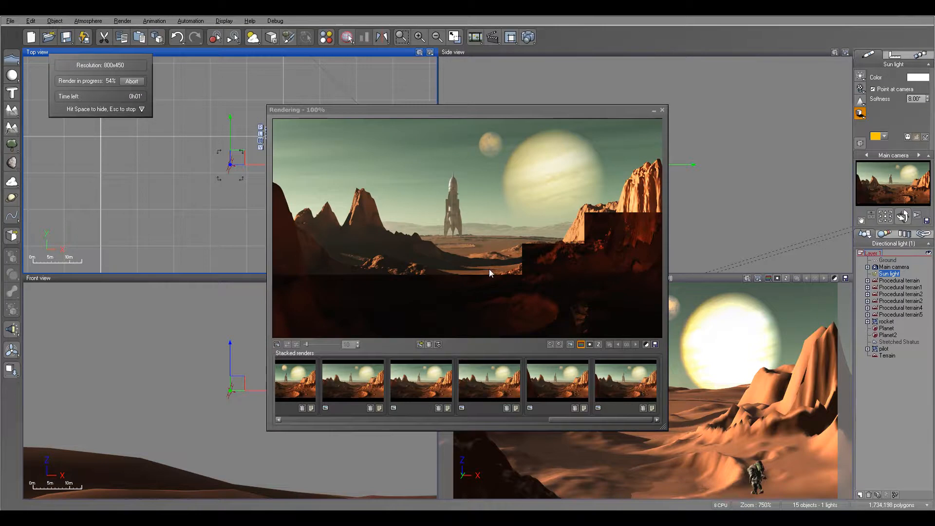
{"action": "key", "text": "Escape"}
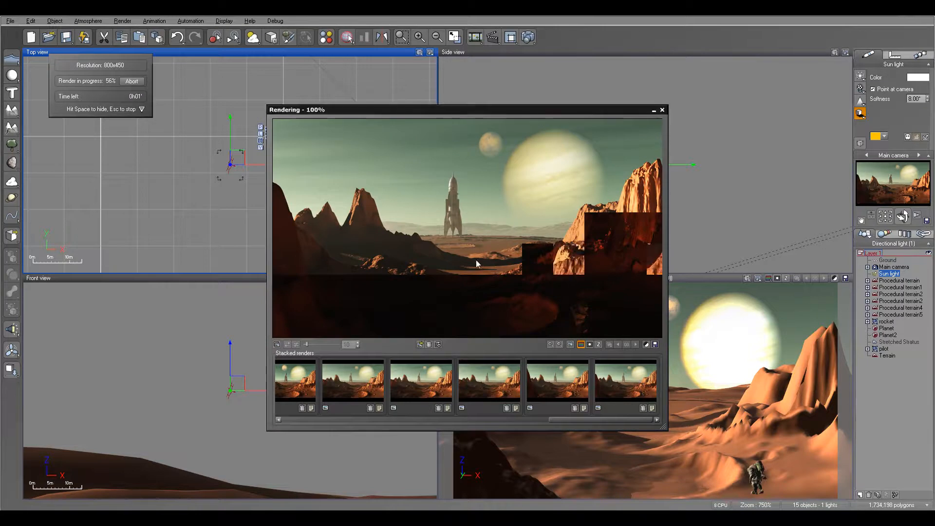
{"action": "left_click", "coordinate": [662, 110]}
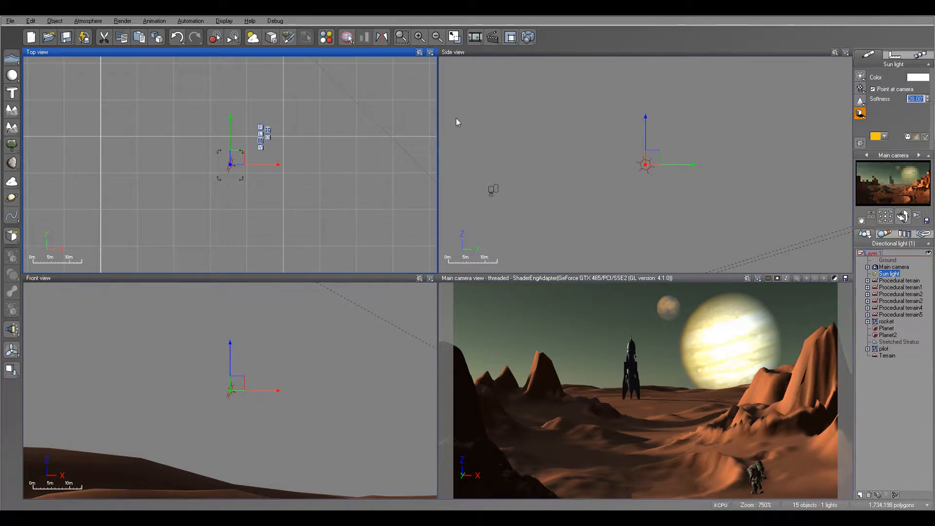
Step: Shift the atmosphere's sky color toward blue, to about hue 132
{"action": "left_click", "coordinate": [88, 21]}
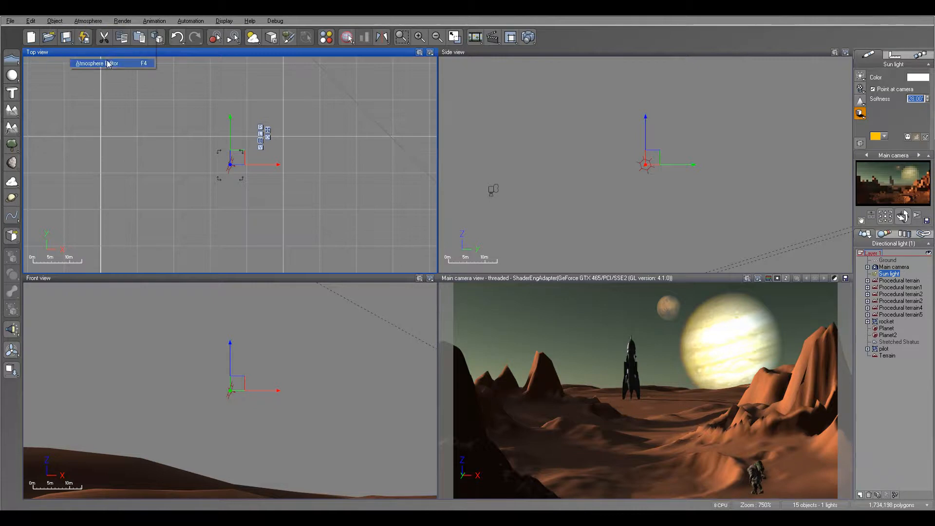
{"action": "left_click", "coordinate": [108, 64]}
{"action": "left_click", "coordinate": [528, 156]}
{"action": "left_click", "coordinate": [540, 160]}
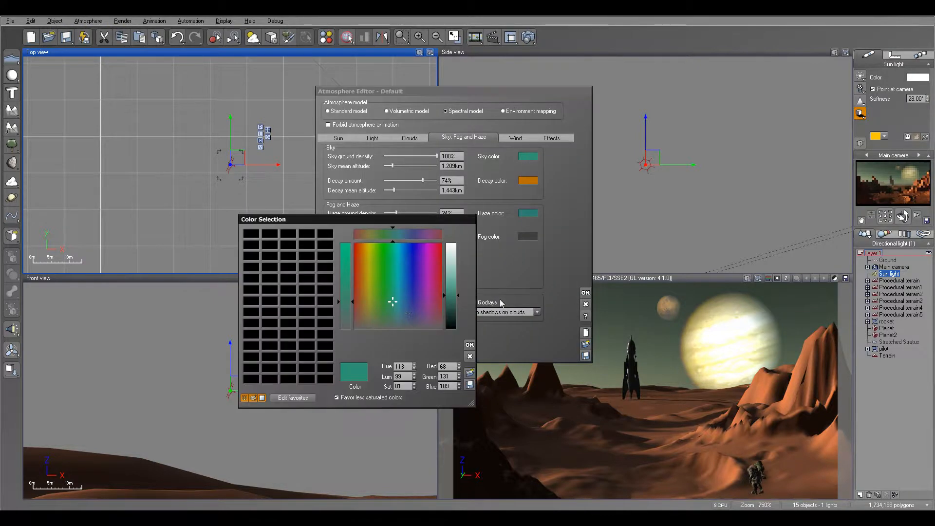
{"action": "left_click", "coordinate": [399, 302]}
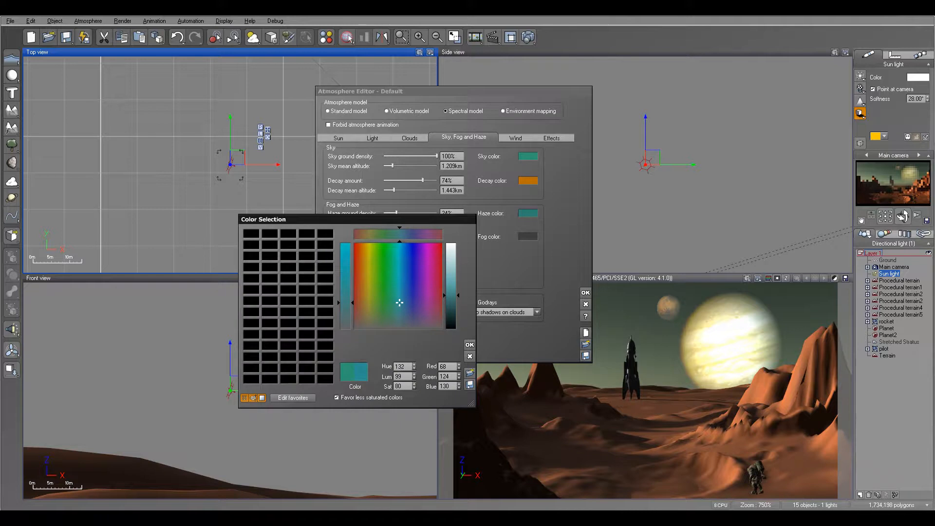
{"action": "left_click", "coordinate": [469, 345]}
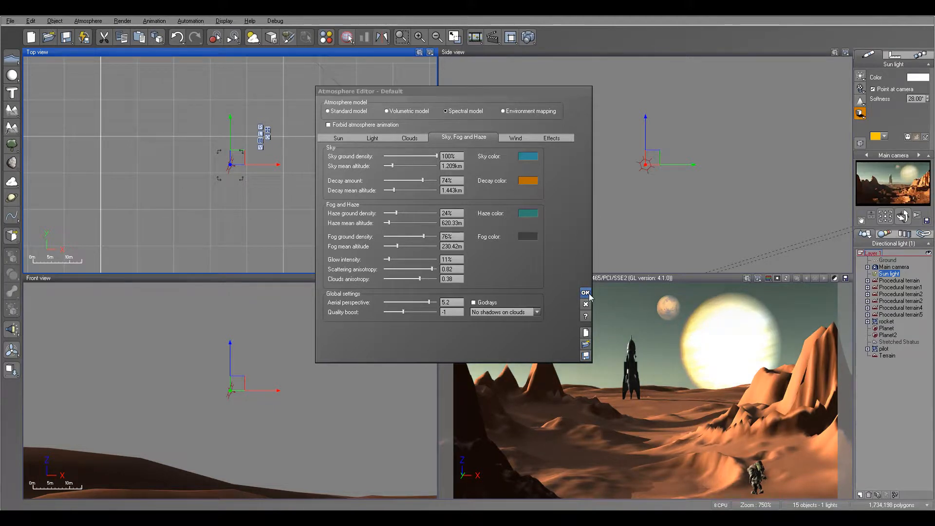
Step: Shift the atmosphere's haze color to a slightly bluer teal and accept the atmosphere changes
{"action": "left_click", "coordinate": [530, 214]}
{"action": "left_click", "coordinate": [541, 215]}
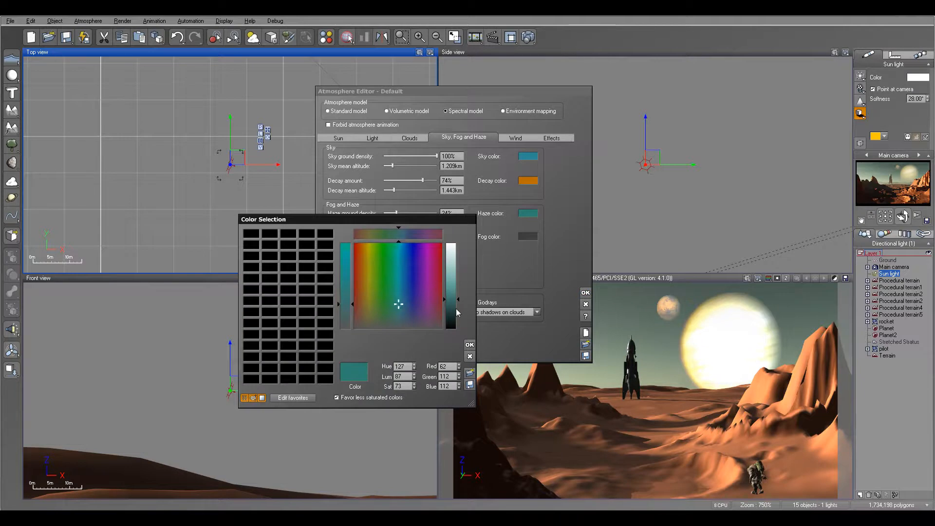
{"action": "left_click", "coordinate": [469, 344]}
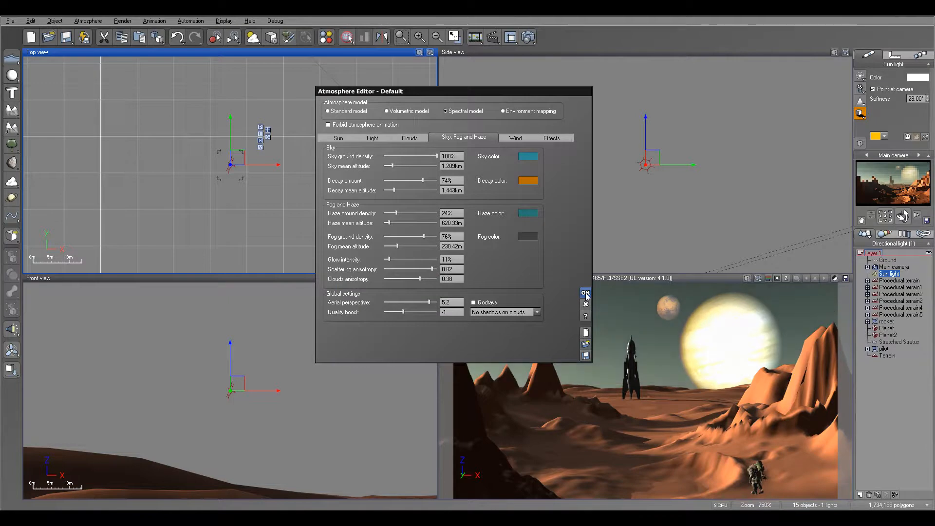
Step: Reduce the softness of Planet and Planet2 to nearly the minimum and raise the brightness of both planets
{"action": "left_click", "coordinate": [890, 330]}
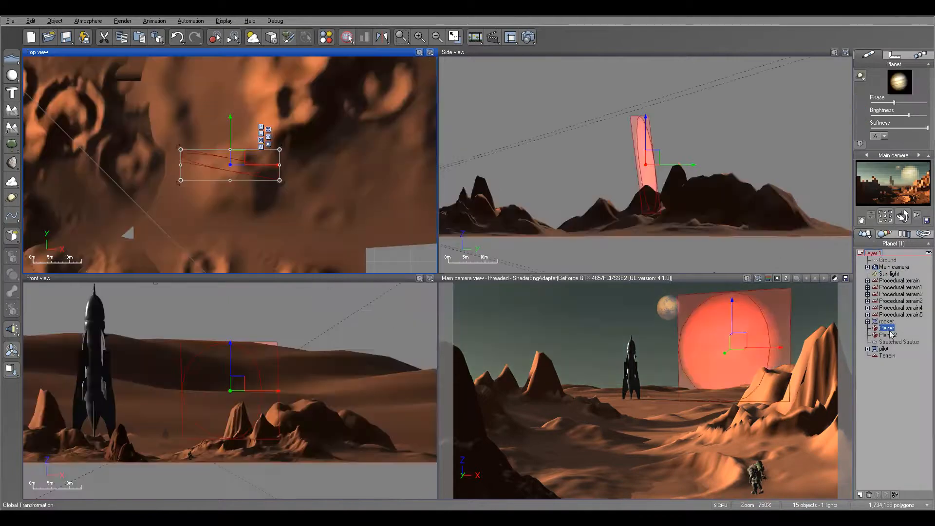
{"action": "left_click_drag", "start_coordinate": [927, 129], "coordinate": [870, 127]}
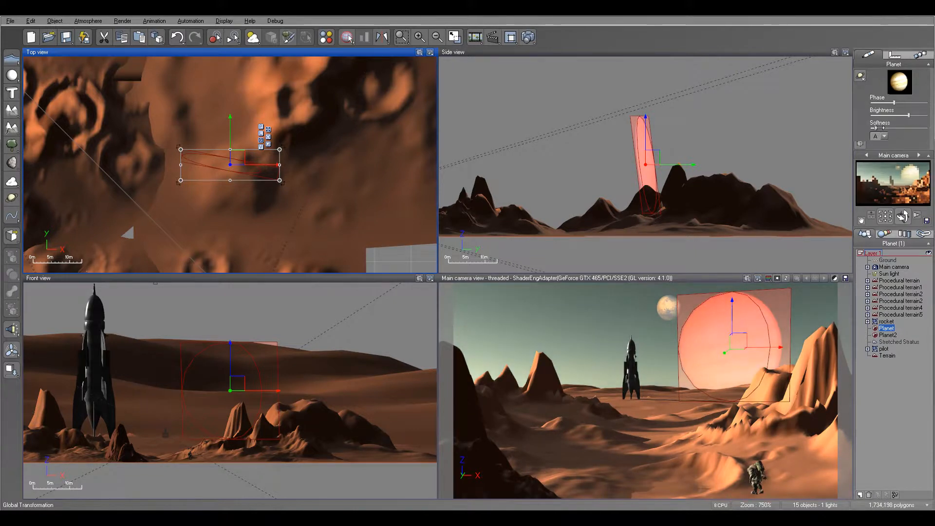
{"action": "left_click", "coordinate": [885, 335]}
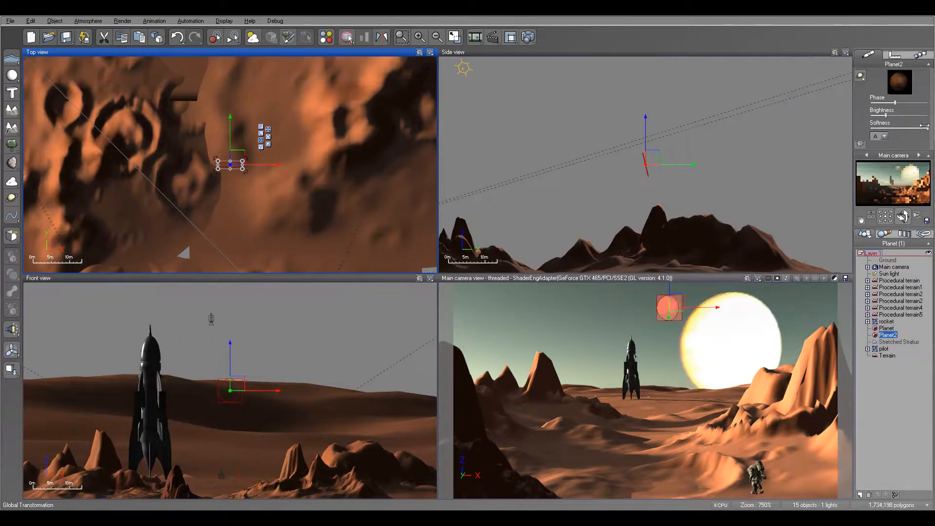
{"action": "left_click_drag", "start_coordinate": [927, 128], "coordinate": [893, 118]}
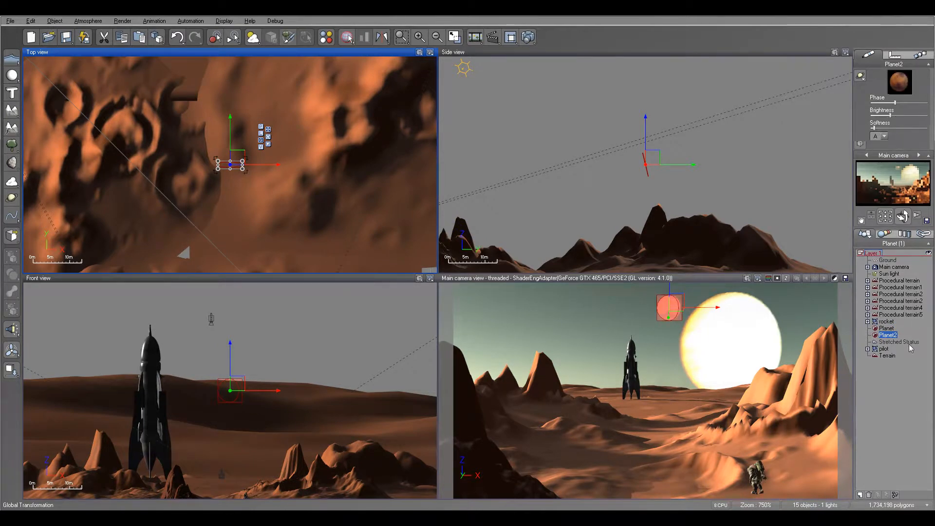
{"action": "left_click", "coordinate": [888, 329]}
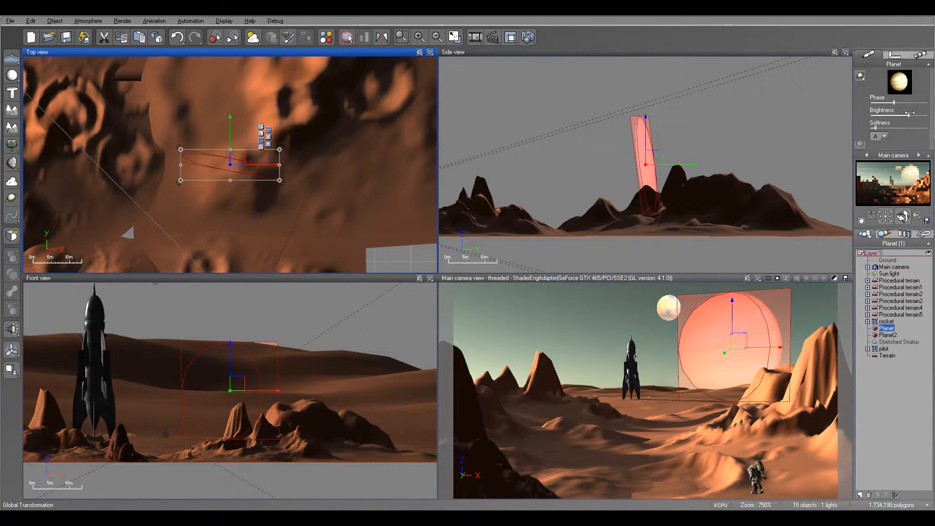
{"action": "left_click_drag", "start_coordinate": [909, 113], "coordinate": [913, 114]}
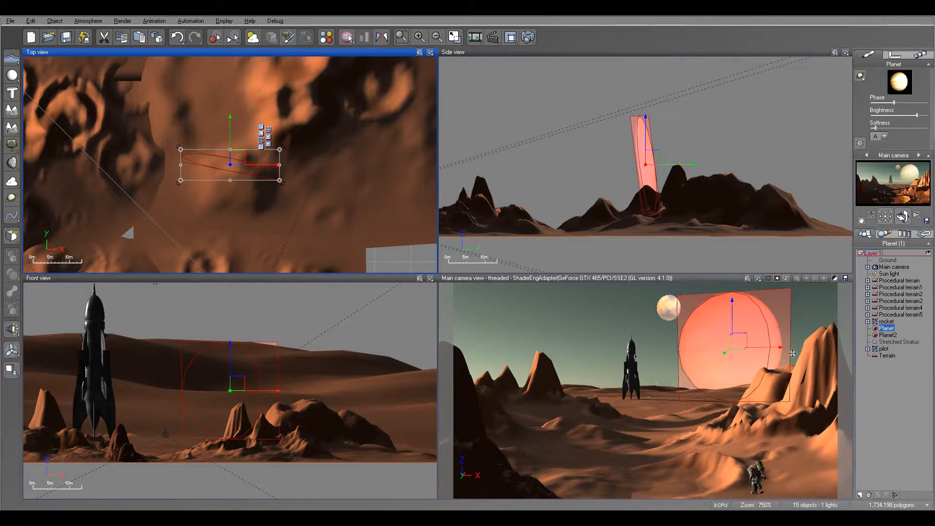
Step: Tilt the main camera slightly upward and lower it to a height of 6.88 m
{"action": "left_click", "coordinate": [893, 267]}
{"action": "left_click_drag", "start_coordinate": [904, 216], "coordinate": [904, 209]}
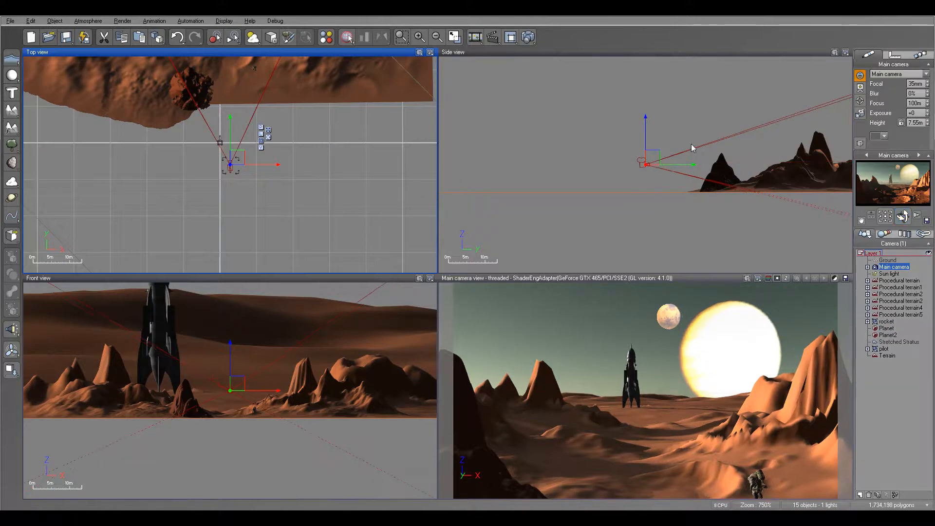
{"action": "left_click_drag", "start_coordinate": [646, 128], "coordinate": [645, 130]}
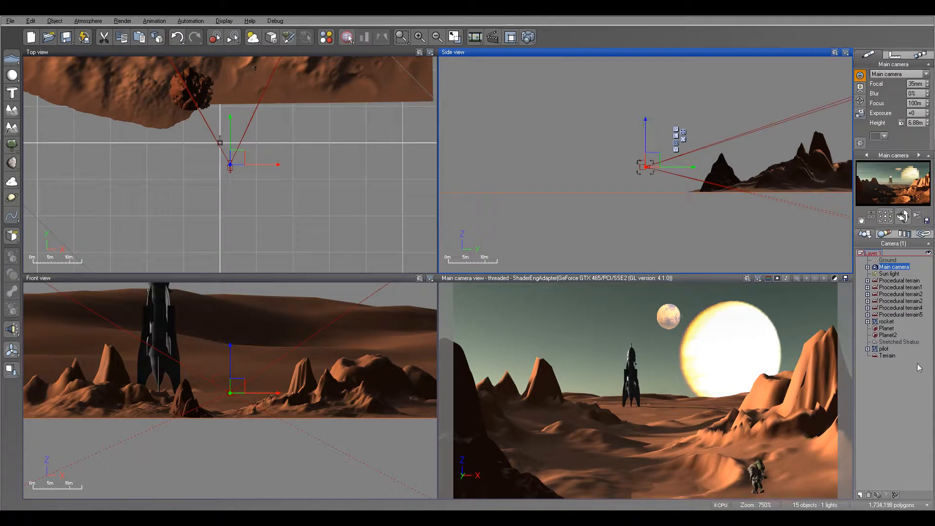
Step: Apply the Fir trees effect to Procedural terrain5 in the Terrain Editor to make the distant terrain spiky
{"action": "left_click", "coordinate": [900, 314]}
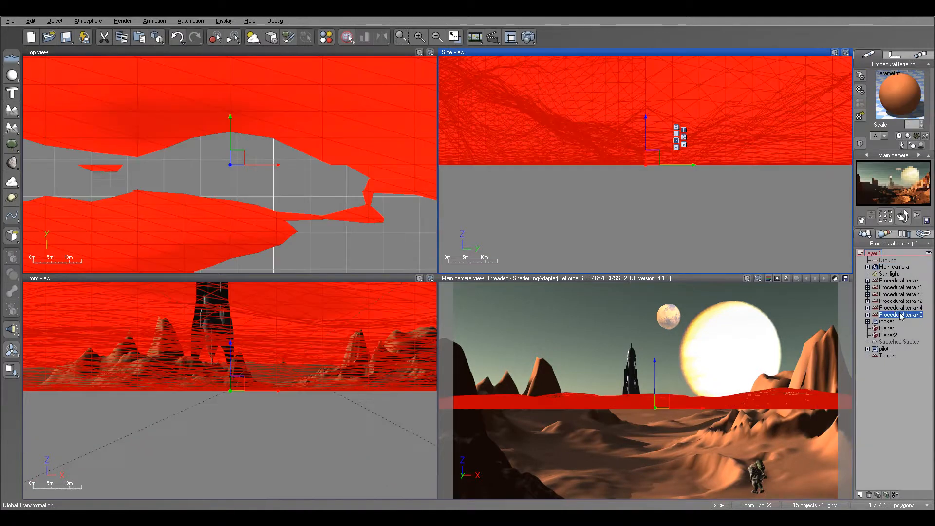
{"action": "right_click", "coordinate": [368, 141]}
{"action": "left_click", "coordinate": [416, 325]}
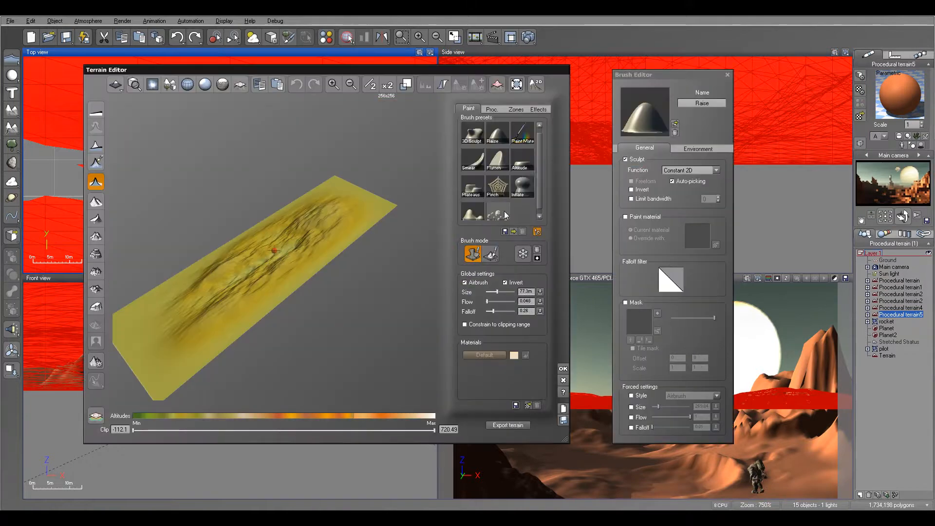
{"action": "left_click", "coordinate": [537, 110]}
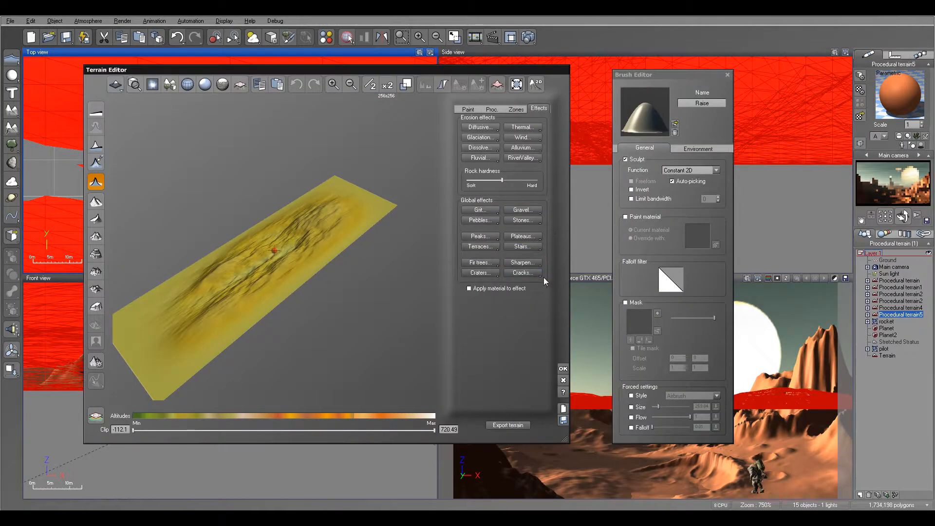
{"action": "left_click", "coordinate": [491, 266]}
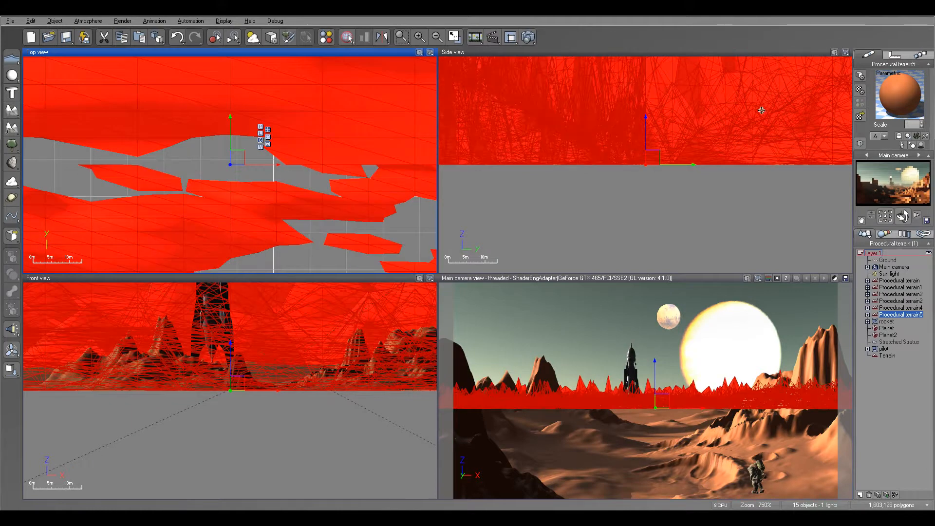
Step: Set the atmosphere's light intensity to -0.65 and the light balance to 90%, keeping the render options as they are
{"action": "left_click", "coordinate": [528, 37]}
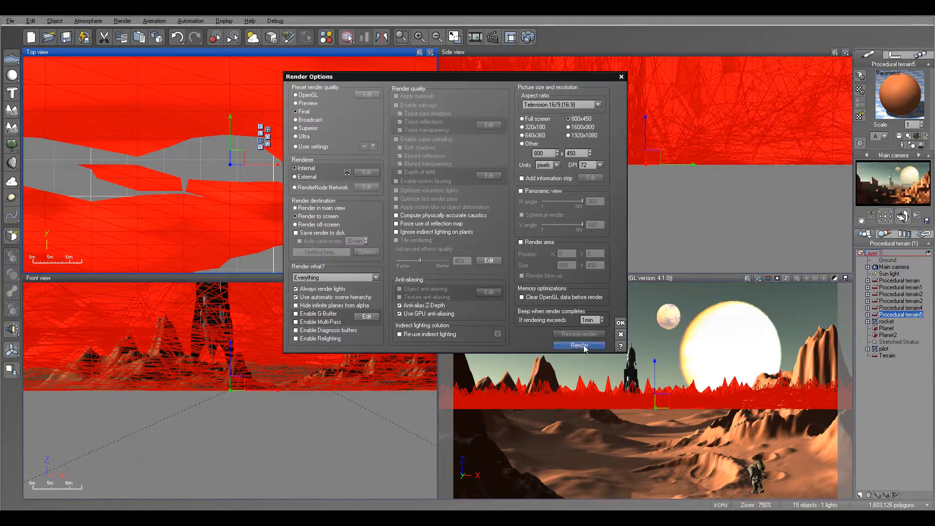
{"action": "left_click", "coordinate": [620, 323]}
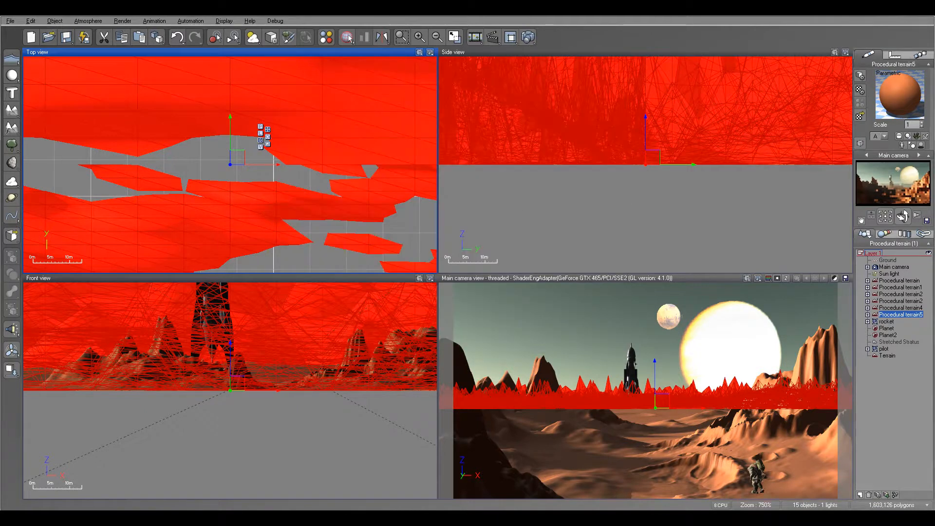
{"action": "left_click", "coordinate": [89, 21]}
{"action": "left_click", "coordinate": [105, 64]}
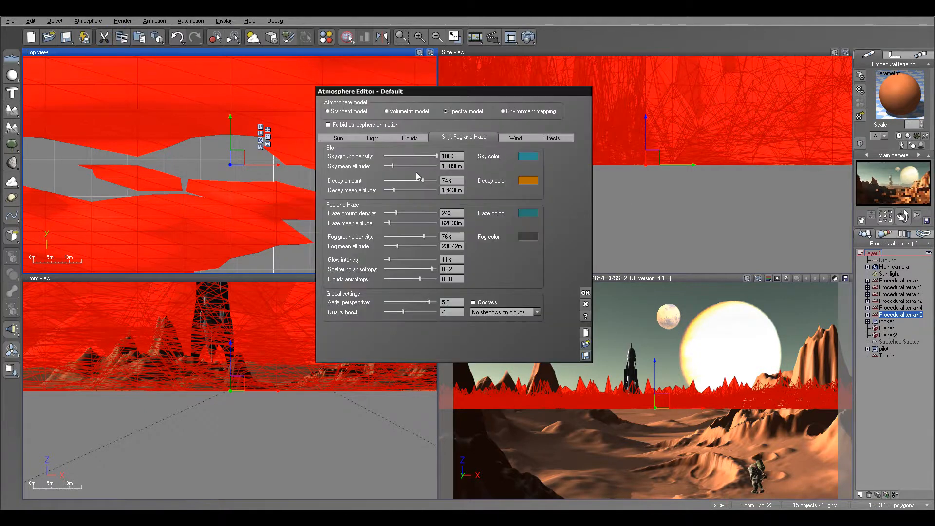
{"action": "left_click", "coordinate": [370, 138]}
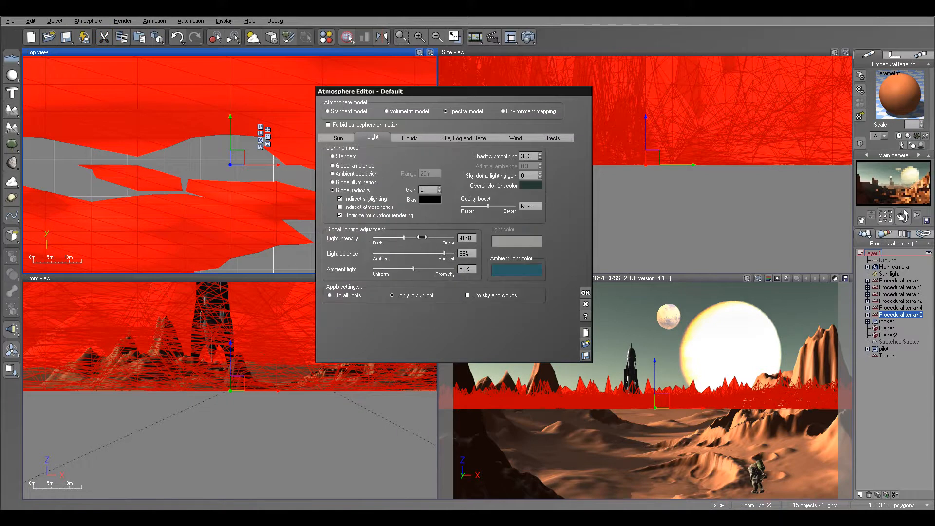
{"action": "left_click_drag", "start_coordinate": [445, 253], "coordinate": [447, 253]}
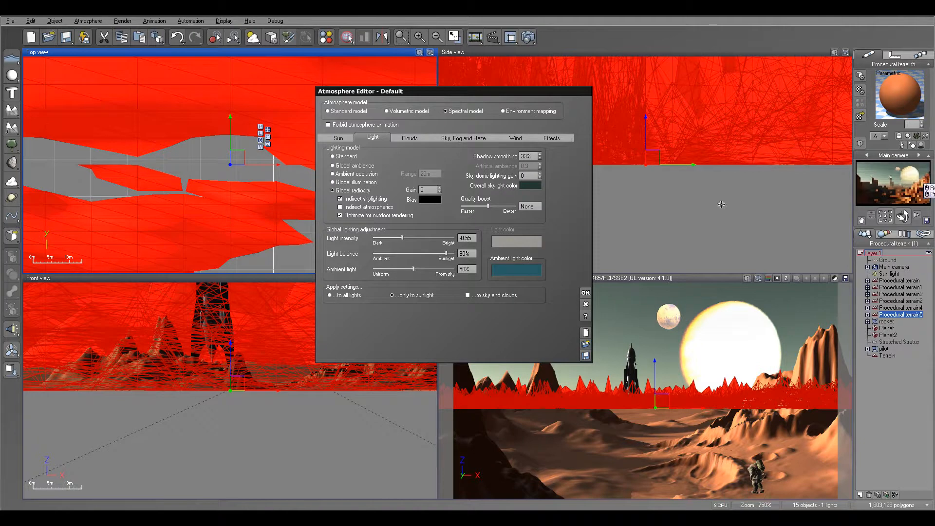
{"action": "left_click_drag", "start_coordinate": [414, 234], "coordinate": [412, 234]}
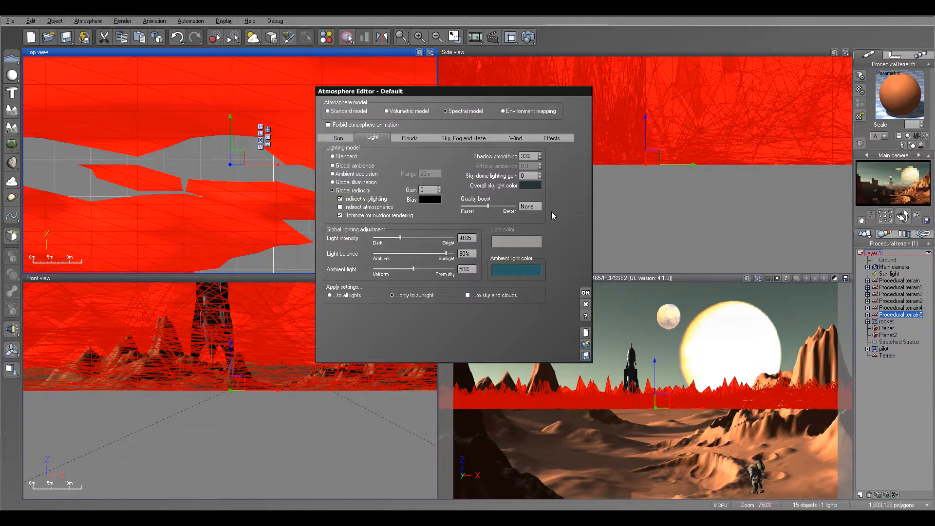
{"action": "left_click", "coordinate": [585, 293]}
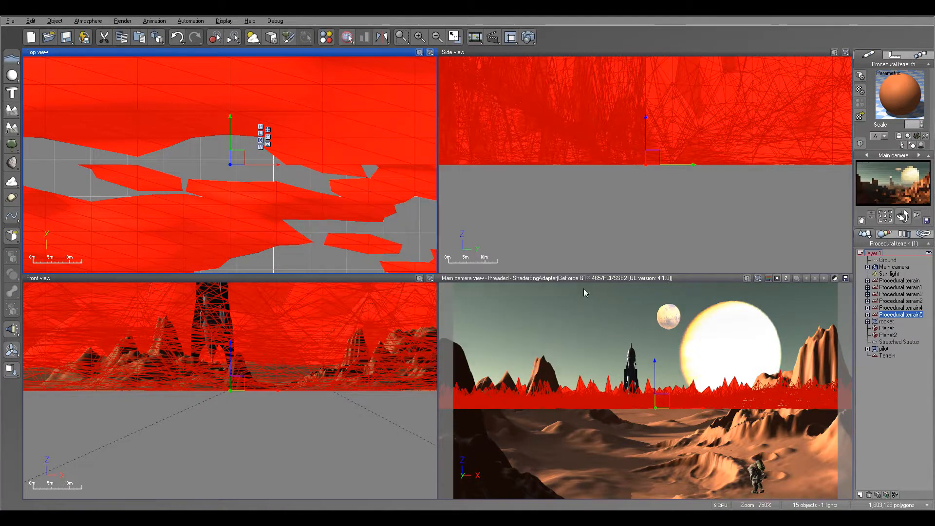
Step: Render the scene at Final quality and 800x450, accept the post-render options and close the finished picture
{"action": "right_click", "coordinate": [529, 35]}
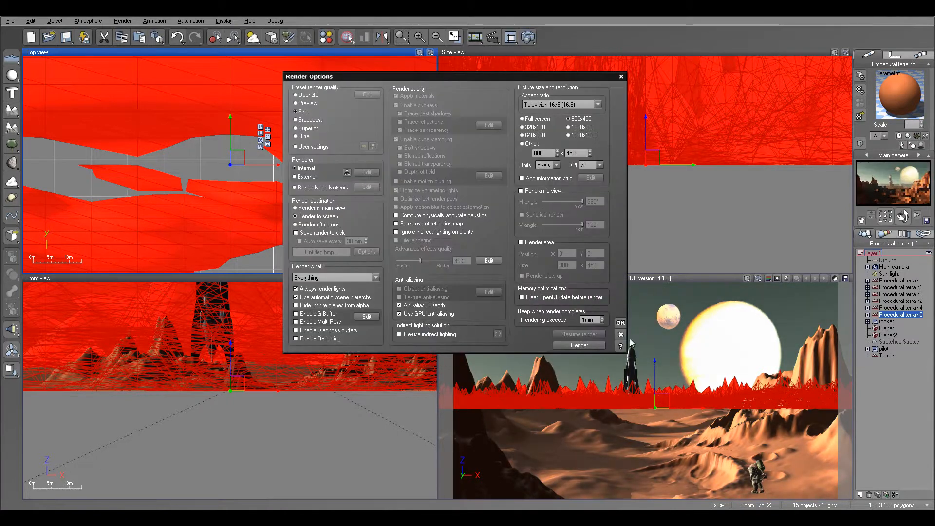
{"action": "left_click", "coordinate": [582, 345]}
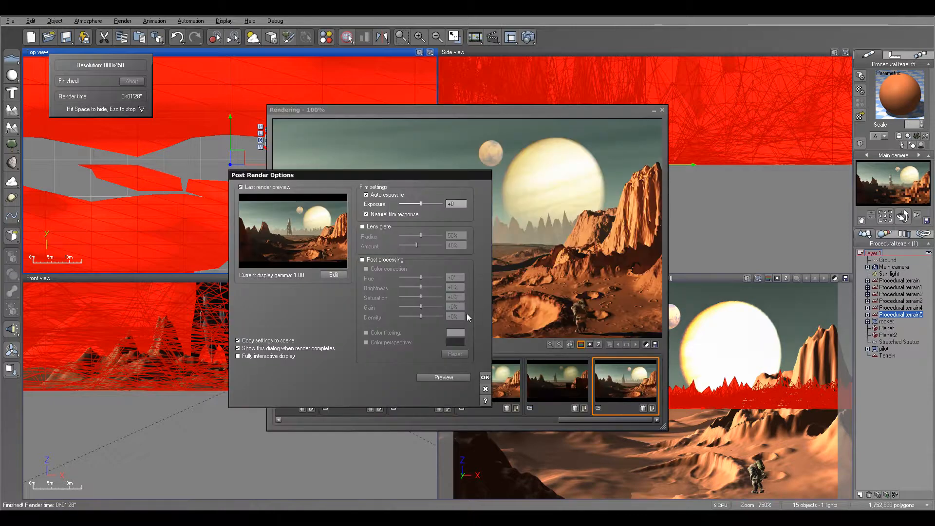
{"action": "left_click", "coordinate": [485, 377]}
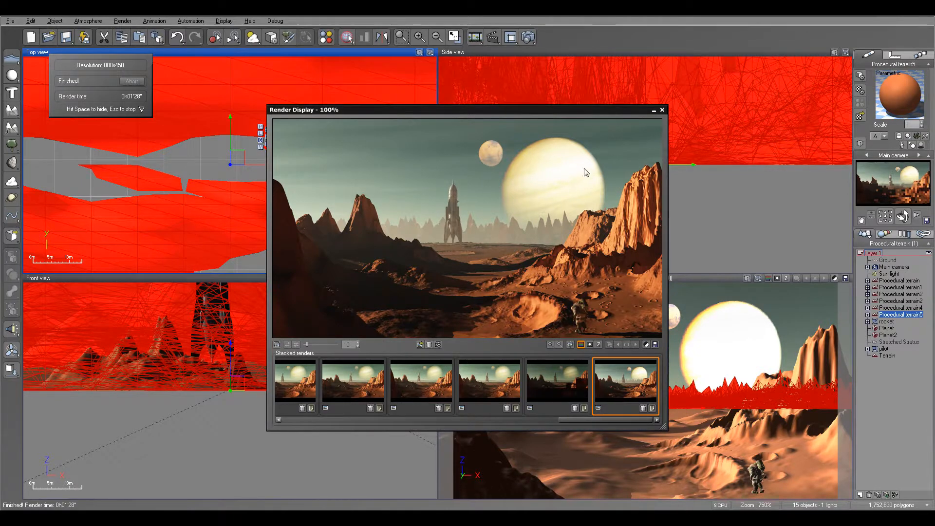
{"action": "left_click", "coordinate": [661, 110]}
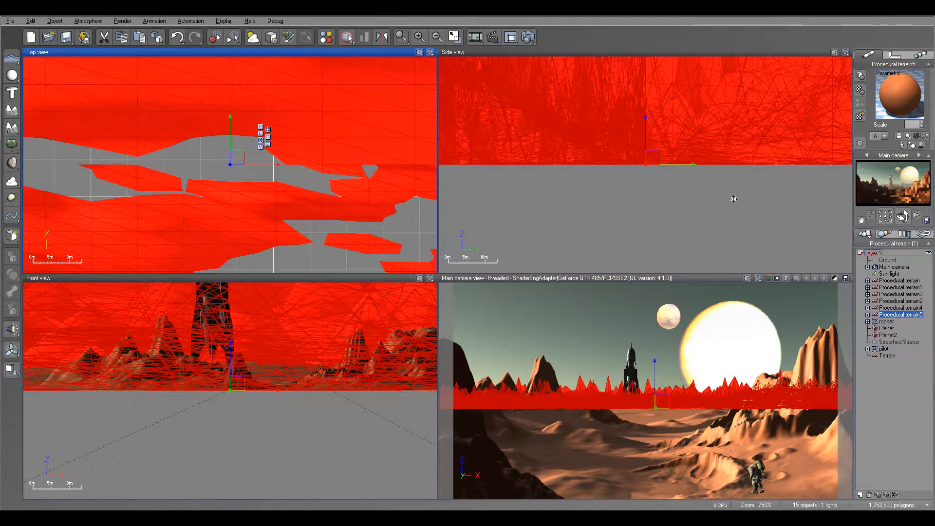
Step: Change Planet's type from Jupiter to Moon and slightly lower its brightness
{"action": "left_click", "coordinate": [887, 329]}
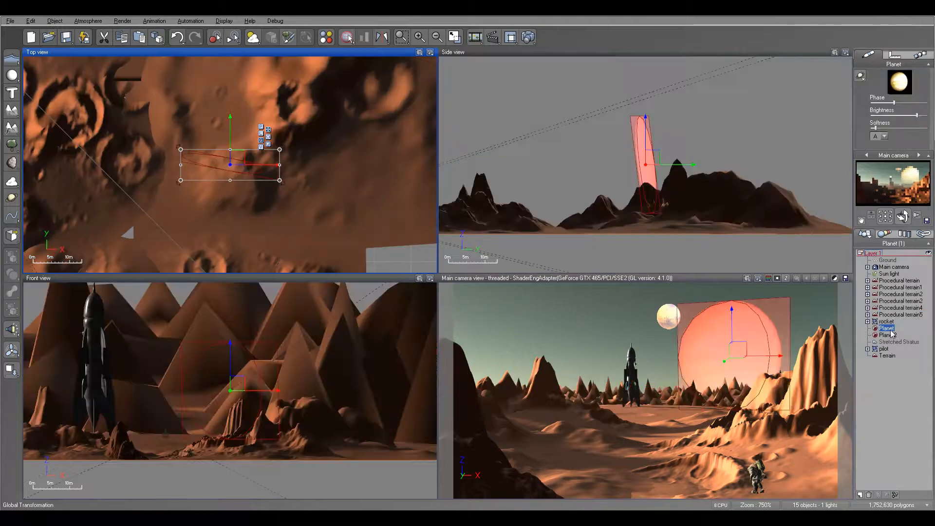
{"action": "left_click", "coordinate": [861, 76]}
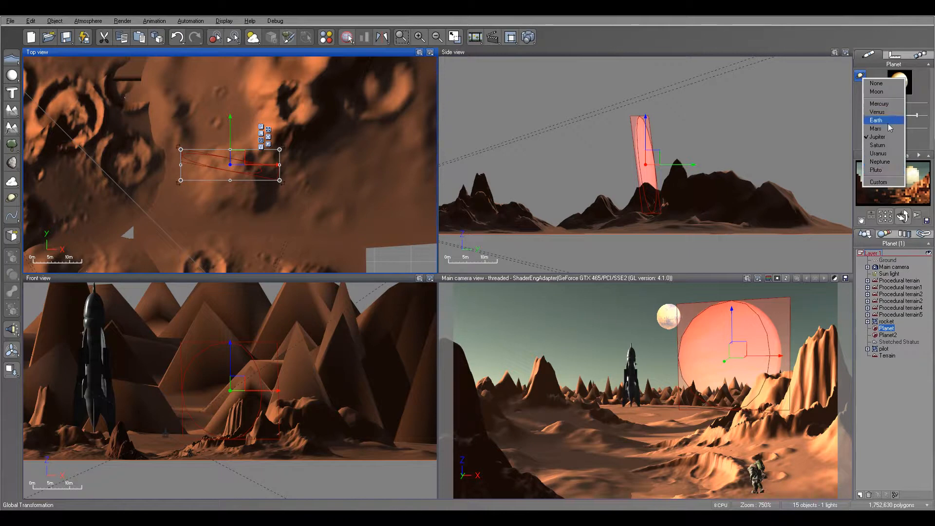
{"action": "left_click", "coordinate": [894, 96]}
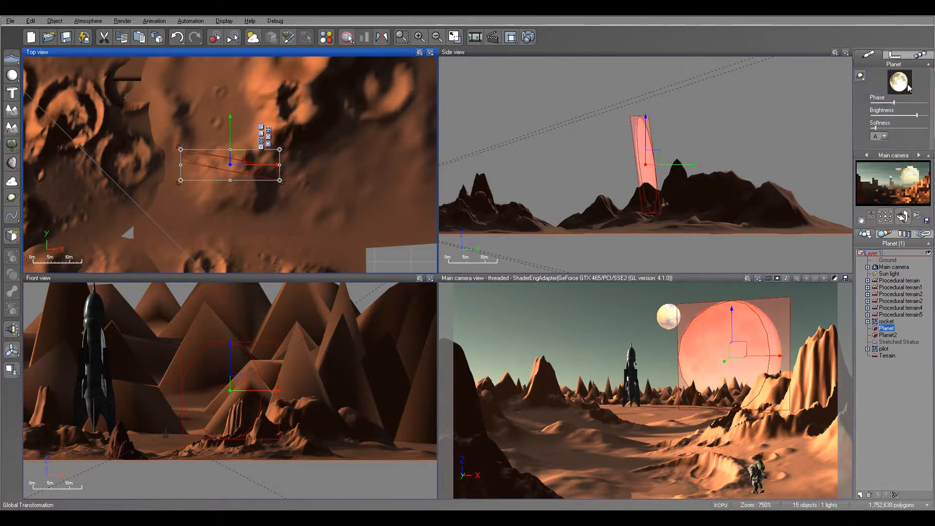
{"action": "left_click_drag", "start_coordinate": [912, 116], "coordinate": [905, 117]}
Step: Enlarge Planet to nearly twice its size and shift and lower it so it sinks partly behind the horizon
{"action": "left_click_drag", "start_coordinate": [281, 179], "coordinate": [364, 221]}
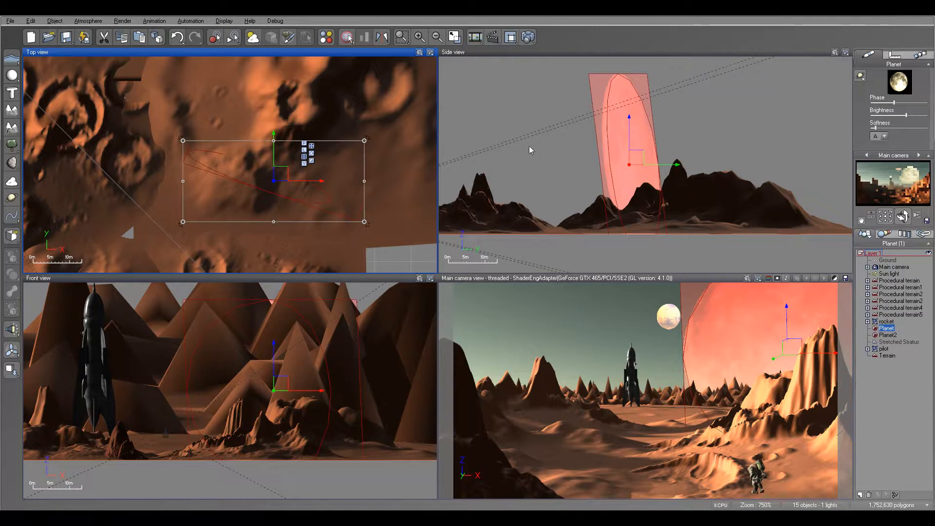
{"action": "left_click_drag", "start_coordinate": [650, 153], "coordinate": [639, 192]}
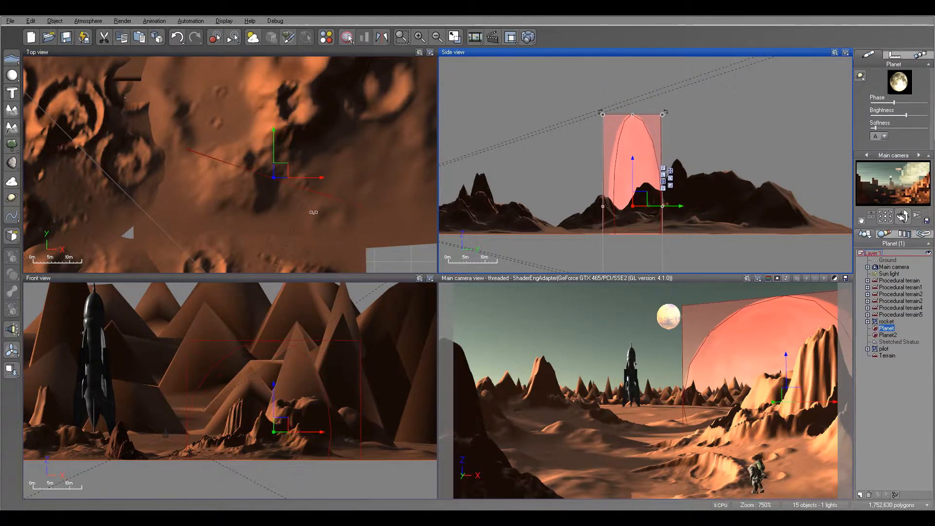
{"action": "left_click", "coordinate": [272, 169]}
{"action": "left_click_drag", "start_coordinate": [272, 169], "coordinate": [237, 170]}
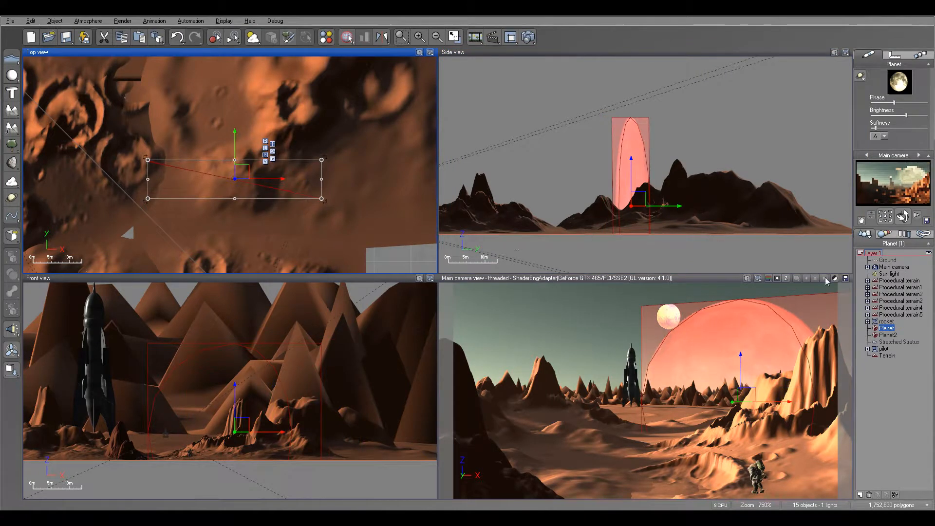
{"action": "mouse_move", "coordinate": [635, 172]}
{"action": "left_mouse_down"}
{"action": "mouse_move", "coordinate": [634, 186]}
{"action": "mouse_move", "coordinate": [635, 179]}
{"action": "left_mouse_up"}
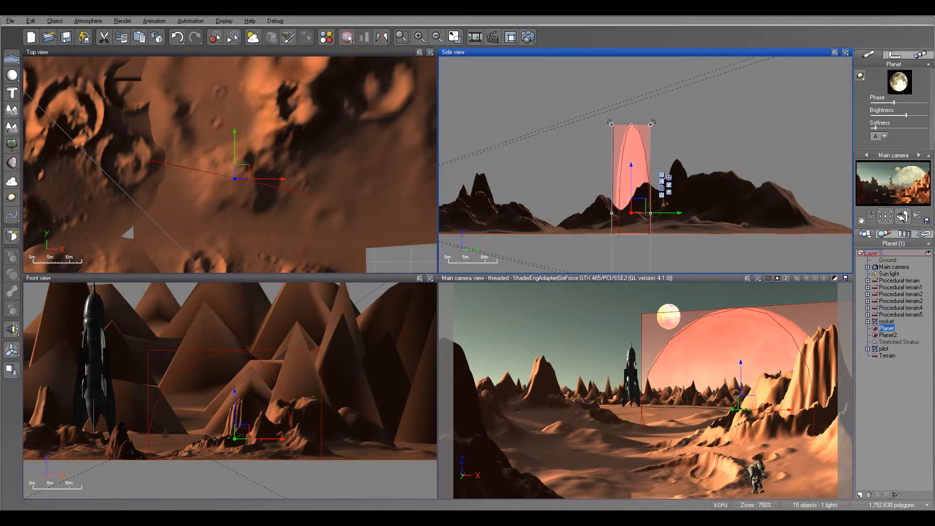
Step: Move Planet2 over the upper edge of the large planet, place it above Planet in the object list and raise it slightly
{"action": "left_click", "coordinate": [886, 336]}
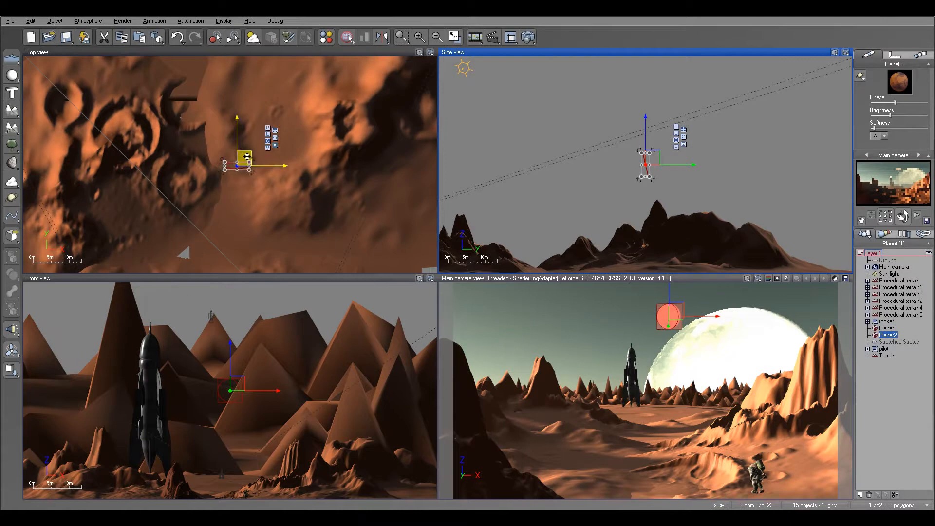
{"action": "left_click_drag", "start_coordinate": [237, 155], "coordinate": [273, 169]}
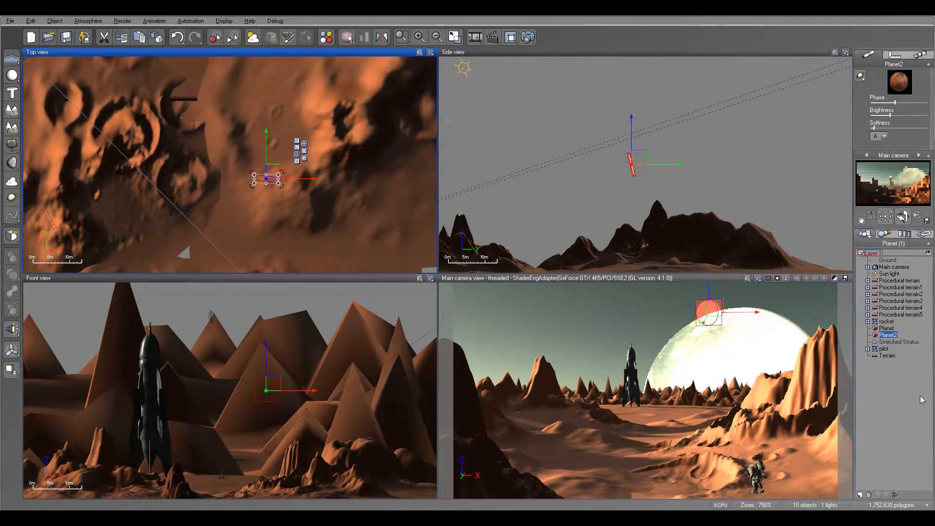
{"action": "left_click_drag", "start_coordinate": [888, 335], "coordinate": [891, 328]}
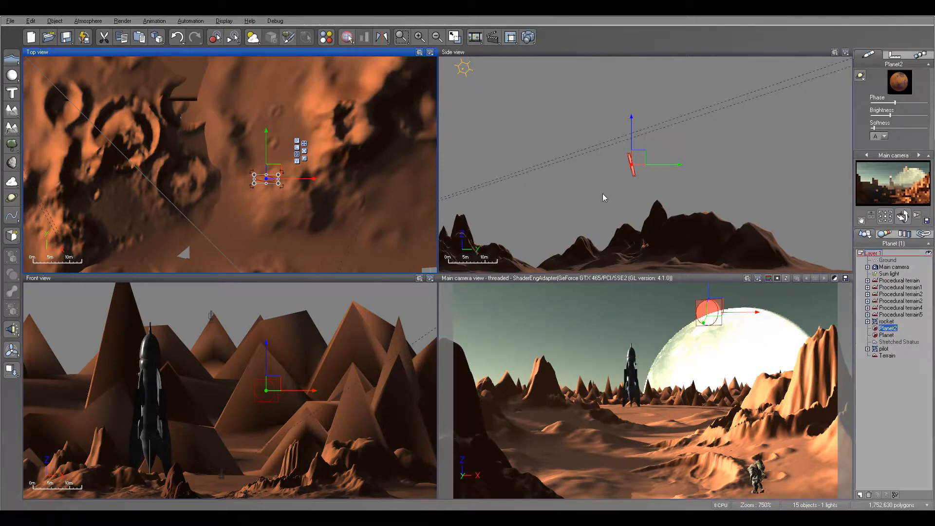
{"action": "left_click_drag", "start_coordinate": [642, 158], "coordinate": [641, 155]}
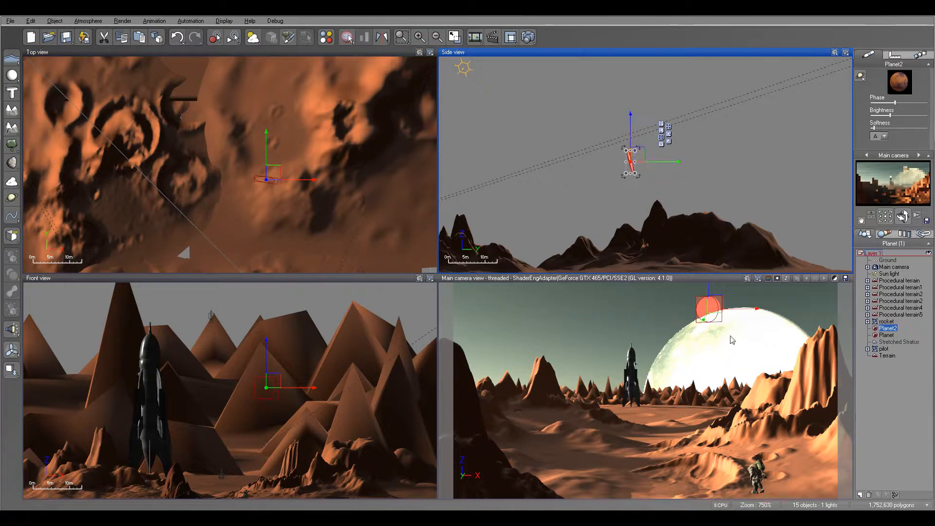
Step: Render the scene at Preview quality to check the planets, accept the post-render options and close the picture
{"action": "left_click", "coordinate": [528, 37]}
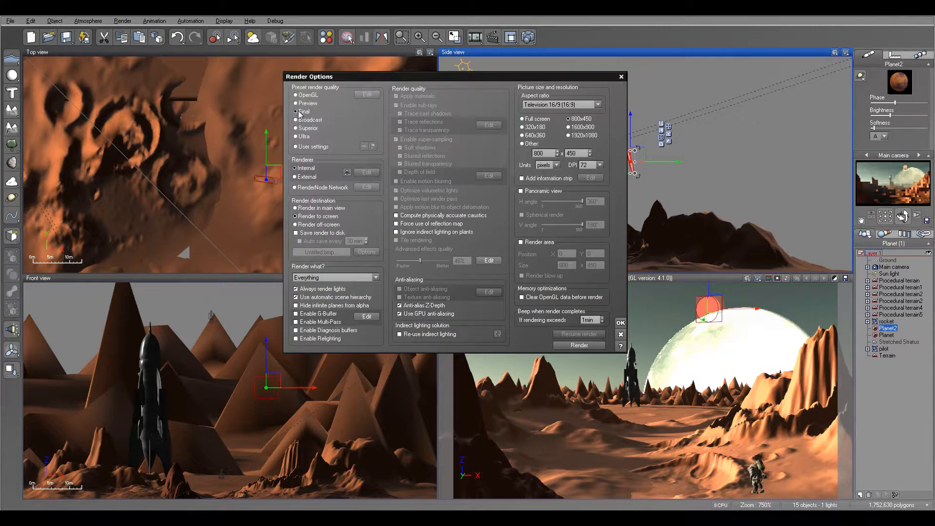
{"action": "left_click", "coordinate": [308, 103]}
{"action": "left_click", "coordinate": [587, 347]}
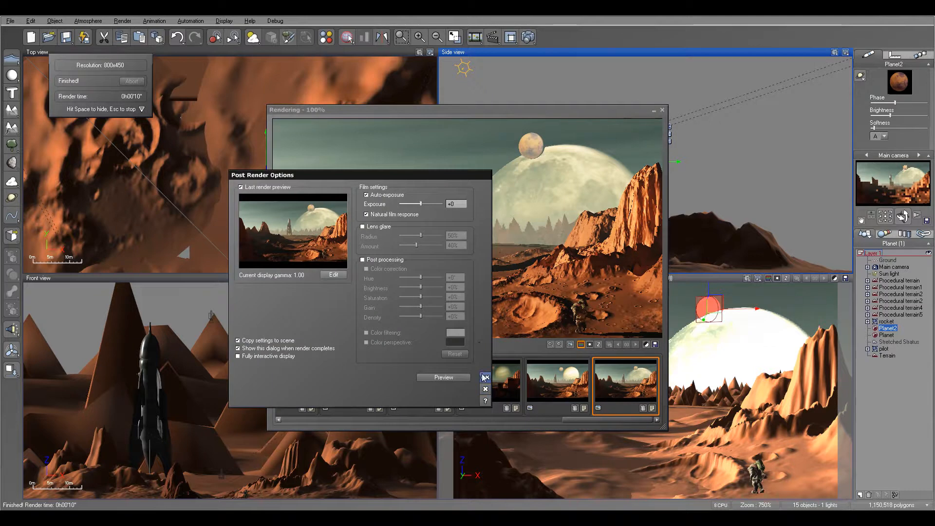
{"action": "left_click", "coordinate": [486, 378]}
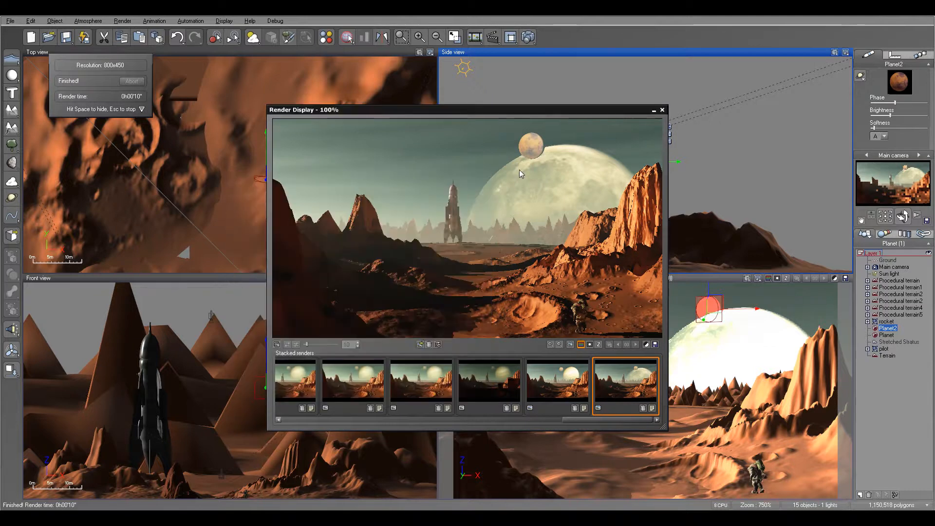
{"action": "left_click", "coordinate": [662, 109]}
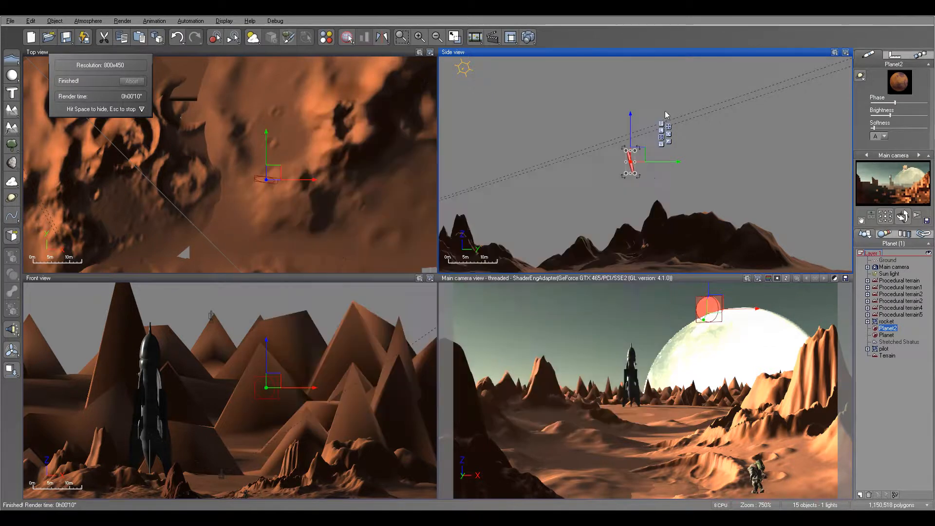
Step: Move Planet2 away from the large planet so the two no longer overlap in the camera view
{"action": "left_click", "coordinate": [275, 171]}
{"action": "left_click_drag", "start_coordinate": [276, 171], "coordinate": [245, 175]}
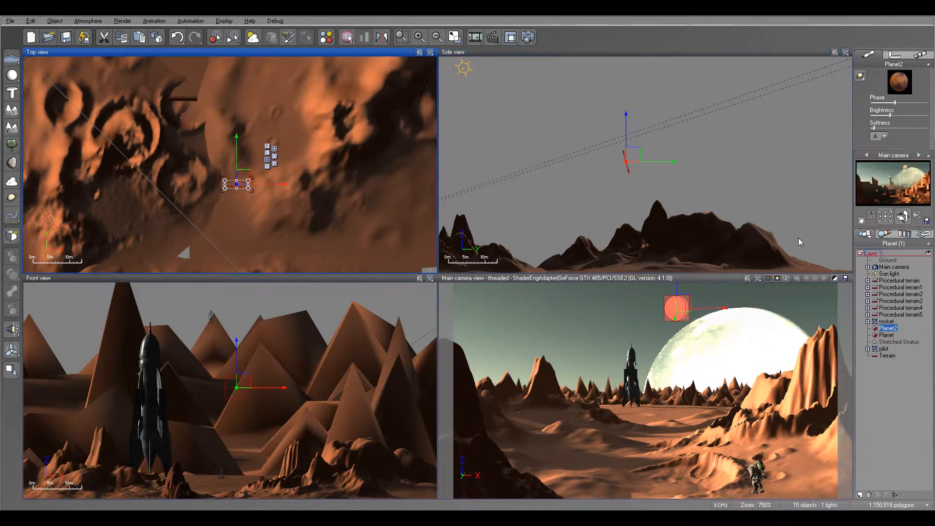
Step: Shrink Planet to about half its size, raise it above the horizon and slightly lower its brightness
{"action": "left_click", "coordinate": [887, 335]}
{"action": "left_click", "coordinate": [651, 180]}
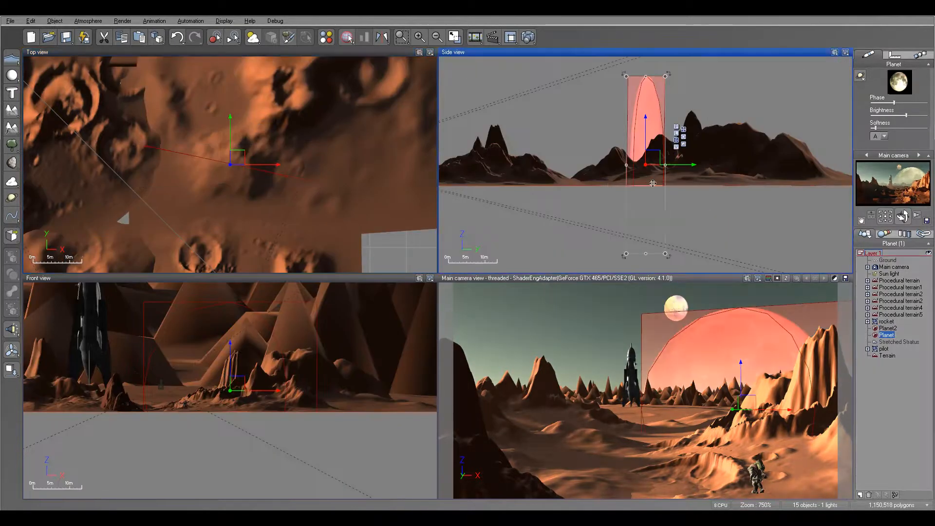
{"action": "left_click_drag", "start_coordinate": [652, 180], "coordinate": [648, 179]}
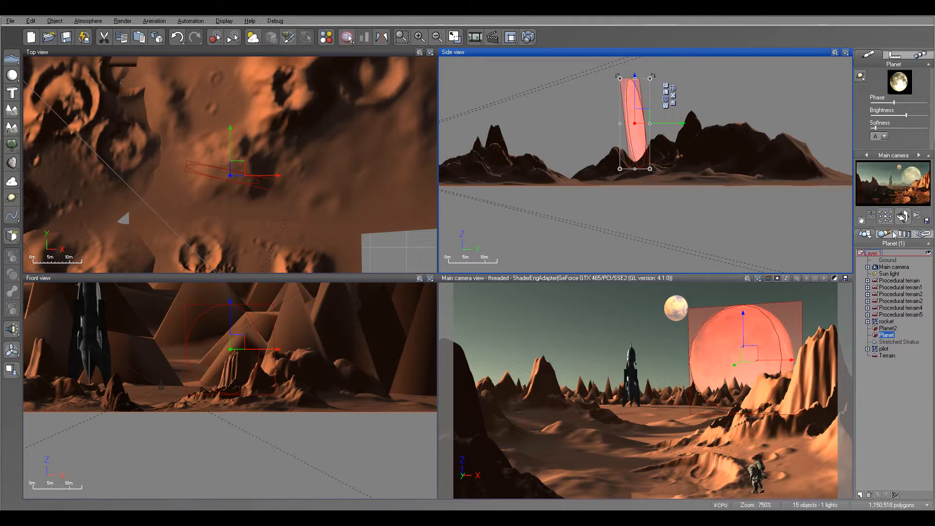
{"action": "left_click", "coordinate": [903, 117]}
Step: Set the Stretched Stratus cloud layer's density to 4% and its scale to 0.05 in the Atmosphere Editor
{"action": "left_click", "coordinate": [88, 21]}
{"action": "left_click", "coordinate": [97, 30]}
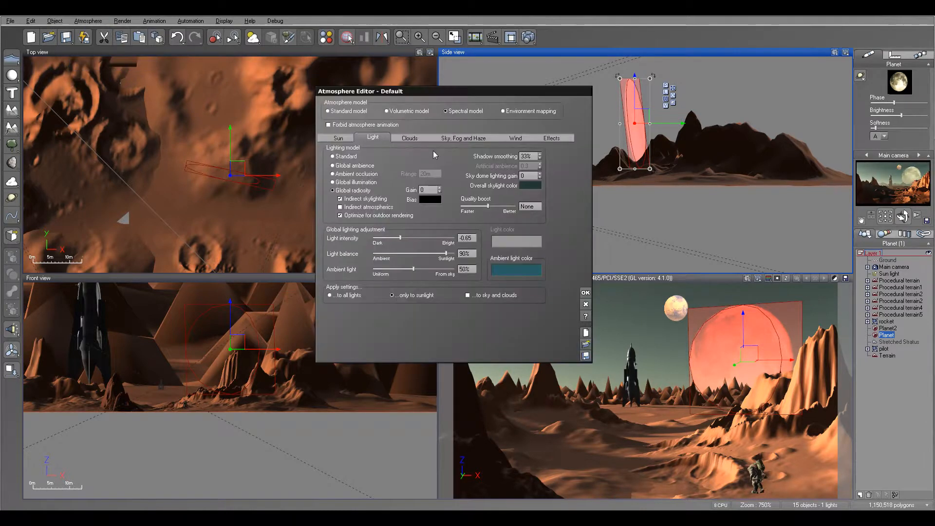
{"action": "left_click", "coordinate": [425, 138]}
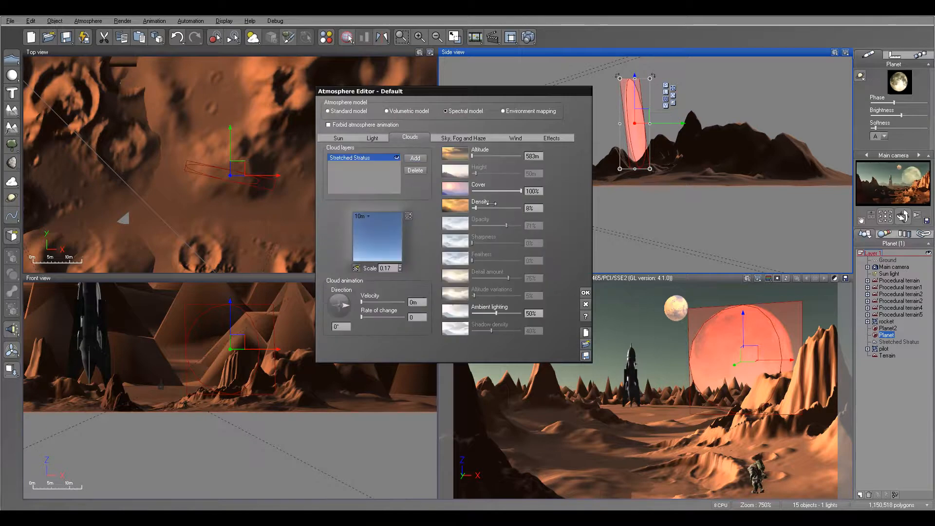
{"action": "left_click_drag", "start_coordinate": [491, 206], "coordinate": [485, 207]}
{"action": "left_click", "coordinate": [400, 270]}
{"action": "left_click", "coordinate": [400, 270]}
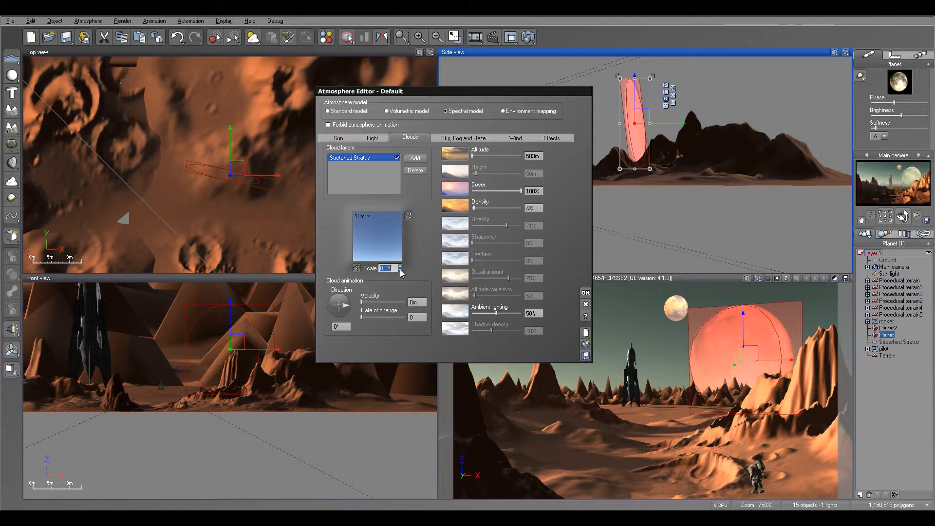
Step: Set the atmosphere's sky mean altitude to 786.43 m and the decay amount to 53%
{"action": "left_click", "coordinate": [465, 139]}
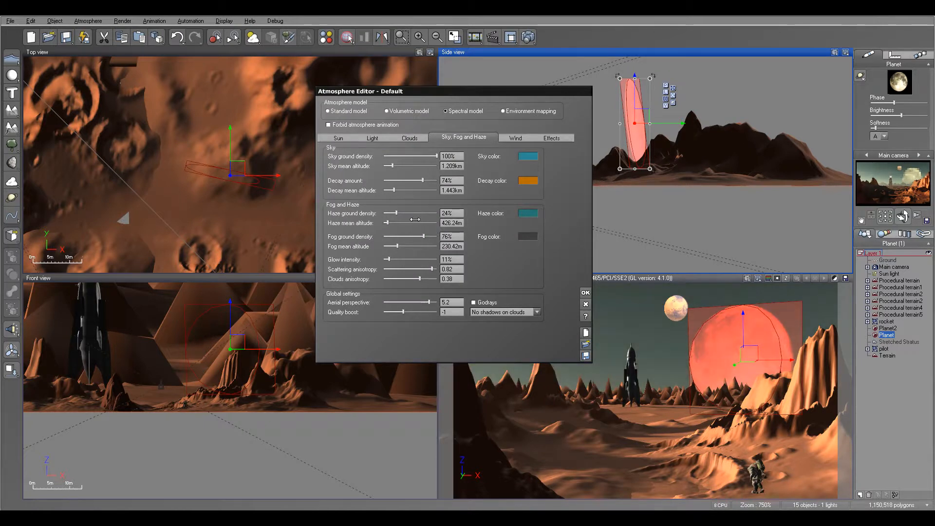
{"action": "mouse_move", "coordinate": [433, 164]}
{"action": "left_mouse_down"}
{"action": "mouse_move", "coordinate": [417, 165]}
{"action": "mouse_move", "coordinate": [435, 167]}
{"action": "left_mouse_up"}
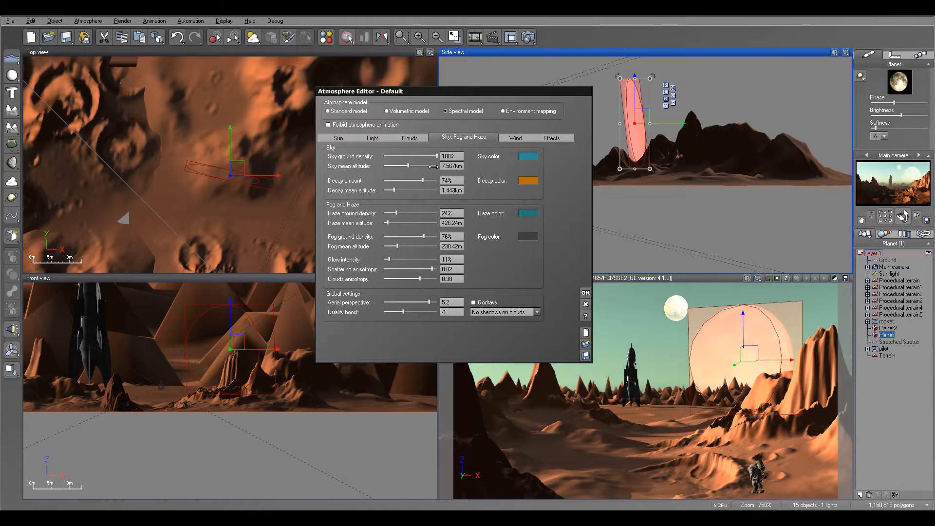
{"action": "left_click_drag", "start_coordinate": [433, 166], "coordinate": [416, 167]}
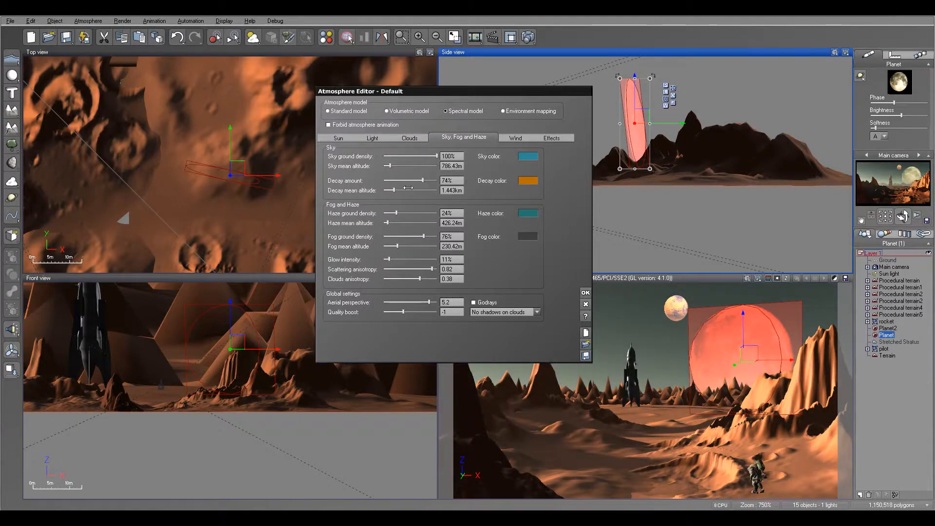
{"action": "left_click_drag", "start_coordinate": [426, 179], "coordinate": [412, 181]}
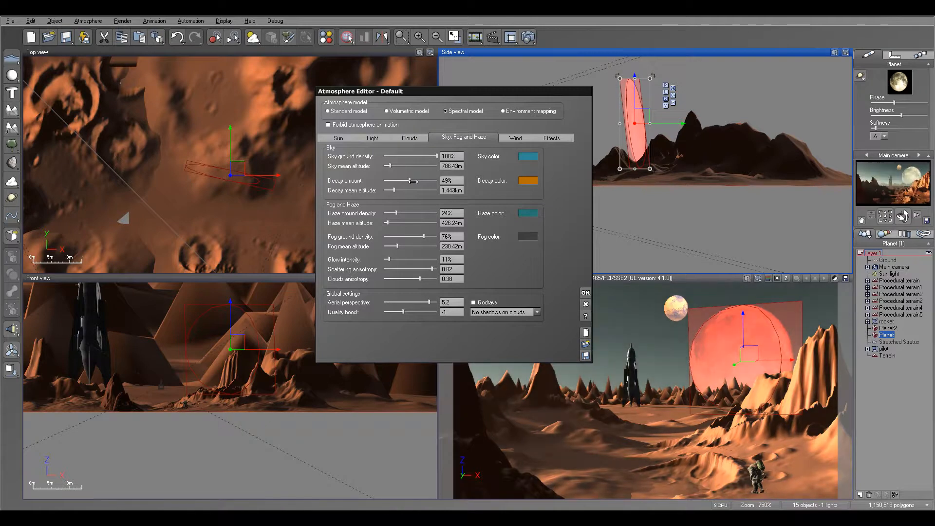
{"action": "left_click_drag", "start_coordinate": [413, 182], "coordinate": [415, 181]}
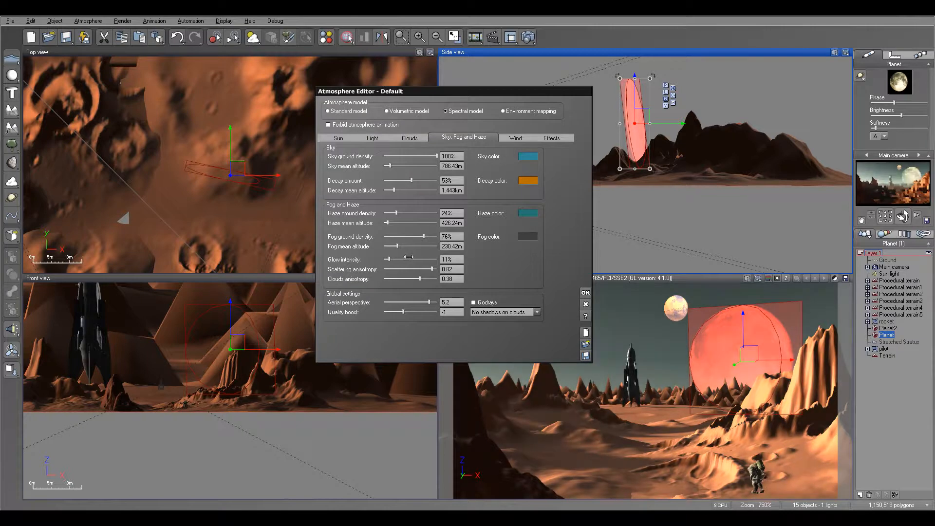
Step: Set scattering anisotropy to 0.65, glow intensity to 14%, aerial perspective to 6.16, fog ground density to 78% and fog mean altitude to 216.71 m
{"action": "left_click_drag", "start_coordinate": [431, 269], "coordinate": [427, 269]}
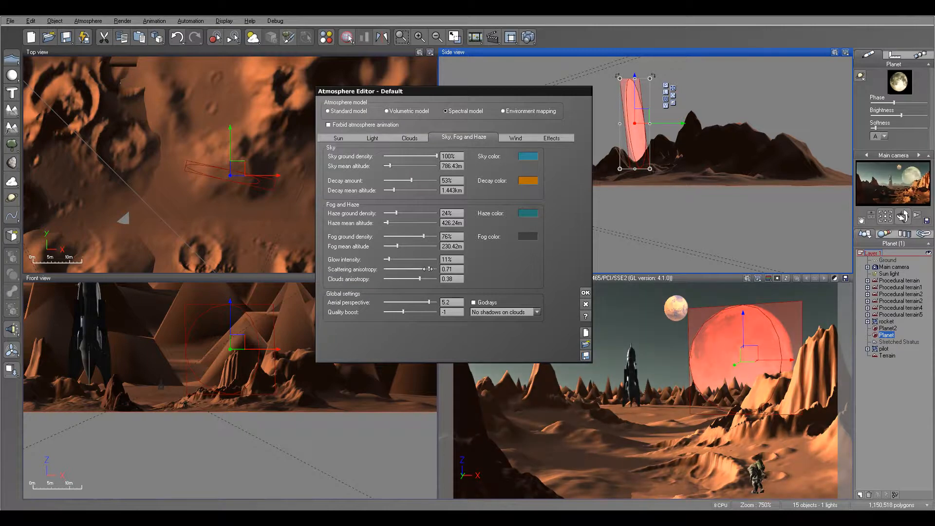
{"action": "mouse_move", "coordinate": [427, 269]}
{"action": "left_mouse_down"}
{"action": "mouse_move", "coordinate": [414, 269]}
{"action": "mouse_move", "coordinate": [428, 269]}
{"action": "left_mouse_up"}
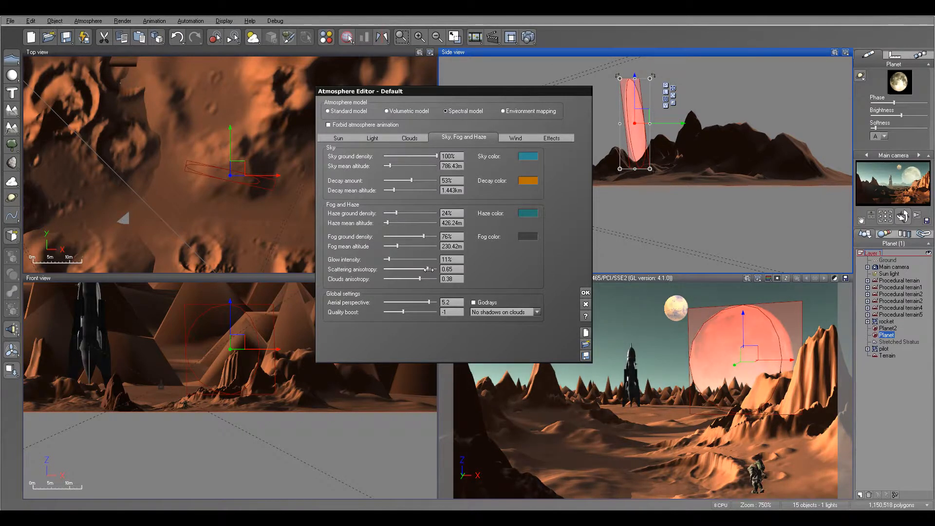
{"action": "left_click", "coordinate": [399, 260]}
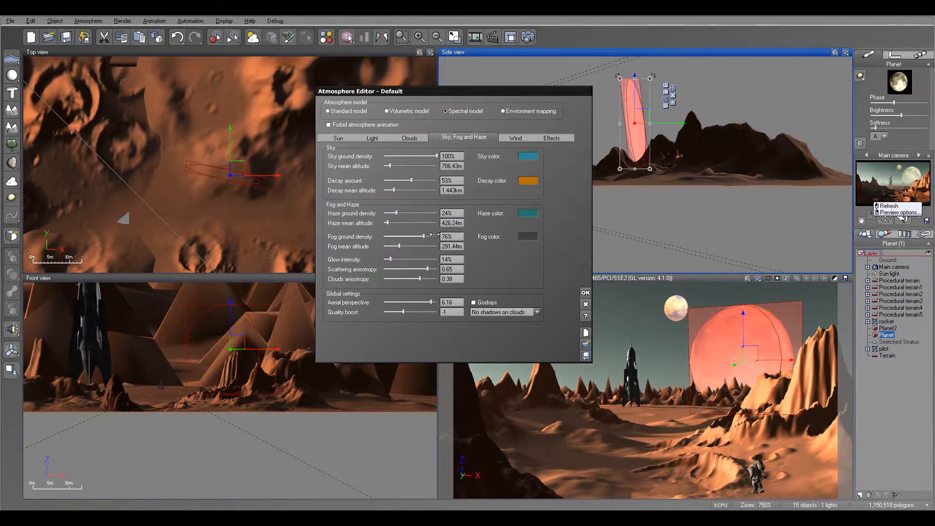
{"action": "left_click_drag", "start_coordinate": [424, 237], "coordinate": [419, 236]}
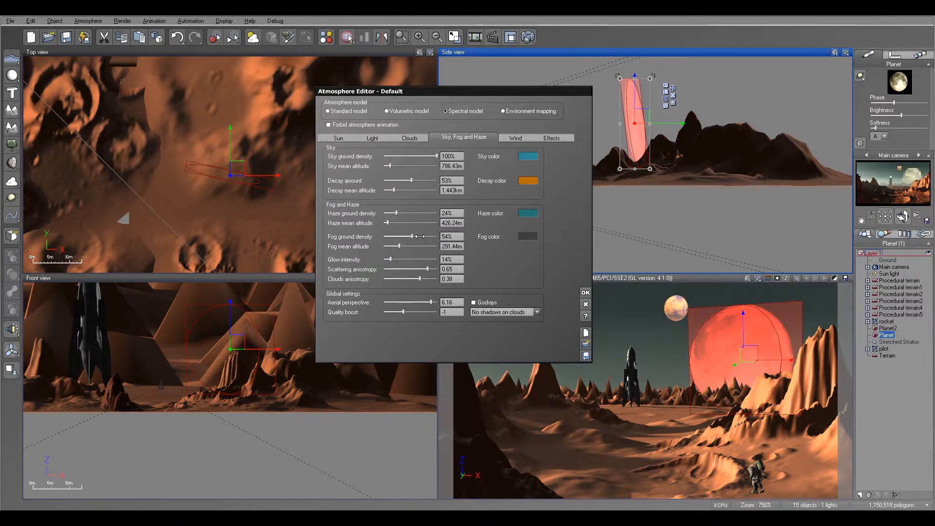
{"action": "left_click_drag", "start_coordinate": [425, 236], "coordinate": [407, 246]}
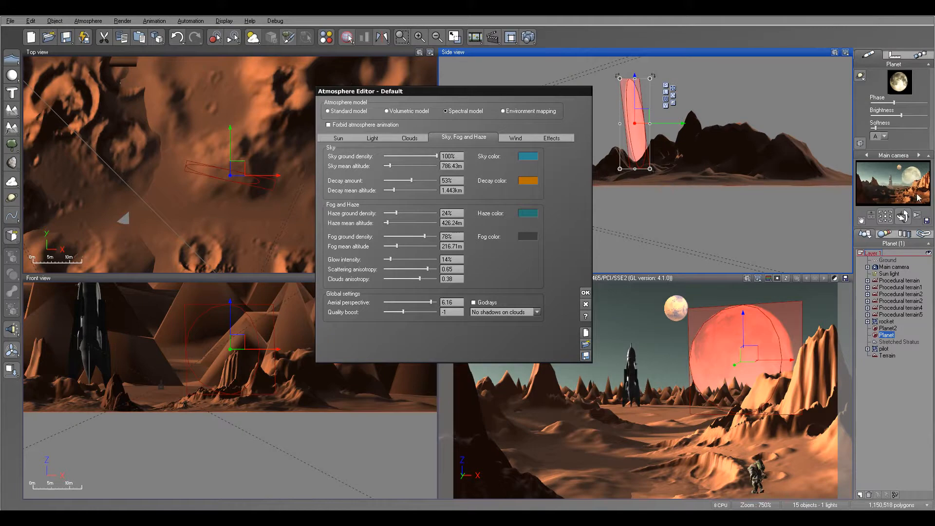
Step: Set the fog ground density to 84%, run a preview render of the scene and accept the atmosphere settings
{"action": "left_click_drag", "start_coordinate": [434, 236], "coordinate": [436, 237]}
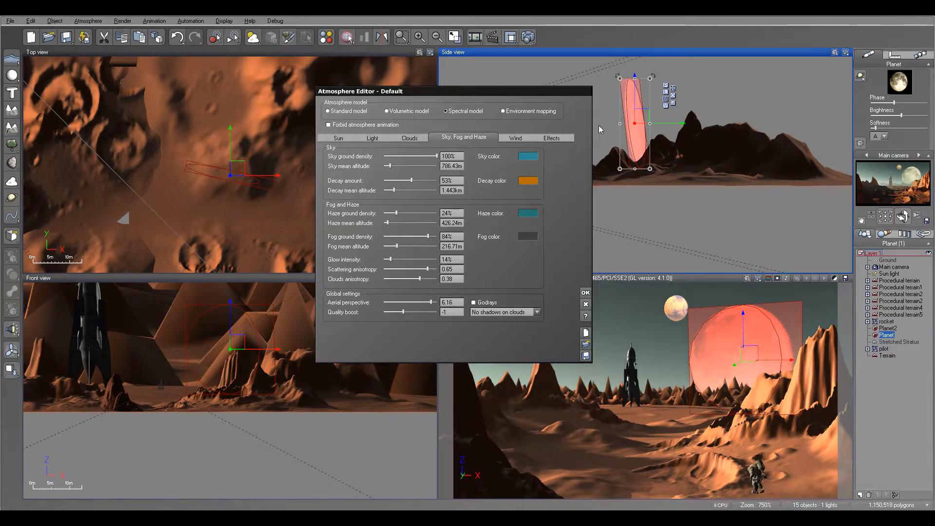
{"action": "left_click", "coordinate": [528, 38]}
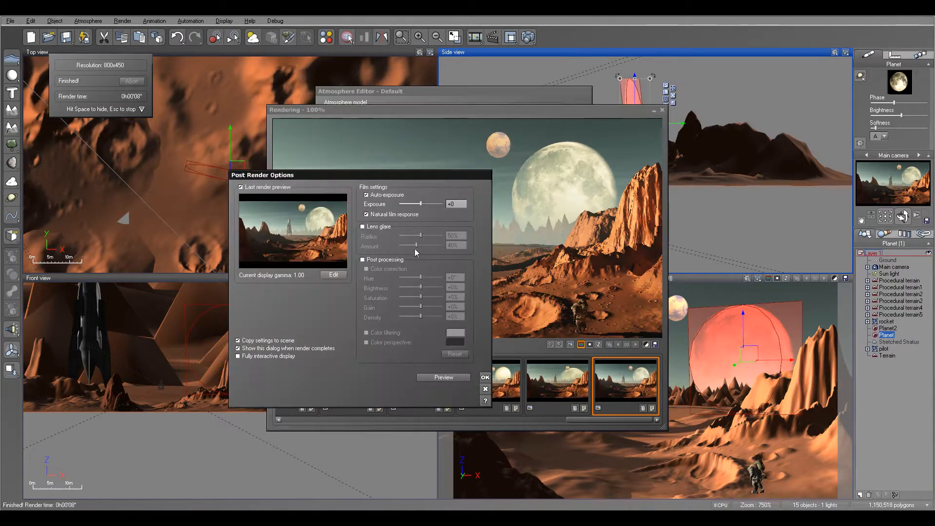
{"action": "left_click", "coordinate": [486, 377]}
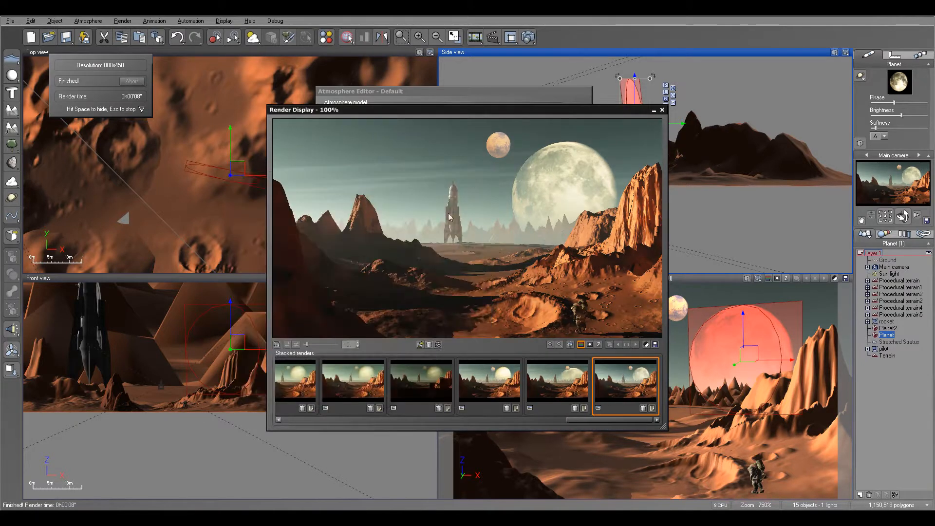
{"action": "left_click", "coordinate": [662, 110]}
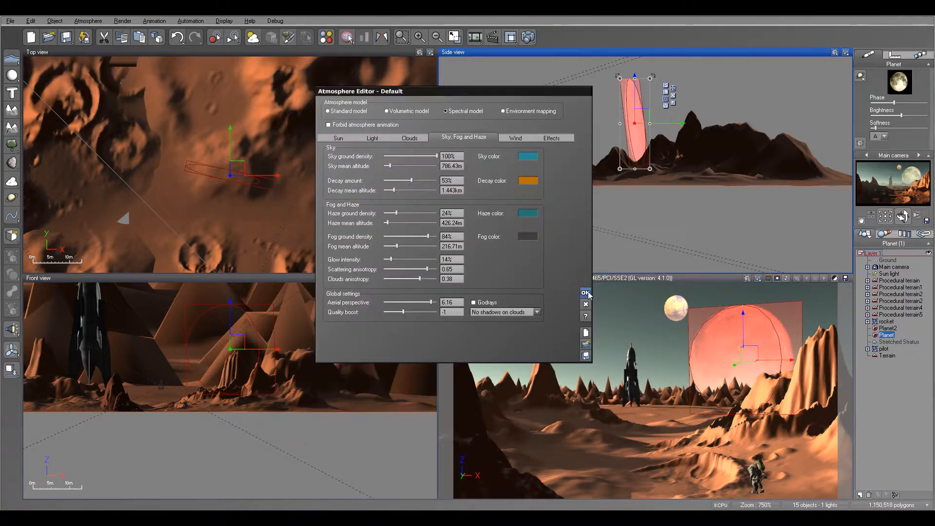
{"action": "left_click", "coordinate": [588, 295]}
Step: Move the rocket along the X axis in the top view, farther away from the large planet
{"action": "left_click", "coordinate": [893, 322]}
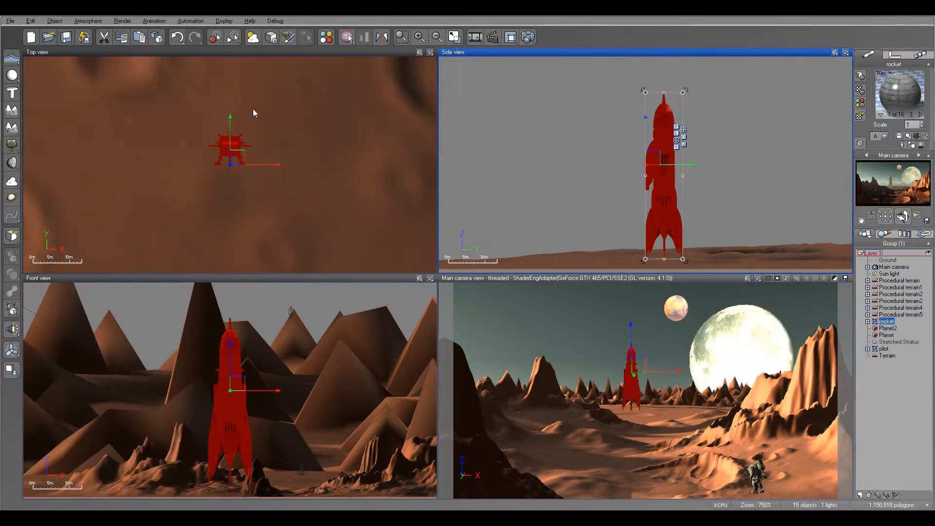
{"action": "left_click", "coordinate": [267, 166]}
{"action": "left_click_drag", "start_coordinate": [267, 166], "coordinate": [227, 168]}
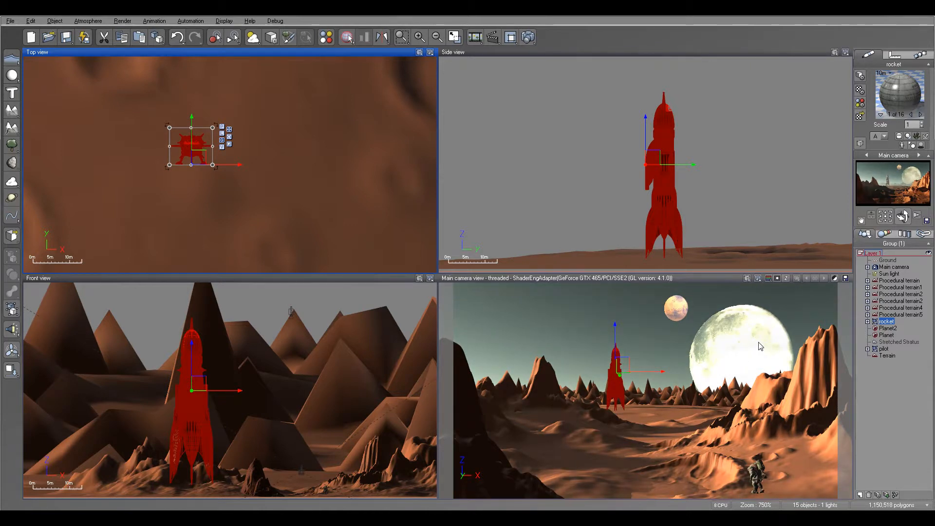
Step: Shift Planet2 slightly along the X axis away from the large planet and lower its brightness
{"action": "left_click", "coordinate": [889, 329]}
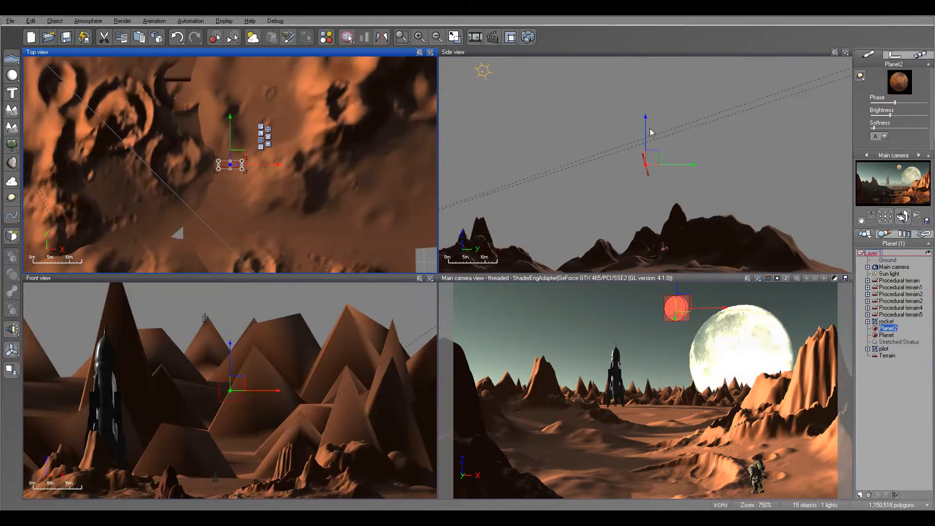
{"action": "mouse_move", "coordinate": [649, 124]}
{"action": "left_mouse_down"}
{"action": "mouse_move", "coordinate": [648, 164]}
{"action": "mouse_move", "coordinate": [652, 125]}
{"action": "left_mouse_up"}
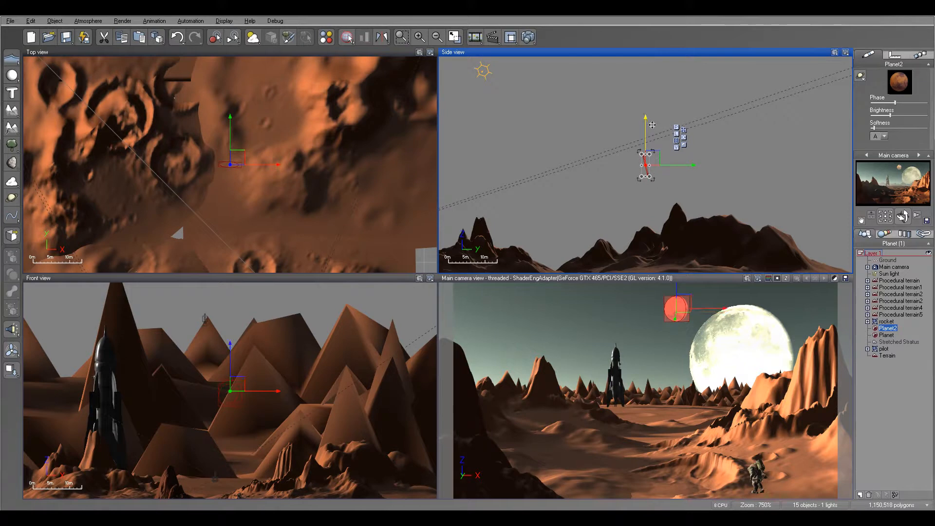
{"action": "left_click_drag", "start_coordinate": [277, 163], "coordinate": [272, 166]}
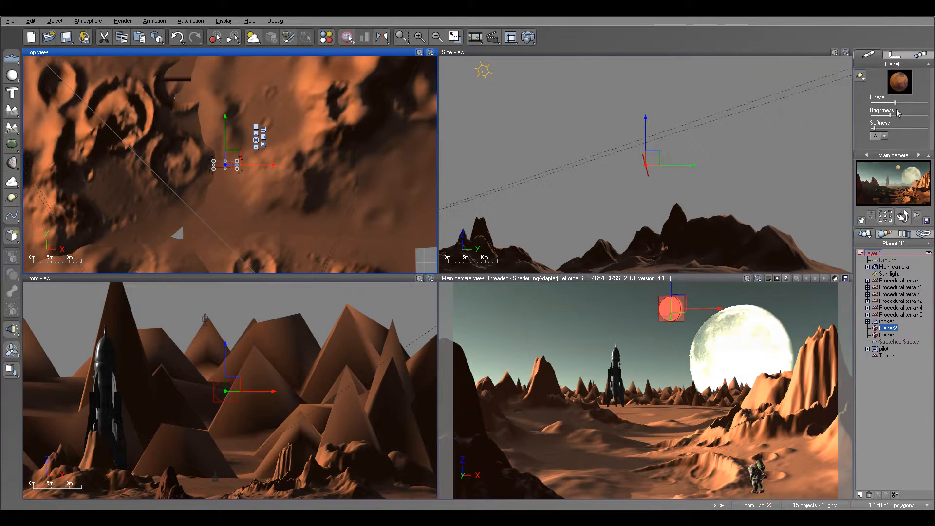
{"action": "left_click_drag", "start_coordinate": [891, 118], "coordinate": [883, 118]}
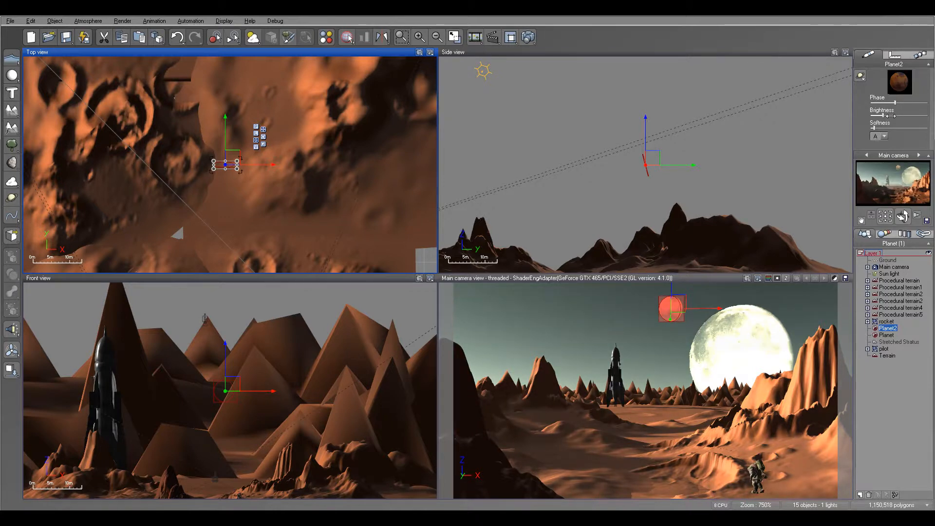
Step: Set the render options to the Superior quality preset at 1920x1080 resolution
{"action": "left_click", "coordinate": [528, 37]}
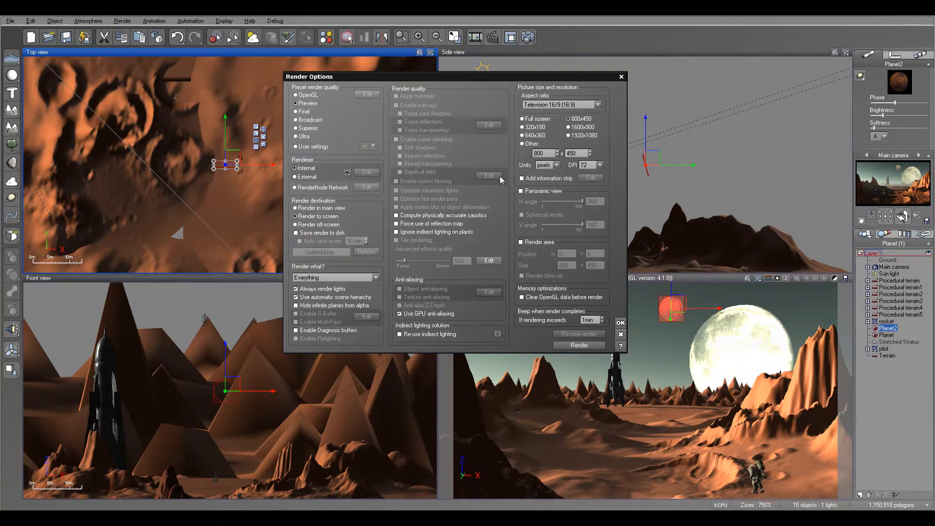
{"action": "left_click", "coordinate": [303, 128]}
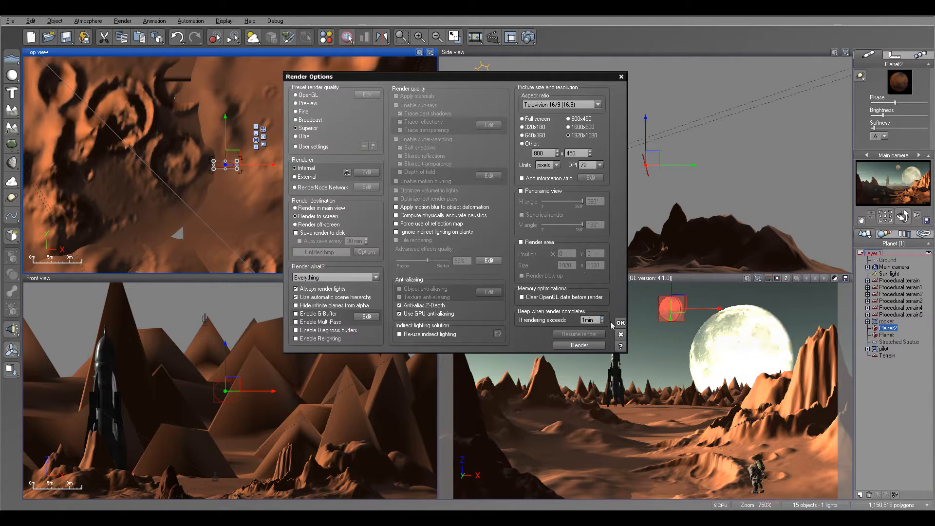
{"action": "left_click", "coordinate": [619, 323]}
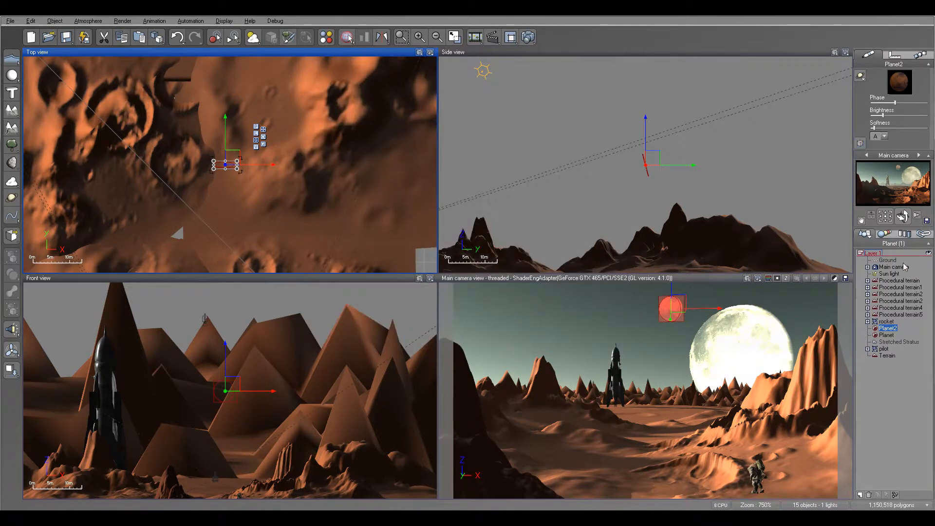
Step: Set the Sun light's softness to 30° and the atmosphere's global quality boost to 1.06
{"action": "left_click", "coordinate": [889, 273]}
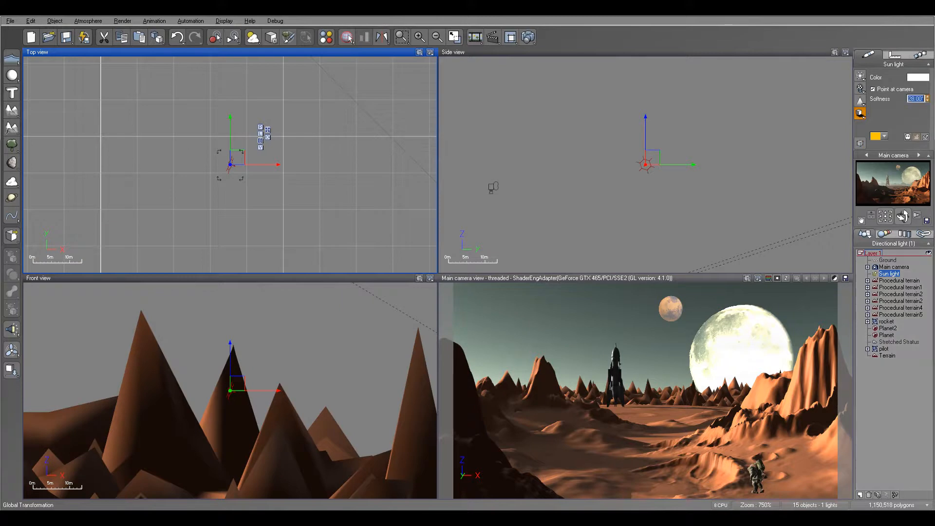
{"action": "left_click", "coordinate": [95, 21]}
{"action": "left_click", "coordinate": [106, 63]}
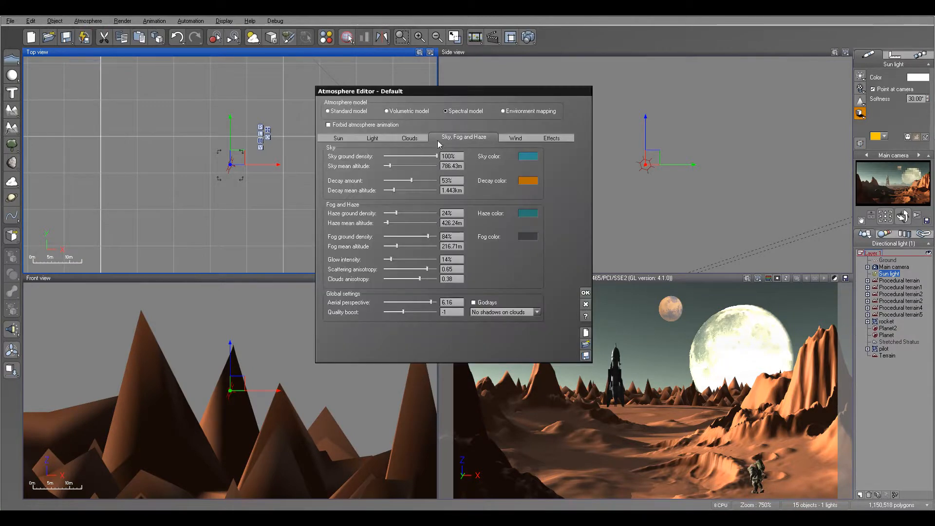
{"action": "left_click_drag", "start_coordinate": [404, 312], "coordinate": [423, 311]}
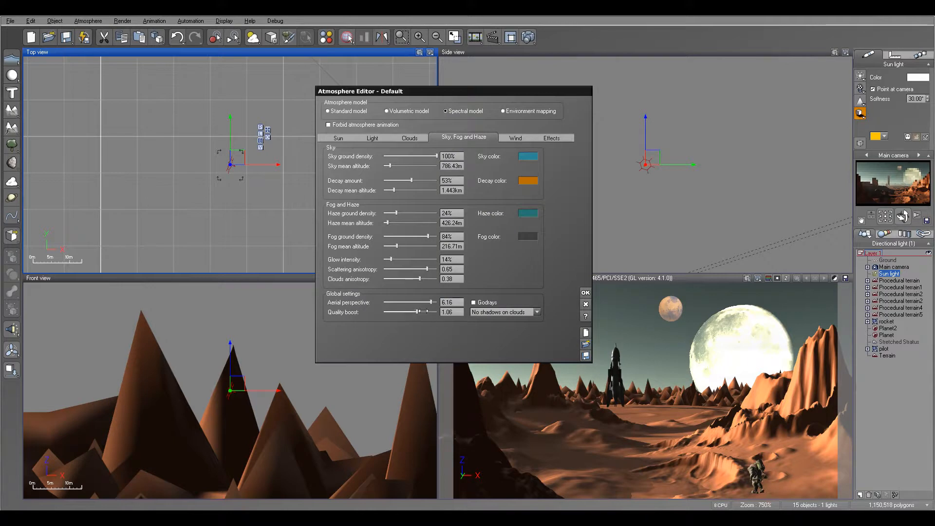
Step: Set the atmosphere lighting's quality boost to +1.1 and the light balance to 92%
{"action": "left_click", "coordinate": [373, 137]}
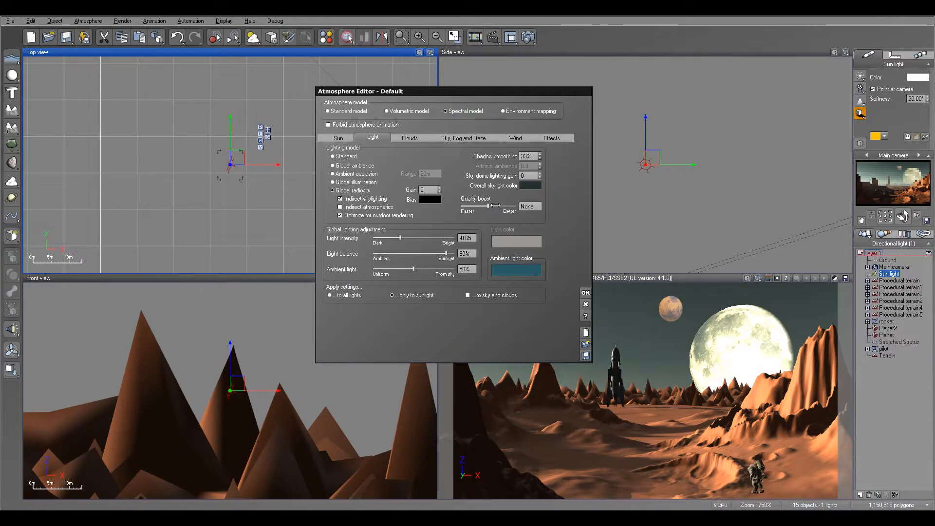
{"action": "left_click_drag", "start_coordinate": [495, 209], "coordinate": [501, 209]}
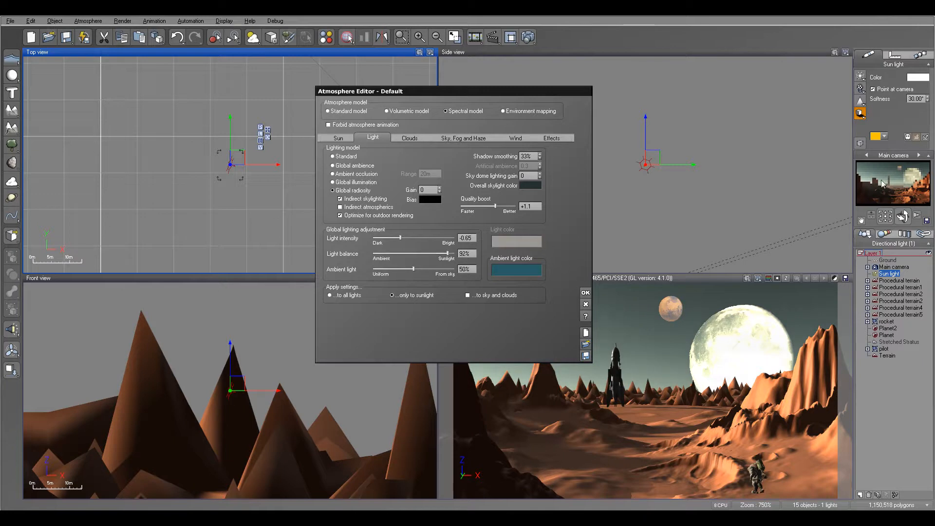
{"action": "left_click", "coordinate": [587, 292]}
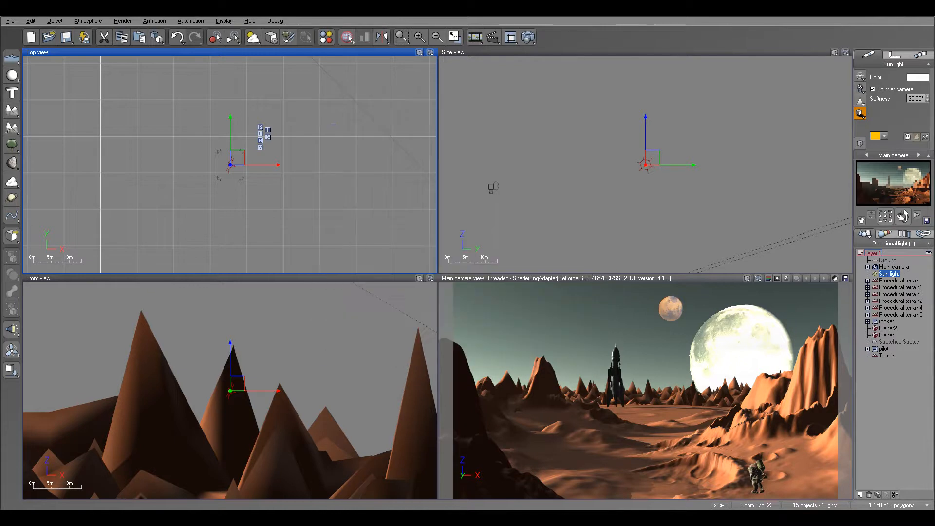
Step: Render the full-resolution final image and accept the default post-render options
{"action": "left_click", "coordinate": [530, 37]}
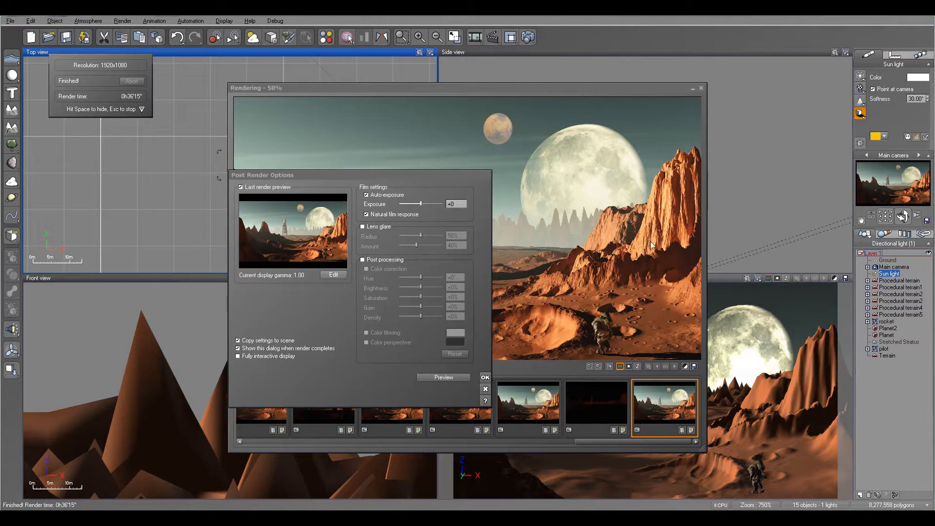
{"action": "left_click", "coordinate": [485, 376]}
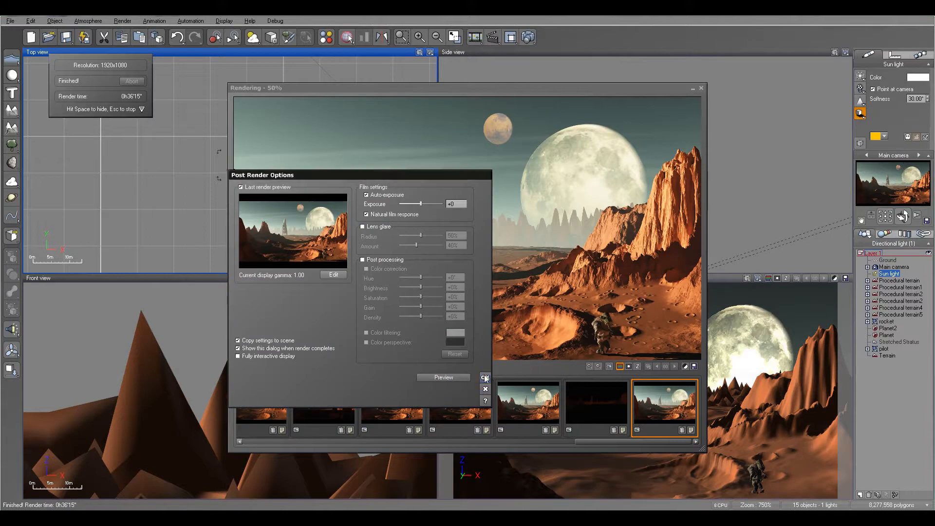
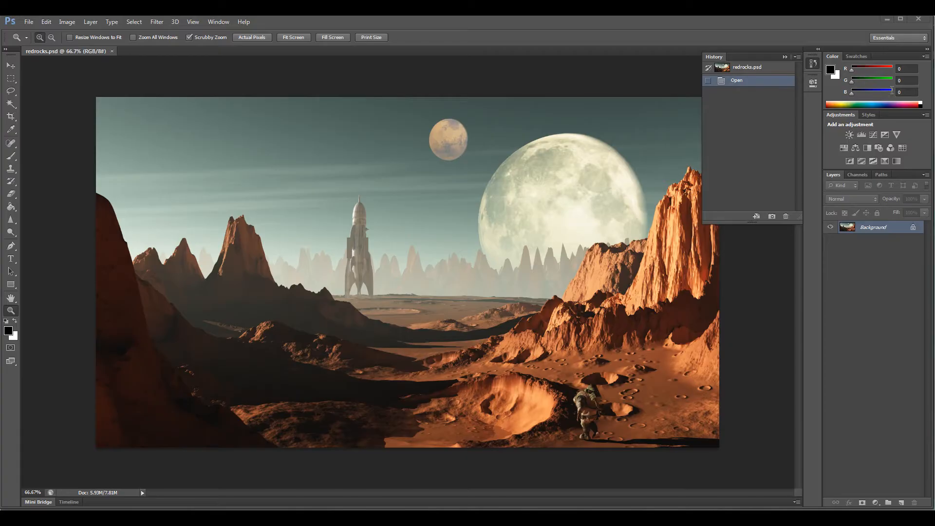
Step: In Photoshop, duplicate the Background layer of redrocks.psd and add a Vibrance adjustment layer with vibrance at +77
{"action": "left_click", "coordinate": [813, 64]}
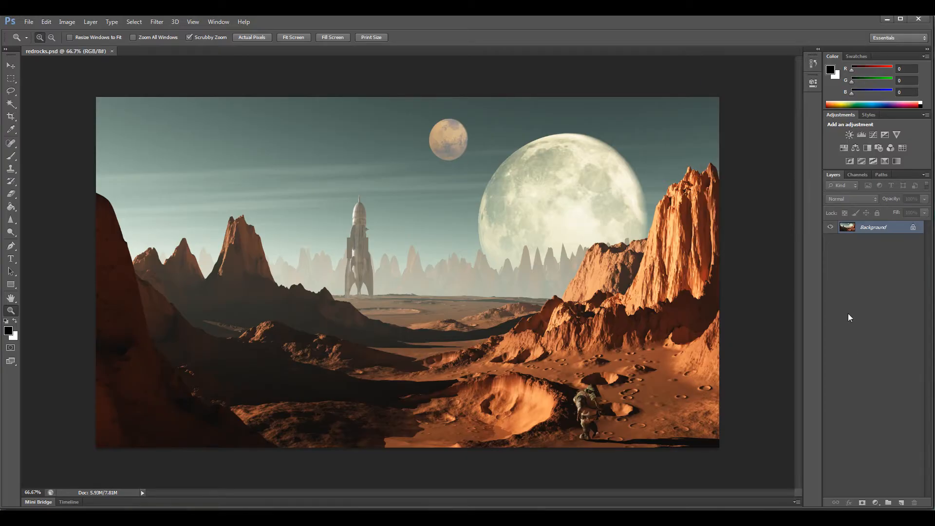
{"action": "left_click_drag", "start_coordinate": [871, 239], "coordinate": [902, 502]}
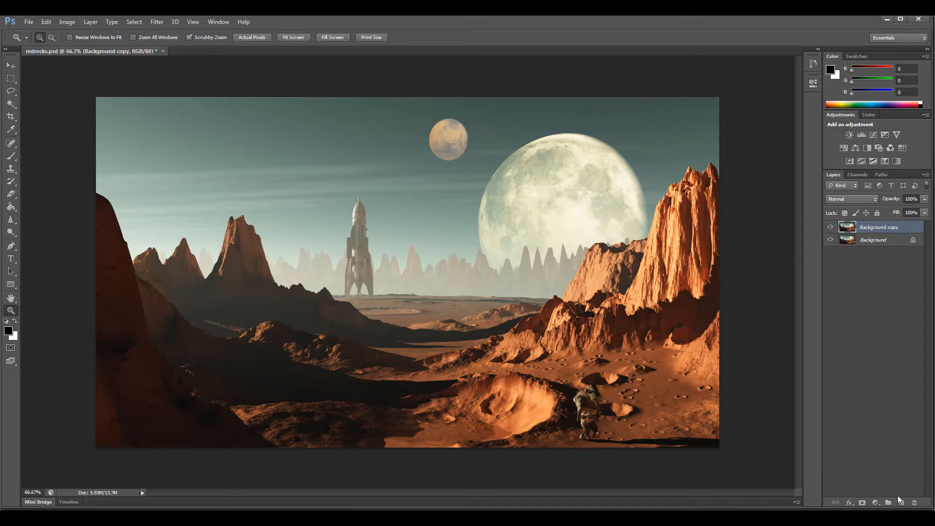
{"action": "left_click", "coordinate": [875, 503]}
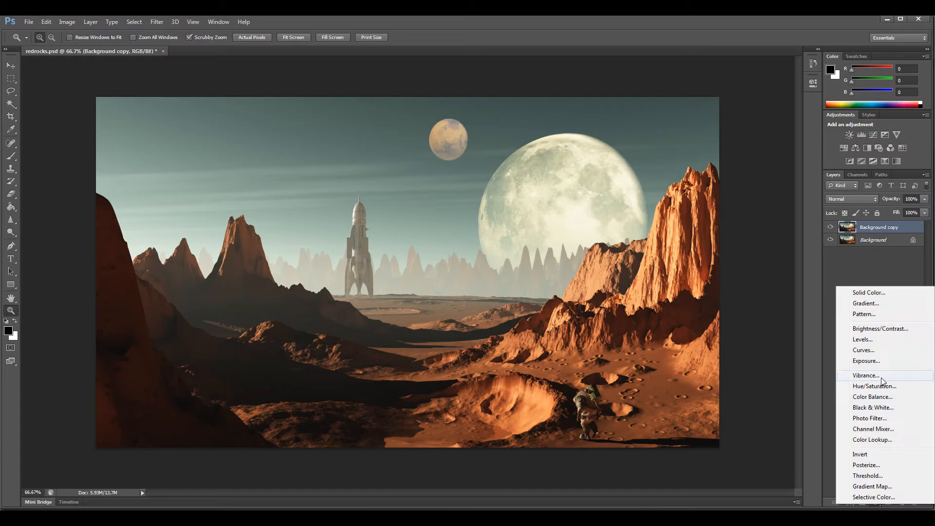
{"action": "left_click", "coordinate": [884, 374]}
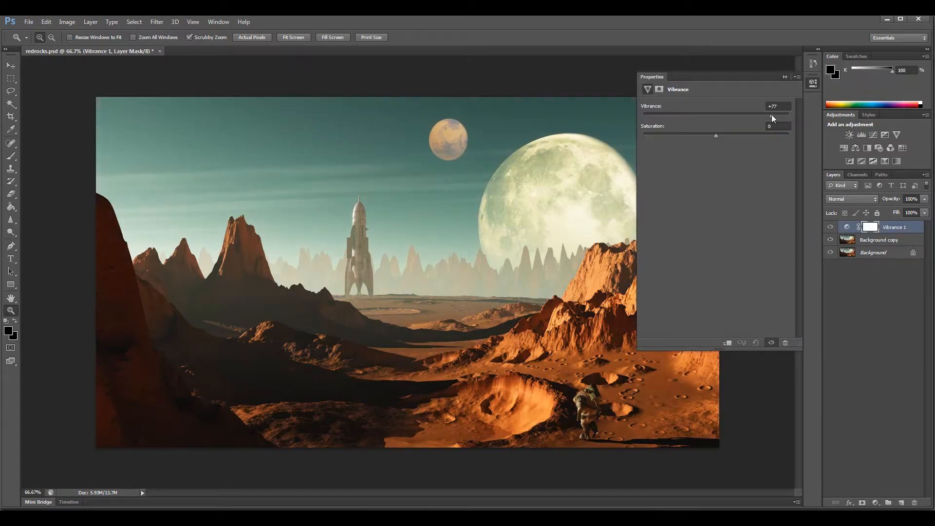
{"action": "mouse_move", "coordinate": [716, 136]}
{"action": "left_mouse_down"}
{"action": "mouse_move", "coordinate": [732, 136]}
{"action": "mouse_move", "coordinate": [716, 135]}
{"action": "left_mouse_up"}
{"action": "left_click_drag", "start_coordinate": [715, 134], "coordinate": [717, 135]}
{"action": "left_click", "coordinate": [813, 82]}
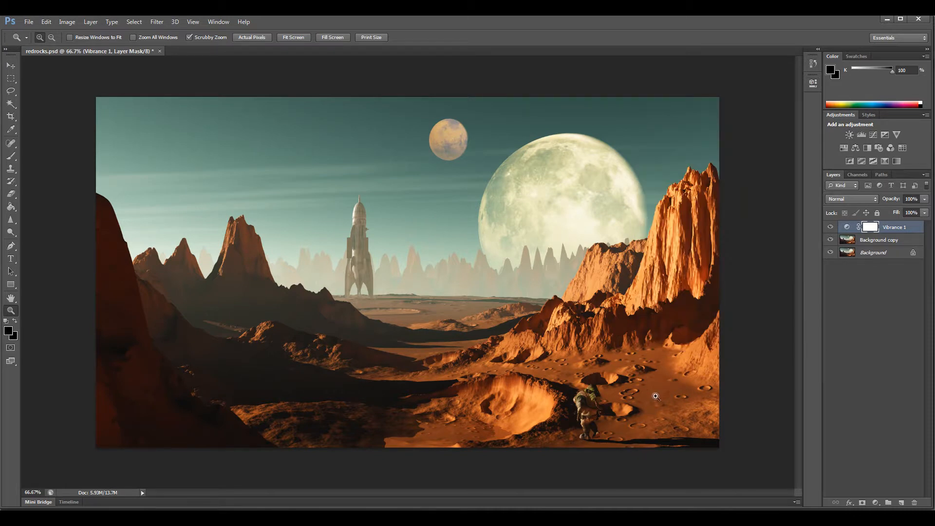
Step: Duplicate the Background copy layer and apply a midtone Color Balance of -71, +1 and +32 to the duplicate
{"action": "left_click_drag", "start_coordinate": [881, 242], "coordinate": [902, 503]}
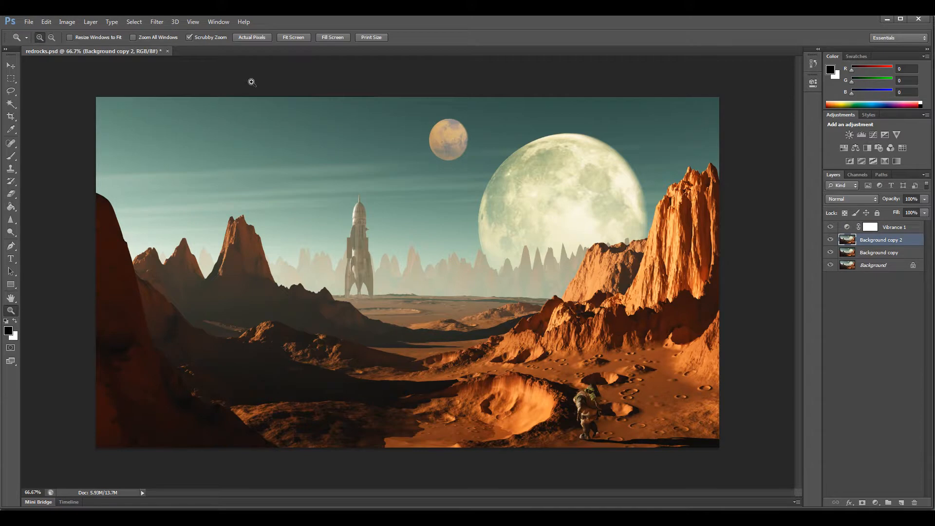
{"action": "left_click", "coordinate": [67, 21]}
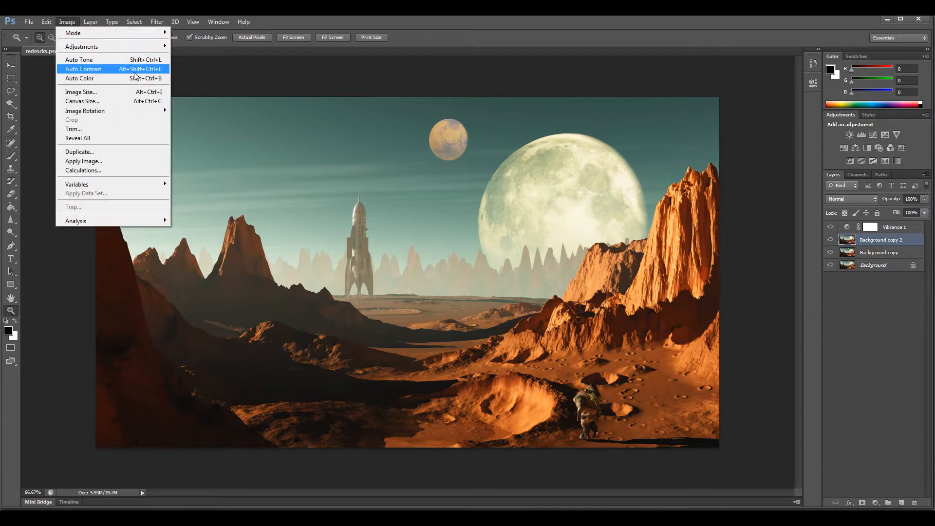
{"action": "mouse_move", "coordinate": [112, 47]}
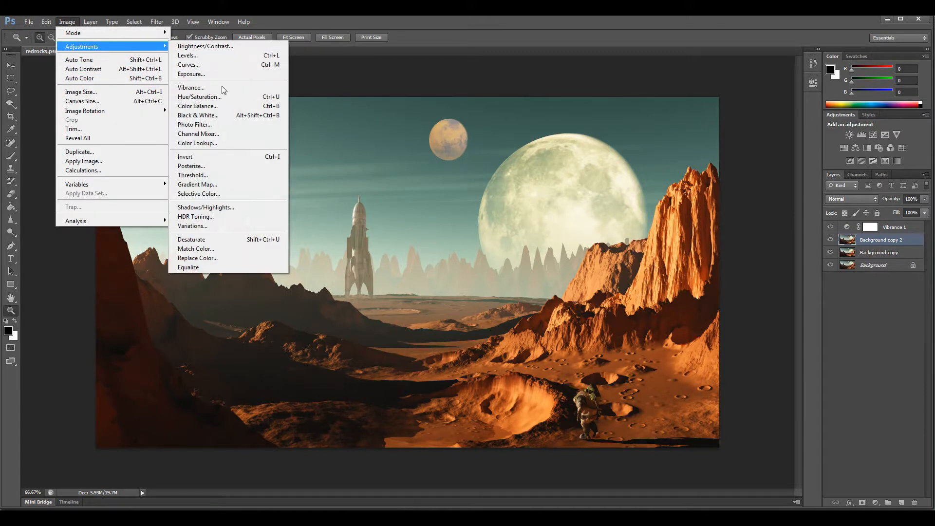
{"action": "left_click", "coordinate": [222, 109]}
{"action": "left_click_drag", "start_coordinate": [634, 159], "coordinate": [597, 162]}
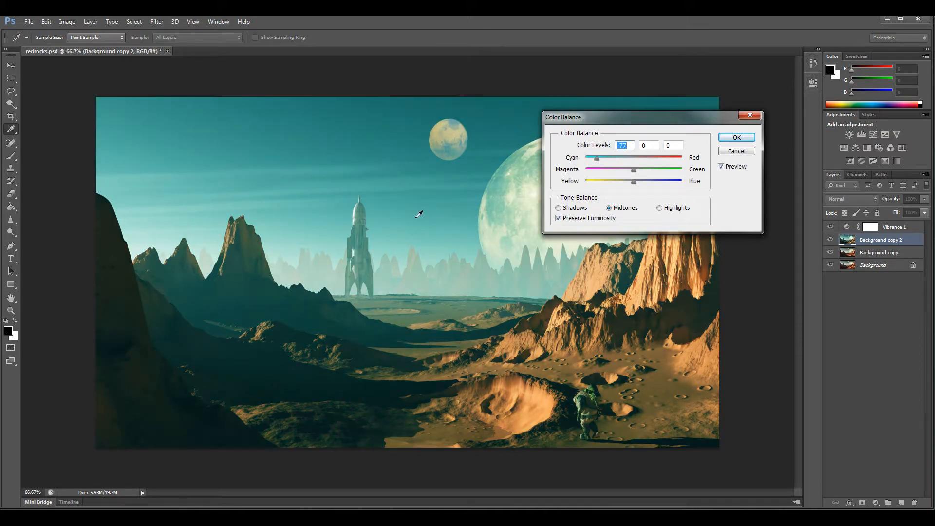
{"action": "left_click_drag", "start_coordinate": [635, 182], "coordinate": [648, 181]}
{"action": "left_click_drag", "start_coordinate": [596, 158], "coordinate": [633, 169]}
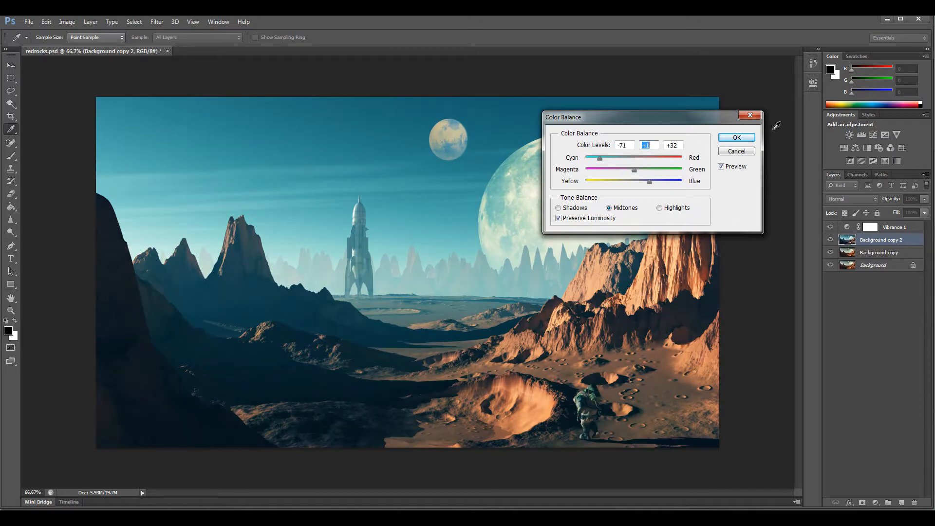
{"action": "left_click", "coordinate": [736, 138]}
{"action": "key", "text": "z"}
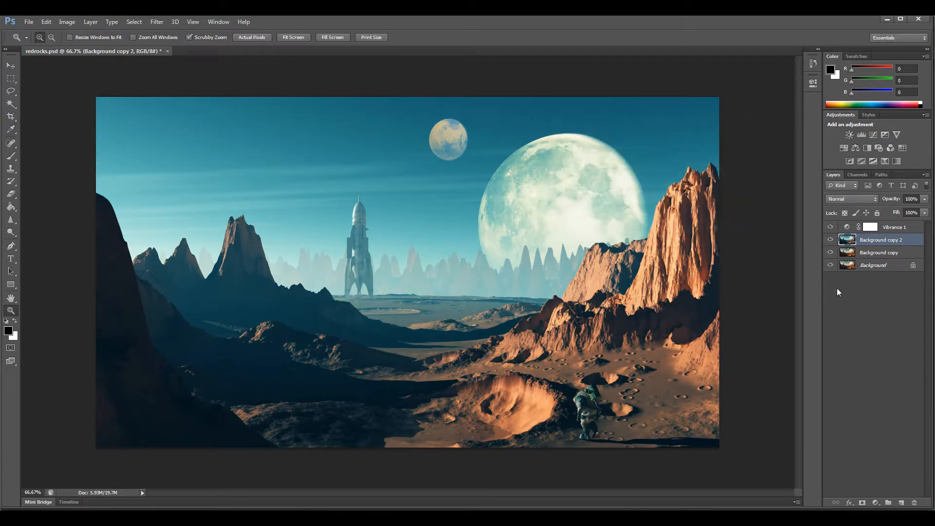
Step: Add a layer mask to Background copy 2 and paint black over the terrain with a 277 px brush, keeping the blue tint in the sky
{"action": "left_click", "coordinate": [862, 502]}
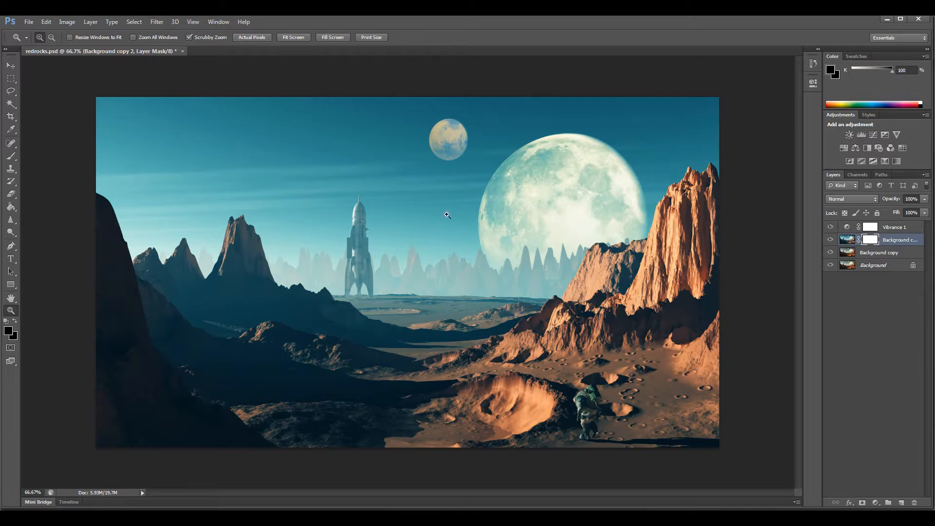
{"action": "left_click", "coordinate": [12, 155]}
{"action": "mouse_move", "coordinate": [107, 416]}
{"action": "left_mouse_down"}
{"action": "mouse_move", "coordinate": [664, 398]}
{"action": "mouse_move", "coordinate": [355, 426]}
{"action": "mouse_move", "coordinate": [620, 359]}
{"action": "mouse_move", "coordinate": [161, 373]}
{"action": "mouse_move", "coordinate": [111, 279]}
{"action": "mouse_move", "coordinate": [131, 317]}
{"action": "mouse_move", "coordinate": [192, 305]}
{"action": "mouse_move", "coordinate": [234, 273]}
{"action": "mouse_move", "coordinate": [359, 351]}
{"action": "mouse_move", "coordinate": [364, 324]}
{"action": "mouse_move", "coordinate": [602, 322]}
{"action": "mouse_move", "coordinate": [367, 407]}
{"action": "mouse_move", "coordinate": [692, 292]}
{"action": "mouse_move", "coordinate": [627, 284]}
{"action": "mouse_move", "coordinate": [709, 250]}
{"action": "mouse_move", "coordinate": [701, 221]}
{"action": "mouse_move", "coordinate": [705, 417]}
{"action": "mouse_move", "coordinate": [520, 380]}
{"action": "mouse_move", "coordinate": [365, 330]}
{"action": "mouse_move", "coordinate": [350, 302]}
{"action": "mouse_move", "coordinate": [330, 379]}
{"action": "mouse_move", "coordinate": [112, 306]}
{"action": "mouse_move", "coordinate": [44, 302]}
{"action": "left_mouse_up"}
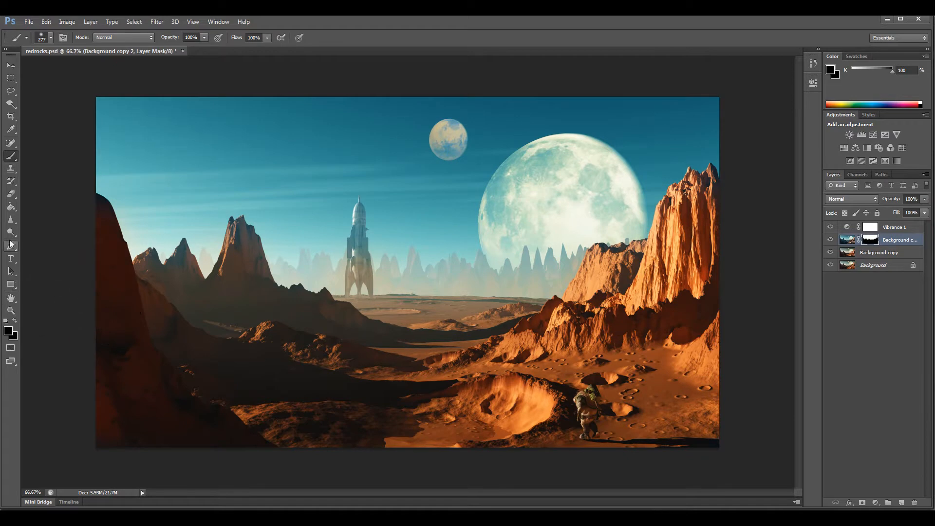
Step: Paint black on the Background copy 2 mask over the rocket with a 20 px brush to remove its blue tint
{"action": "left_click", "coordinate": [51, 37]}
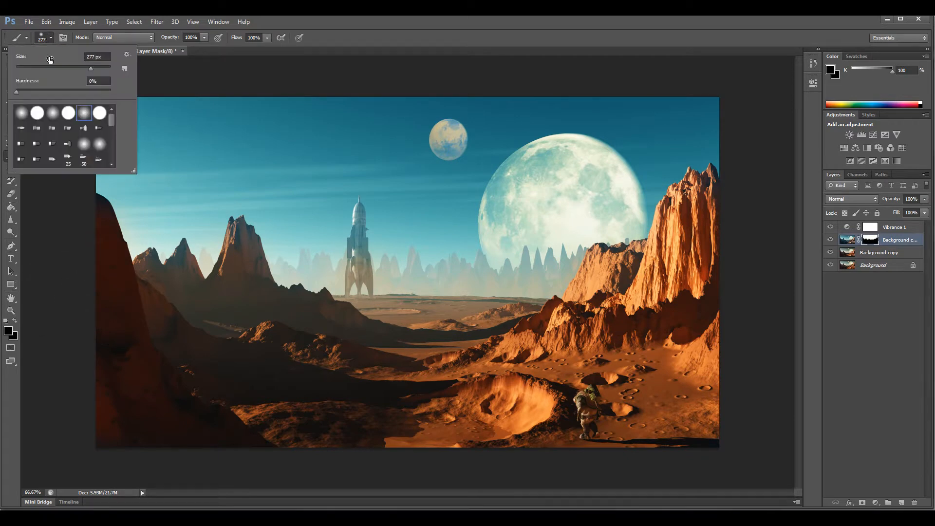
{"action": "left_click", "coordinate": [25, 68]}
{"action": "left_click_drag", "start_coordinate": [358, 206], "coordinate": [357, 239]}
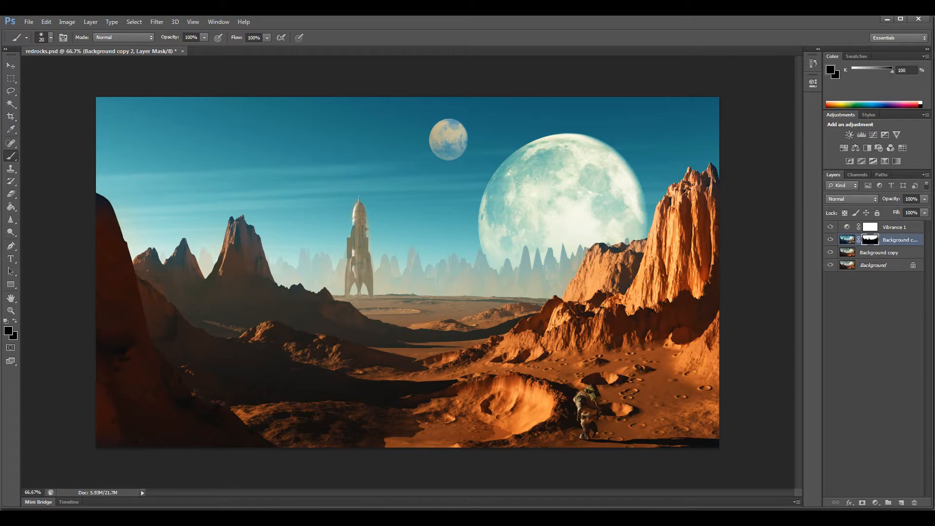
Step: Soften the Background copy 2 layer mask with a Gaussian Blur of 40.1 pixels radius
{"action": "left_click", "coordinate": [154, 21]}
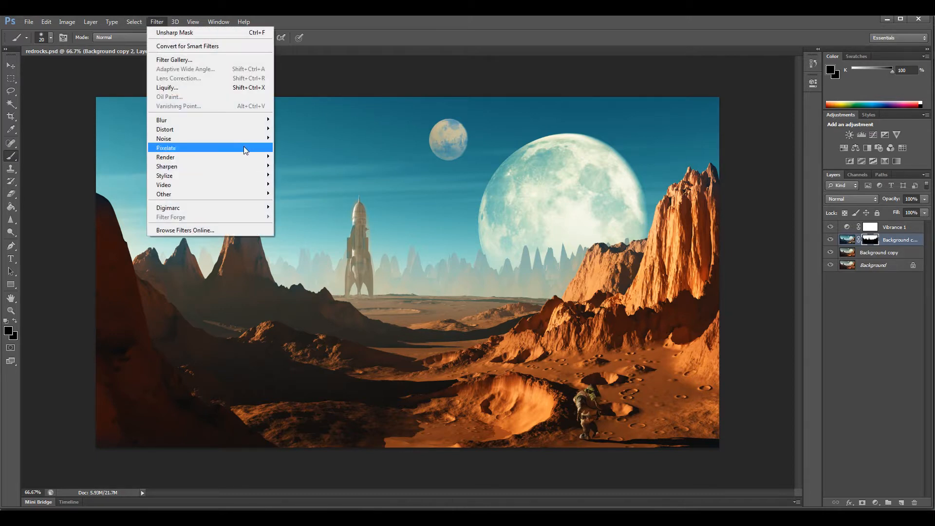
{"action": "mouse_move", "coordinate": [239, 124]}
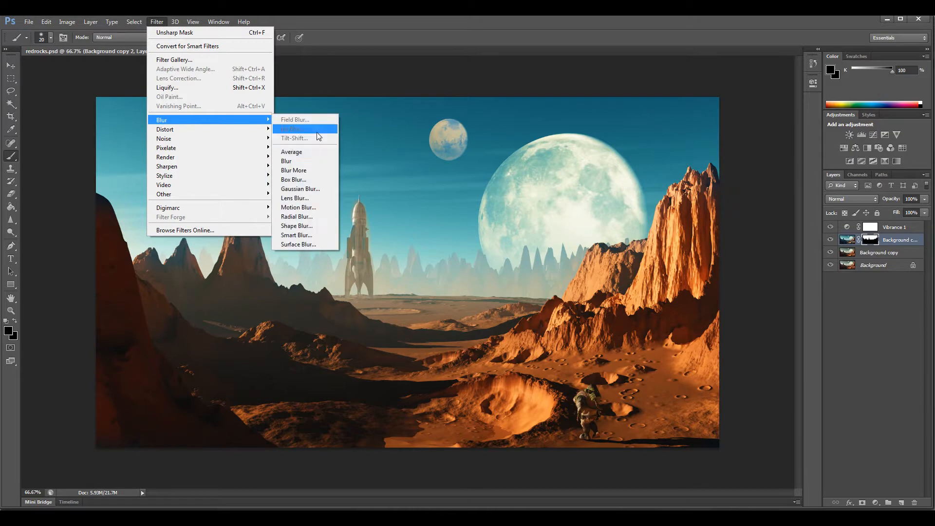
{"action": "left_click", "coordinate": [307, 191]}
{"action": "mouse_move", "coordinate": [578, 304]}
{"action": "left_mouse_down"}
{"action": "mouse_move", "coordinate": [622, 258]}
{"action": "mouse_move", "coordinate": [557, 265]}
{"action": "mouse_move", "coordinate": [604, 306]}
{"action": "mouse_move", "coordinate": [556, 285]}
{"action": "mouse_move", "coordinate": [568, 289]}
{"action": "left_mouse_up"}
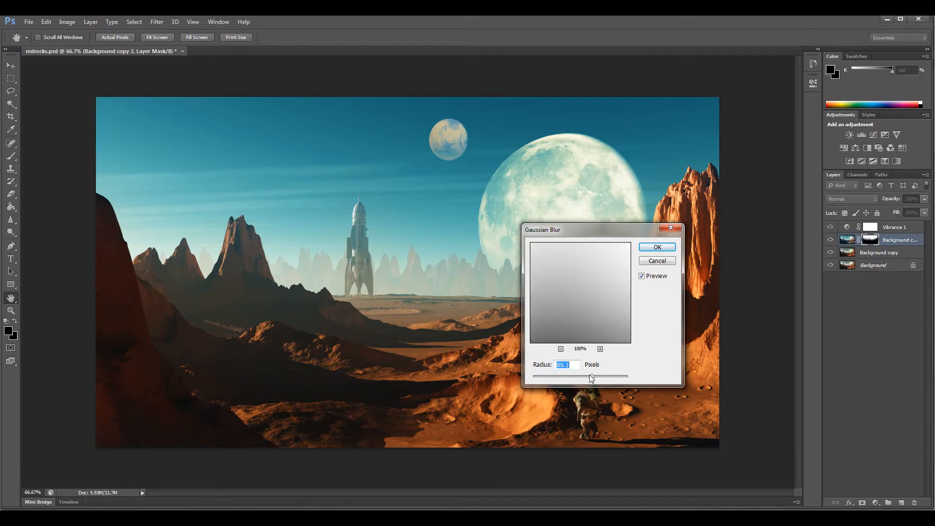
{"action": "left_click", "coordinate": [562, 350]}
{"action": "left_click", "coordinate": [561, 349]}
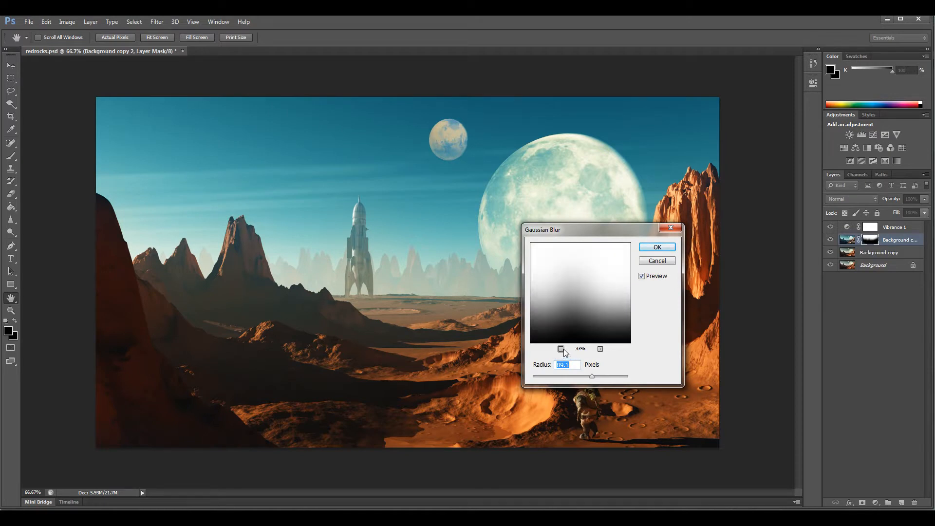
{"action": "left_click", "coordinate": [592, 378]}
{"action": "mouse_move", "coordinate": [591, 376]}
{"action": "left_mouse_down"}
{"action": "mouse_move", "coordinate": [600, 376]}
{"action": "mouse_move", "coordinate": [569, 377]}
{"action": "mouse_move", "coordinate": [583, 378]}
{"action": "left_mouse_up"}
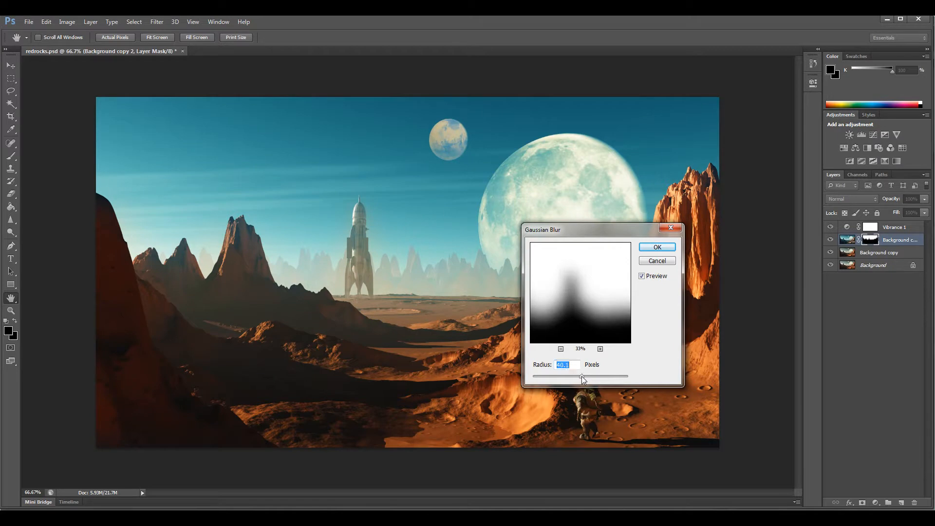
{"action": "key", "text": "Return"}
{"action": "key", "text": "b"}
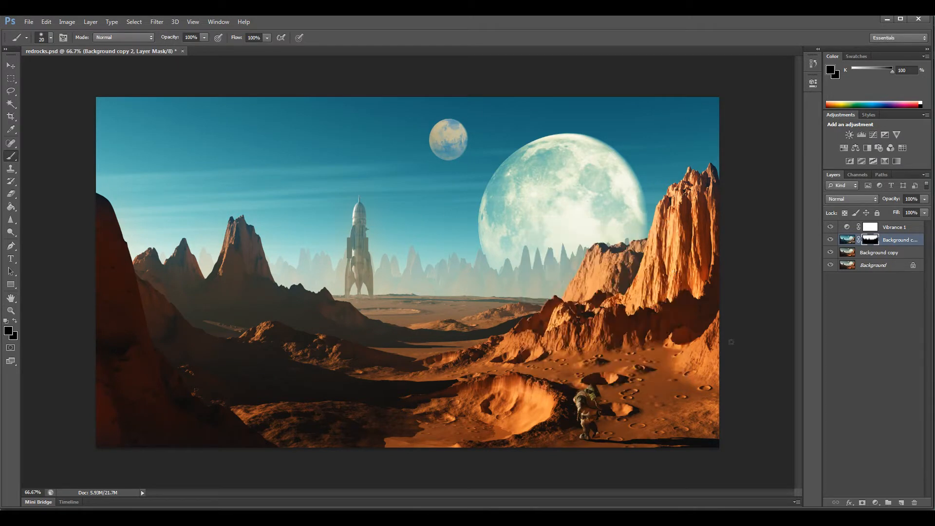
Step: Duplicate the Background copy layer and apply a midtone Color Balance of +13, -8 and 0 to the duplicate
{"action": "left_click_drag", "start_coordinate": [873, 254], "coordinate": [901, 502]}
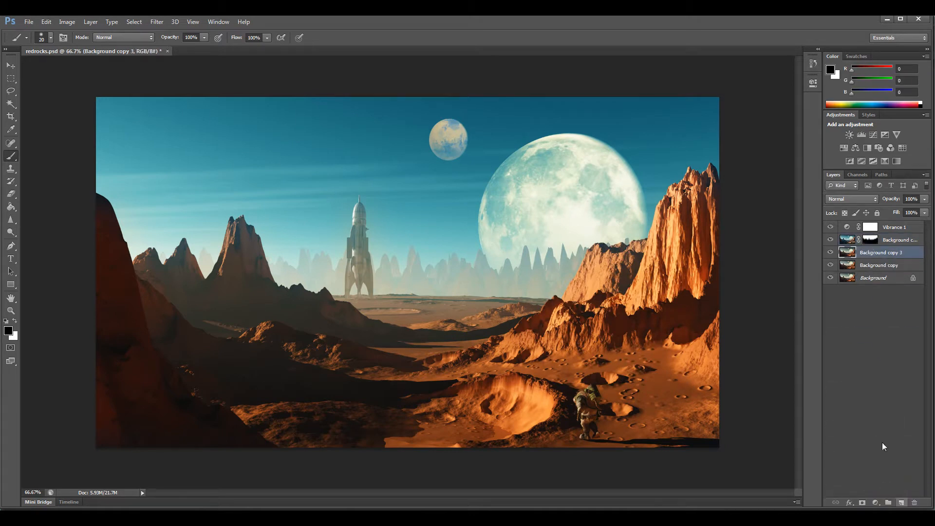
{"action": "left_click", "coordinate": [69, 22]}
{"action": "mouse_move", "coordinate": [111, 49]}
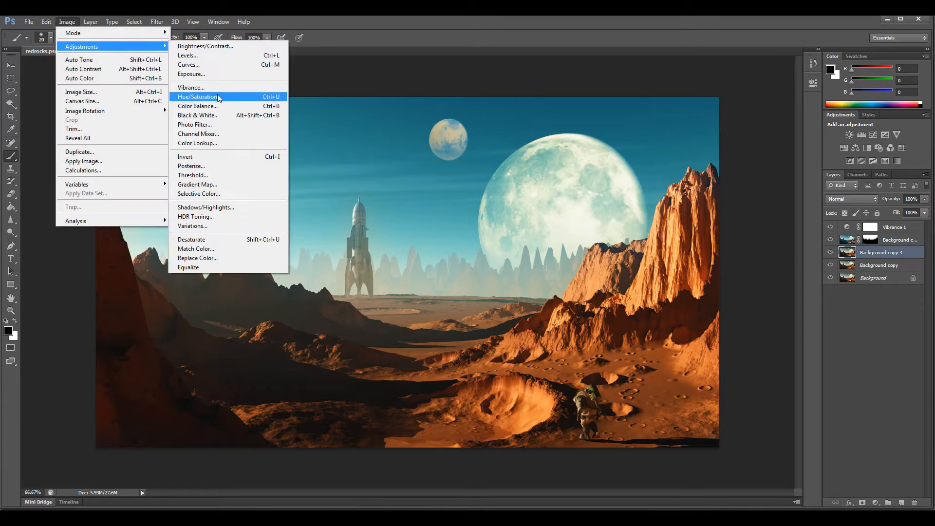
{"action": "left_click", "coordinate": [221, 110]}
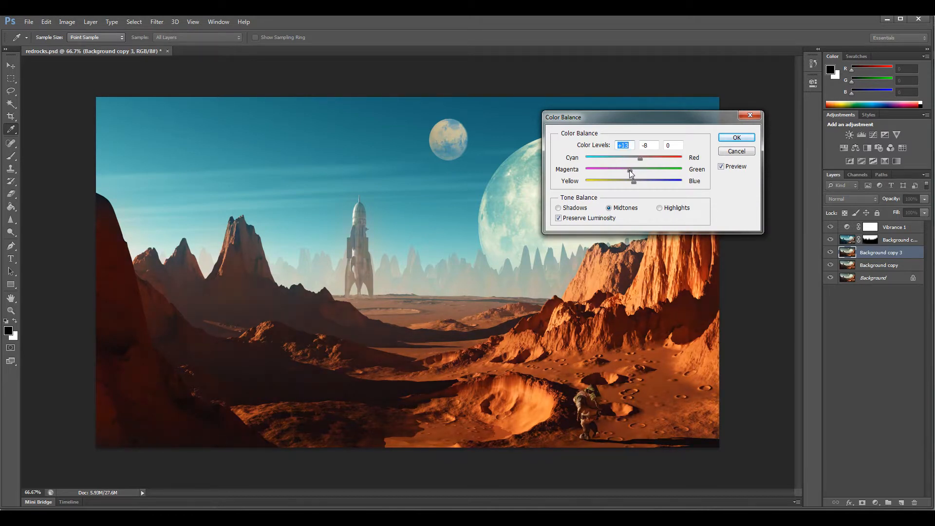
{"action": "mouse_move", "coordinate": [645, 170]}
{"action": "left_mouse_down"}
{"action": "mouse_move", "coordinate": [611, 183]}
{"action": "mouse_move", "coordinate": [648, 181]}
{"action": "mouse_move", "coordinate": [613, 182]}
{"action": "mouse_move", "coordinate": [640, 182]}
{"action": "left_mouse_up"}
{"action": "left_click_drag", "start_coordinate": [639, 182], "coordinate": [639, 182]}
{"action": "left_click", "coordinate": [637, 160]}
{"action": "left_click_drag", "start_coordinate": [636, 173], "coordinate": [630, 172]}
{"action": "left_click", "coordinate": [736, 138]}
{"action": "key", "text": "b"}
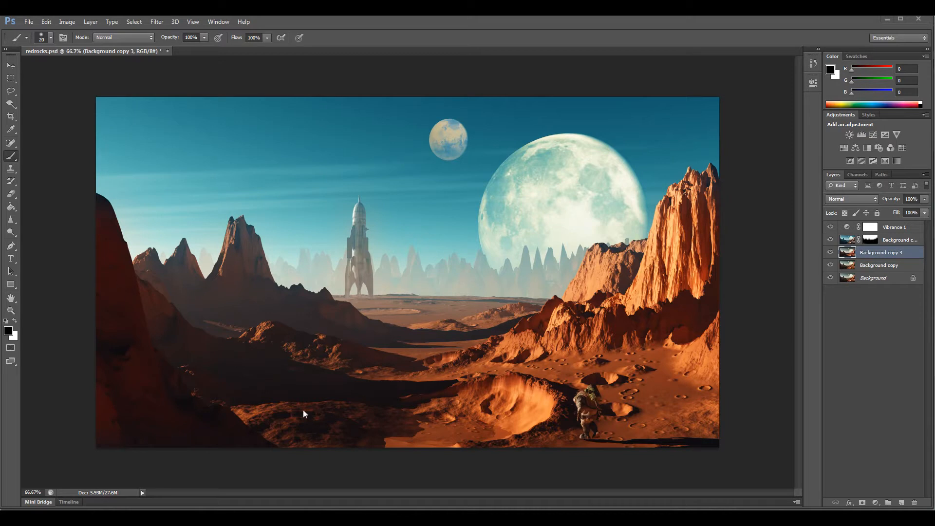
Step: Darken the foreground terrain and left cliff on Background copy 3 with a 65 px Burn tool set to Midtones at 50% exposure
{"action": "left_click", "coordinate": [11, 232]}
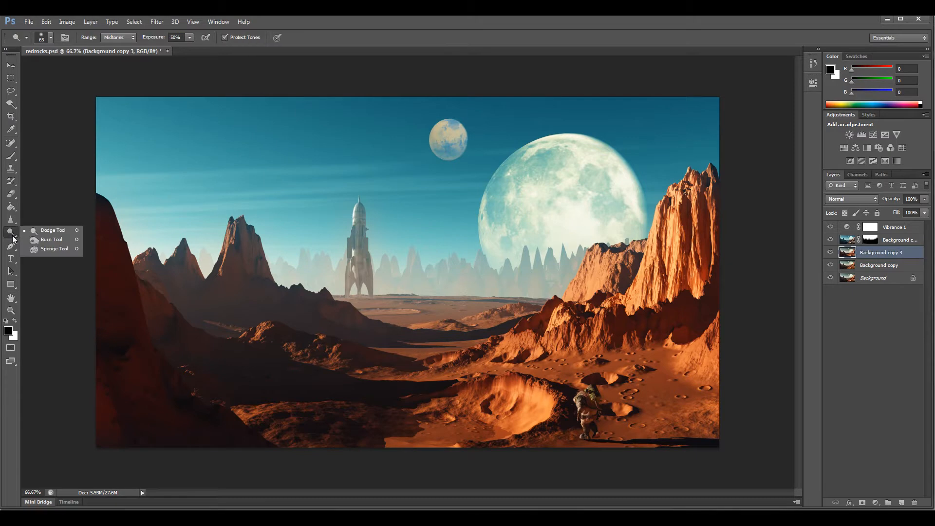
{"action": "left_click", "coordinate": [52, 239]}
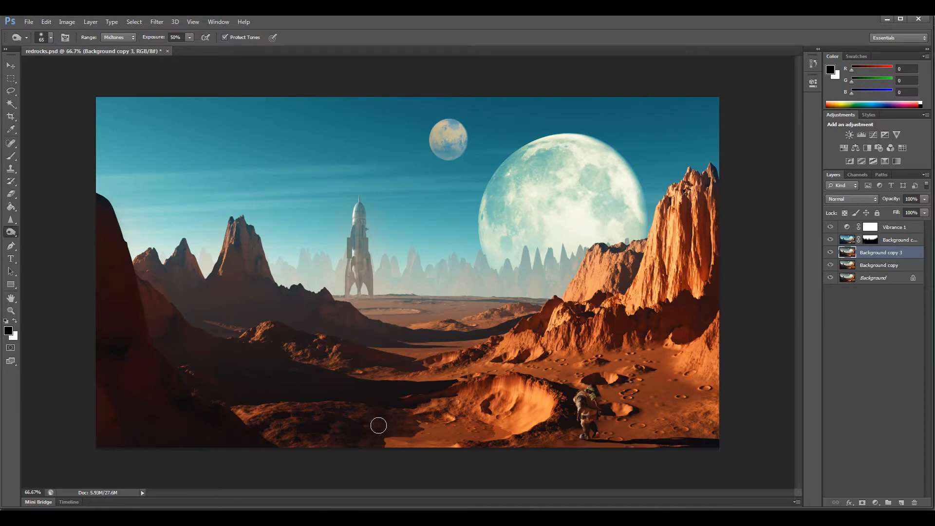
{"action": "mouse_move", "coordinate": [687, 340]}
{"action": "left_mouse_down"}
{"action": "mouse_move", "coordinate": [678, 347]}
{"action": "mouse_move", "coordinate": [697, 339]}
{"action": "left_mouse_up"}
{"action": "mouse_move", "coordinate": [675, 365]}
{"action": "left_mouse_down"}
{"action": "mouse_move", "coordinate": [715, 328]}
{"action": "mouse_move", "coordinate": [685, 380]}
{"action": "mouse_move", "coordinate": [699, 374]}
{"action": "mouse_move", "coordinate": [685, 346]}
{"action": "mouse_move", "coordinate": [709, 332]}
{"action": "mouse_move", "coordinate": [639, 313]}
{"action": "mouse_move", "coordinate": [601, 322]}
{"action": "mouse_move", "coordinate": [608, 312]}
{"action": "mouse_move", "coordinate": [599, 346]}
{"action": "mouse_move", "coordinate": [569, 333]}
{"action": "mouse_move", "coordinate": [542, 337]}
{"action": "mouse_move", "coordinate": [548, 406]}
{"action": "mouse_move", "coordinate": [521, 398]}
{"action": "mouse_move", "coordinate": [488, 412]}
{"action": "mouse_move", "coordinate": [505, 414]}
{"action": "mouse_move", "coordinate": [493, 423]}
{"action": "mouse_move", "coordinate": [517, 412]}
{"action": "mouse_move", "coordinate": [525, 418]}
{"action": "mouse_move", "coordinate": [492, 402]}
{"action": "mouse_move", "coordinate": [443, 417]}
{"action": "left_mouse_up"}
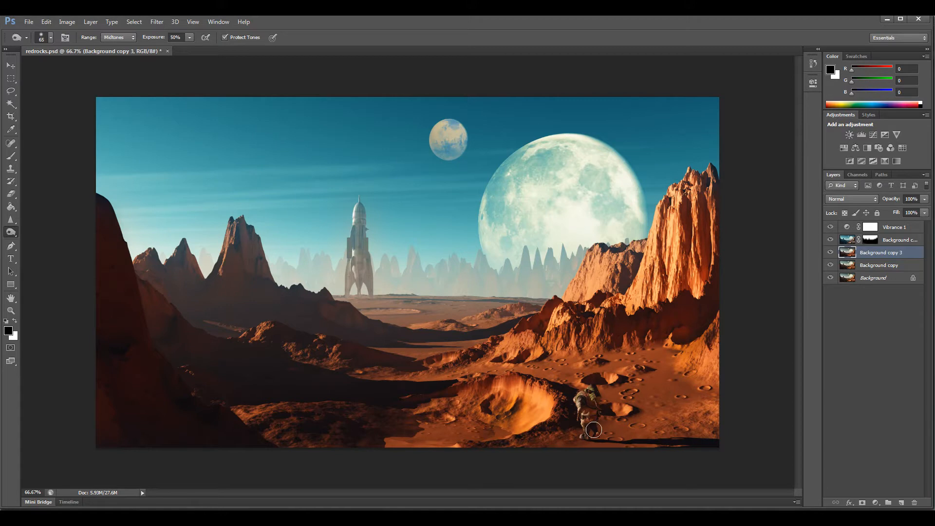
{"action": "left_click_drag", "start_coordinate": [646, 416], "coordinate": [675, 427]}
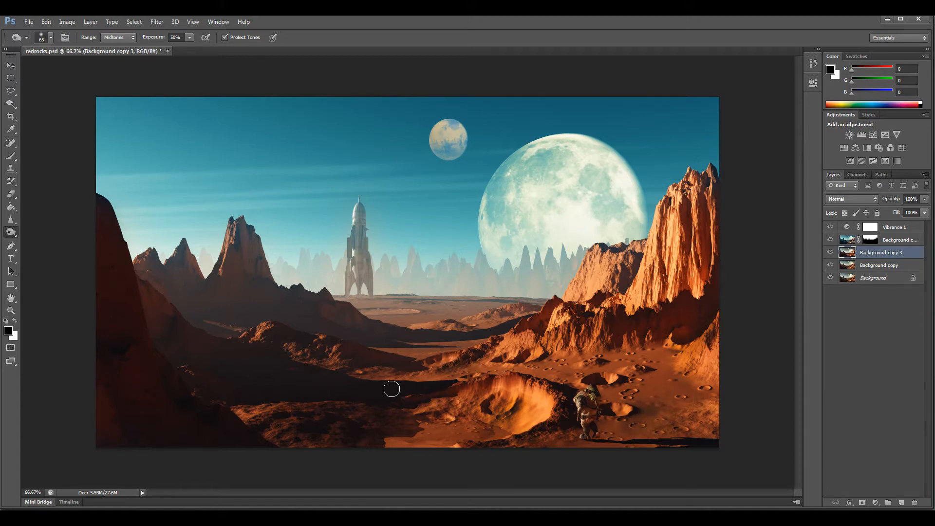
{"action": "mouse_move", "coordinate": [107, 249]}
{"action": "left_mouse_down"}
{"action": "mouse_move", "coordinate": [132, 359]}
{"action": "mouse_move", "coordinate": [139, 340]}
{"action": "mouse_move", "coordinate": [99, 344]}
{"action": "mouse_move", "coordinate": [101, 203]}
{"action": "left_mouse_up"}
{"action": "mouse_move", "coordinate": [130, 295]}
{"action": "left_mouse_down"}
{"action": "mouse_move", "coordinate": [138, 328]}
{"action": "mouse_move", "coordinate": [129, 395]}
{"action": "mouse_move", "coordinate": [112, 415]}
{"action": "mouse_move", "coordinate": [125, 394]}
{"action": "left_mouse_up"}
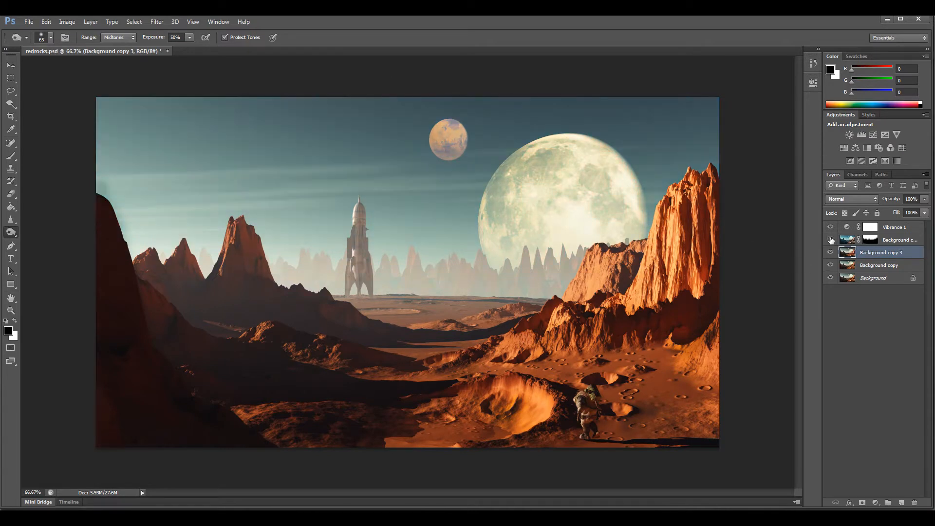
Step: Remove the small planet from the sky on Background copy 2 with a Content-Aware Patch, and clear the selection
{"action": "left_click", "coordinate": [848, 240]}
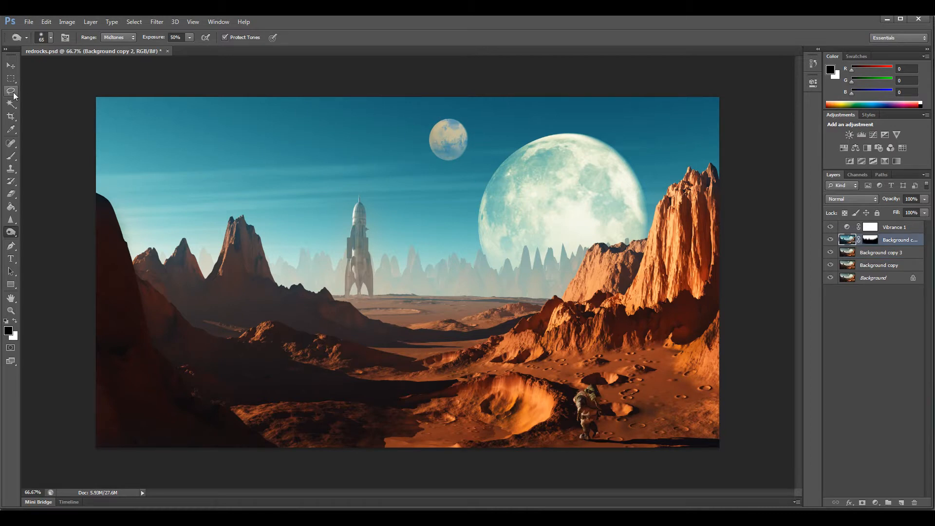
{"action": "left_click", "coordinate": [16, 148]}
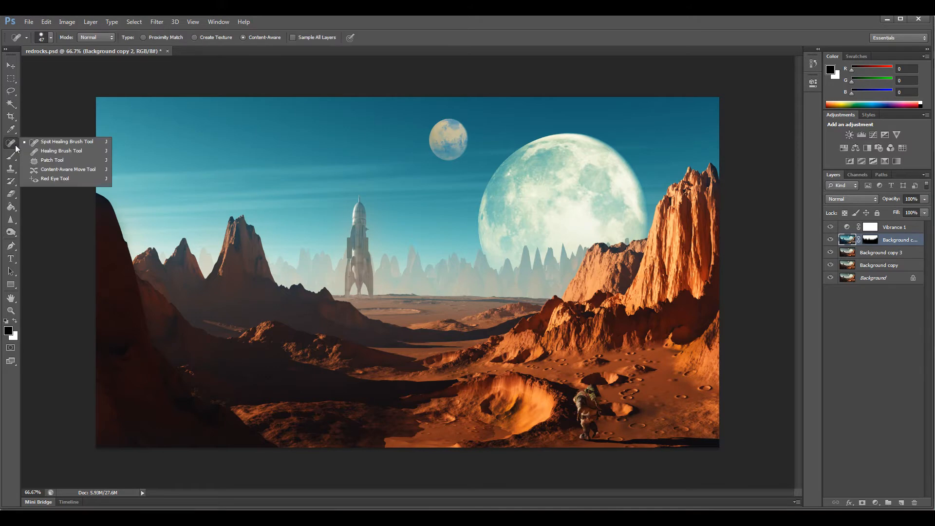
{"action": "left_click", "coordinate": [43, 161]}
{"action": "mouse_move", "coordinate": [436, 112]}
{"action": "left_mouse_down"}
{"action": "mouse_move", "coordinate": [445, 166]}
{"action": "mouse_move", "coordinate": [486, 150]}
{"action": "mouse_move", "coordinate": [447, 110]}
{"action": "mouse_move", "coordinate": [398, 136]}
{"action": "mouse_move", "coordinate": [383, 131]}
{"action": "mouse_move", "coordinate": [385, 144]}
{"action": "left_mouse_up"}
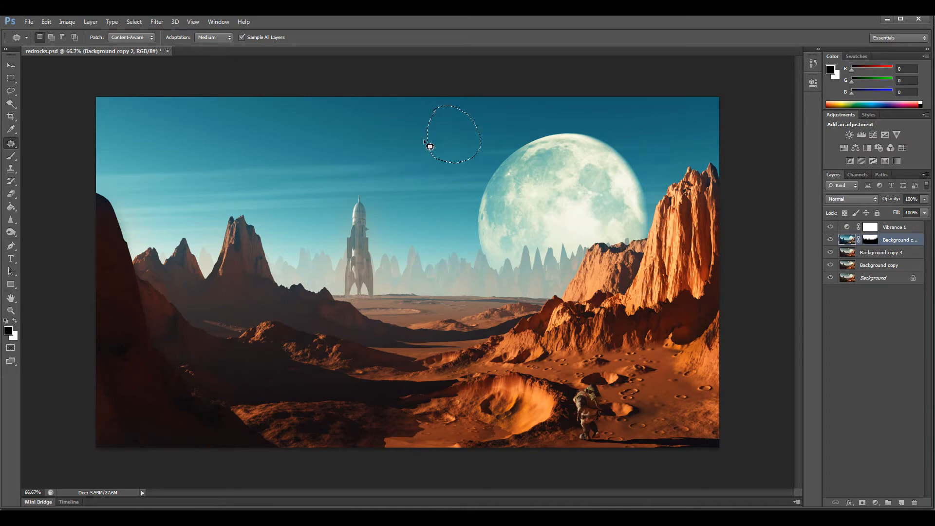
{"action": "key", "text": "ctrl+d"}
Step: Merge the Vibrance 1, Background copy 2 and Background copy 3 layers into one layer
{"action": "left_click", "coordinate": [877, 253], "text": "shift"}
{"action": "left_click", "coordinate": [899, 228]}
{"action": "left_click", "coordinate": [892, 251], "text": "shift"}
{"action": "key", "text": "ctrl+e"}
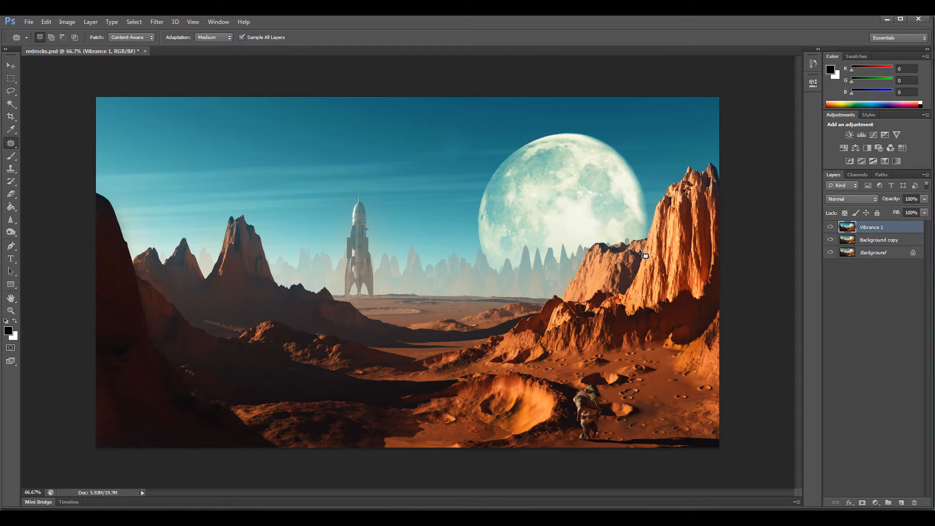
Step: Sharpen the image with a duplicate of Vibrance 1 filtered by a 1.0 px High Pass and blended as Overlay
{"action": "left_click_drag", "start_coordinate": [883, 228], "coordinate": [901, 502]}
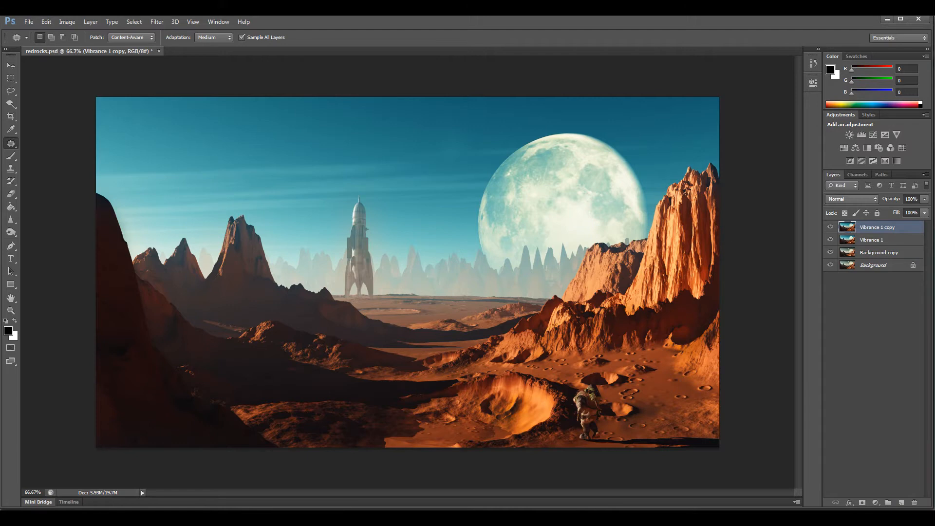
{"action": "left_click", "coordinate": [130, 22]}
{"action": "mouse_move", "coordinate": [157, 22]}
{"action": "mouse_move", "coordinate": [226, 192]}
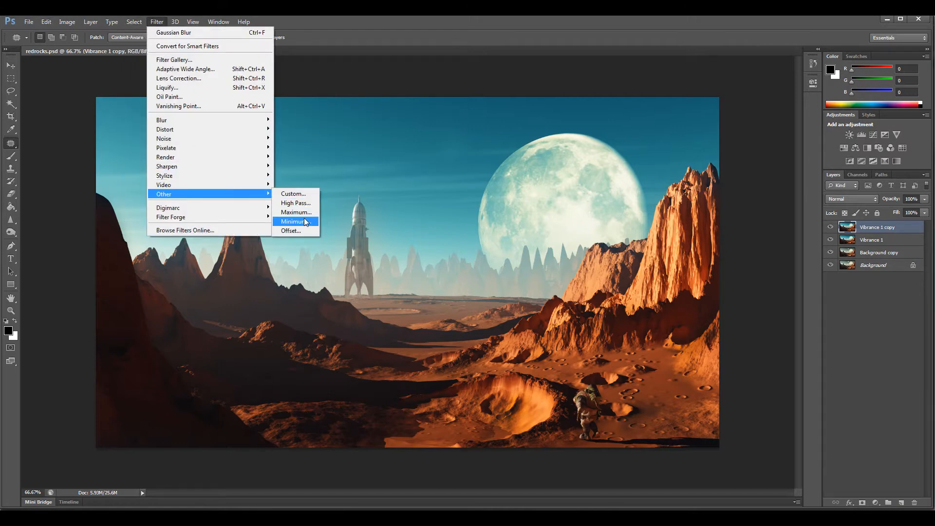
{"action": "left_click", "coordinate": [300, 203]}
{"action": "left_click", "coordinate": [520, 141]}
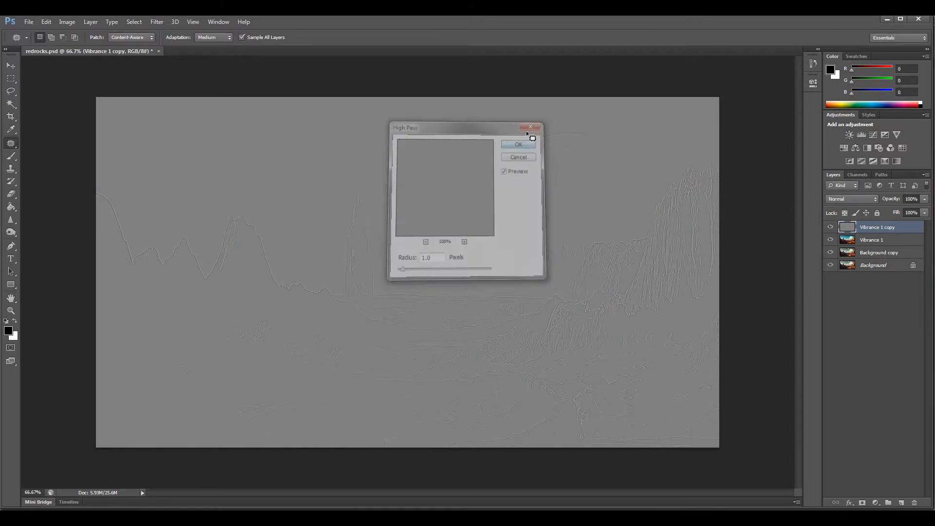
{"action": "left_click", "coordinate": [875, 200]}
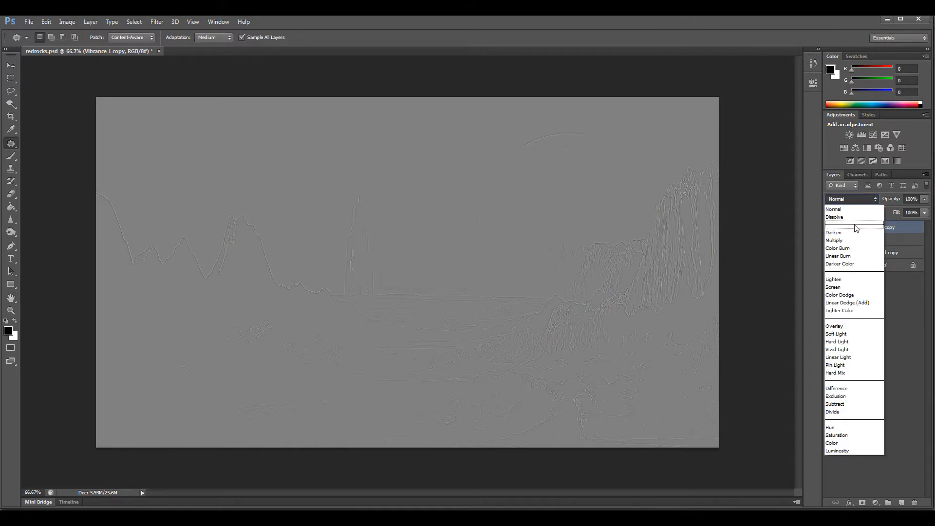
{"action": "left_click", "coordinate": [857, 323]}
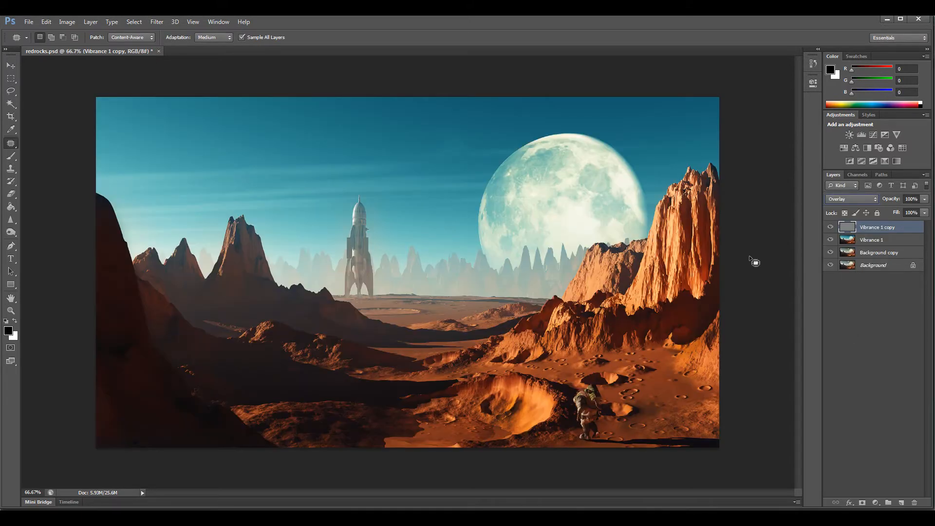
Step: Apply an Unsharp Mask to the Vibrance 1 layer with amount 91%, radius 0.9 pixels and threshold 3 levels
{"action": "left_click", "coordinate": [856, 240]}
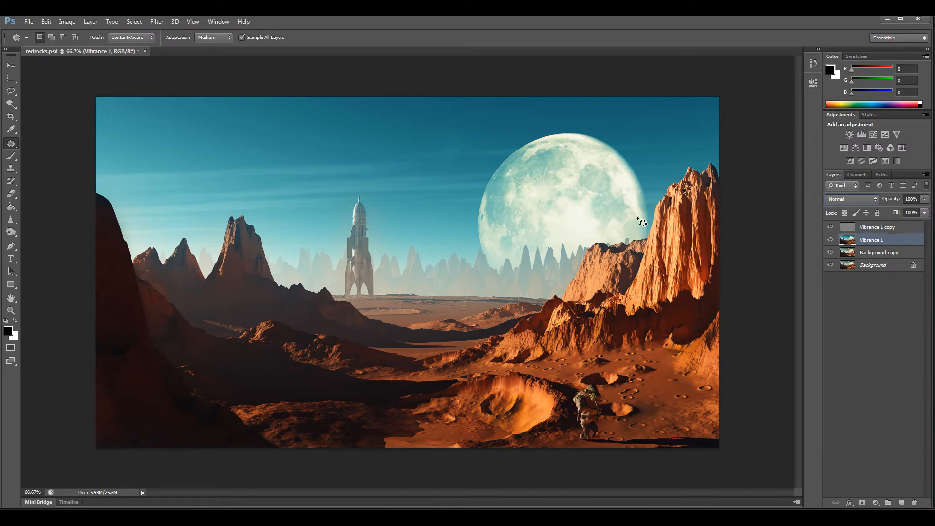
{"action": "left_click", "coordinate": [157, 22]}
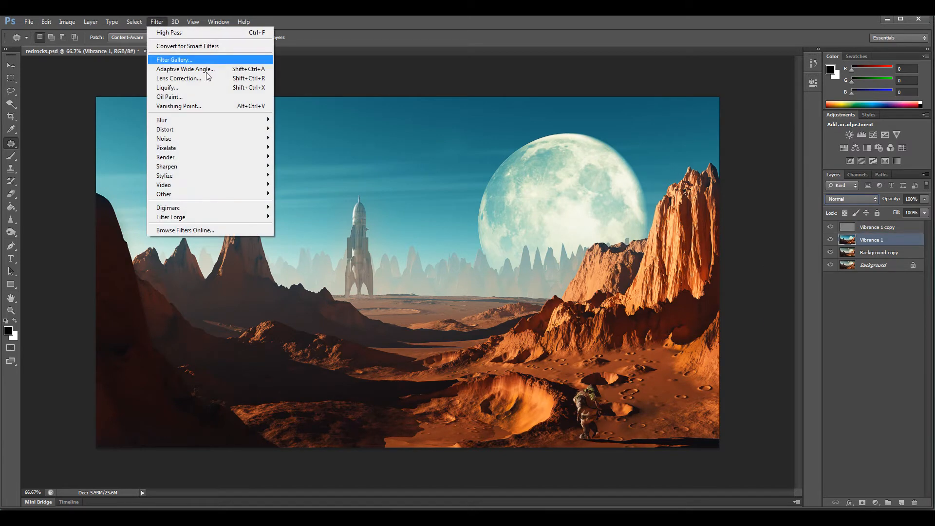
{"action": "mouse_move", "coordinate": [231, 166]}
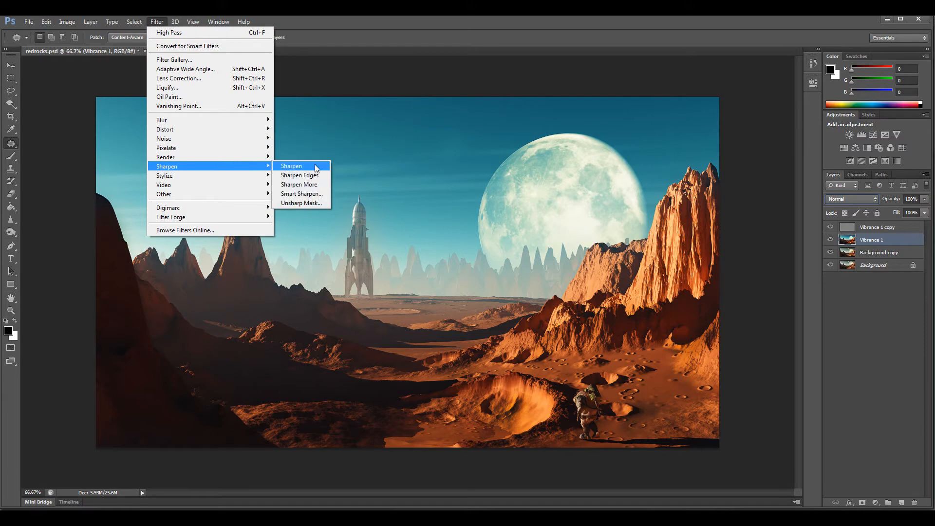
{"action": "left_click", "coordinate": [314, 202]}
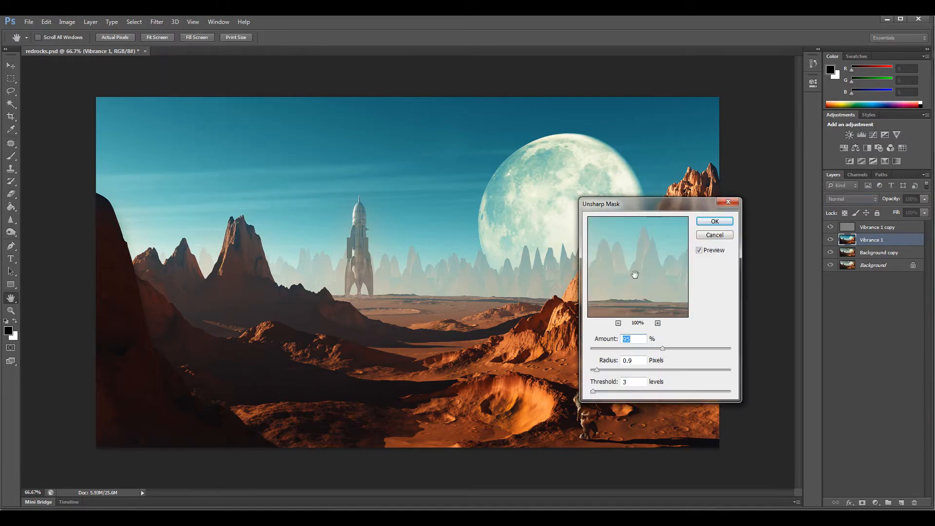
{"action": "left_click_drag", "start_coordinate": [612, 263], "coordinate": [596, 228]}
{"action": "left_click_drag", "start_coordinate": [672, 275], "coordinate": [638, 264]}
{"action": "left_click", "coordinate": [696, 348]}
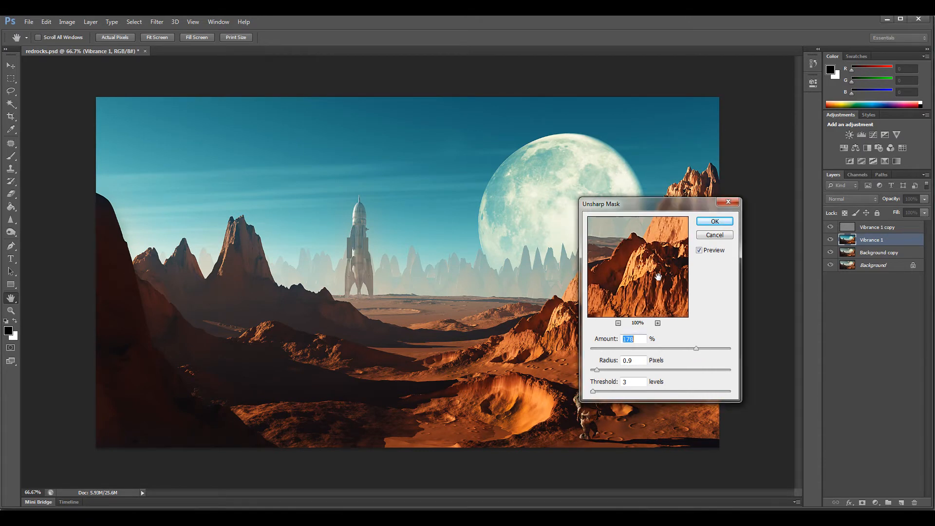
{"action": "left_click_drag", "start_coordinate": [662, 279], "coordinate": [643, 285]}
{"action": "left_click_drag", "start_coordinate": [666, 244], "coordinate": [630, 251]}
{"action": "left_click_drag", "start_coordinate": [628, 219], "coordinate": [685, 305]}
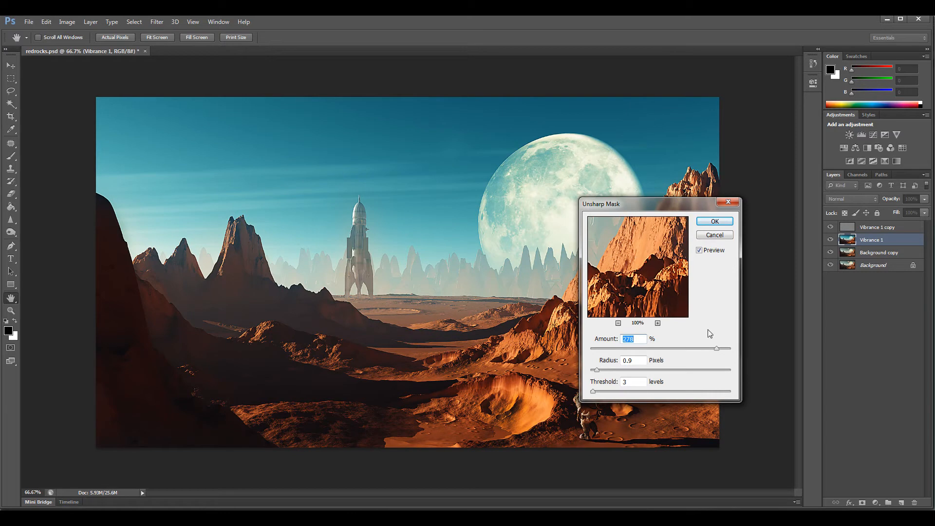
{"action": "left_click_drag", "start_coordinate": [710, 351], "coordinate": [661, 350]}
{"action": "left_click_drag", "start_coordinate": [635, 210], "coordinate": [629, 176]}
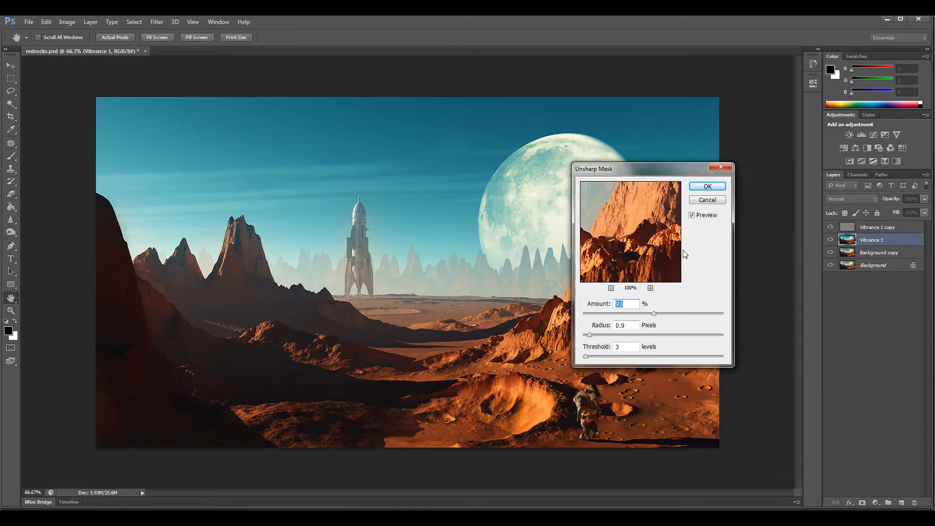
{"action": "left_click", "coordinate": [709, 187]}
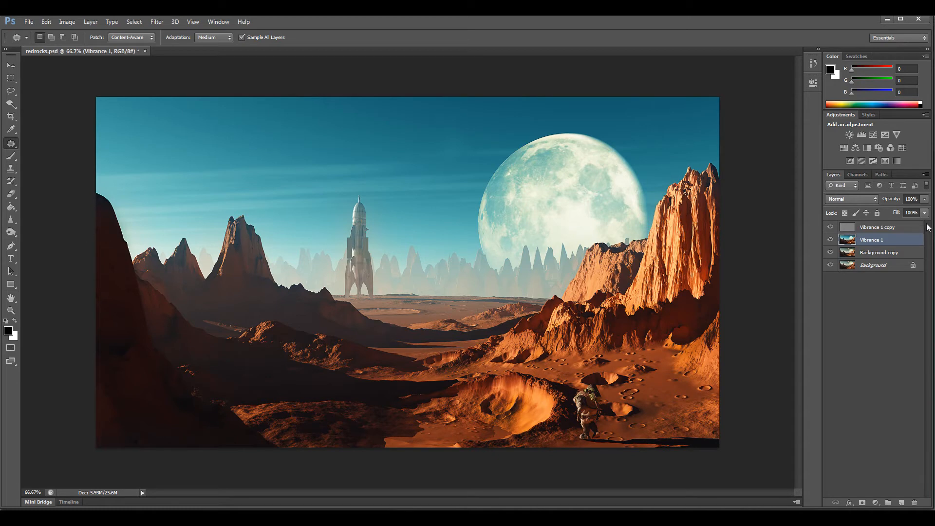
Step: Duplicate the Vibrance 1 layer and load the PhotoTone filter from Filter Forge 3's Photo category on the copy
{"action": "left_click_drag", "start_coordinate": [880, 241], "coordinate": [901, 502]}
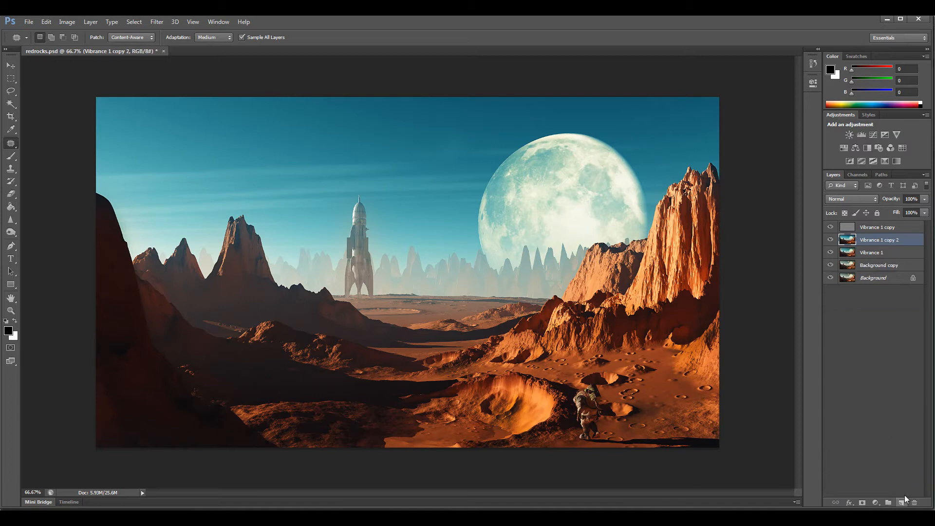
{"action": "left_click", "coordinate": [157, 22]}
{"action": "mouse_move", "coordinate": [232, 213]}
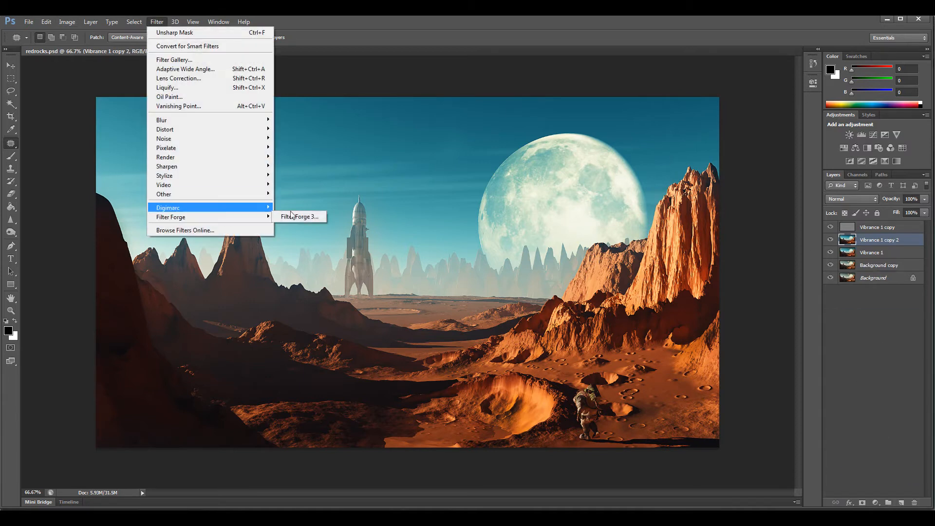
{"action": "left_click", "coordinate": [306, 216]}
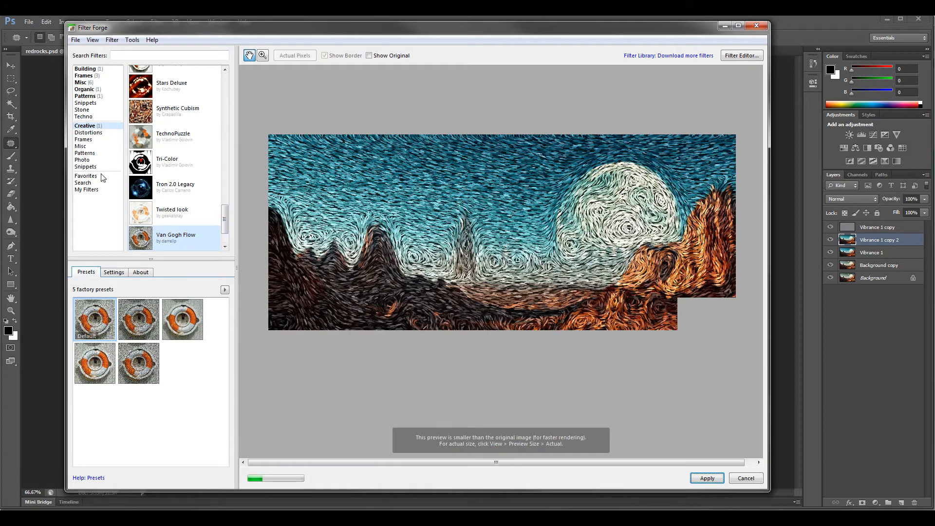
{"action": "left_click", "coordinate": [84, 154]}
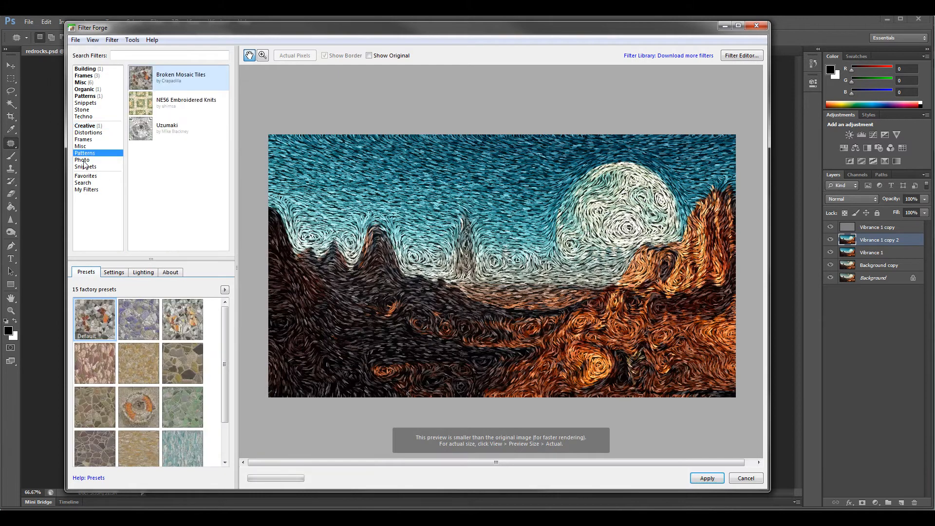
{"action": "left_click", "coordinate": [83, 161]}
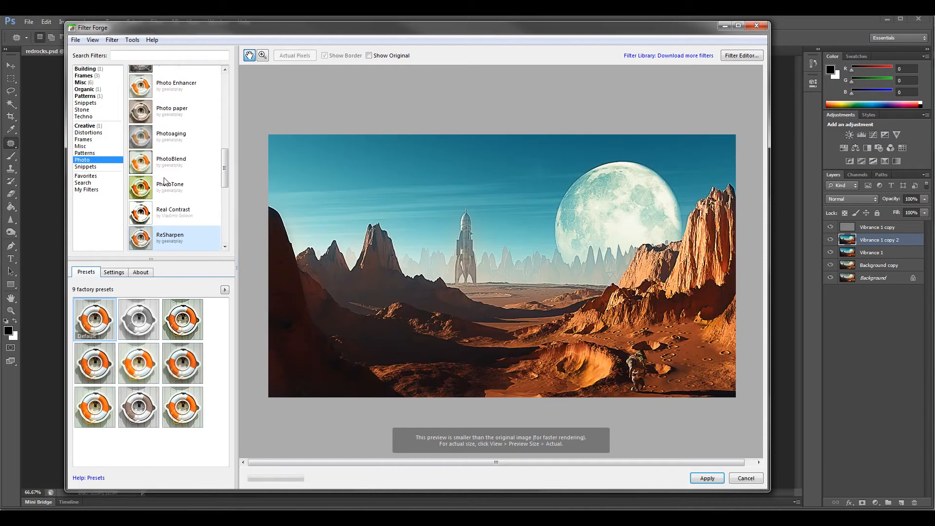
{"action": "left_click", "coordinate": [170, 183]}
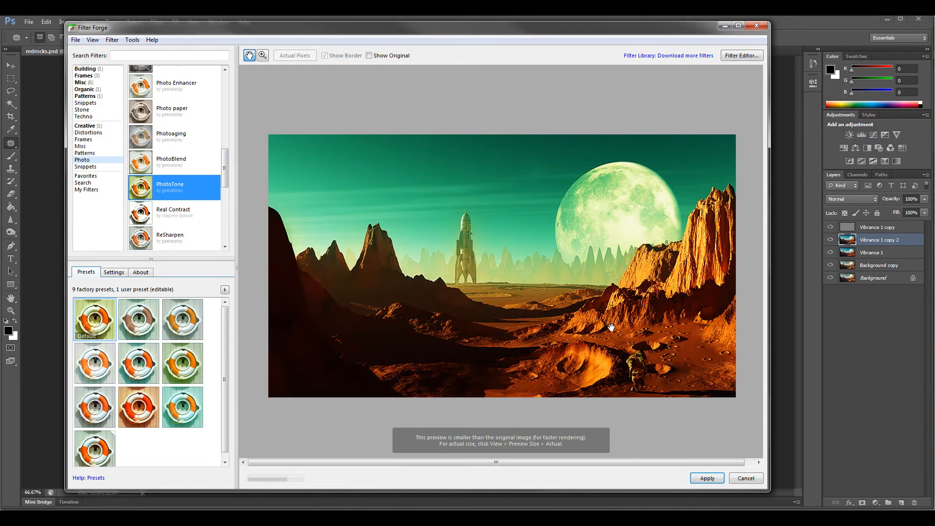
Step: Compare several PhotoTone presets on the image and choose the editable user preset
{"action": "left_click", "coordinate": [137, 319]}
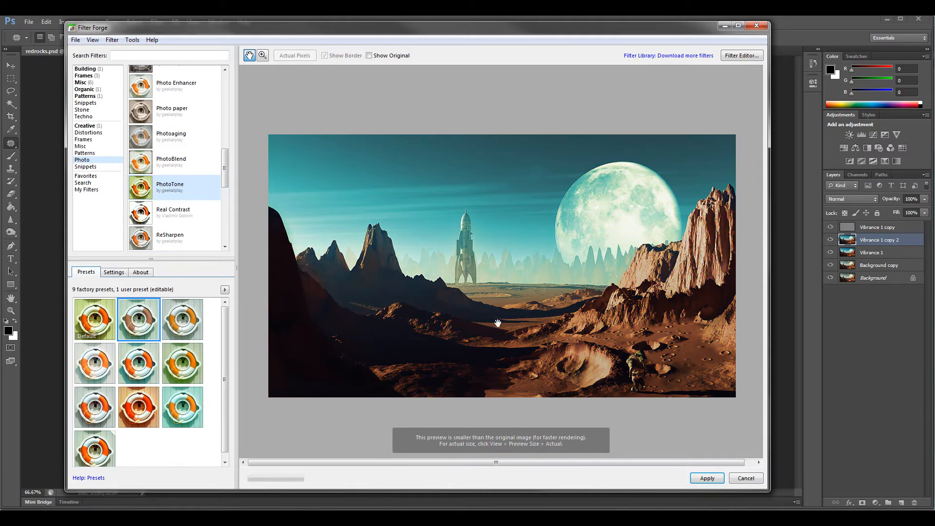
{"action": "left_click", "coordinate": [98, 361]}
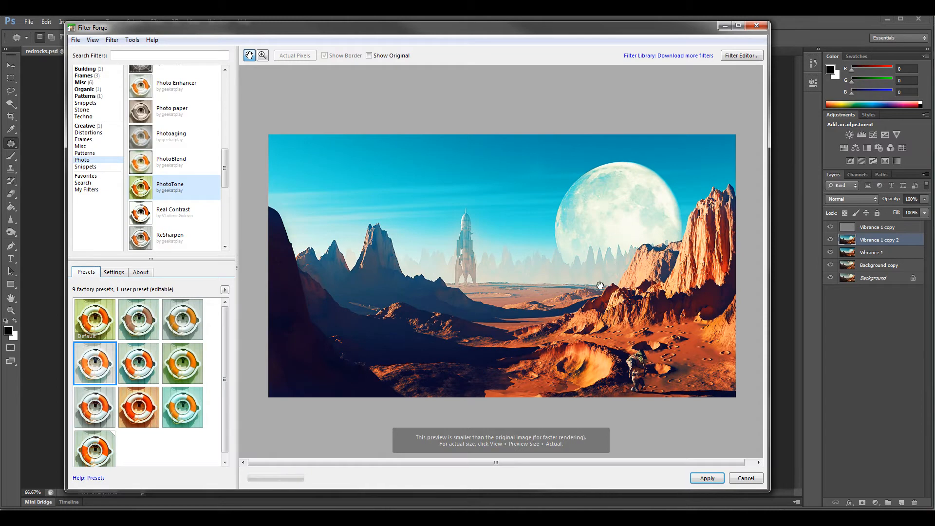
{"action": "left_click", "coordinate": [101, 314]}
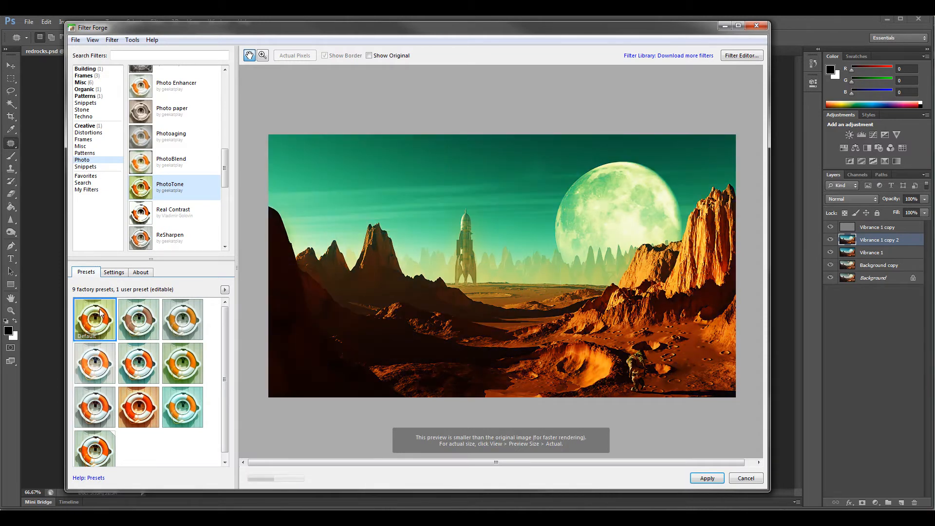
{"action": "left_click", "coordinate": [95, 448]}
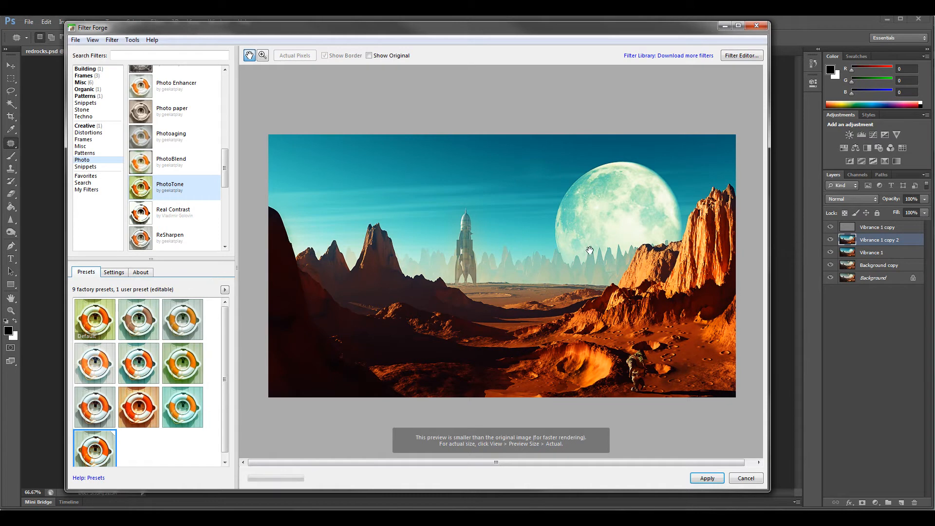
Step: Apply PhotoTone to the layer with Blue 69, Vibrance 53, Saturation 51 and B Cycle 15
{"action": "left_click", "coordinate": [116, 274]}
{"action": "left_click_drag", "start_coordinate": [162, 337], "coordinate": [158, 336]}
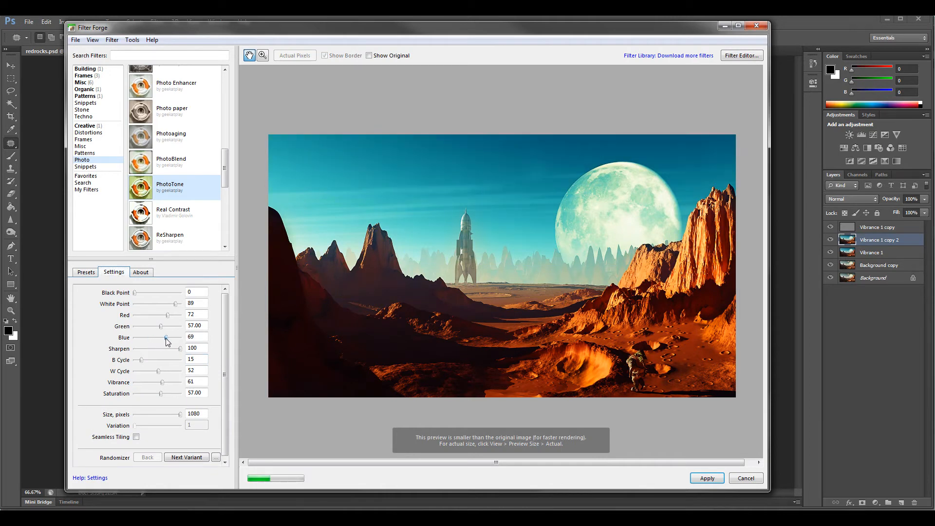
{"action": "left_click_drag", "start_coordinate": [162, 383], "coordinate": [157, 383]}
{"action": "left_click_drag", "start_coordinate": [153, 393], "coordinate": [157, 394]}
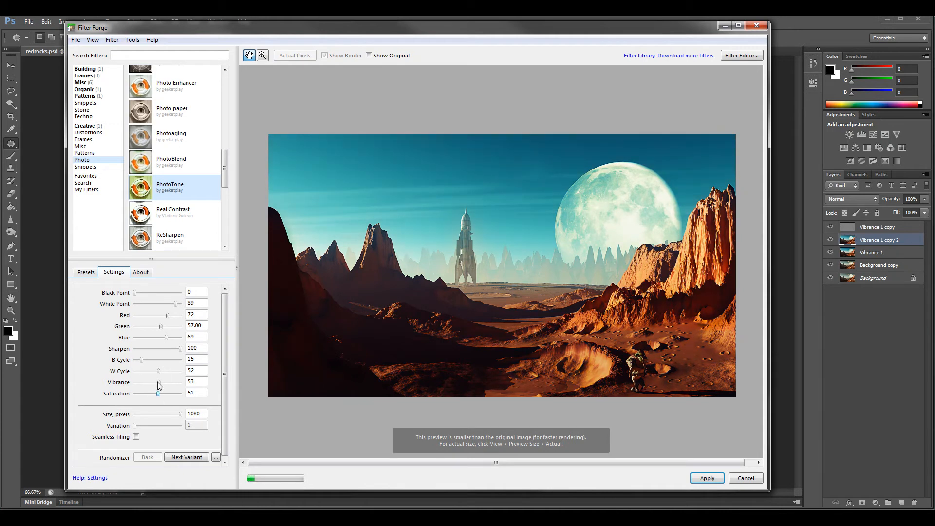
{"action": "left_click_drag", "start_coordinate": [141, 360], "coordinate": [141, 363]}
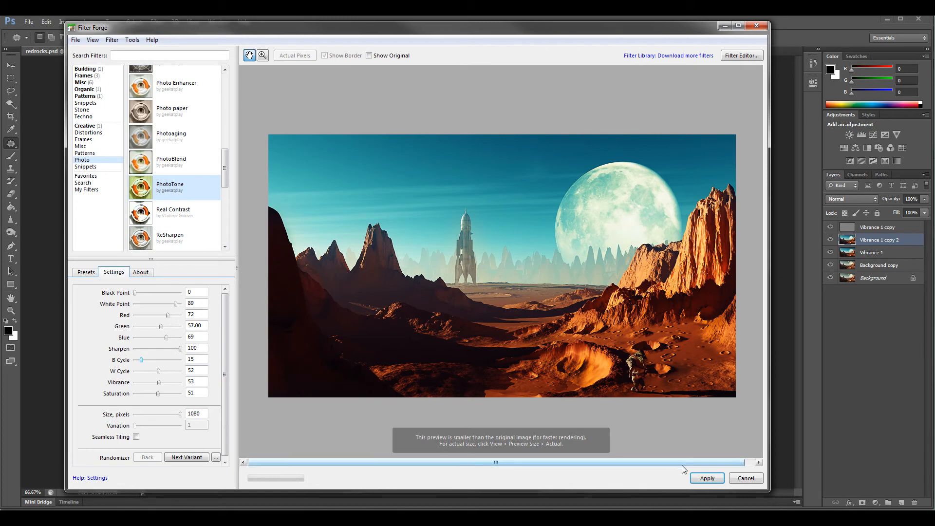
{"action": "left_click", "coordinate": [706, 478]}
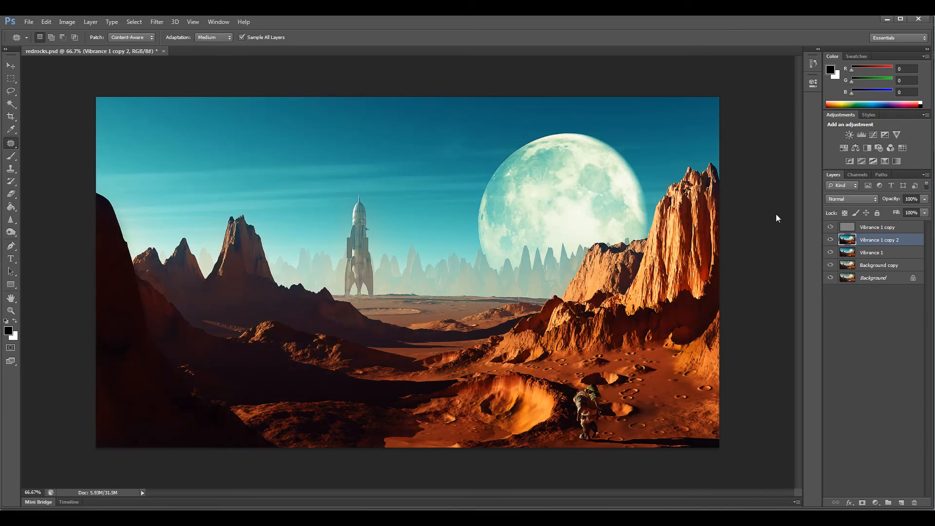
Step: Compare the image with and without the PhotoTone effect by toggling the visibility of Vibrance 1 copy 2
{"action": "left_click", "coordinate": [831, 241]}
{"action": "left_click", "coordinate": [831, 241]}
{"action": "left_click", "coordinate": [831, 241]}
{"action": "left_click", "coordinate": [831, 241]}
{"action": "left_click", "coordinate": [830, 241]}
{"action": "left_click", "coordinate": [831, 240]}
{"action": "left_click", "coordinate": [831, 240]}
{"action": "left_click", "coordinate": [831, 241]}
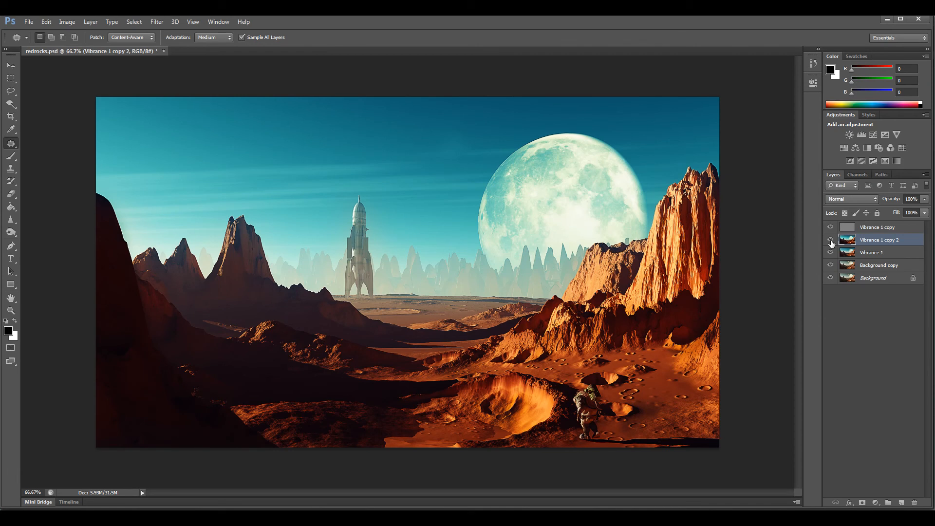
{"action": "left_click", "coordinate": [831, 241]}
{"action": "left_click", "coordinate": [830, 241]}
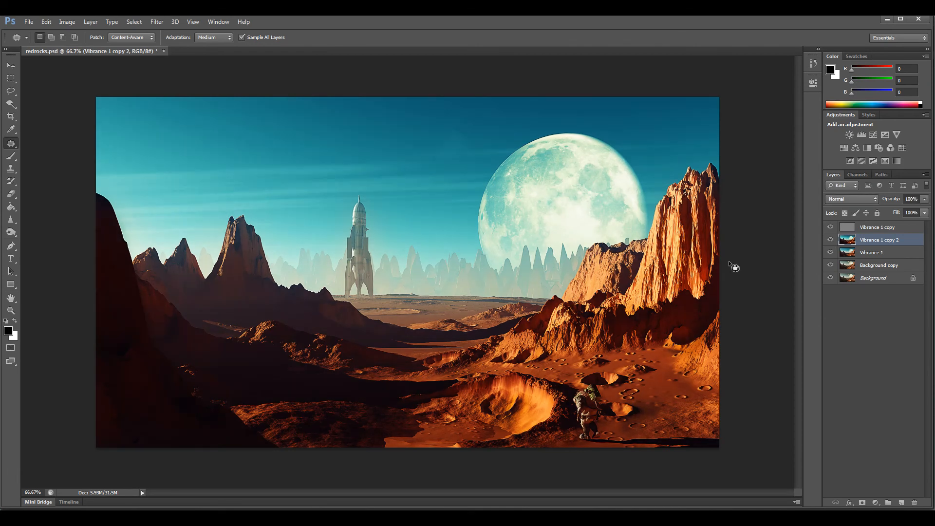